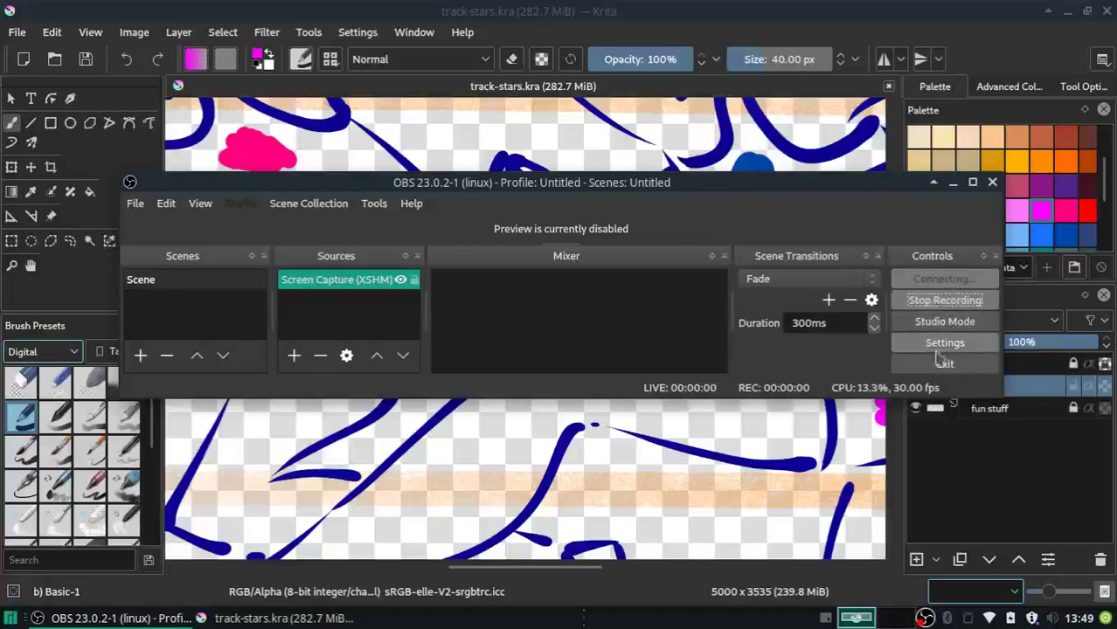
Paint magenta into the right, left and bottom parts of the shorts shape.
{"action": "left_click", "coordinate": [952, 182]}
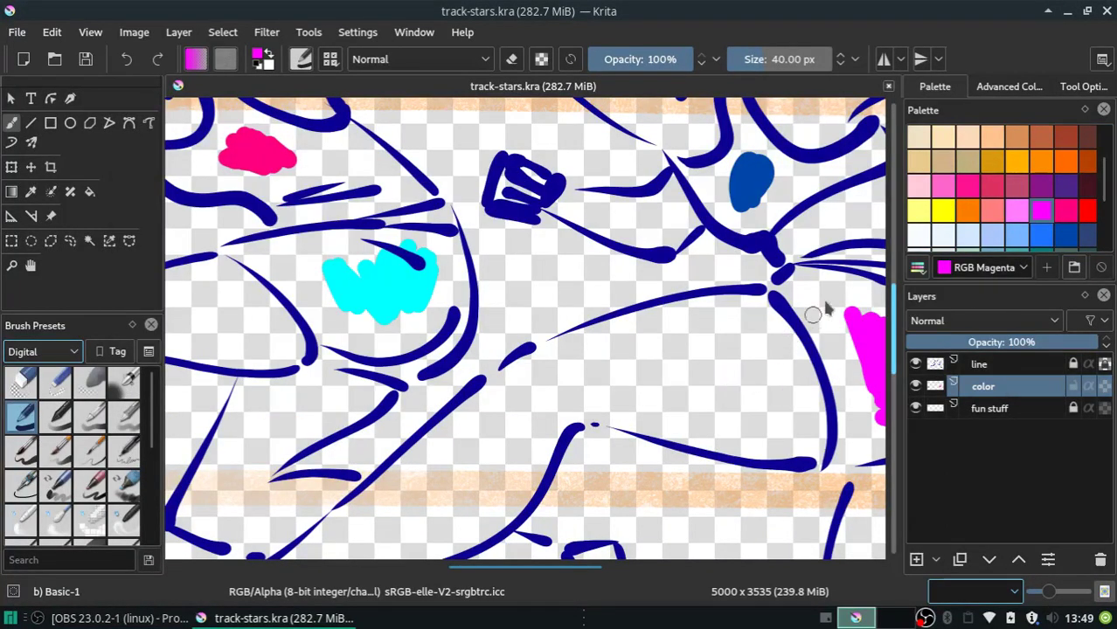
{"action": "left_click_drag", "start_coordinate": [817, 282], "coordinate": [835, 335]}
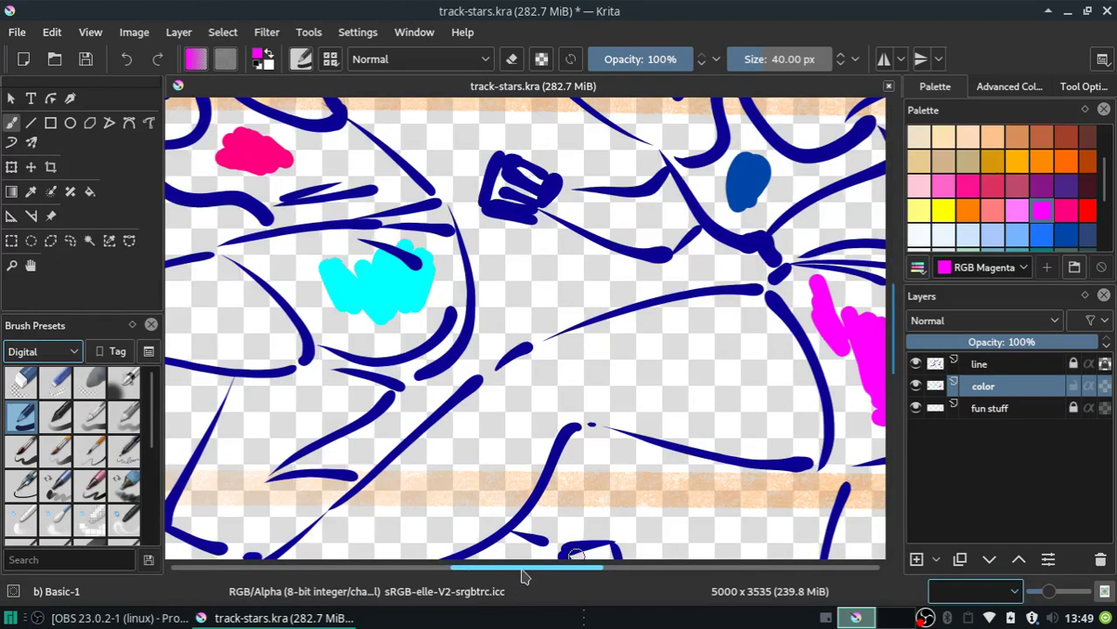
{"action": "left_click_drag", "start_coordinate": [769, 361], "coordinate": [405, 361]}
{"action": "left_click_drag", "start_coordinate": [433, 292], "coordinate": [442, 280]}
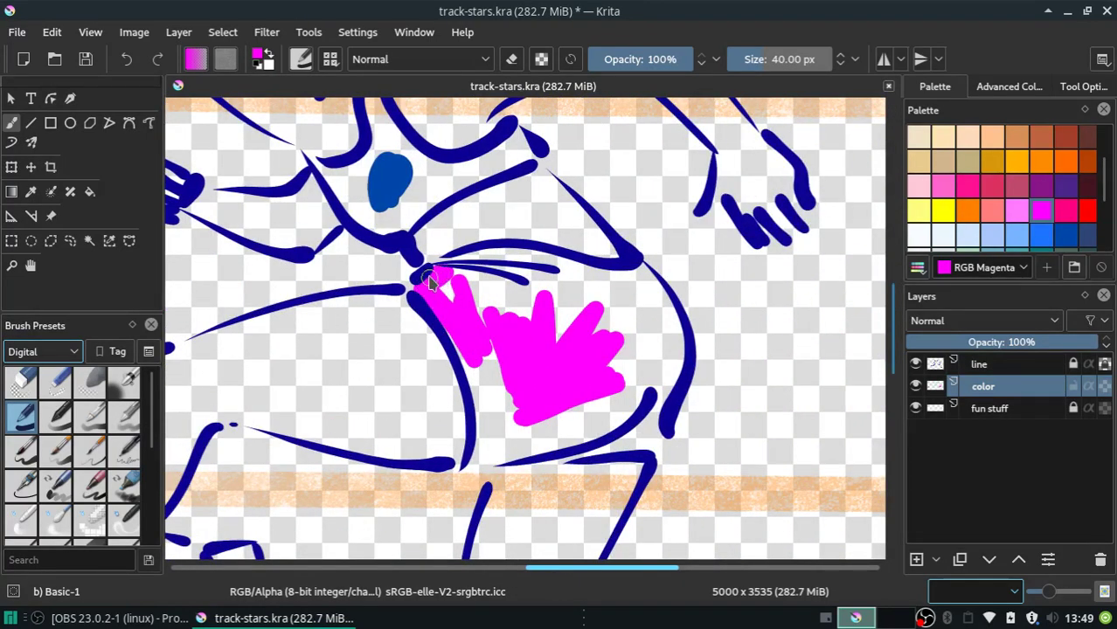
{"action": "mouse_move", "coordinate": [441, 279]}
{"action": "left_mouse_down"}
{"action": "mouse_move", "coordinate": [481, 387]}
{"action": "mouse_move", "coordinate": [474, 376]}
{"action": "mouse_move", "coordinate": [481, 461]}
{"action": "mouse_move", "coordinate": [494, 418]}
{"action": "left_mouse_up"}
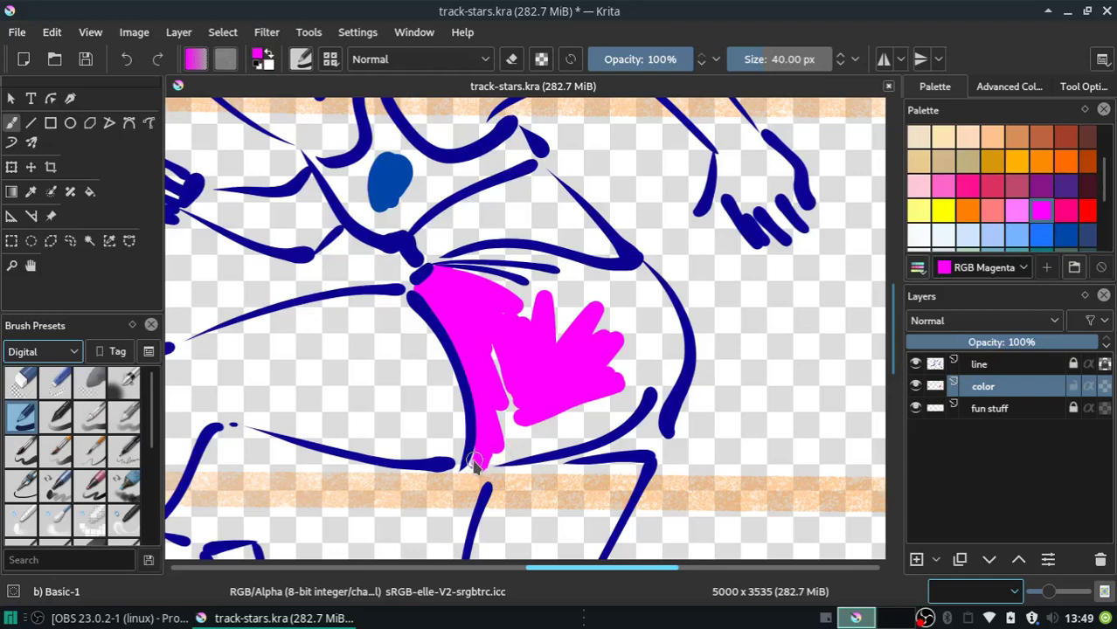
{"action": "left_click_drag", "start_coordinate": [481, 459], "coordinate": [590, 432]}
Fill the remaining white gaps along the shorts' top, right side and bottom outline with magenta.
{"action": "mouse_move", "coordinate": [497, 449]}
{"action": "left_mouse_down"}
{"action": "mouse_move", "coordinate": [472, 463]}
{"action": "mouse_move", "coordinate": [516, 424]}
{"action": "mouse_move", "coordinate": [534, 424]}
{"action": "mouse_move", "coordinate": [506, 431]}
{"action": "mouse_move", "coordinate": [491, 344]}
{"action": "mouse_move", "coordinate": [462, 287]}
{"action": "mouse_move", "coordinate": [439, 274]}
{"action": "mouse_move", "coordinate": [531, 292]}
{"action": "mouse_move", "coordinate": [548, 275]}
{"action": "left_mouse_up"}
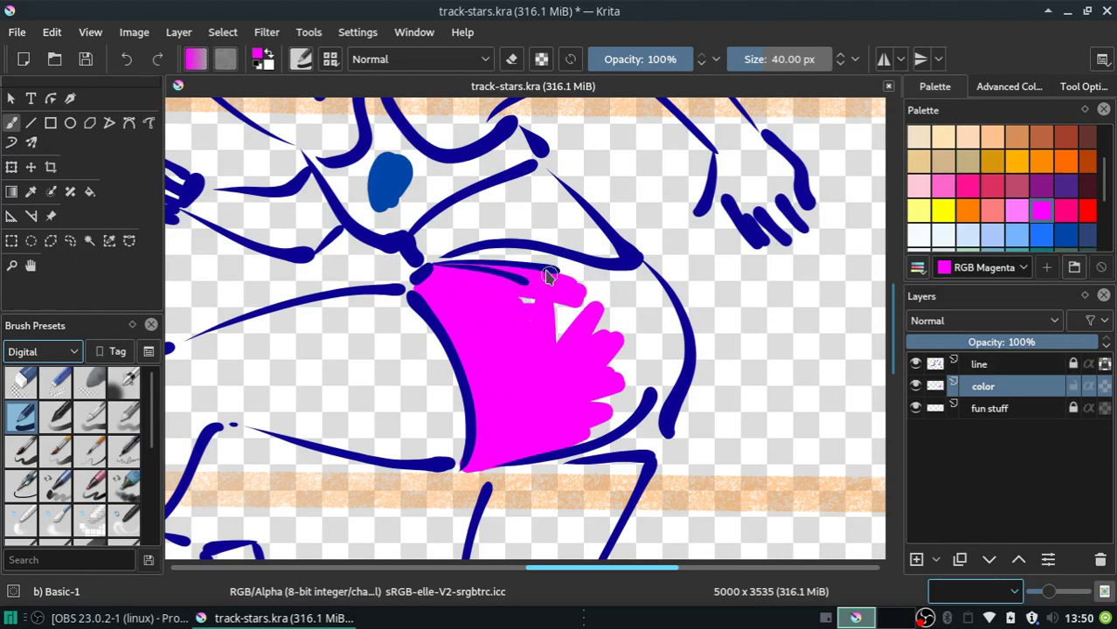
{"action": "mouse_move", "coordinate": [448, 262]}
{"action": "left_mouse_down"}
{"action": "mouse_move", "coordinate": [593, 281]}
{"action": "mouse_move", "coordinate": [573, 275]}
{"action": "mouse_move", "coordinate": [654, 277]}
{"action": "mouse_move", "coordinate": [631, 281]}
{"action": "left_mouse_up"}
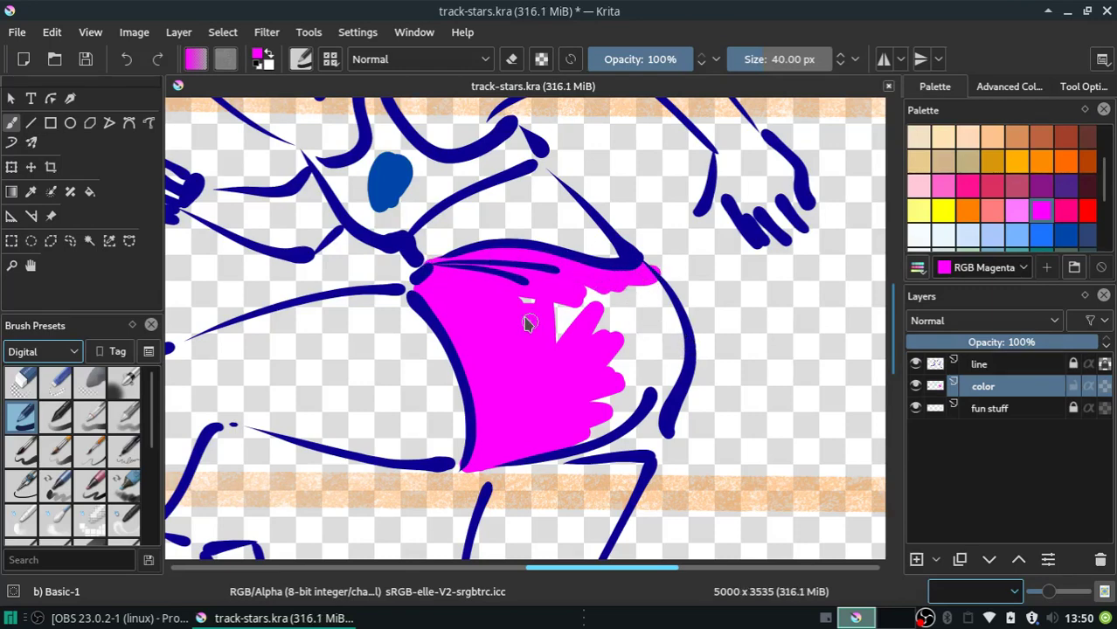
{"action": "mouse_move", "coordinate": [552, 364]}
{"action": "left_mouse_down"}
{"action": "mouse_move", "coordinate": [553, 292]}
{"action": "mouse_move", "coordinate": [599, 310]}
{"action": "mouse_move", "coordinate": [584, 430]}
{"action": "mouse_move", "coordinate": [611, 349]}
{"action": "mouse_move", "coordinate": [621, 385]}
{"action": "mouse_move", "coordinate": [573, 449]}
{"action": "mouse_move", "coordinate": [606, 299]}
{"action": "mouse_move", "coordinate": [638, 374]}
{"action": "mouse_move", "coordinate": [656, 364]}
{"action": "mouse_move", "coordinate": [618, 298]}
{"action": "mouse_move", "coordinate": [614, 331]}
{"action": "mouse_move", "coordinate": [670, 371]}
{"action": "mouse_move", "coordinate": [644, 278]}
{"action": "mouse_move", "coordinate": [658, 408]}
{"action": "mouse_move", "coordinate": [664, 345]}
{"action": "left_mouse_up"}
{"action": "mouse_move", "coordinate": [644, 274]}
{"action": "left_mouse_down"}
{"action": "mouse_move", "coordinate": [585, 448]}
{"action": "mouse_move", "coordinate": [659, 422]}
{"action": "mouse_move", "coordinate": [542, 437]}
{"action": "mouse_move", "coordinate": [558, 457]}
{"action": "mouse_move", "coordinate": [636, 454]}
{"action": "mouse_move", "coordinate": [658, 423]}
{"action": "left_mouse_up"}
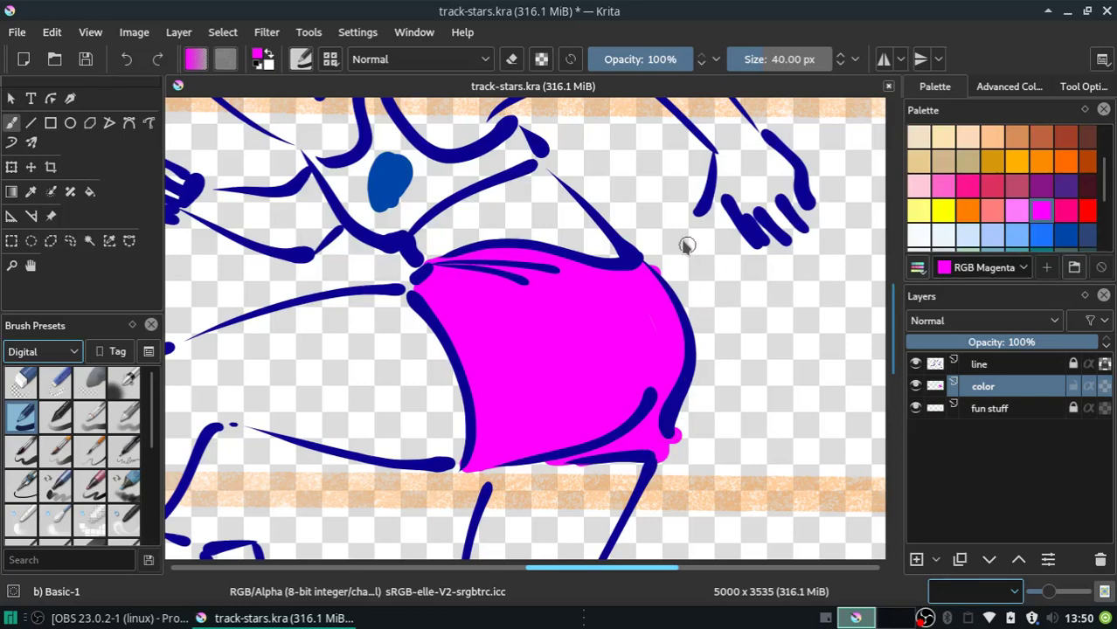
Erase the magenta bump and sliver spilling outside the shorts outline.
{"action": "left_click", "coordinate": [512, 59]}
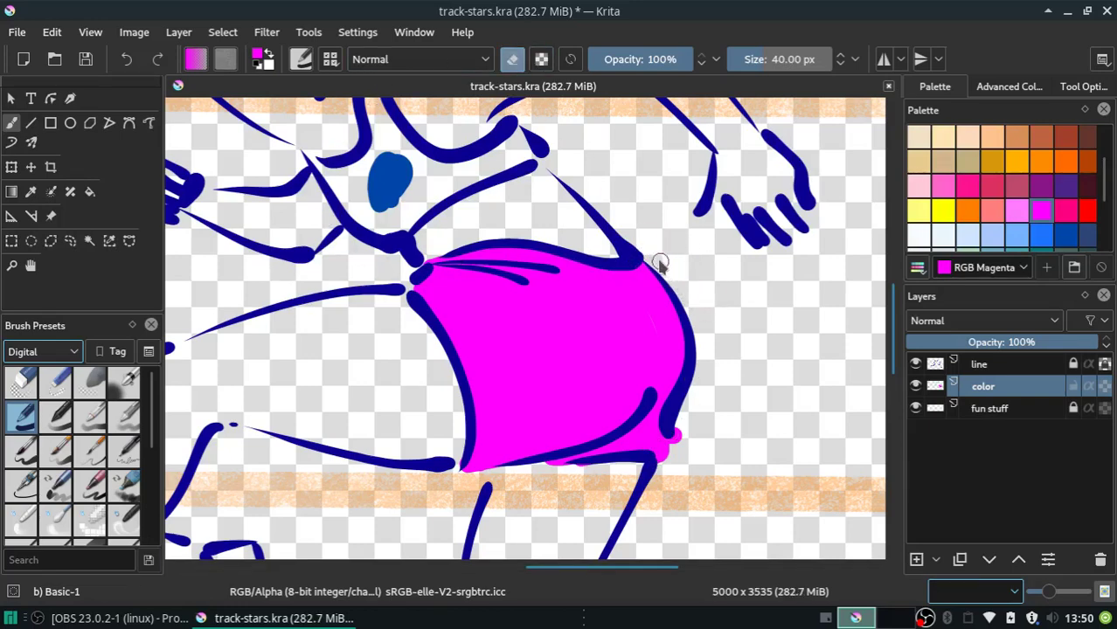
{"action": "left_click_drag", "start_coordinate": [673, 429], "coordinate": [680, 443]}
{"action": "left_click_drag", "start_coordinate": [556, 468], "coordinate": [573, 465]}
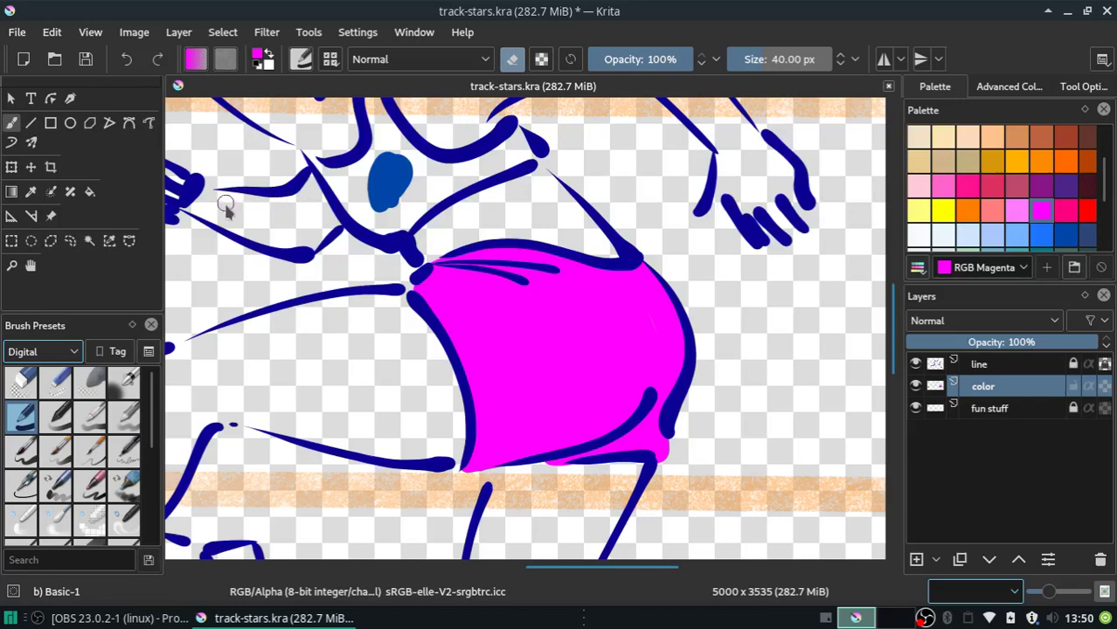
{"action": "left_click", "coordinate": [31, 192]}
Sample the dark blue and paint it across the shirt area and up through the raised arm.
{"action": "left_click", "coordinate": [391, 188]}
{"action": "key", "text": "b"}
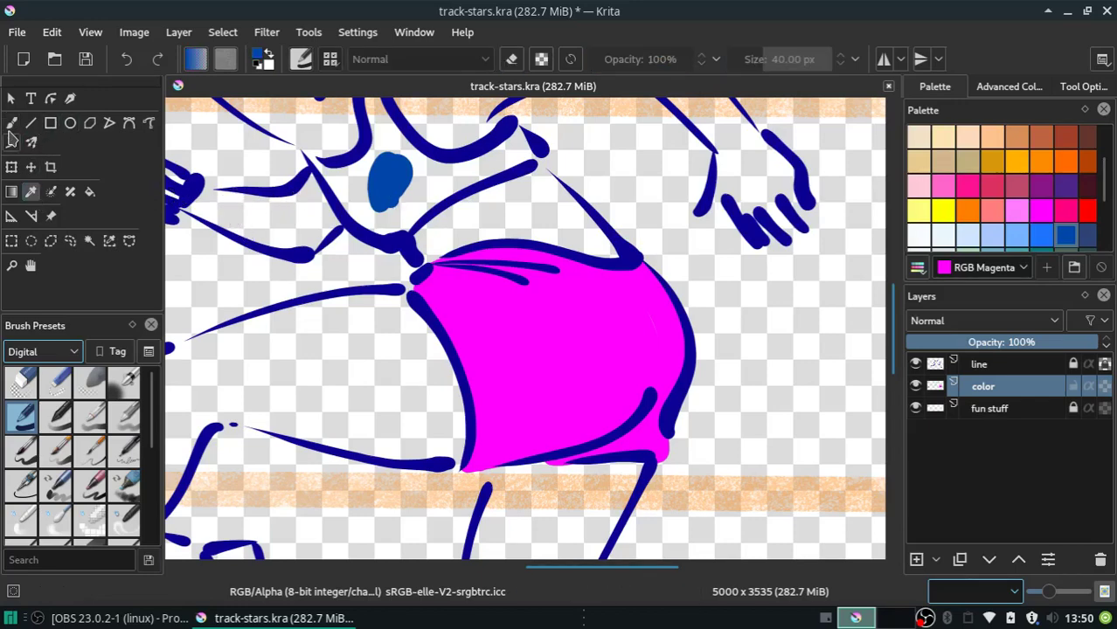
{"action": "mouse_move", "coordinate": [341, 186]}
{"action": "left_mouse_down"}
{"action": "mouse_move", "coordinate": [414, 195]}
{"action": "mouse_move", "coordinate": [383, 223]}
{"action": "mouse_move", "coordinate": [400, 234]}
{"action": "mouse_move", "coordinate": [502, 152]}
{"action": "mouse_move", "coordinate": [487, 163]}
{"action": "left_mouse_up"}
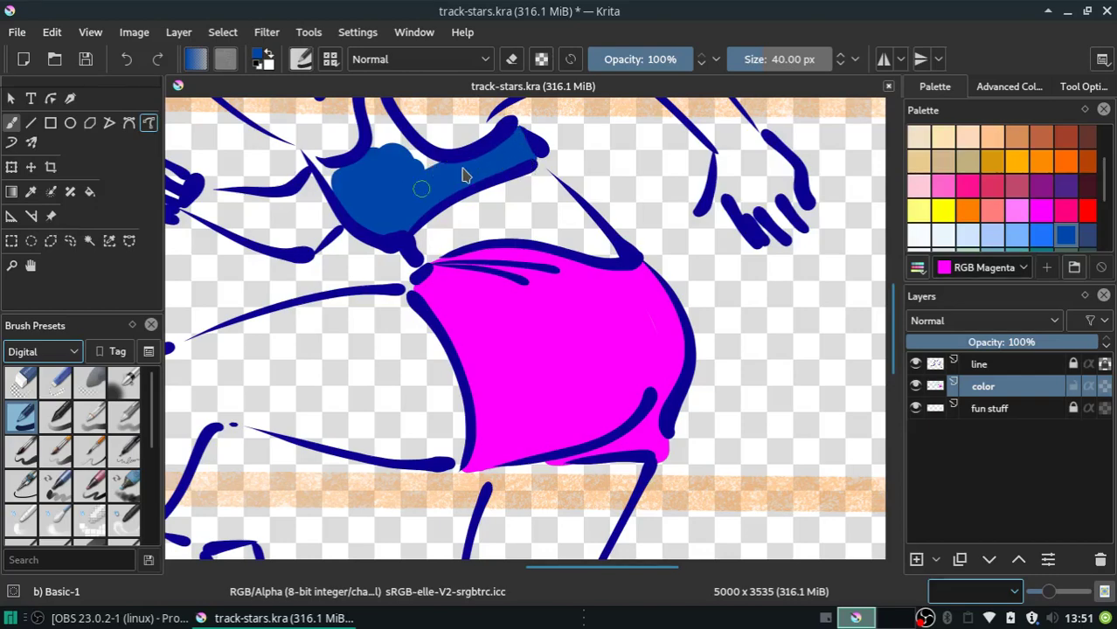
{"action": "scroll", "coordinate": [892, 312], "scroll_direction": "up", "scroll_amount": 2}
{"action": "scroll", "coordinate": [891, 312], "scroll_direction": "up", "scroll_amount": 3}
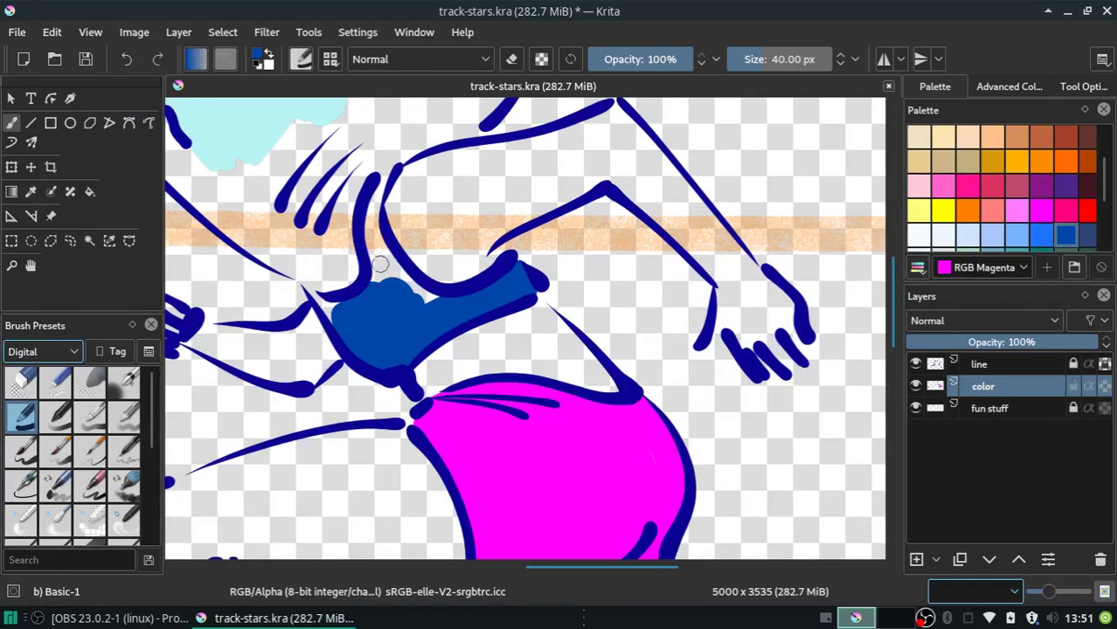
{"action": "left_click_drag", "start_coordinate": [380, 264], "coordinate": [376, 197]}
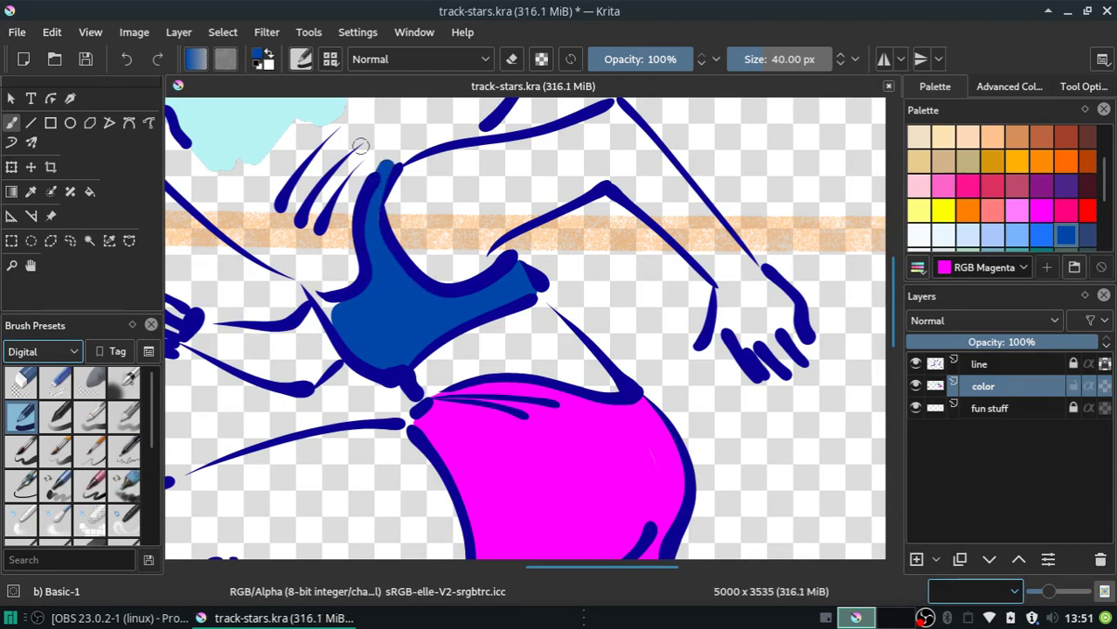
{"action": "key", "text": "e"}
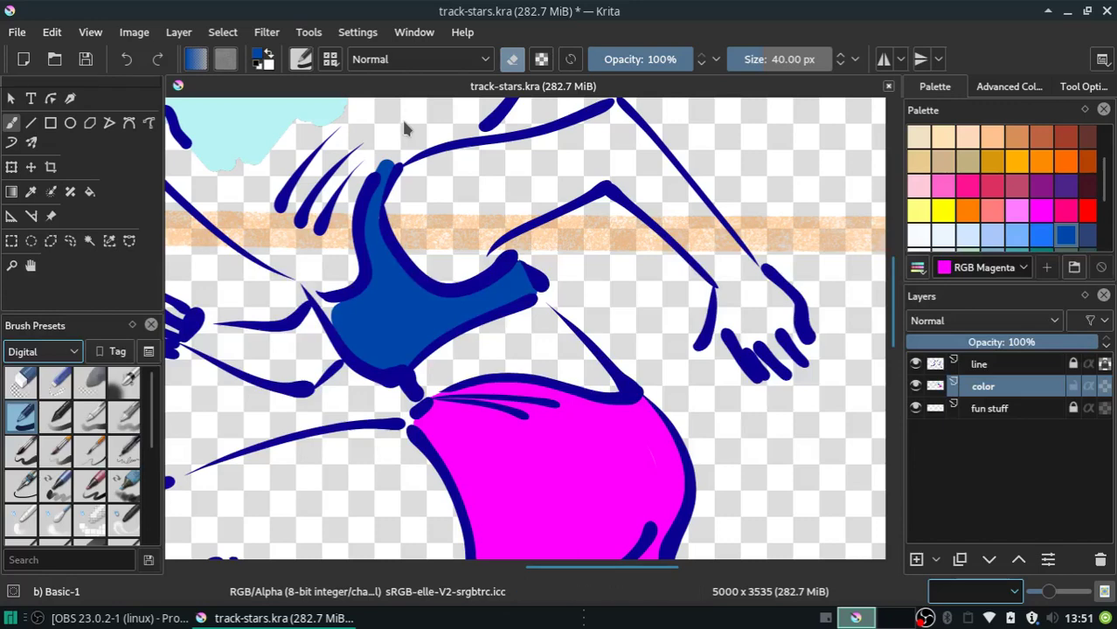
Erase the blue overflow at the shirt's top and fill the gap at its left end.
{"action": "left_click", "coordinate": [515, 60]}
{"action": "left_click", "coordinate": [516, 61]}
{"action": "left_click_drag", "start_coordinate": [387, 164], "coordinate": [360, 171]}
{"action": "left_click", "coordinate": [512, 59]}
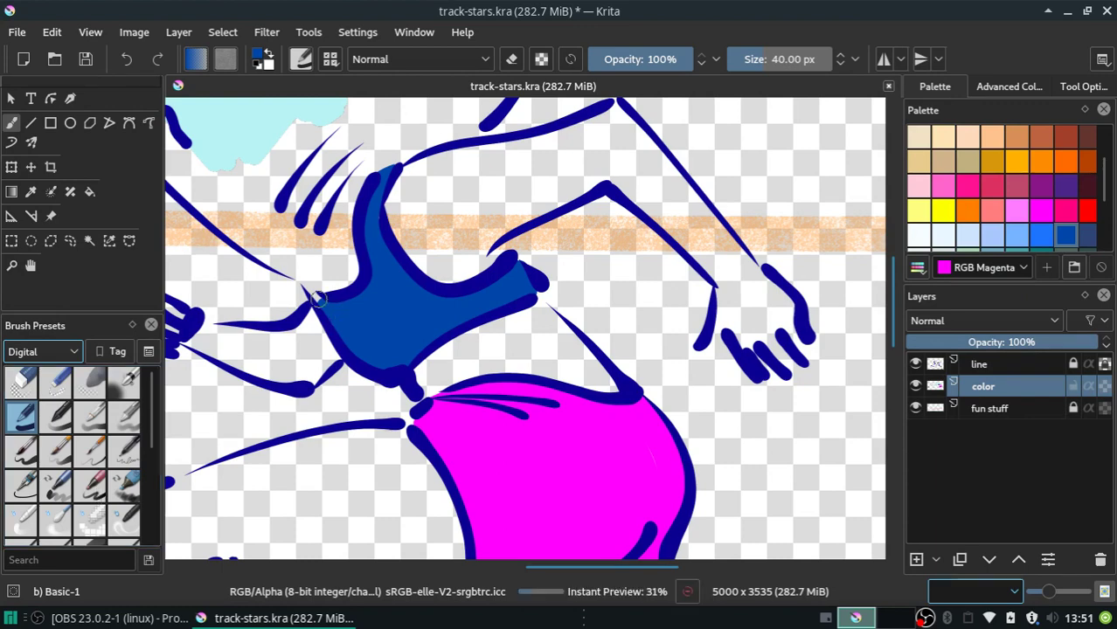
{"action": "left_click_drag", "start_coordinate": [278, 275], "coordinate": [325, 308]}
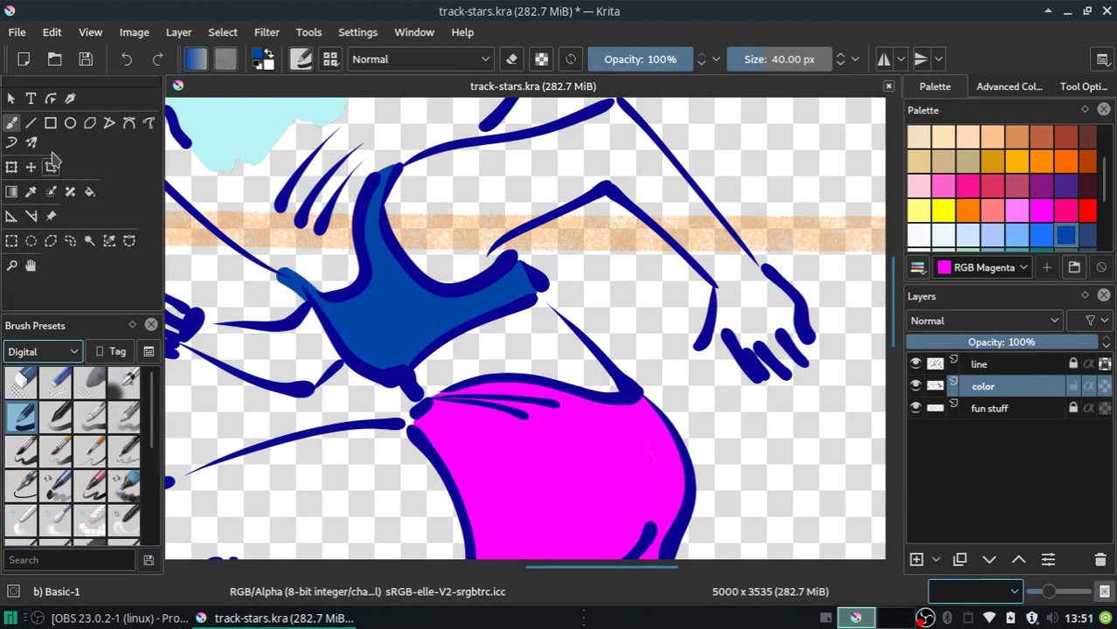
Erase the left blob into a pointed tip and fill the white gap at the right tip.
{"action": "left_click", "coordinate": [514, 61]}
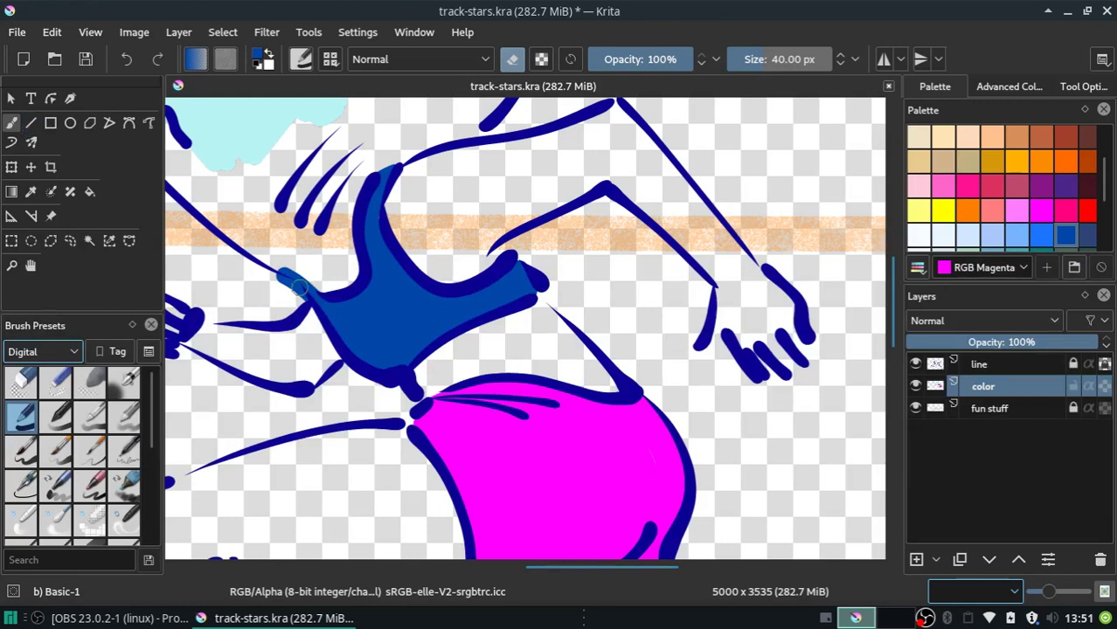
{"action": "left_click_drag", "start_coordinate": [299, 287], "coordinate": [316, 276]}
{"action": "left_click_drag", "start_coordinate": [269, 283], "coordinate": [306, 292]}
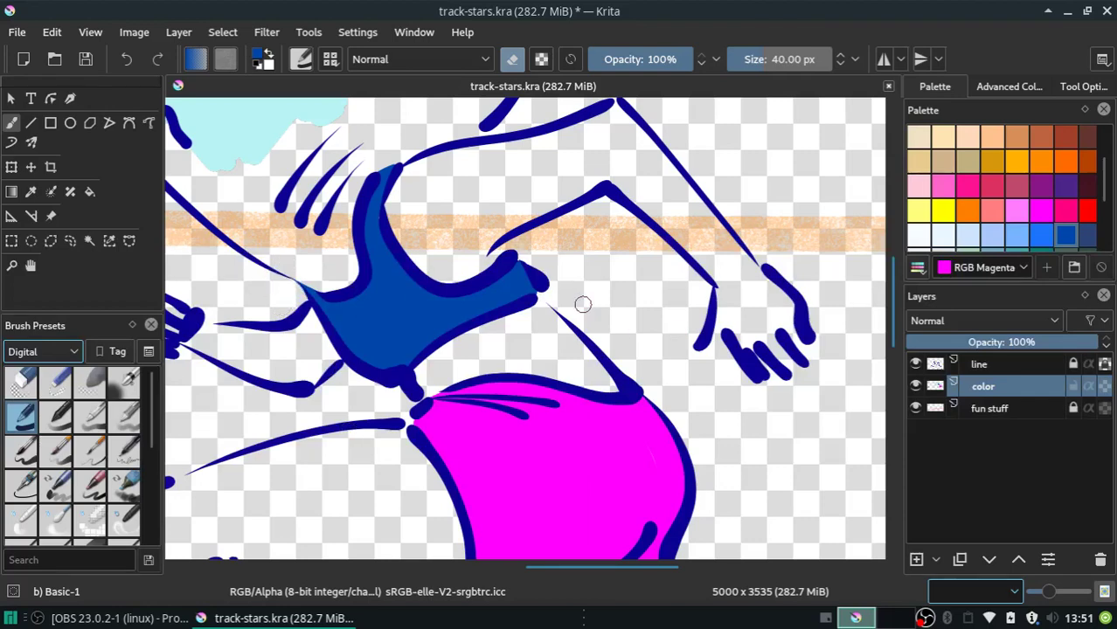
{"action": "left_click", "coordinate": [50, 122]}
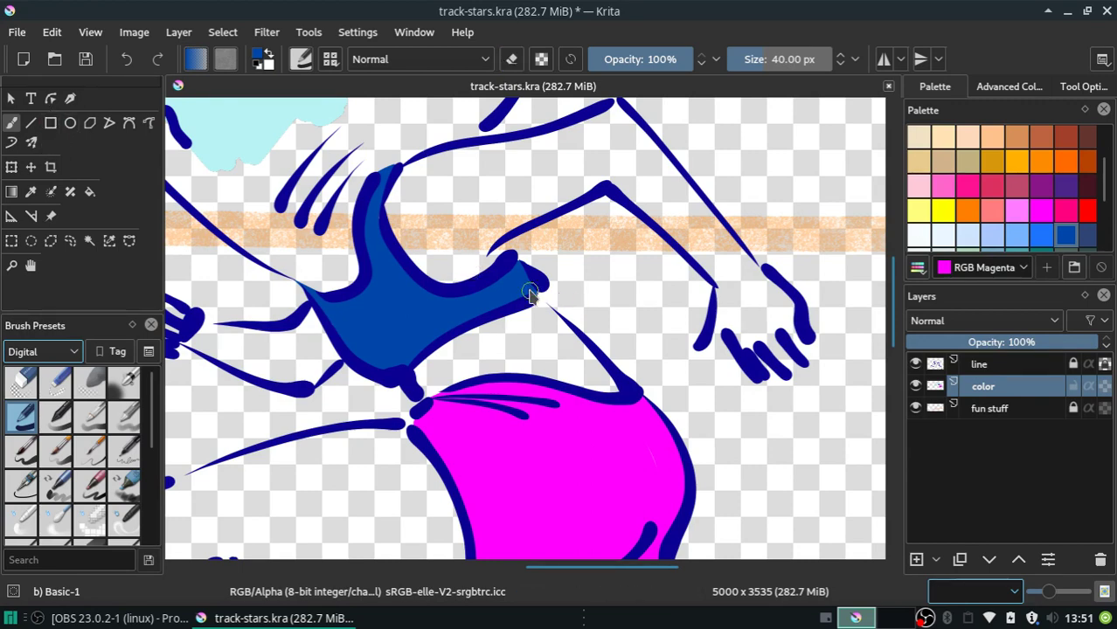
{"action": "left_click_drag", "start_coordinate": [529, 294], "coordinate": [479, 300]}
{"action": "left_click_drag", "start_coordinate": [664, 568], "coordinate": [654, 577]}
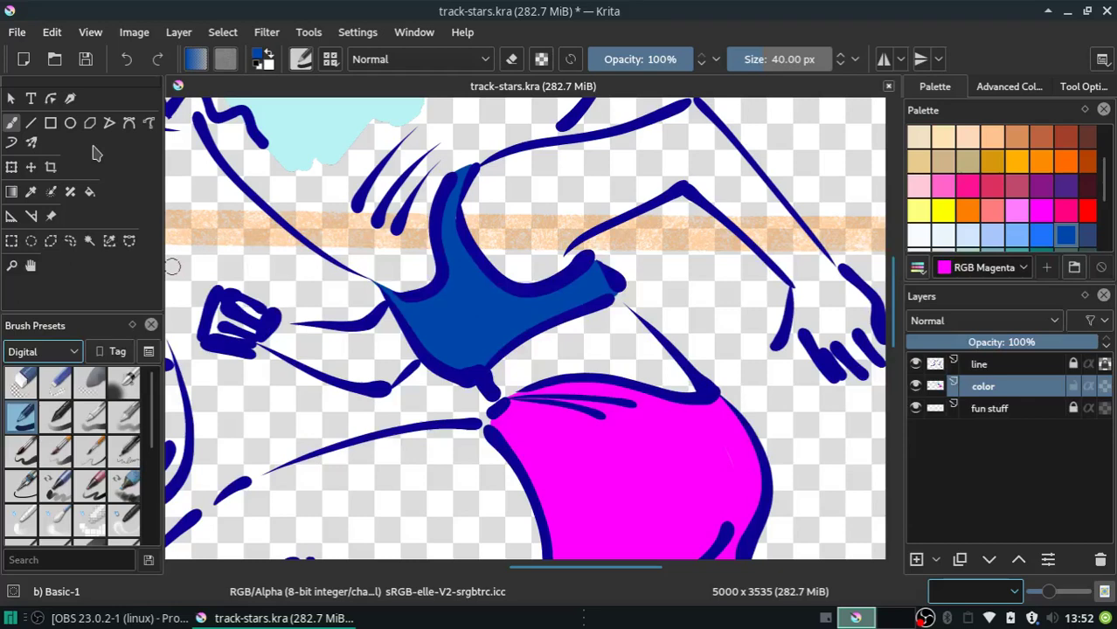
{"action": "left_click", "coordinate": [30, 191]}
Sample the light cyan and paint it along the large limb's outline and over the orange band.
{"action": "left_click", "coordinate": [332, 160]}
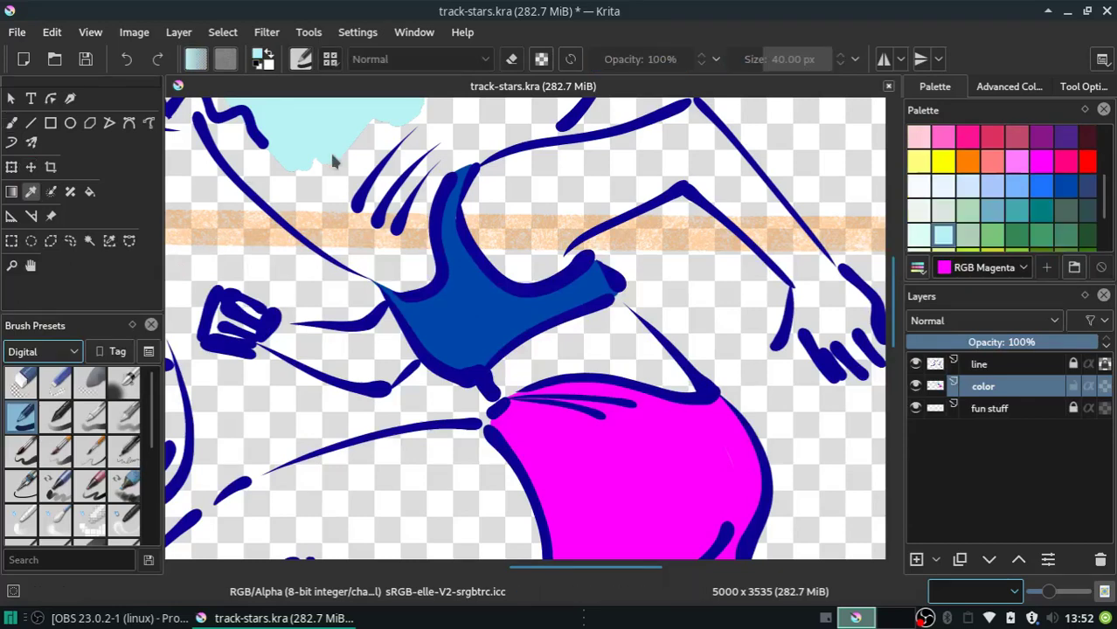
{"action": "key", "text": "b"}
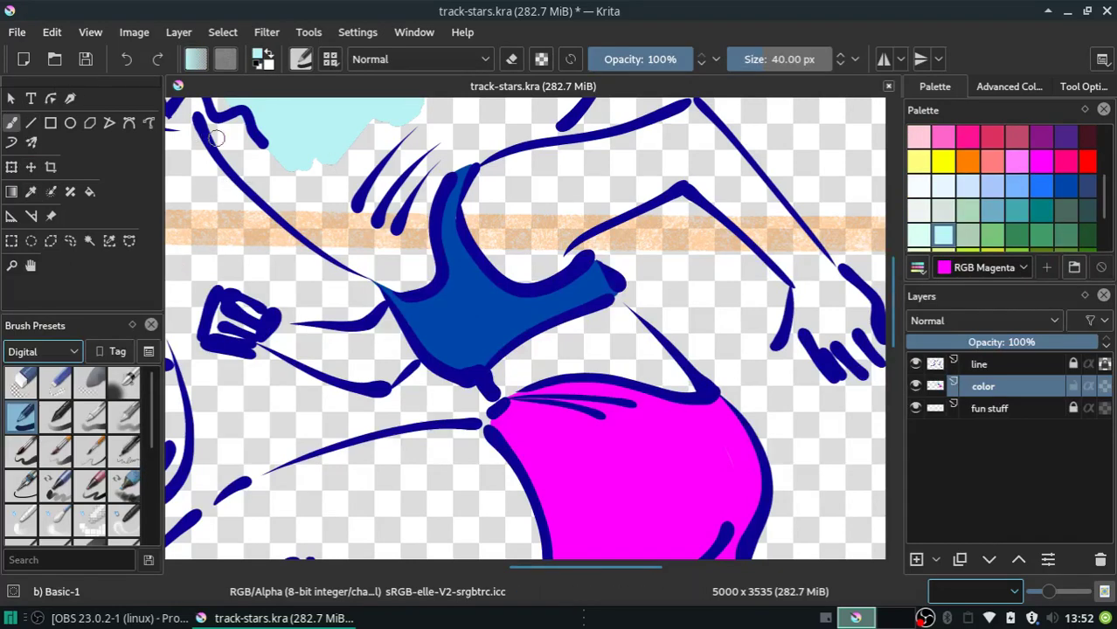
{"action": "left_click_drag", "start_coordinate": [214, 138], "coordinate": [301, 188]}
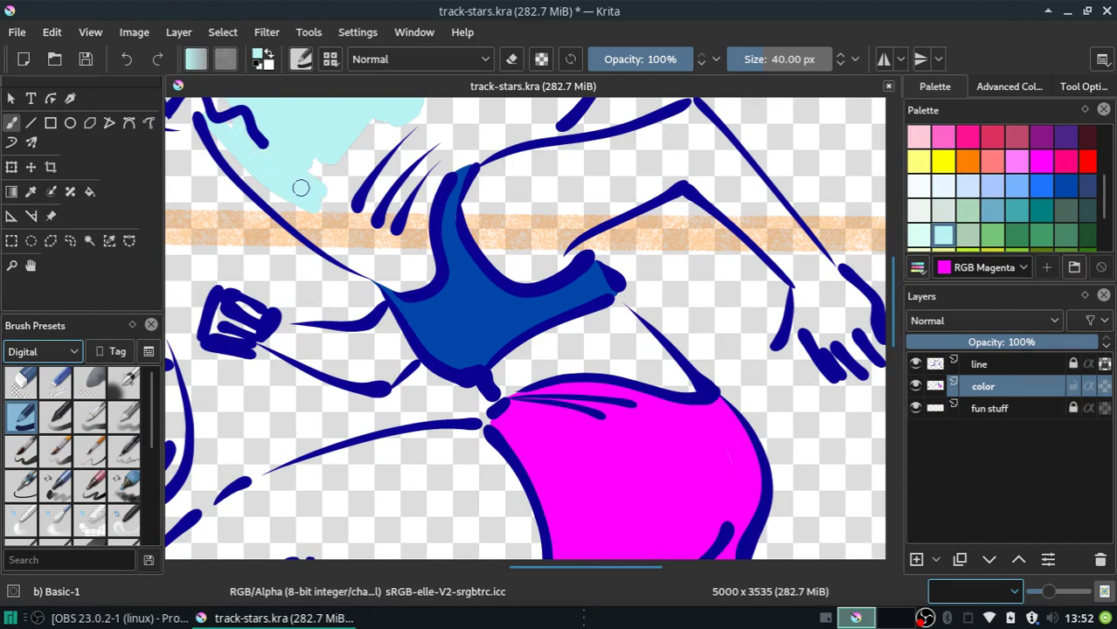
{"action": "mouse_move", "coordinate": [251, 143]}
{"action": "left_mouse_down"}
{"action": "mouse_move", "coordinate": [327, 168]}
{"action": "mouse_move", "coordinate": [354, 138]}
{"action": "mouse_move", "coordinate": [394, 163]}
{"action": "left_mouse_up"}
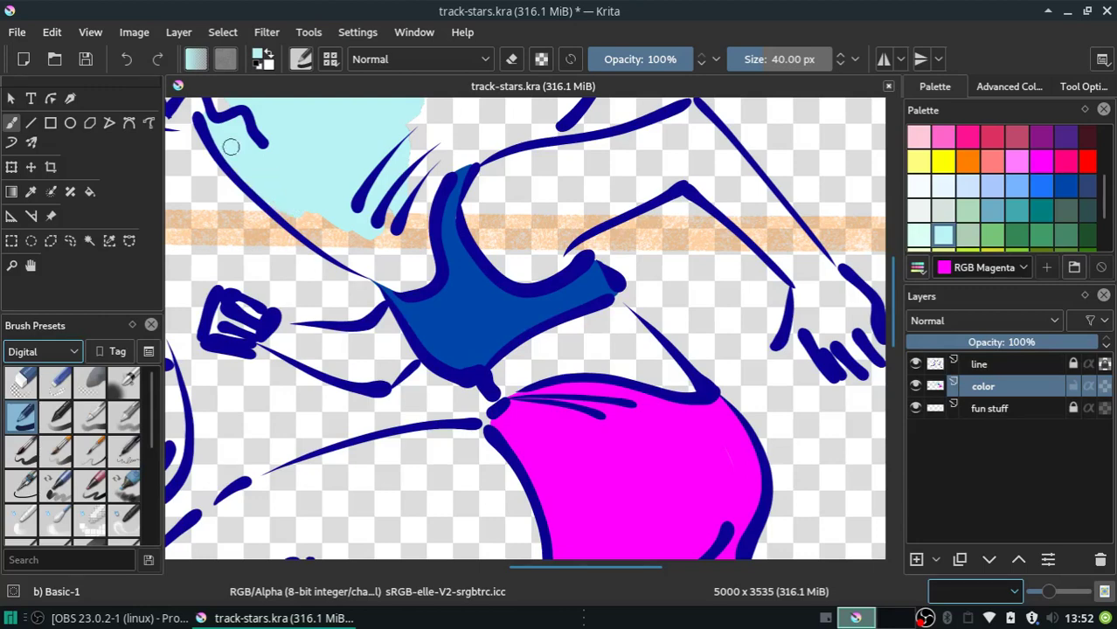
{"action": "left_click_drag", "start_coordinate": [317, 222], "coordinate": [359, 255]}
{"action": "left_click_drag", "start_coordinate": [292, 208], "coordinate": [369, 259]}
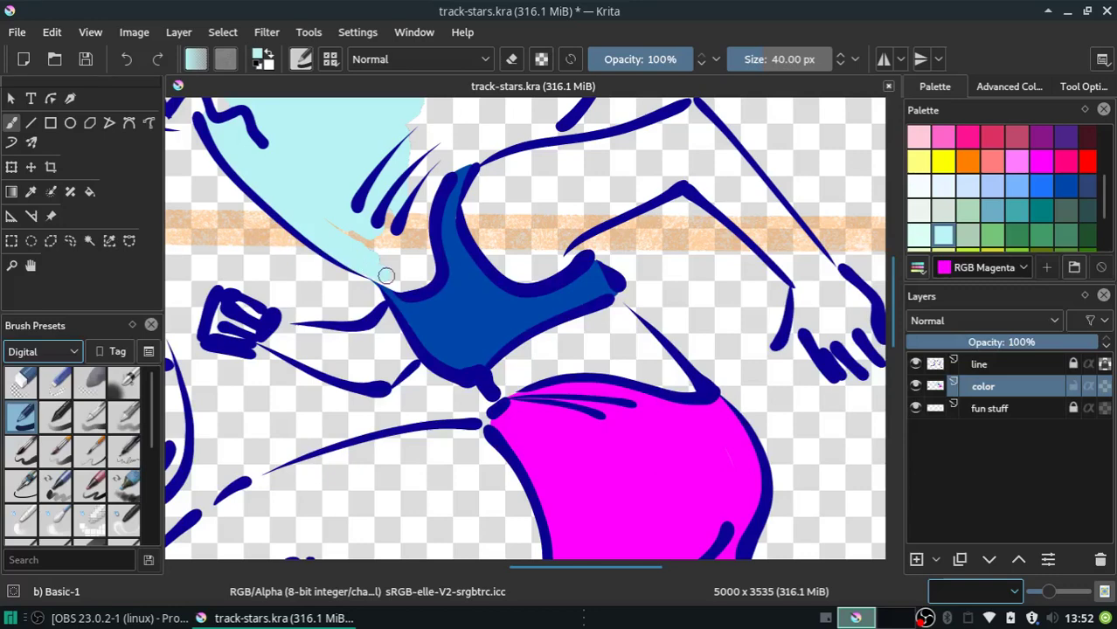
Extend the light cyan down beside the dark blue jacket, closing the gaps next to it.
{"action": "left_click_drag", "start_coordinate": [319, 207], "coordinate": [408, 275]}
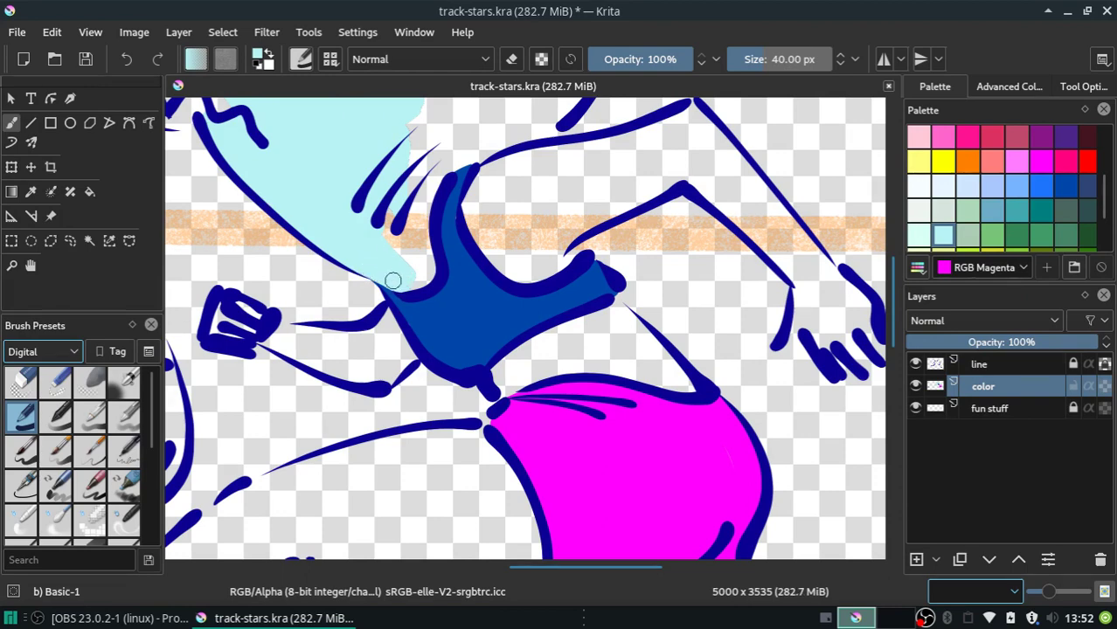
{"action": "mouse_move", "coordinate": [403, 271]}
{"action": "left_mouse_down"}
{"action": "mouse_move", "coordinate": [416, 282]}
{"action": "mouse_move", "coordinate": [418, 257]}
{"action": "left_mouse_up"}
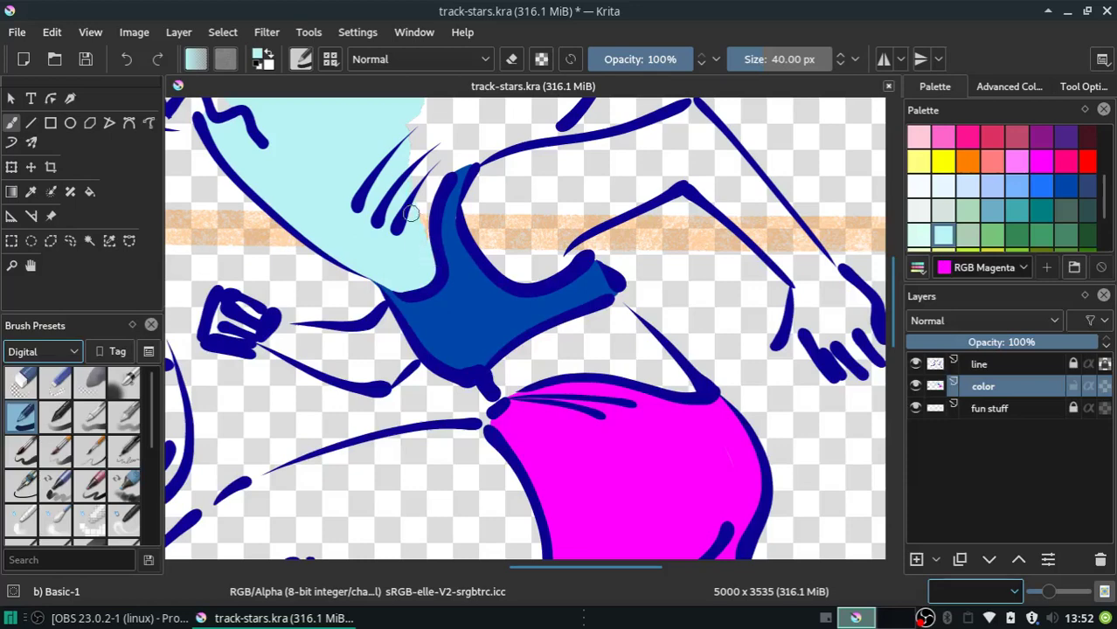
{"action": "mouse_move", "coordinate": [410, 213]}
{"action": "left_mouse_down"}
{"action": "mouse_move", "coordinate": [431, 138]}
{"action": "mouse_move", "coordinate": [494, 141]}
{"action": "mouse_move", "coordinate": [429, 180]}
{"action": "left_mouse_up"}
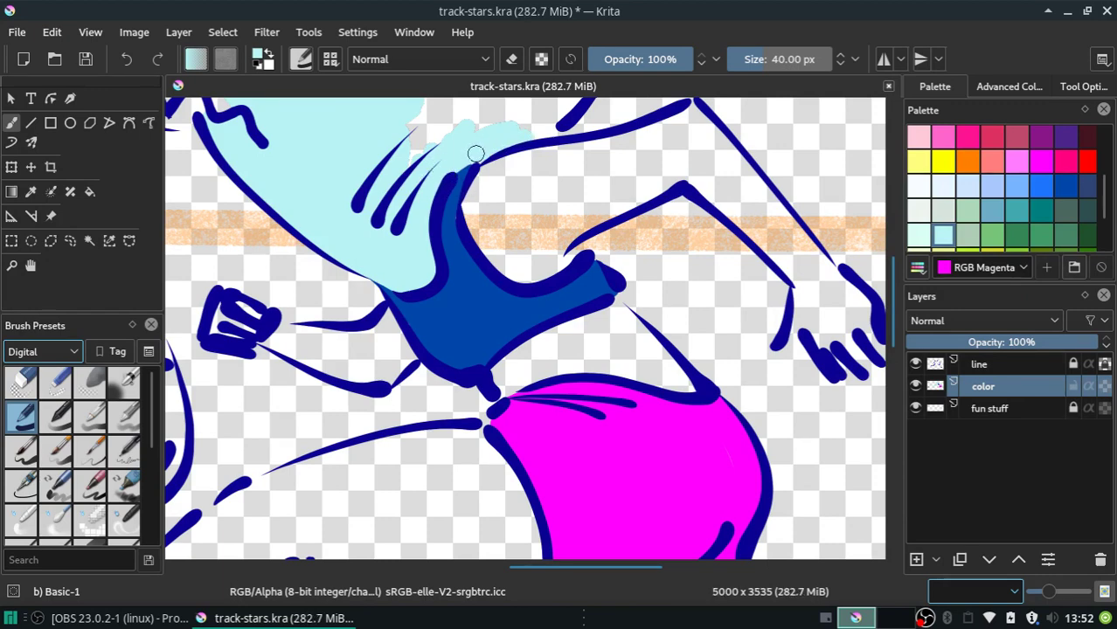
{"action": "left_click_drag", "start_coordinate": [495, 167], "coordinate": [488, 175]}
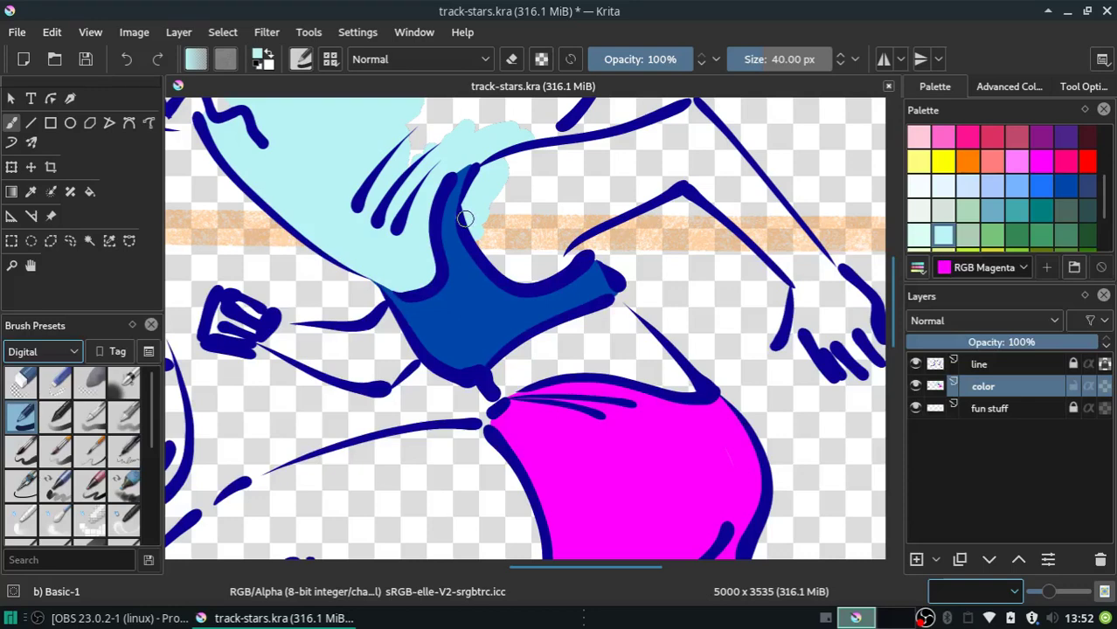
{"action": "mouse_move", "coordinate": [479, 197]}
{"action": "left_mouse_down"}
{"action": "mouse_move", "coordinate": [511, 205]}
{"action": "mouse_move", "coordinate": [500, 233]}
{"action": "left_mouse_up"}
Undo the three cyan strokes spilling past the jacket and select the fun stuff layer.
{"action": "key", "text": "ctrl+z"}
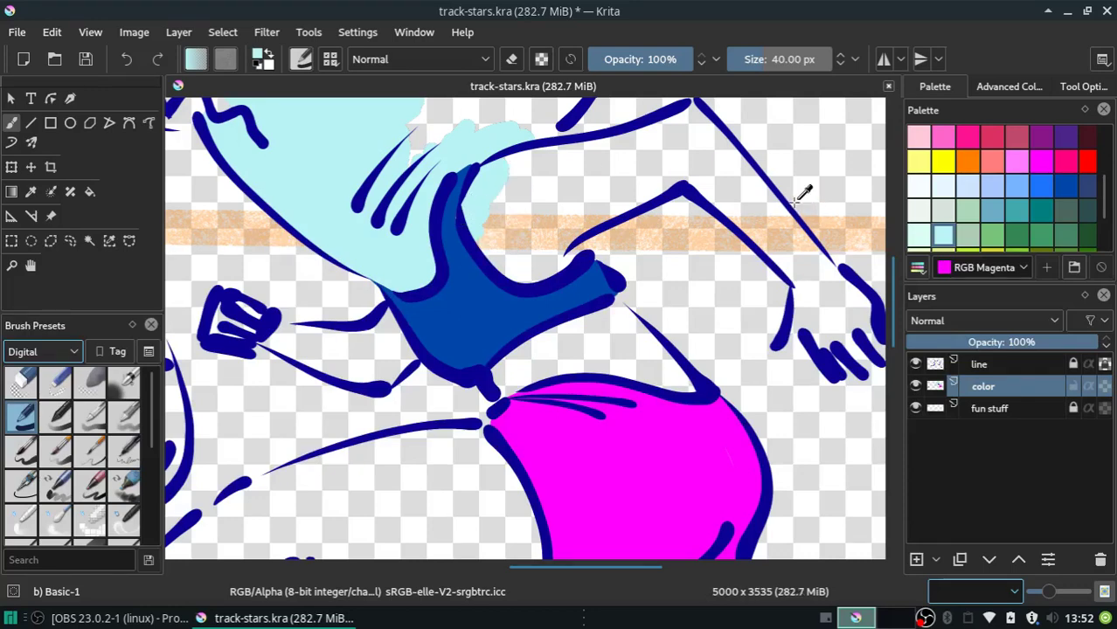
{"action": "scroll", "coordinate": [894, 310], "scroll_direction": "up", "scroll_amount": 3}
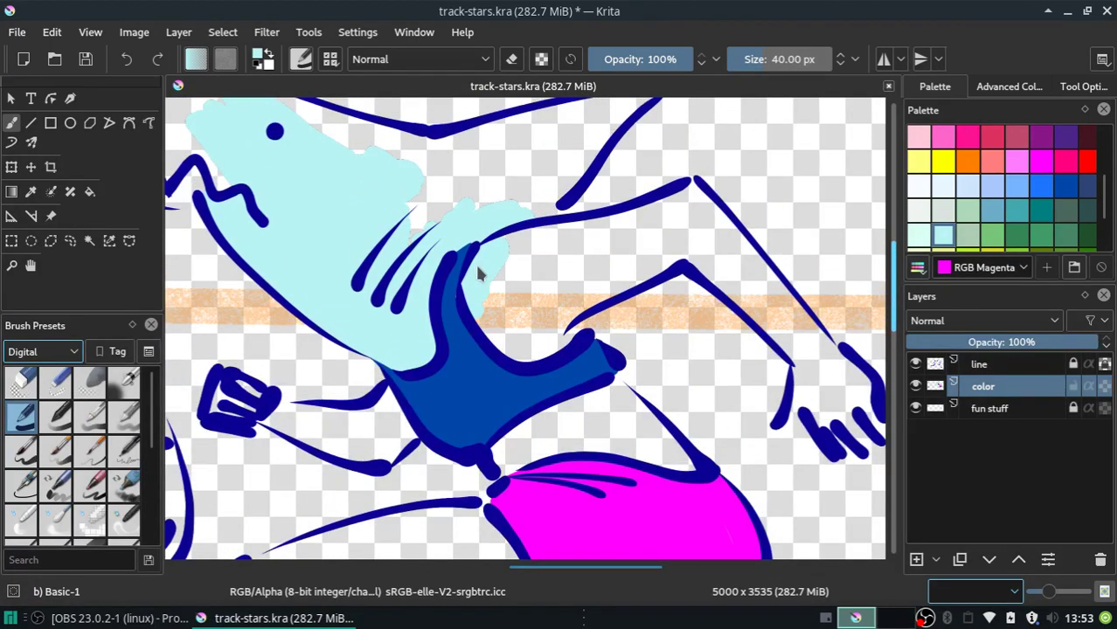
{"action": "key", "text": "ctrl+z"}
{"action": "key", "text": "ctrl+z"}
{"action": "key", "text": "ctrl+z"}
{"action": "key", "text": "ctrl+z"}
{"action": "key", "text": "ctrl+z"}
{"action": "key", "text": "ctrl+z"}
{"action": "key", "text": "ctrl+z"}
{"action": "key", "text": "ctrl+z"}
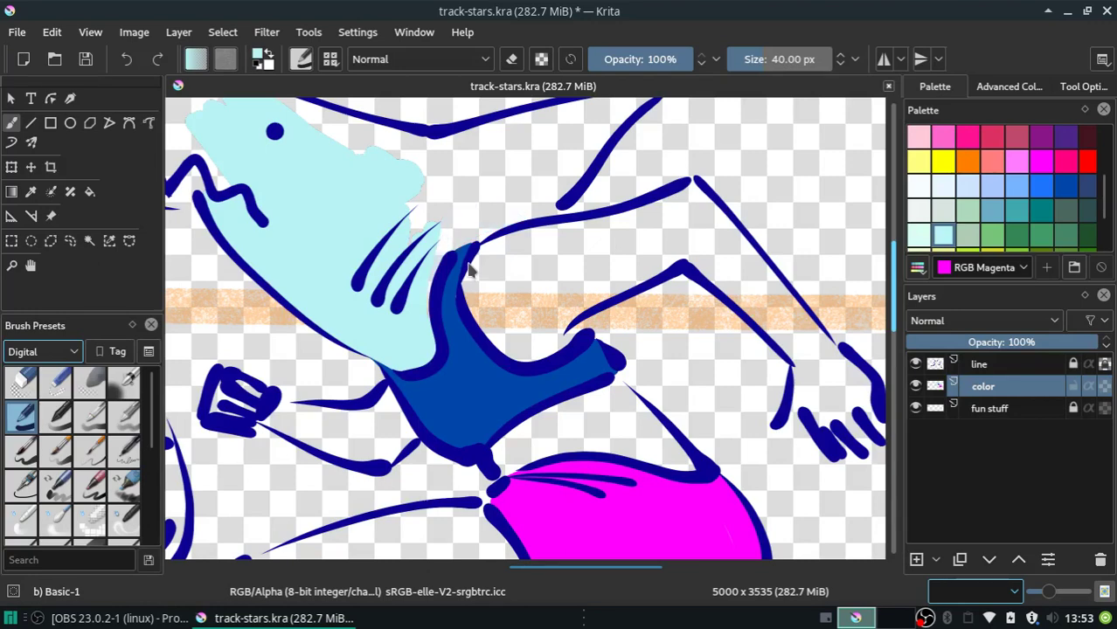
{"action": "key", "text": "ctrl+z"}
{"action": "key", "text": "ctrl+z"}
{"action": "key", "text": "ctrl+z"}
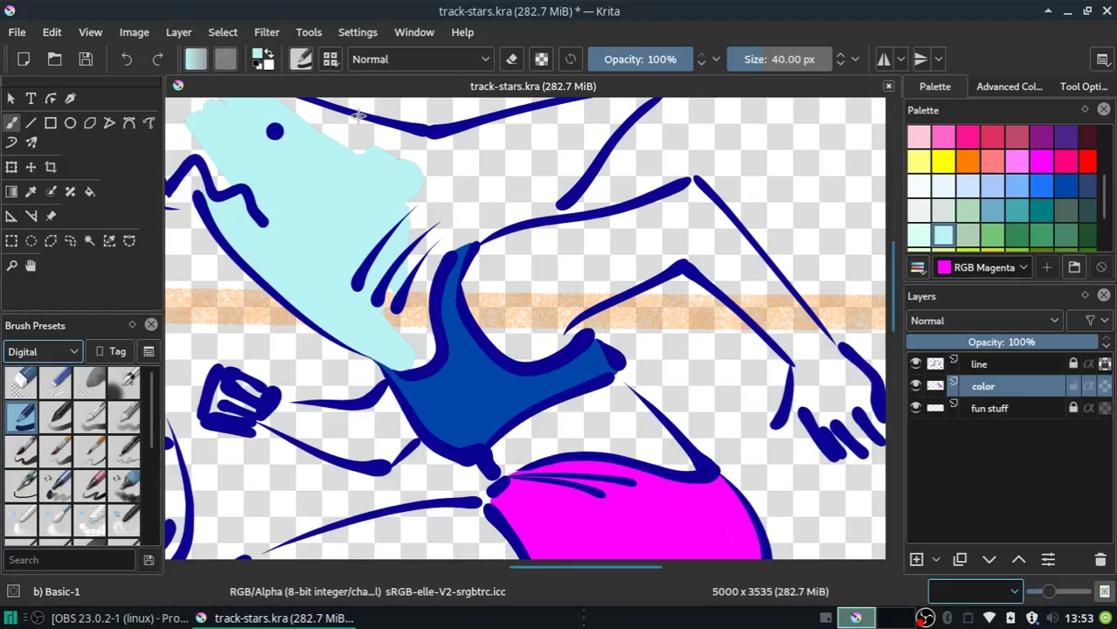
{"action": "left_click", "coordinate": [512, 60]}
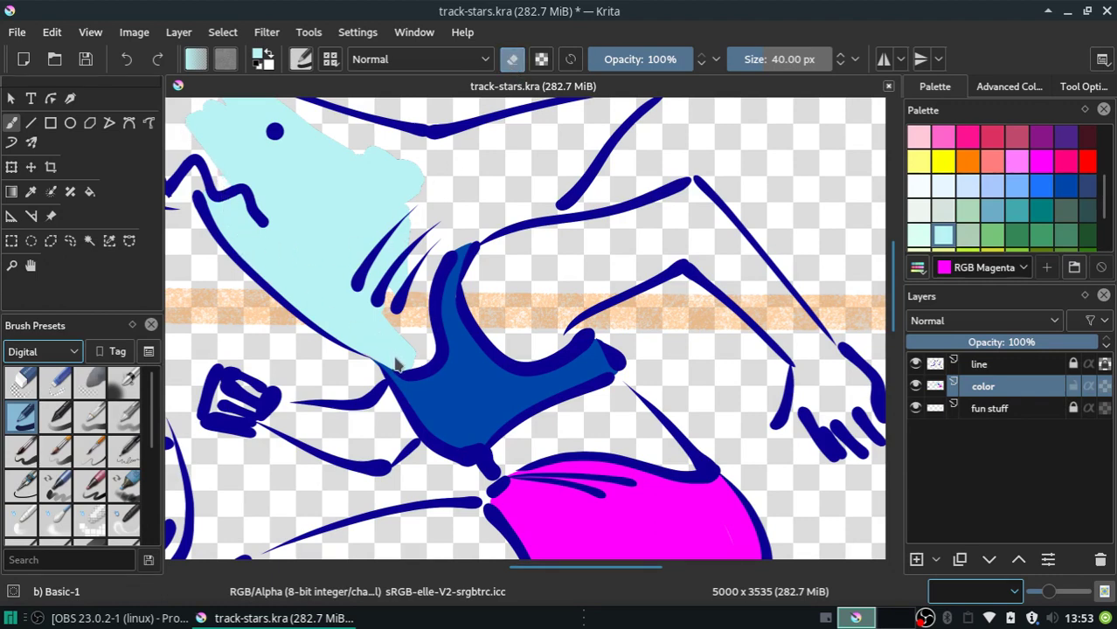
{"action": "left_click", "coordinate": [985, 408]}
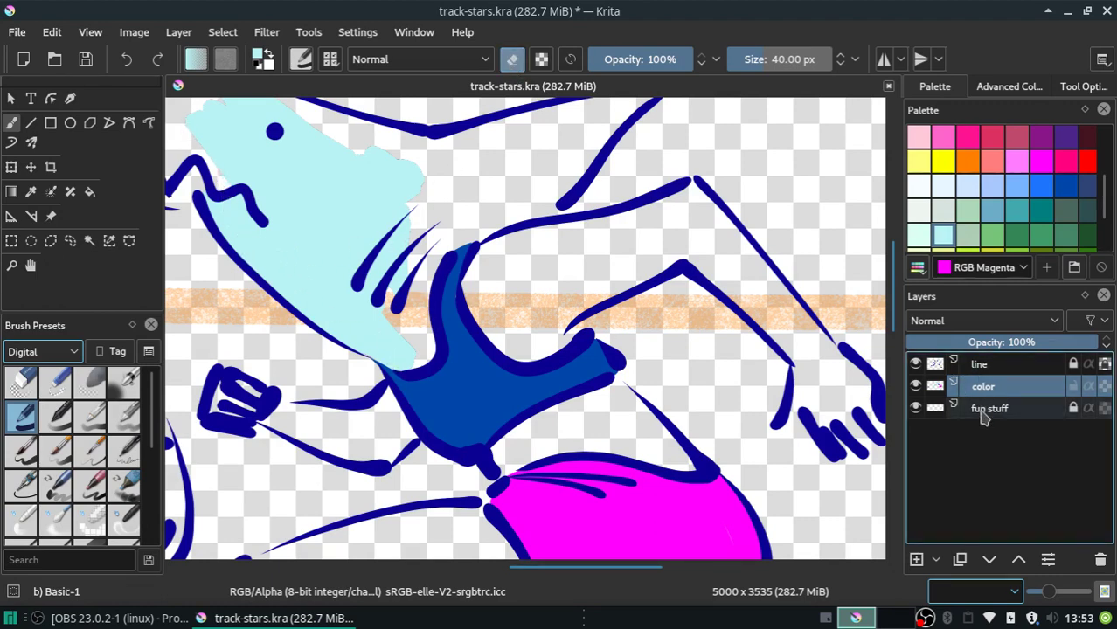
Add a new layer above fun stuff named 'skin color' and set the brush back to painting.
{"action": "left_click", "coordinate": [915, 561]}
{"action": "double_click", "coordinate": [1007, 410]}
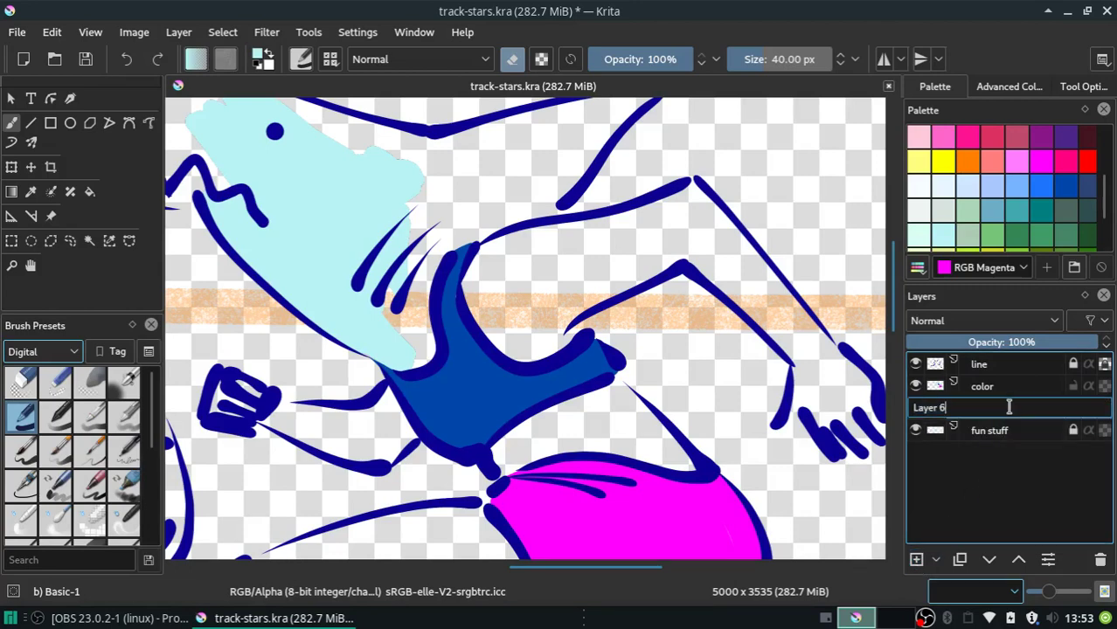
{"action": "key", "text": "ctrl+a"}
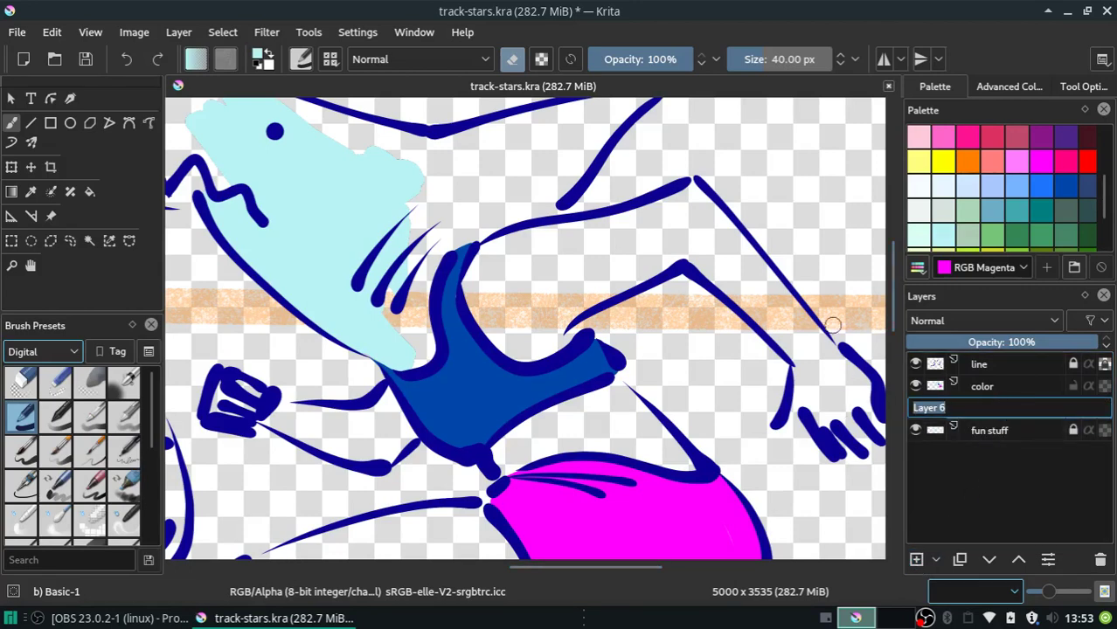
{"action": "type", "text": "skin color"}
{"action": "key", "text": "Return"}
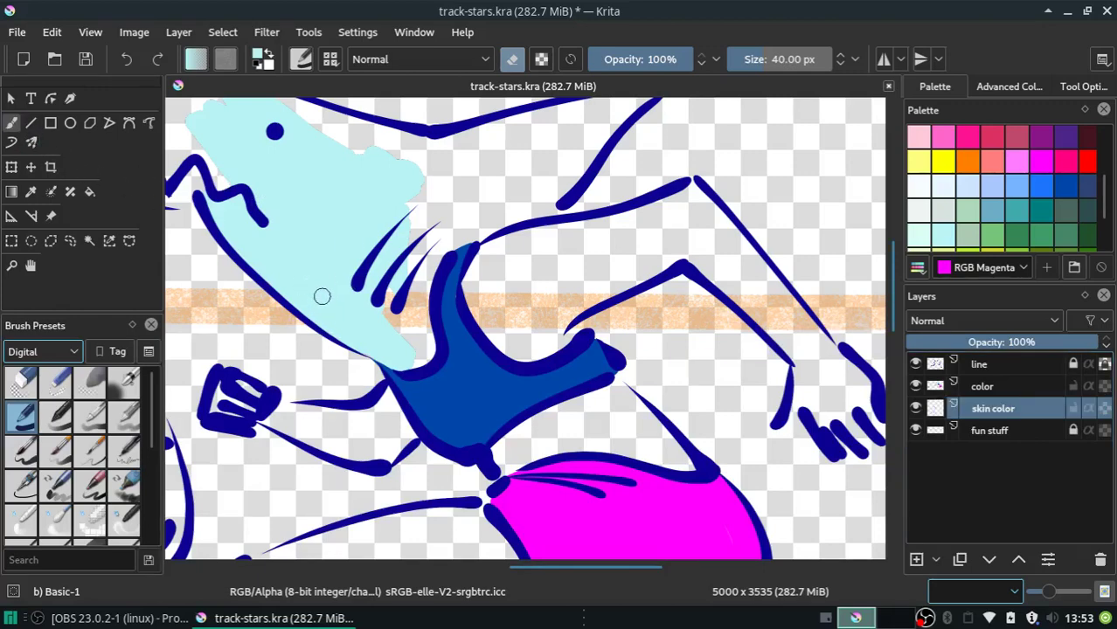
{"action": "left_click", "coordinate": [512, 58]}
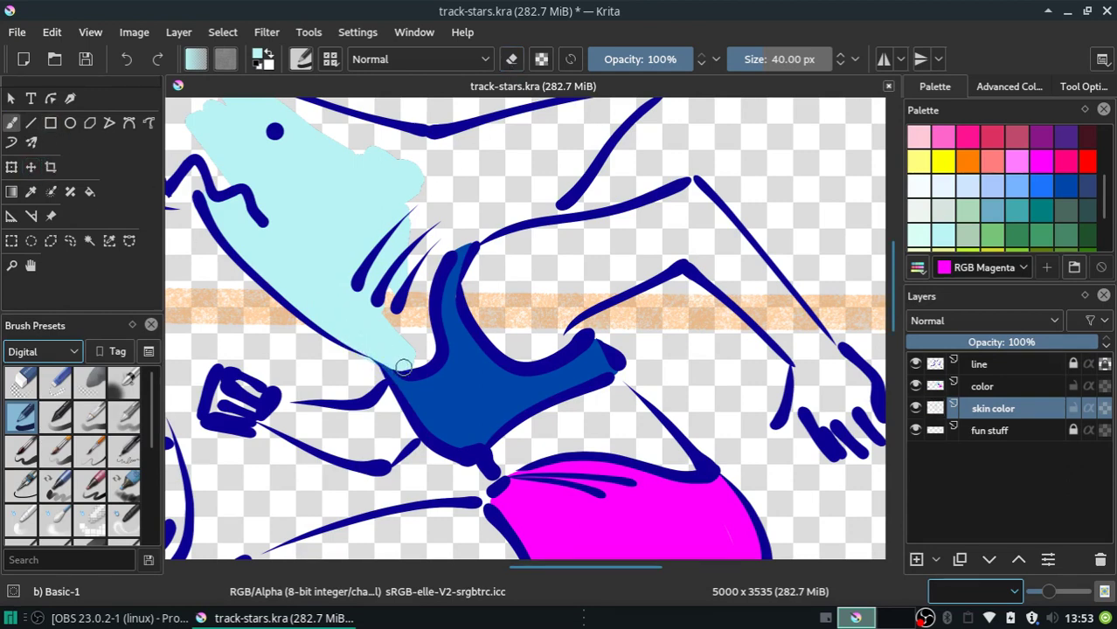
Paint light-cyan skin beside the jacket, along its top, and down its right side.
{"action": "mouse_move", "coordinate": [386, 362]}
{"action": "left_mouse_down"}
{"action": "mouse_move", "coordinate": [419, 347]}
{"action": "mouse_move", "coordinate": [408, 320]}
{"action": "mouse_move", "coordinate": [404, 347]}
{"action": "left_mouse_up"}
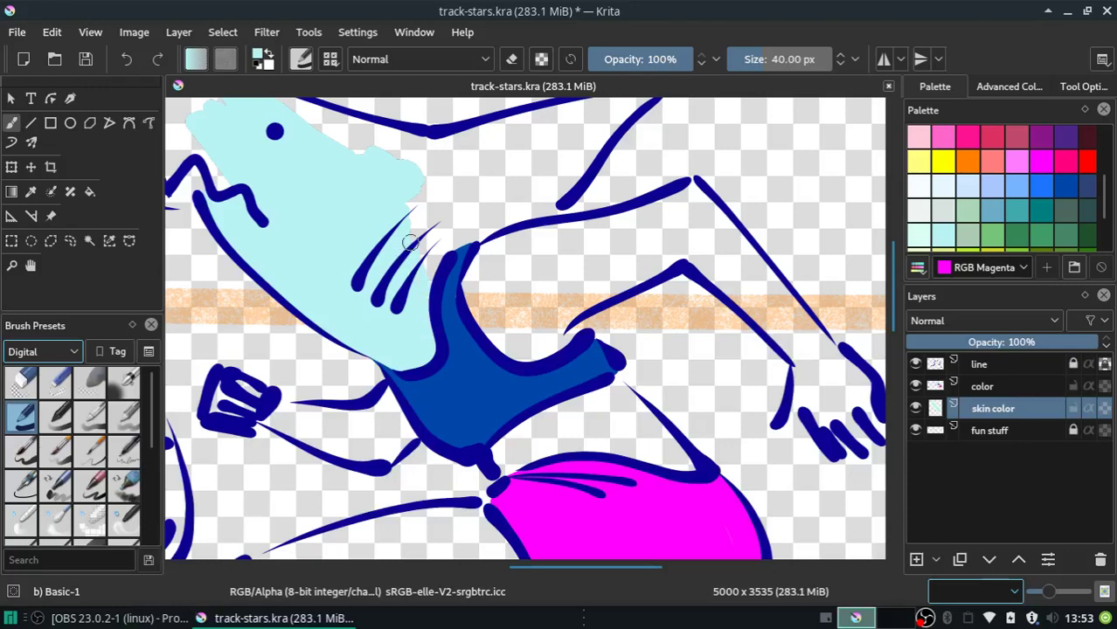
{"action": "mouse_move", "coordinate": [408, 256]}
{"action": "left_mouse_down"}
{"action": "mouse_move", "coordinate": [437, 229]}
{"action": "mouse_move", "coordinate": [458, 240]}
{"action": "mouse_move", "coordinate": [492, 207]}
{"action": "mouse_move", "coordinate": [456, 230]}
{"action": "mouse_move", "coordinate": [514, 216]}
{"action": "mouse_move", "coordinate": [466, 307]}
{"action": "mouse_move", "coordinate": [454, 262]}
{"action": "mouse_move", "coordinate": [463, 267]}
{"action": "left_mouse_up"}
{"action": "mouse_move", "coordinate": [495, 332]}
{"action": "left_mouse_down"}
{"action": "mouse_move", "coordinate": [493, 258]}
{"action": "mouse_move", "coordinate": [505, 350]}
{"action": "mouse_move", "coordinate": [527, 330]}
{"action": "mouse_move", "coordinate": [500, 237]}
{"action": "mouse_move", "coordinate": [507, 192]}
{"action": "mouse_move", "coordinate": [518, 252]}
{"action": "mouse_move", "coordinate": [551, 162]}
{"action": "mouse_move", "coordinate": [526, 257]}
{"action": "left_mouse_up"}
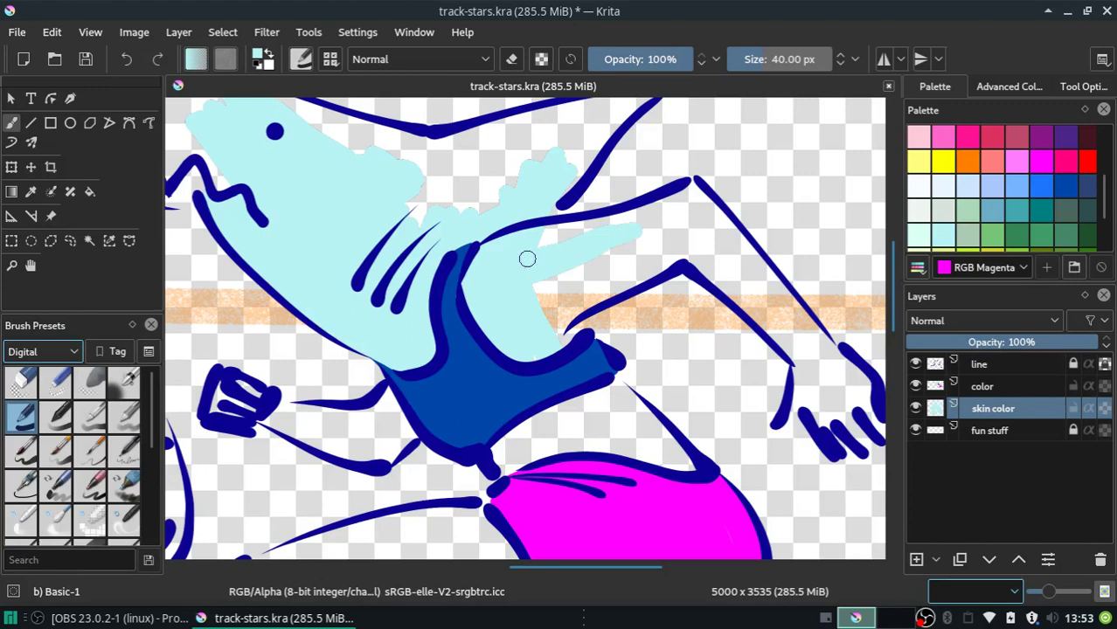
Set the brush size to 100 px and fill the upper arm and shoulder edge with skin.
{"action": "left_click", "coordinate": [801, 63]}
{"action": "left_click", "coordinate": [776, 59]}
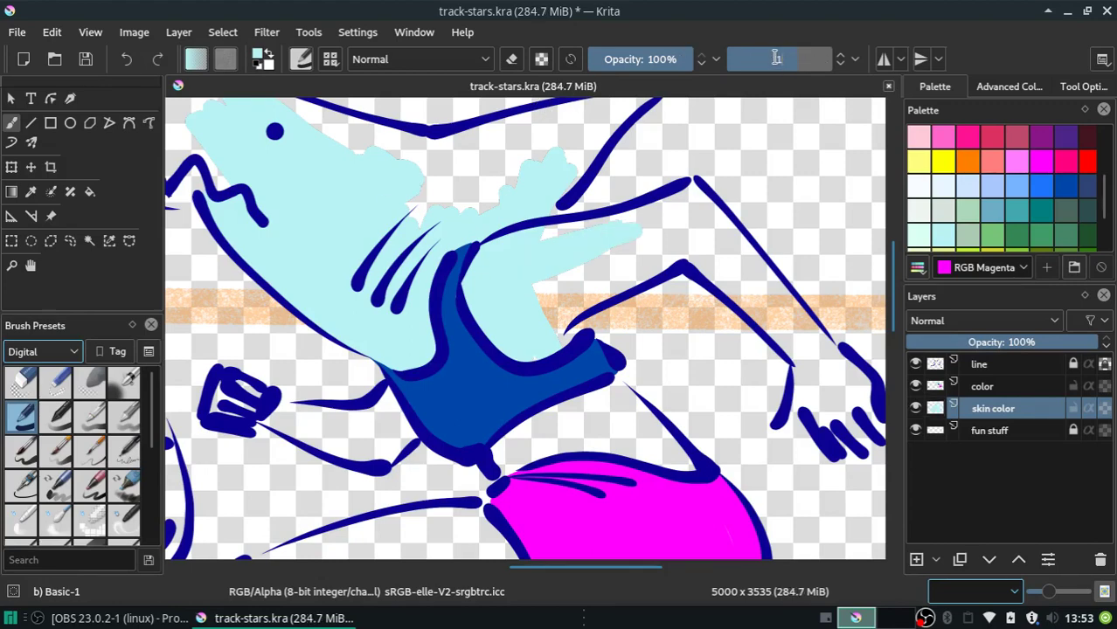
{"action": "type", "text": "100"}
{"action": "key", "text": "Tab"}
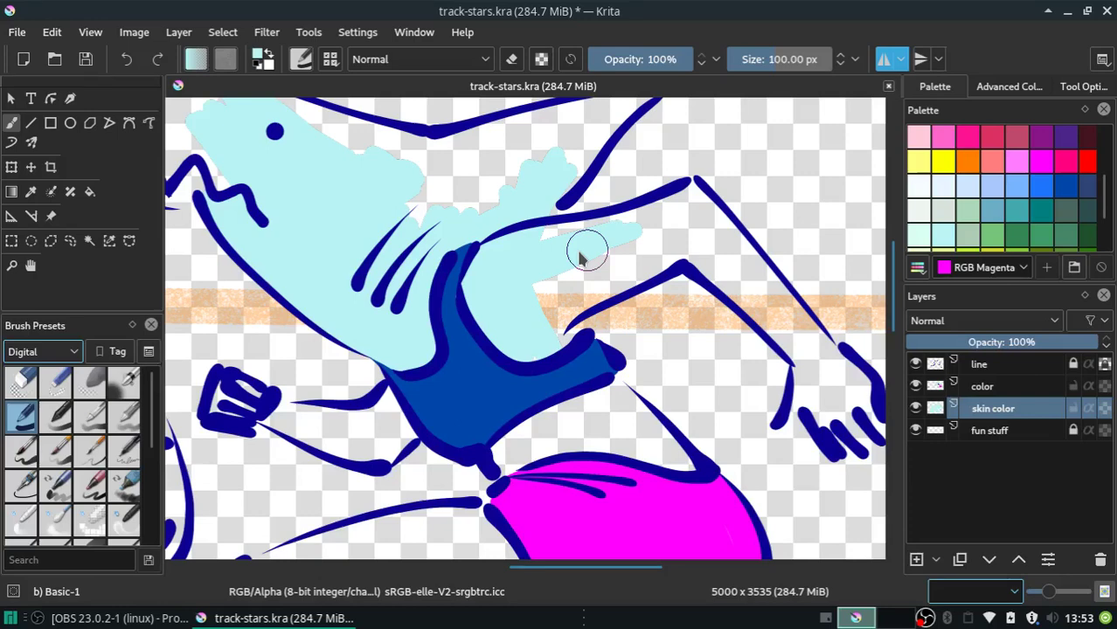
{"action": "mouse_move", "coordinate": [581, 256]}
{"action": "left_mouse_down"}
{"action": "mouse_move", "coordinate": [616, 267]}
{"action": "mouse_move", "coordinate": [527, 256]}
{"action": "left_mouse_up"}
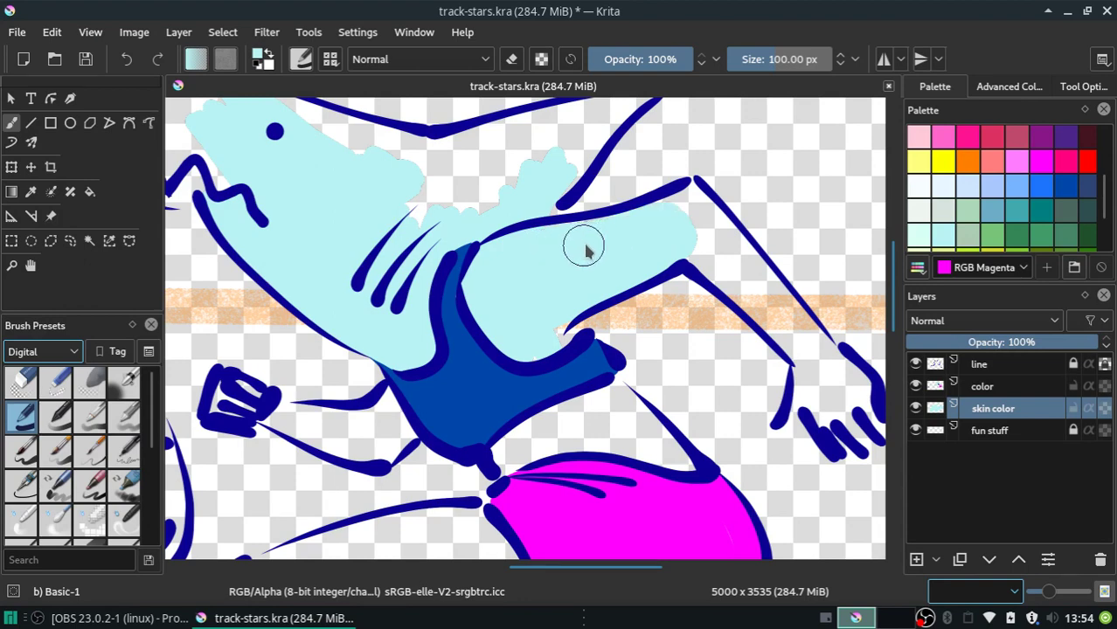
{"action": "mouse_move", "coordinate": [586, 245]}
{"action": "left_mouse_down"}
{"action": "mouse_move", "coordinate": [686, 229]}
{"action": "mouse_move", "coordinate": [688, 207]}
{"action": "mouse_move", "coordinate": [730, 271]}
{"action": "mouse_move", "coordinate": [691, 242]}
{"action": "mouse_move", "coordinate": [743, 262]}
{"action": "mouse_move", "coordinate": [815, 348]}
{"action": "mouse_move", "coordinate": [798, 336]}
{"action": "mouse_move", "coordinate": [825, 382]}
{"action": "mouse_move", "coordinate": [815, 380]}
{"action": "mouse_move", "coordinate": [819, 411]}
{"action": "mouse_move", "coordinate": [830, 372]}
{"action": "mouse_move", "coordinate": [846, 398]}
{"action": "left_mouse_up"}
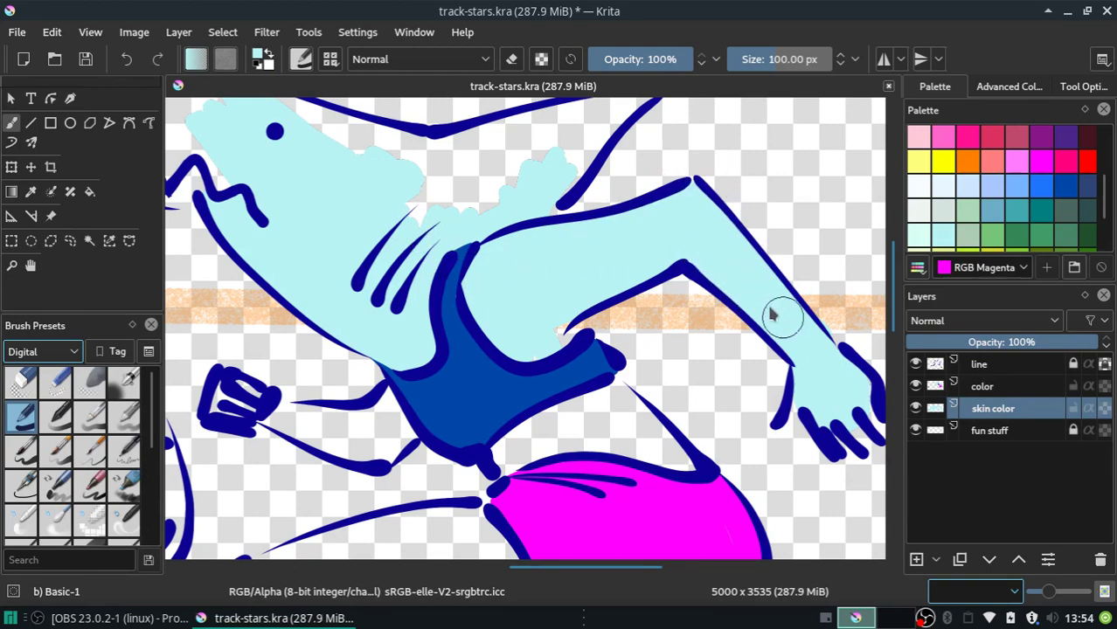
{"action": "left_click_drag", "start_coordinate": [544, 315], "coordinate": [544, 325]}
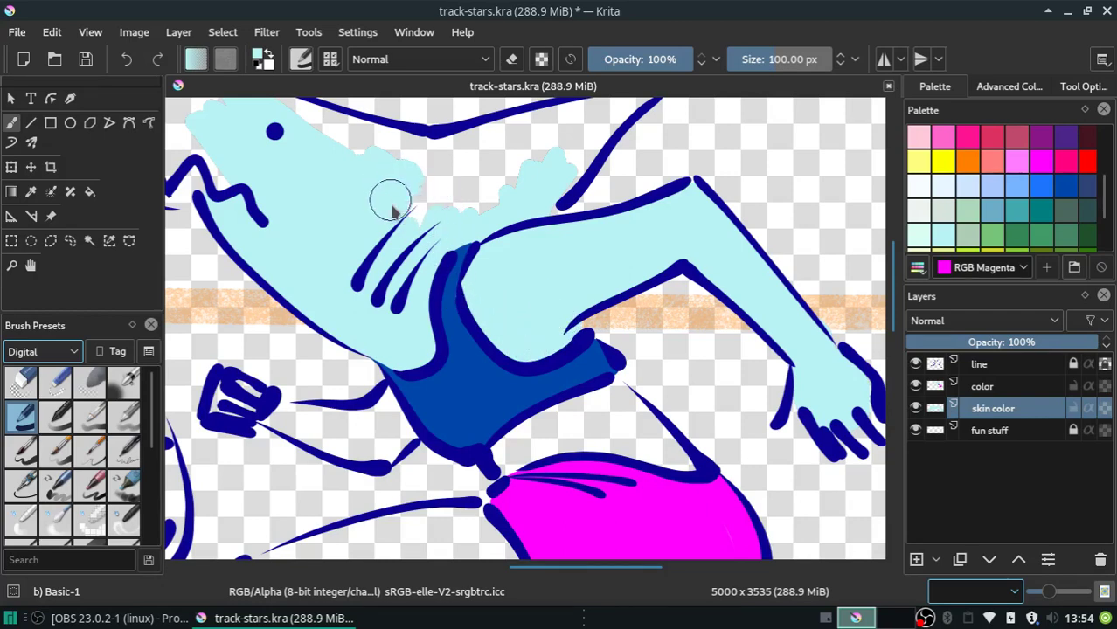
{"action": "mouse_move", "coordinate": [387, 197]}
{"action": "left_mouse_down"}
{"action": "mouse_move", "coordinate": [498, 191]}
{"action": "mouse_move", "coordinate": [557, 160]}
{"action": "mouse_move", "coordinate": [518, 142]}
{"action": "left_mouse_up"}
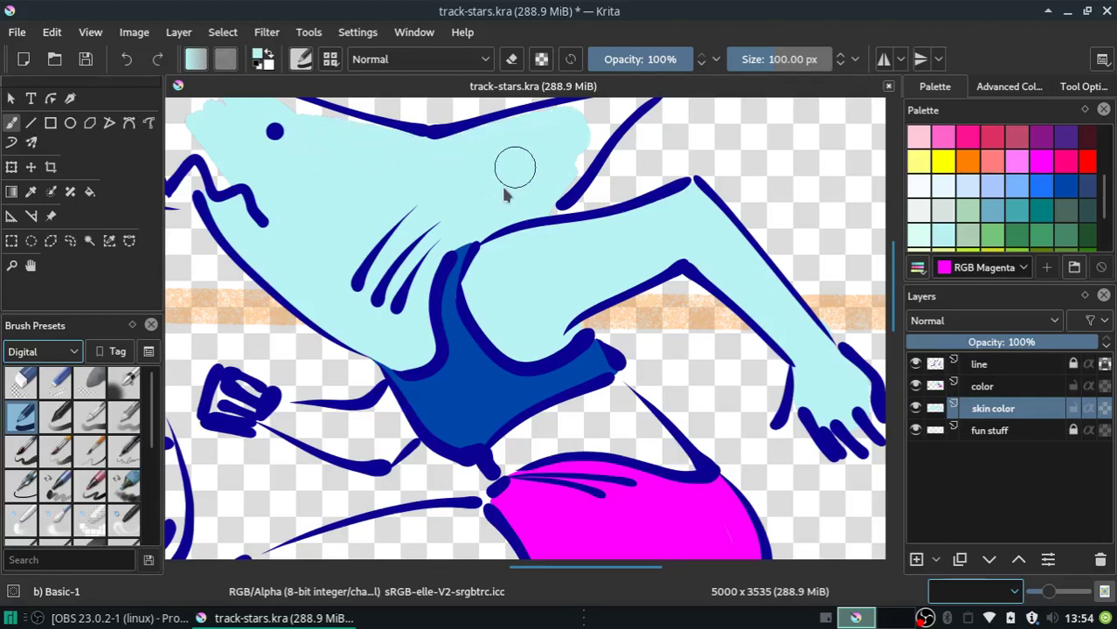
Fill skin between the jacket and shorts and from the wrist to the jacket, undoing stray paint.
{"action": "mouse_move", "coordinate": [616, 430]}
{"action": "left_mouse_down"}
{"action": "mouse_move", "coordinate": [599, 424]}
{"action": "mouse_move", "coordinate": [659, 441]}
{"action": "mouse_move", "coordinate": [590, 433]}
{"action": "left_mouse_up"}
{"action": "key", "text": "ctrl+z"}
{"action": "key", "text": "ctrl+z"}
{"action": "key", "text": "ctrl+z"}
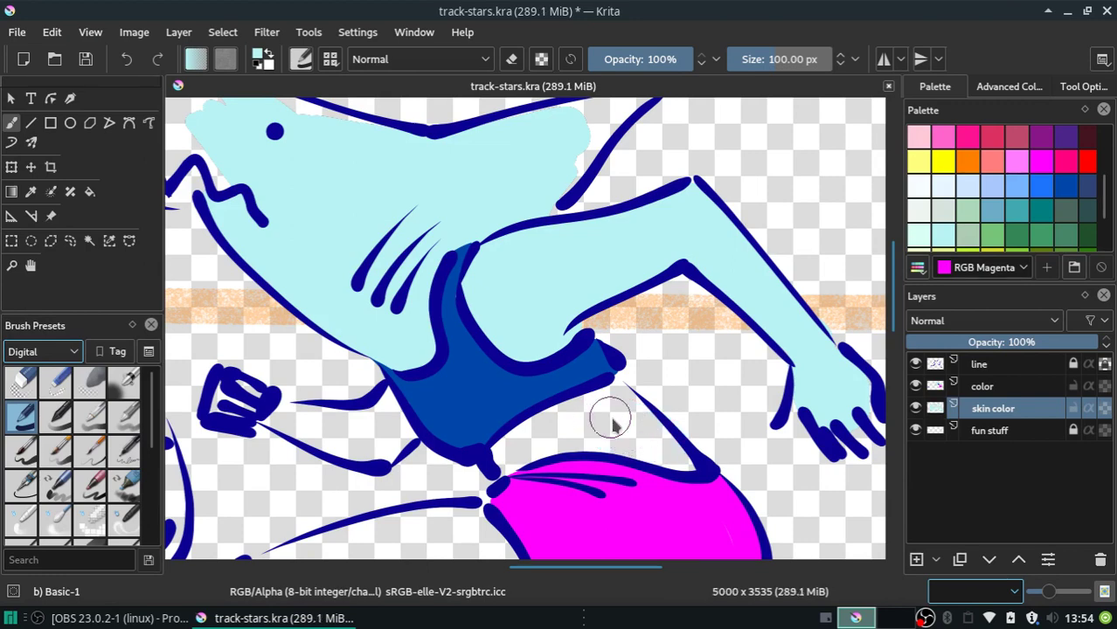
{"action": "key", "text": "ctrl+shift+z"}
{"action": "key", "text": "F6"}
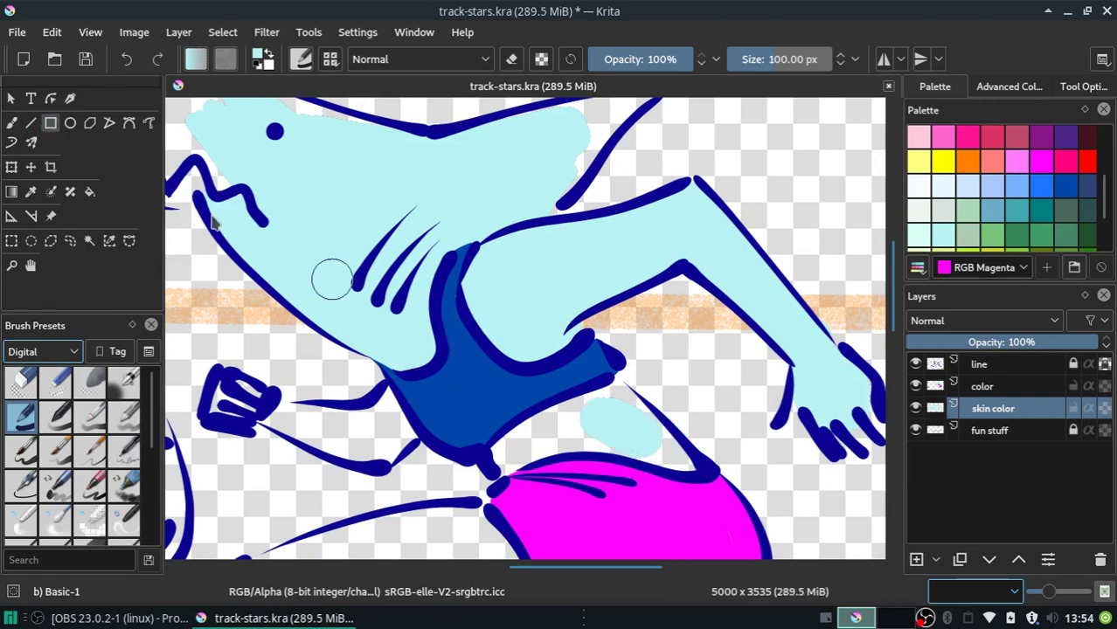
{"action": "key", "text": "b"}
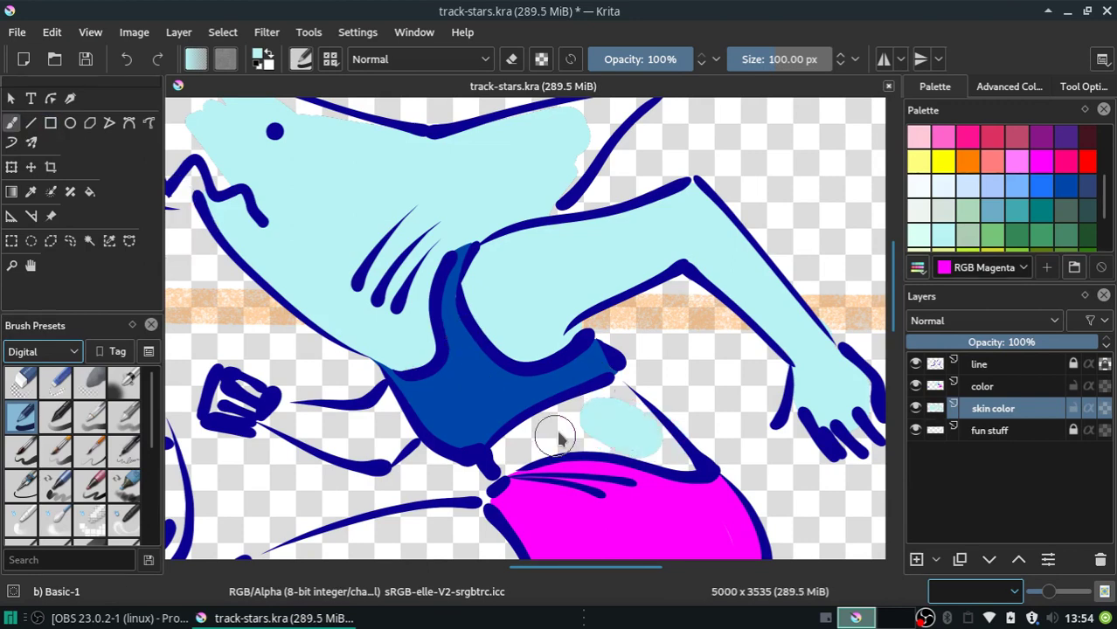
{"action": "mouse_move", "coordinate": [564, 433]}
{"action": "left_mouse_down"}
{"action": "mouse_move", "coordinate": [506, 451]}
{"action": "mouse_move", "coordinate": [574, 429]}
{"action": "mouse_move", "coordinate": [523, 465]}
{"action": "mouse_move", "coordinate": [518, 444]}
{"action": "mouse_move", "coordinate": [576, 446]}
{"action": "mouse_move", "coordinate": [579, 399]}
{"action": "mouse_move", "coordinate": [589, 430]}
{"action": "mouse_move", "coordinate": [608, 392]}
{"action": "mouse_move", "coordinate": [615, 413]}
{"action": "mouse_move", "coordinate": [631, 413]}
{"action": "left_mouse_up"}
{"action": "key", "text": "ctrl+z"}
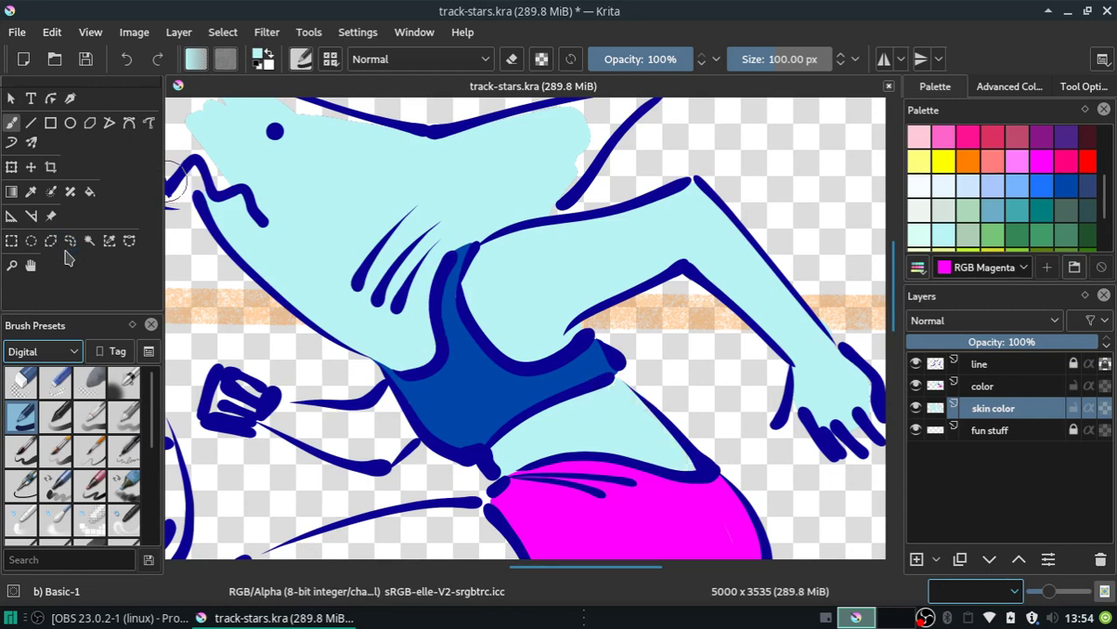
{"action": "left_click", "coordinate": [374, 437]}
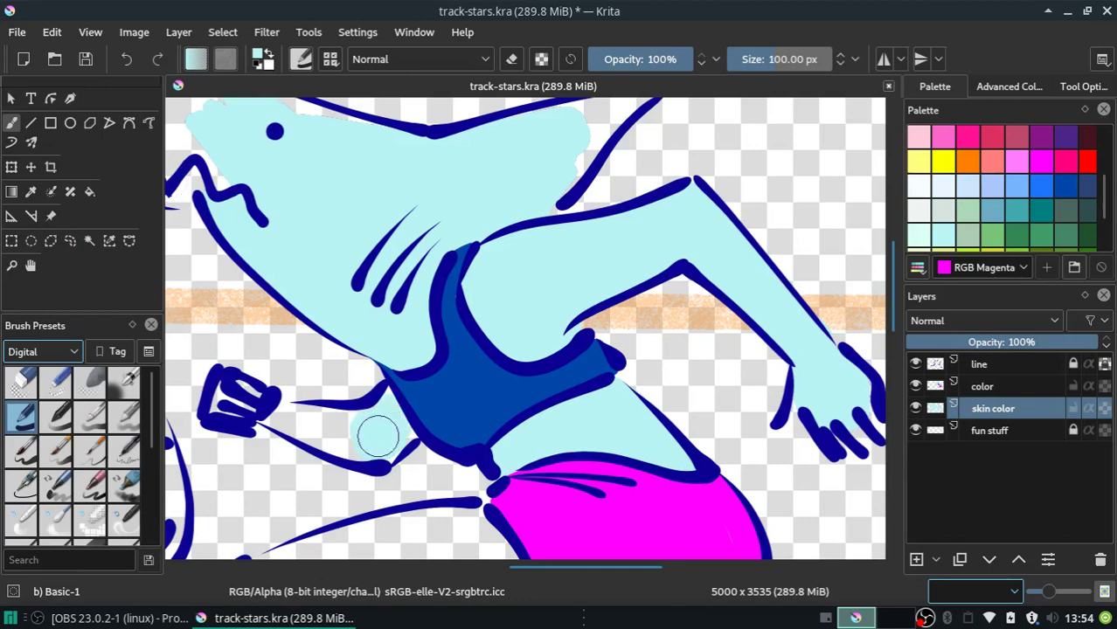
{"action": "mouse_move", "coordinate": [374, 437]}
{"action": "left_mouse_down"}
{"action": "mouse_move", "coordinate": [391, 431]}
{"action": "mouse_move", "coordinate": [378, 442]}
{"action": "left_mouse_up"}
{"action": "mouse_move", "coordinate": [289, 421]}
{"action": "left_mouse_down"}
{"action": "mouse_move", "coordinate": [361, 440]}
{"action": "mouse_move", "coordinate": [369, 429]}
{"action": "left_mouse_up"}
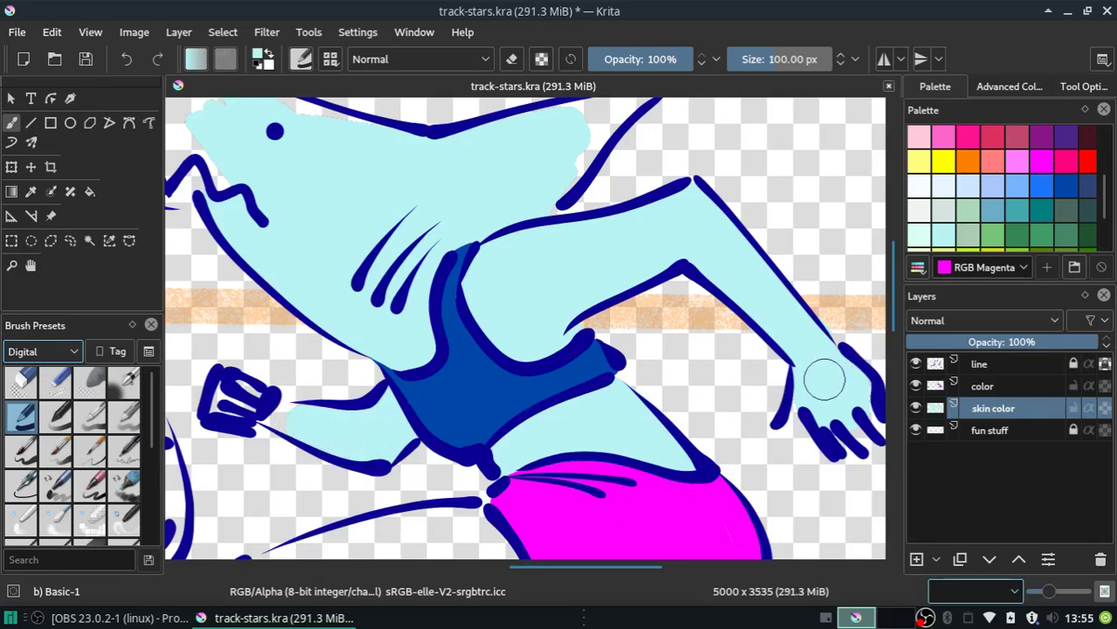
Fill the head's right edge with light-cyan skin and save the file with Ctrl+S.
{"action": "scroll", "coordinate": [893, 312], "scroll_direction": "up", "scroll_amount": 3}
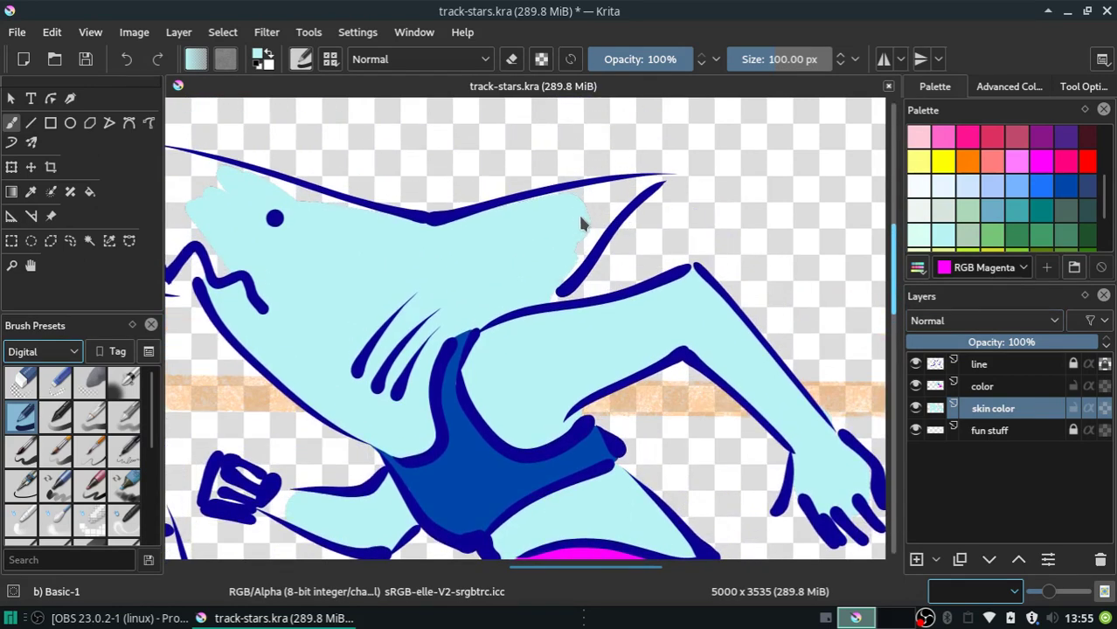
{"action": "left_click_drag", "start_coordinate": [576, 225], "coordinate": [525, 244]}
{"action": "key", "text": "ctrl+s"}
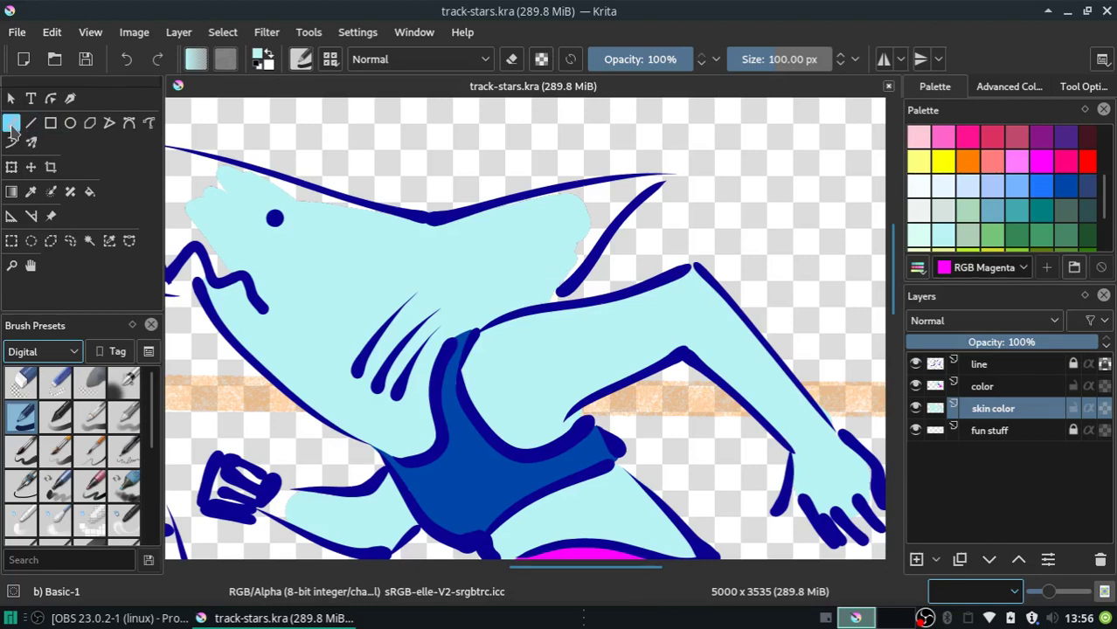
Fill the head's top-left edge, snout tip, jaw and the gap under the snout with cyan.
{"action": "left_click_drag", "start_coordinate": [201, 215], "coordinate": [179, 192]}
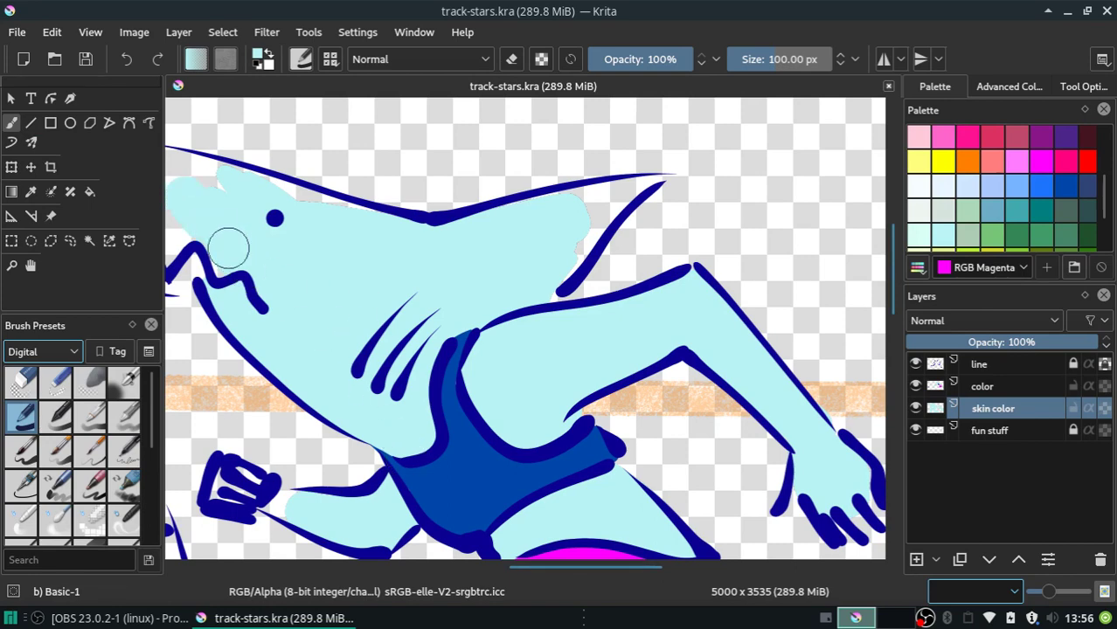
{"action": "mouse_move", "coordinate": [539, 568]}
{"action": "left_mouse_down"}
{"action": "mouse_move", "coordinate": [531, 573]}
{"action": "mouse_move", "coordinate": [461, 394]}
{"action": "left_mouse_up"}
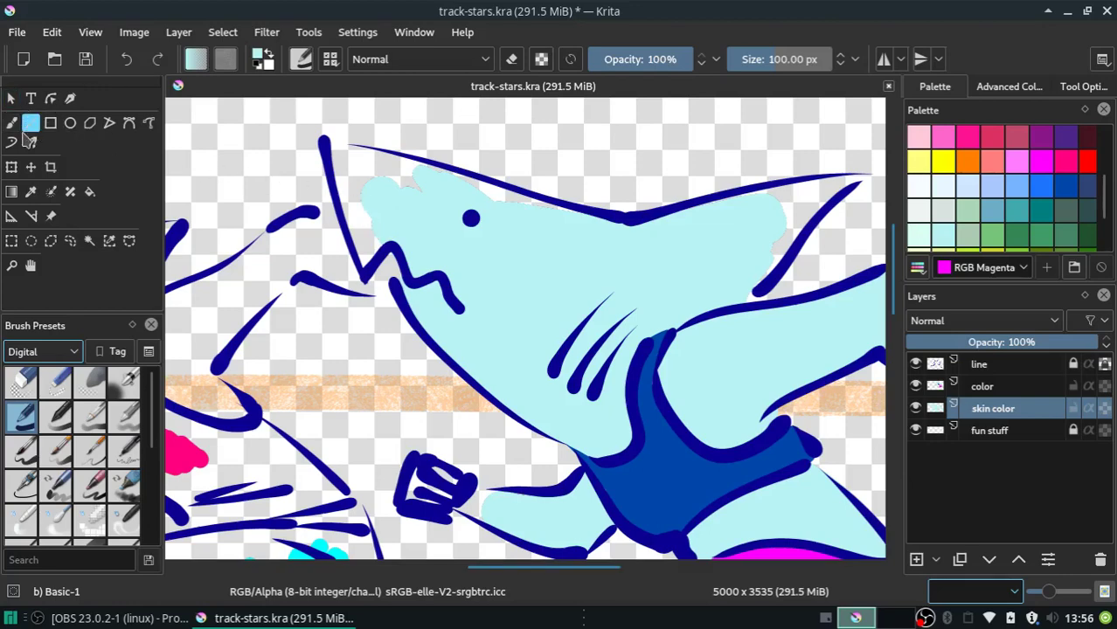
{"action": "mouse_move", "coordinate": [355, 189]}
{"action": "left_mouse_down"}
{"action": "mouse_move", "coordinate": [354, 175]}
{"action": "mouse_move", "coordinate": [380, 229]}
{"action": "left_mouse_up"}
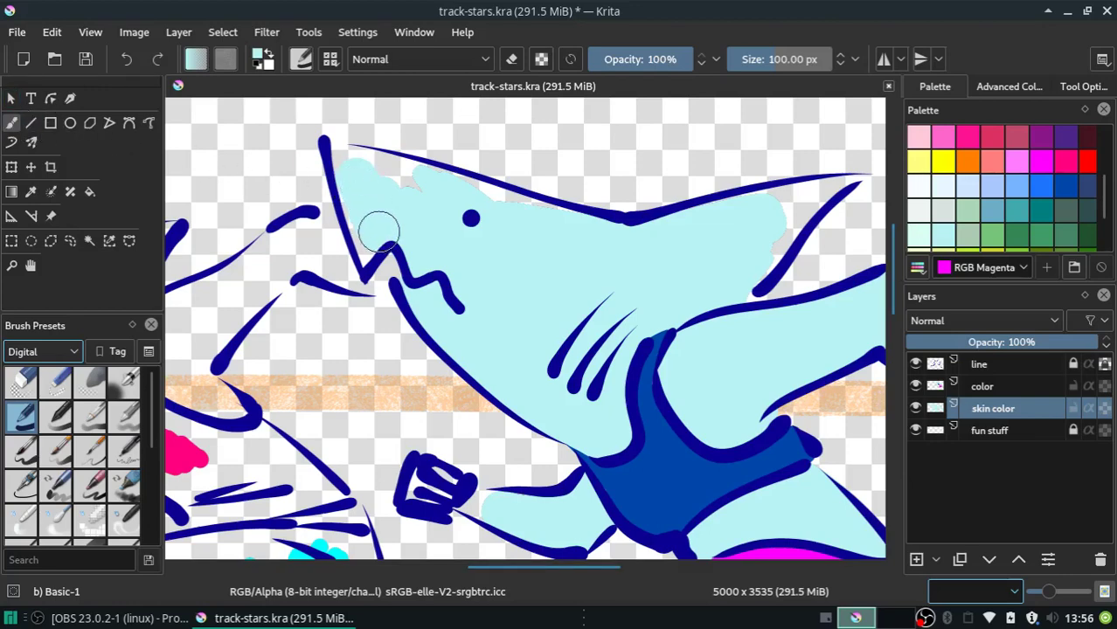
{"action": "left_click_drag", "start_coordinate": [358, 189], "coordinate": [416, 280]}
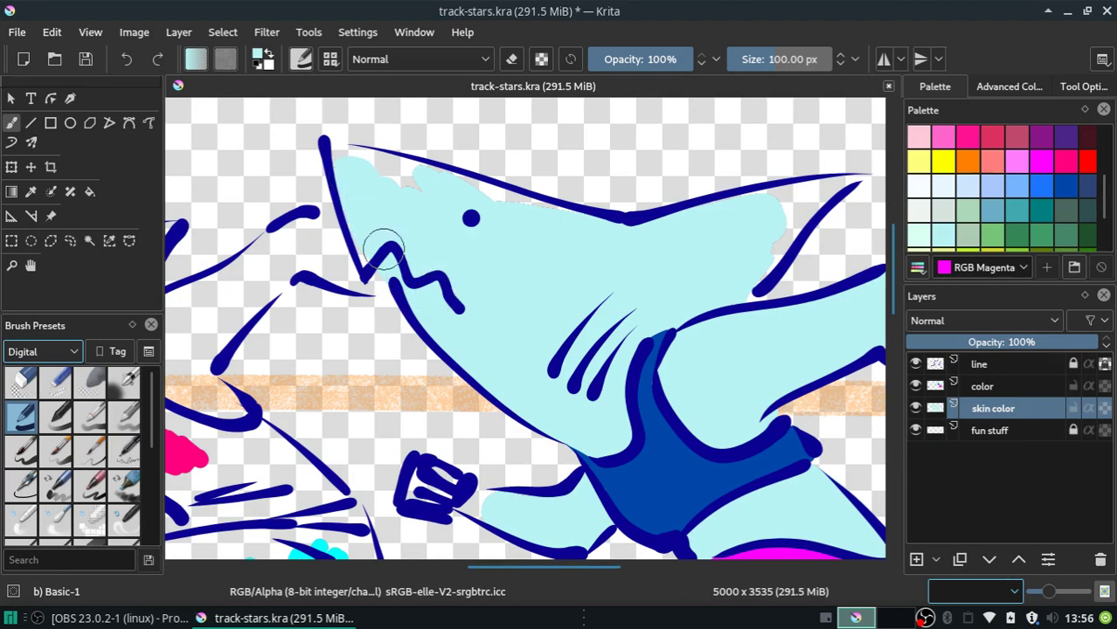
{"action": "left_click_drag", "start_coordinate": [371, 217], "coordinate": [435, 315]}
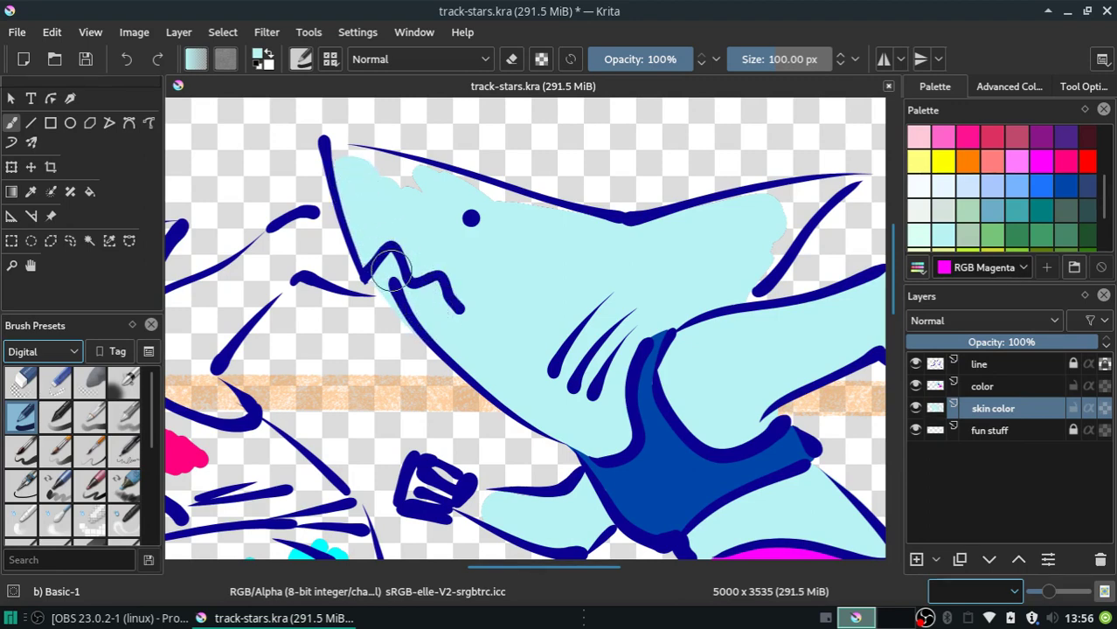
{"action": "mouse_move", "coordinate": [359, 181]}
{"action": "left_mouse_down"}
{"action": "mouse_move", "coordinate": [362, 169]}
{"action": "mouse_move", "coordinate": [457, 205]}
{"action": "mouse_move", "coordinate": [346, 163]}
{"action": "left_mouse_up"}
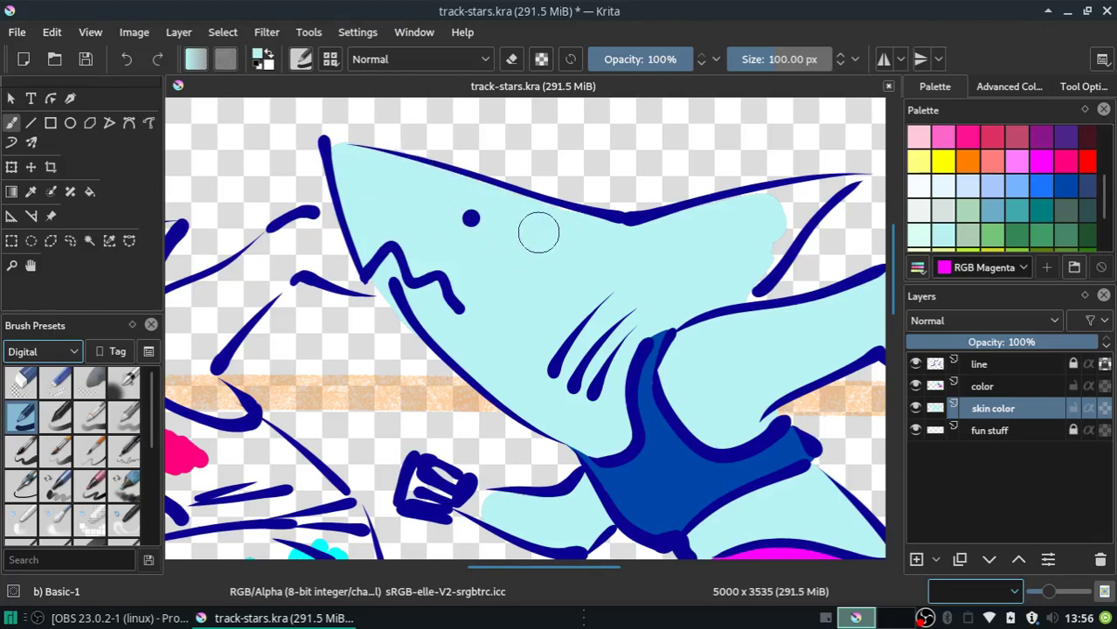
Smooth the head's ragged right edge and fill the gap beside the cuff with skin.
{"action": "mouse_move", "coordinate": [649, 279]}
{"action": "left_mouse_down"}
{"action": "mouse_move", "coordinate": [718, 242]}
{"action": "mouse_move", "coordinate": [699, 275]}
{"action": "left_mouse_up"}
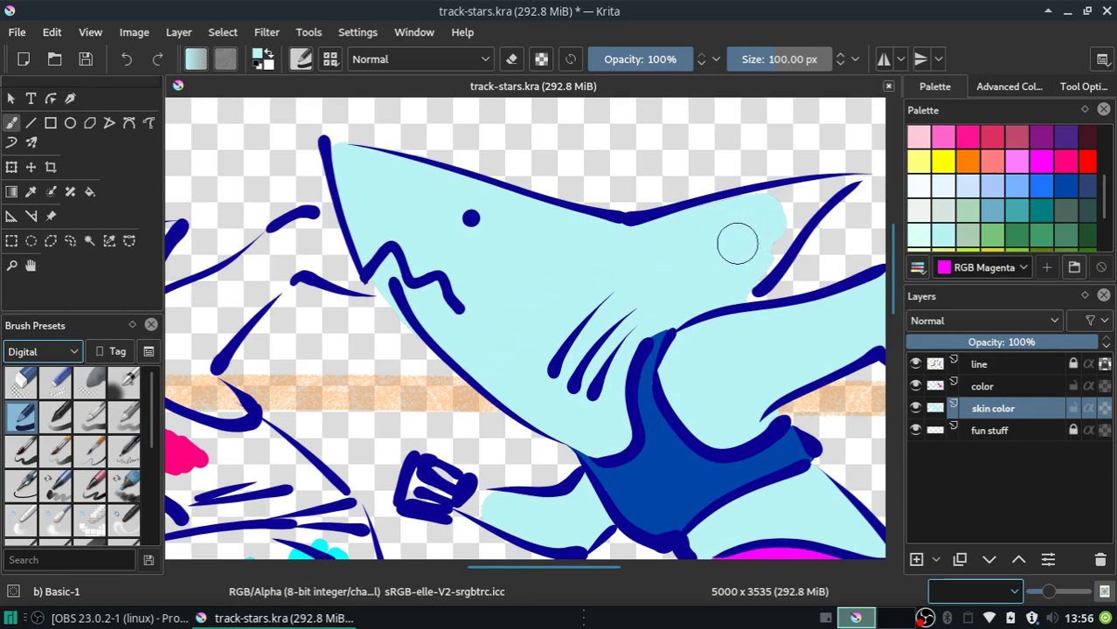
{"action": "mouse_move", "coordinate": [735, 240]}
{"action": "left_mouse_down"}
{"action": "mouse_move", "coordinate": [720, 283]}
{"action": "mouse_move", "coordinate": [773, 229]}
{"action": "mouse_move", "coordinate": [740, 274]}
{"action": "mouse_move", "coordinate": [788, 204]}
{"action": "mouse_move", "coordinate": [754, 243]}
{"action": "mouse_move", "coordinate": [739, 217]}
{"action": "mouse_move", "coordinate": [711, 231]}
{"action": "mouse_move", "coordinate": [771, 210]}
{"action": "left_mouse_up"}
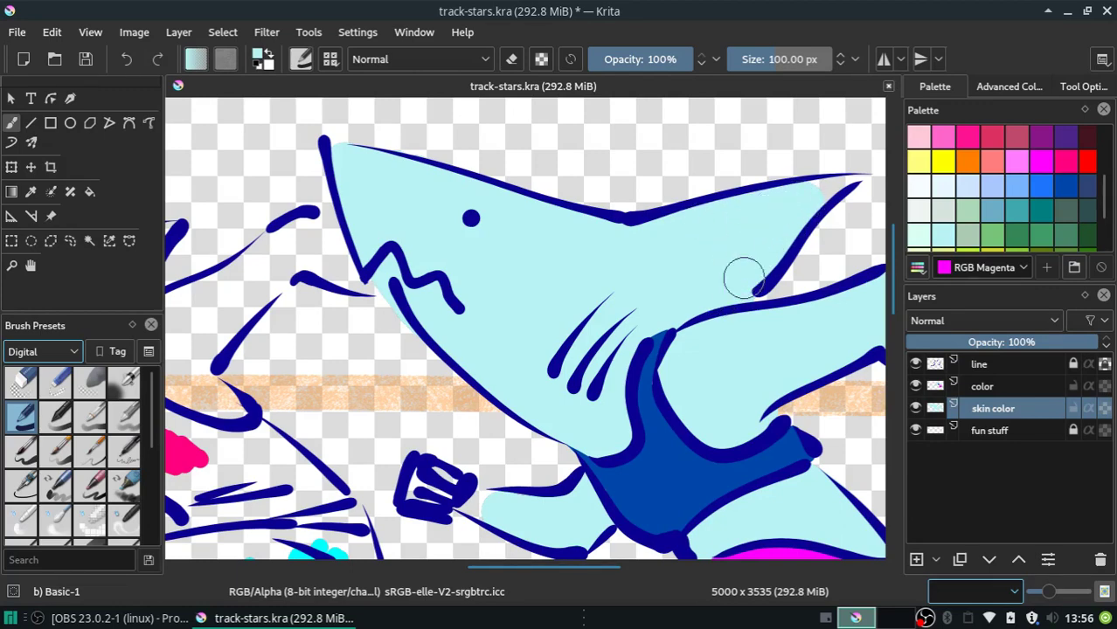
{"action": "left_click_drag", "start_coordinate": [494, 509], "coordinate": [483, 500]}
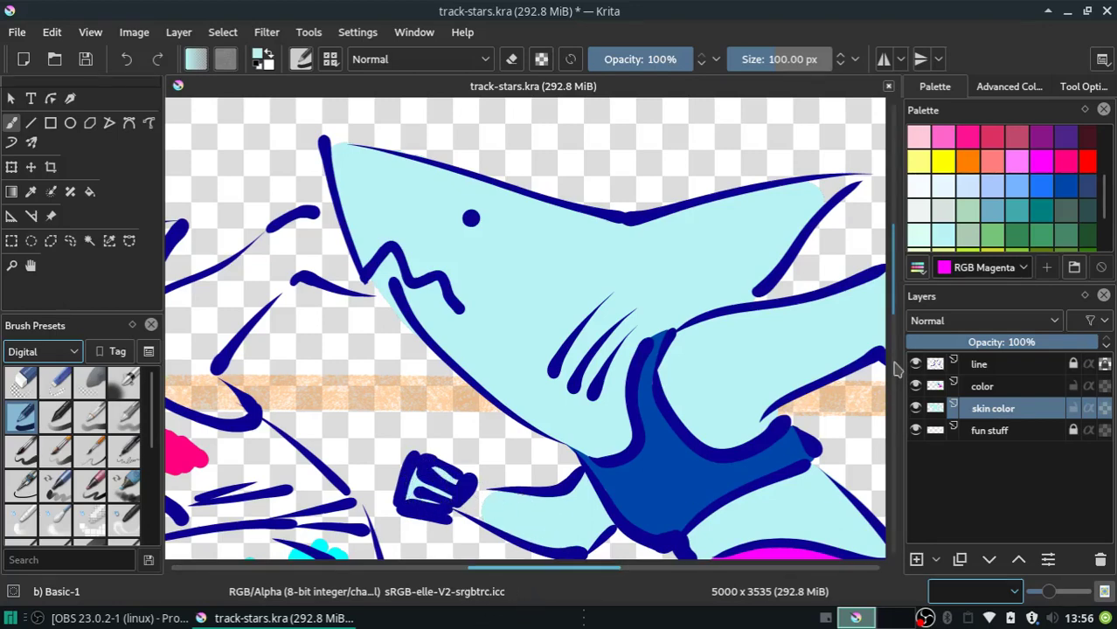
Paint skin colour across the upper leg up to the magenta shorts and along its lower edge.
{"action": "scroll", "coordinate": [893, 360], "scroll_direction": "down", "scroll_amount": 3}
{"action": "left_click_drag", "start_coordinate": [893, 361], "coordinate": [892, 383]}
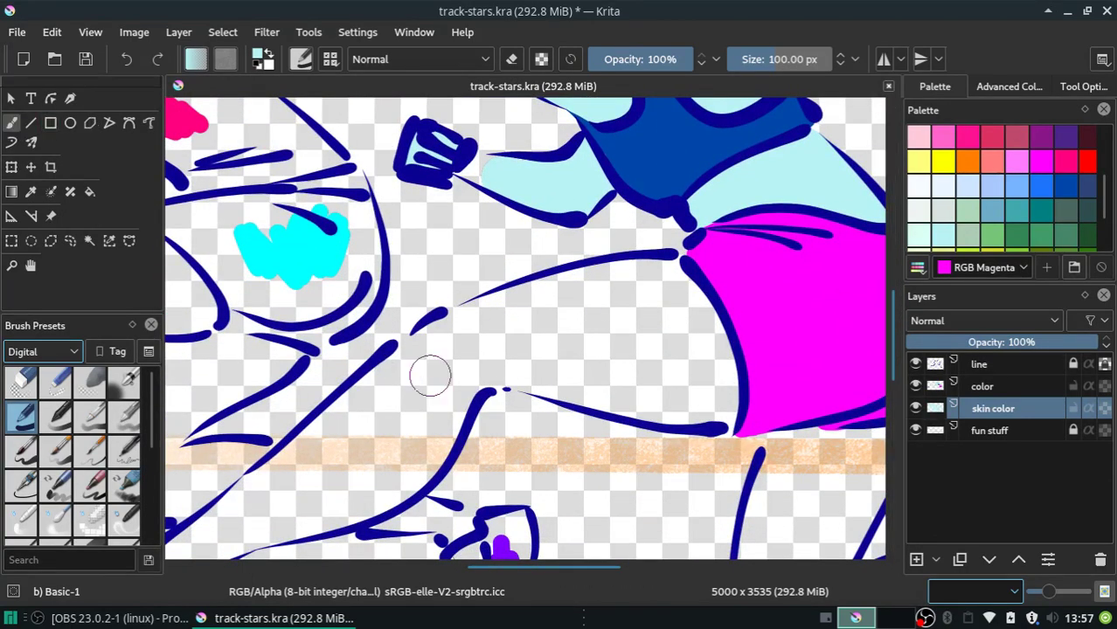
{"action": "mouse_move", "coordinate": [431, 376]}
{"action": "left_mouse_down"}
{"action": "mouse_move", "coordinate": [494, 342]}
{"action": "mouse_move", "coordinate": [419, 352]}
{"action": "mouse_move", "coordinate": [466, 319]}
{"action": "mouse_move", "coordinate": [657, 281]}
{"action": "mouse_move", "coordinate": [609, 285]}
{"action": "left_mouse_up"}
{"action": "mouse_move", "coordinate": [661, 364]}
{"action": "left_mouse_down"}
{"action": "mouse_move", "coordinate": [673, 364]}
{"action": "mouse_move", "coordinate": [666, 274]}
{"action": "mouse_move", "coordinate": [720, 375]}
{"action": "mouse_move", "coordinate": [717, 406]}
{"action": "left_mouse_up"}
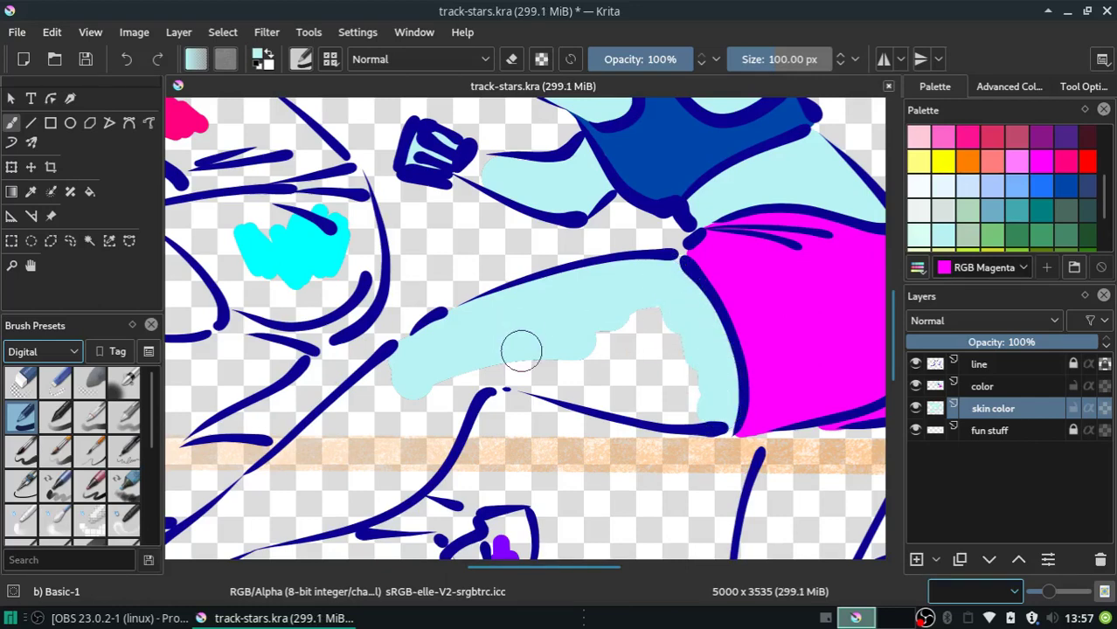
{"action": "mouse_move", "coordinate": [519, 349]}
{"action": "left_mouse_down"}
{"action": "mouse_move", "coordinate": [480, 372]}
{"action": "mouse_move", "coordinate": [572, 368]}
{"action": "mouse_move", "coordinate": [573, 357]}
{"action": "mouse_move", "coordinate": [673, 317]}
{"action": "mouse_move", "coordinate": [661, 387]}
{"action": "mouse_move", "coordinate": [617, 394]}
{"action": "mouse_move", "coordinate": [658, 399]}
{"action": "left_mouse_up"}
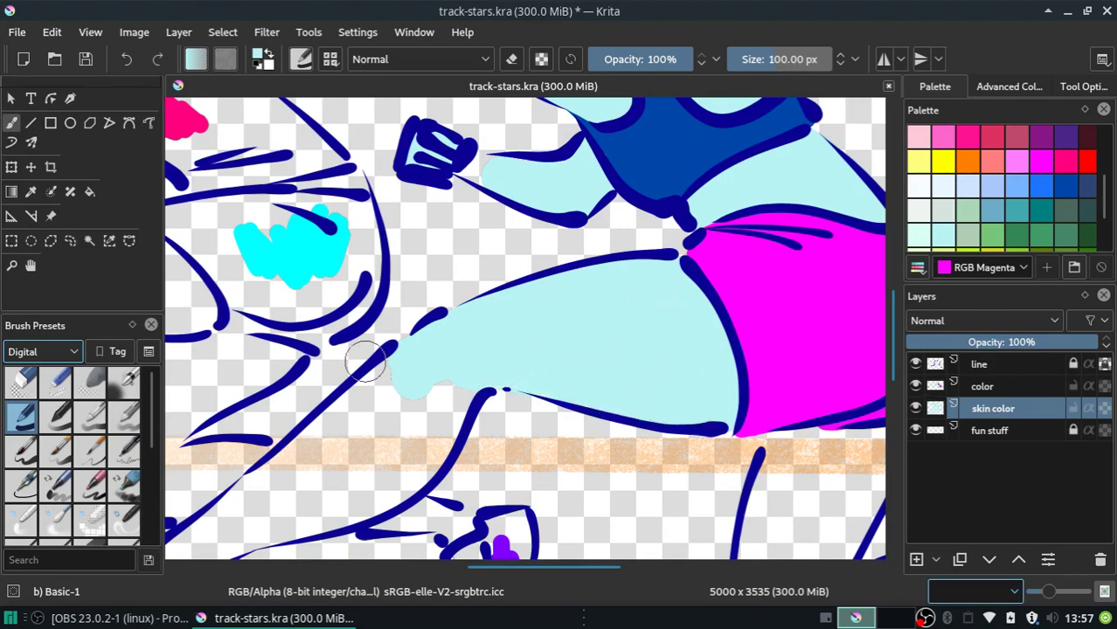
Brush skin down the lower leg toward the shoe, undoing the stroke that covered the shoe outline.
{"action": "mouse_move", "coordinate": [411, 391]}
{"action": "left_mouse_down"}
{"action": "mouse_move", "coordinate": [324, 456]}
{"action": "mouse_move", "coordinate": [280, 468]}
{"action": "left_mouse_up"}
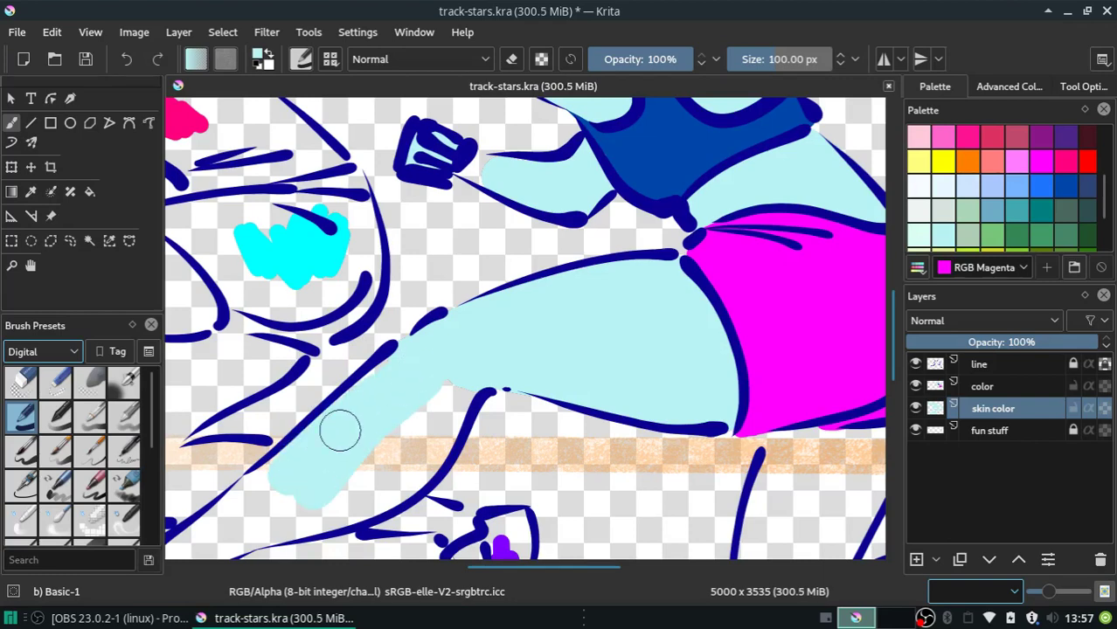
{"action": "mouse_move", "coordinate": [348, 417]}
{"action": "left_mouse_down"}
{"action": "mouse_move", "coordinate": [444, 357]}
{"action": "mouse_move", "coordinate": [437, 386]}
{"action": "mouse_move", "coordinate": [352, 489]}
{"action": "mouse_move", "coordinate": [444, 429]}
{"action": "left_mouse_up"}
{"action": "left_click_drag", "start_coordinate": [380, 479], "coordinate": [301, 511]}
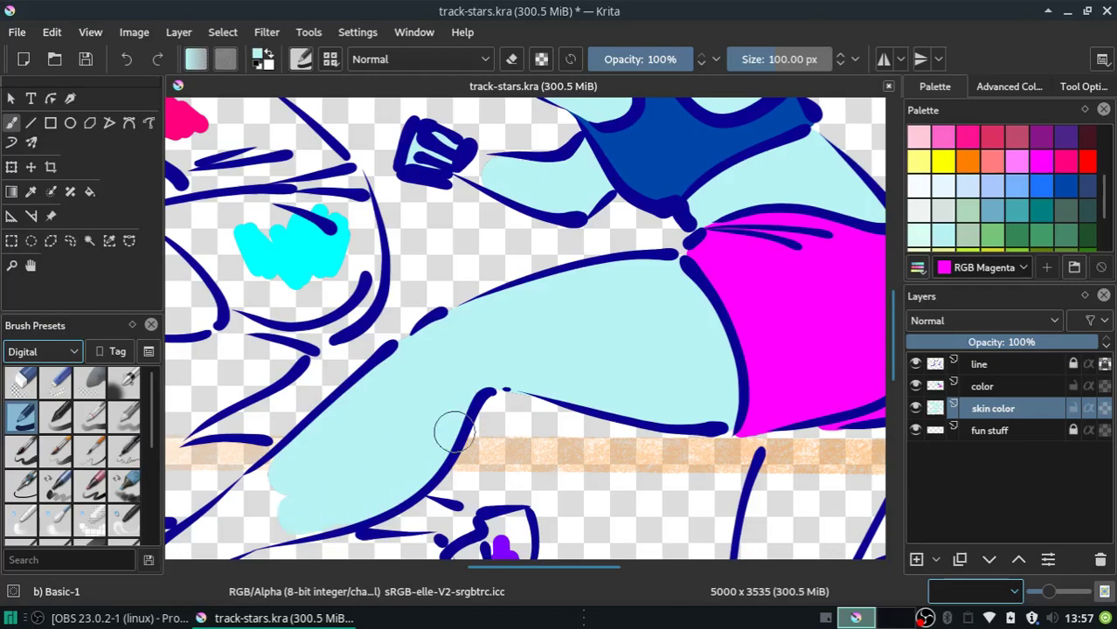
{"action": "left_click_drag", "start_coordinate": [895, 347], "coordinate": [896, 371]}
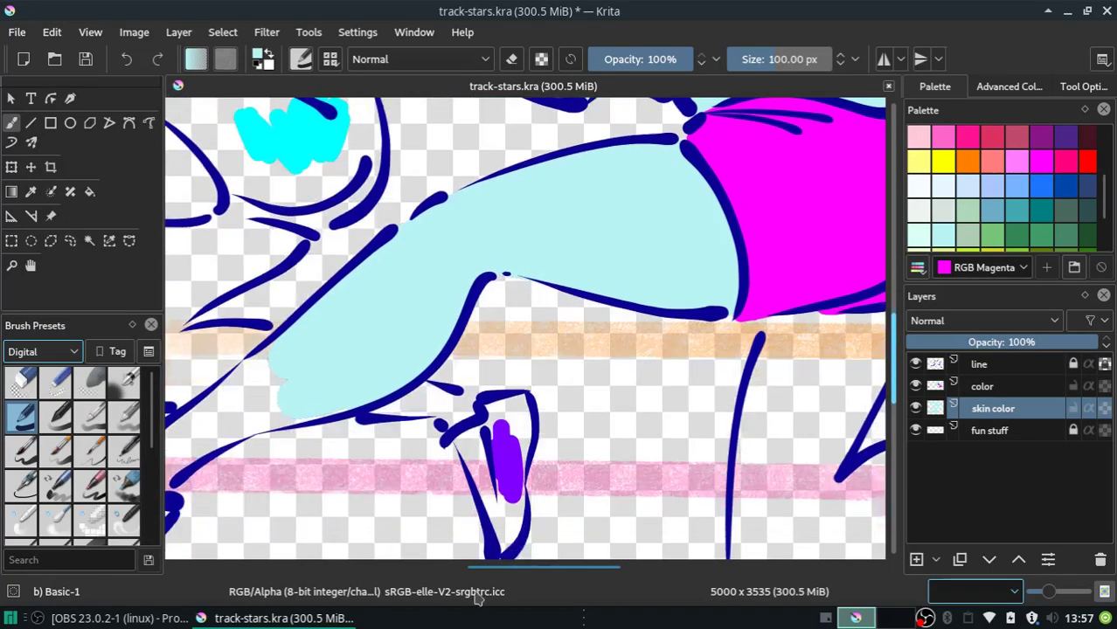
{"action": "left_click_drag", "start_coordinate": [492, 575], "coordinate": [463, 539]}
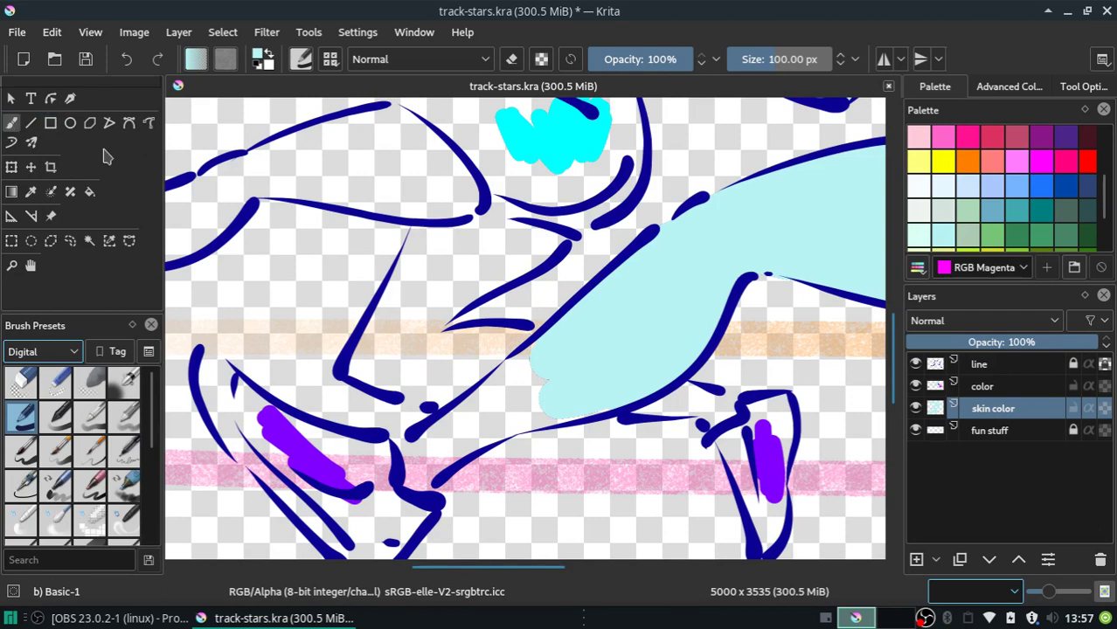
{"action": "mouse_move", "coordinate": [524, 381]}
{"action": "left_mouse_down"}
{"action": "mouse_move", "coordinate": [536, 374]}
{"action": "mouse_move", "coordinate": [415, 466]}
{"action": "mouse_move", "coordinate": [561, 379]}
{"action": "mouse_move", "coordinate": [494, 418]}
{"action": "mouse_move", "coordinate": [511, 420]}
{"action": "left_mouse_up"}
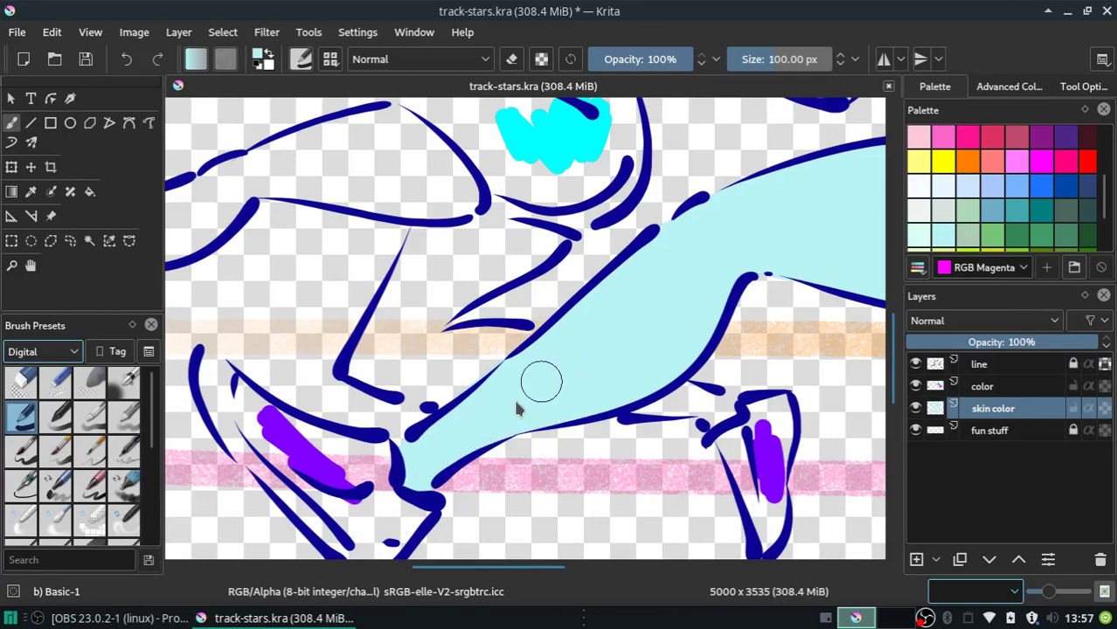
{"action": "key", "text": "ctrl+z"}
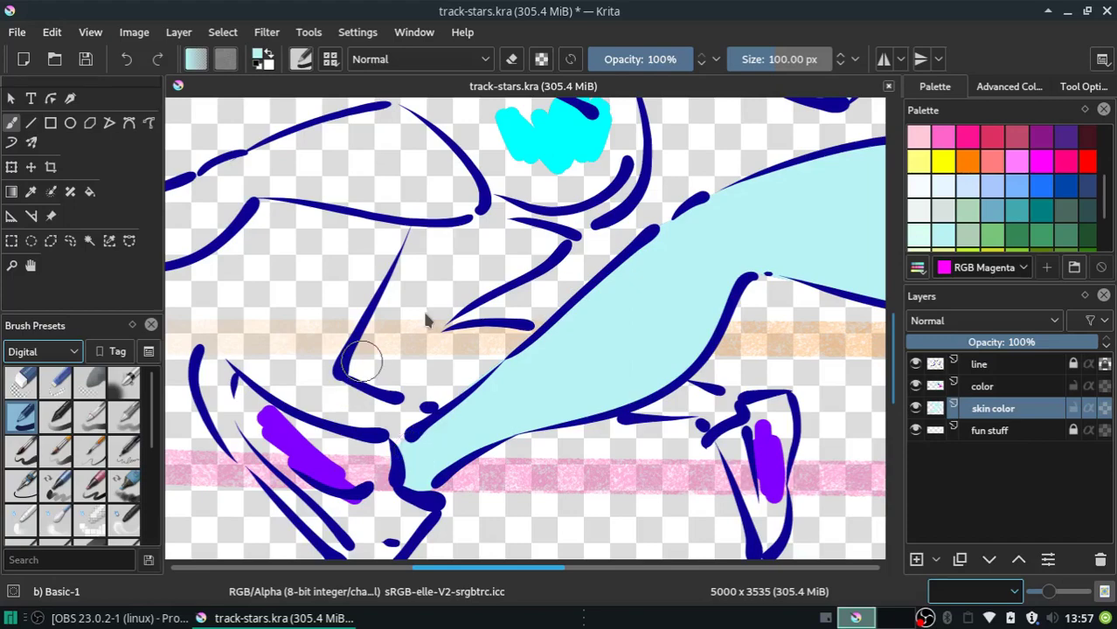
{"action": "left_click_drag", "start_coordinate": [420, 569], "coordinate": [526, 573]}
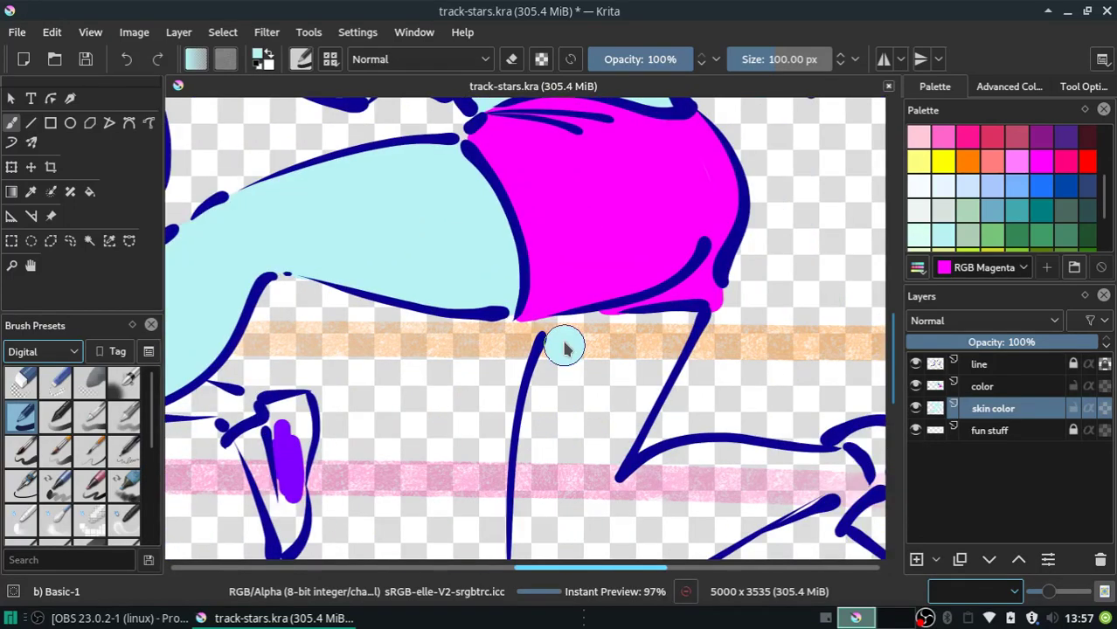
Brush light cyan skin into the upper part of the second leg below the magenta shorts.
{"action": "mouse_move", "coordinate": [564, 348]}
{"action": "left_mouse_down"}
{"action": "mouse_move", "coordinate": [583, 334]}
{"action": "mouse_move", "coordinate": [556, 385]}
{"action": "mouse_move", "coordinate": [605, 267]}
{"action": "left_mouse_up"}
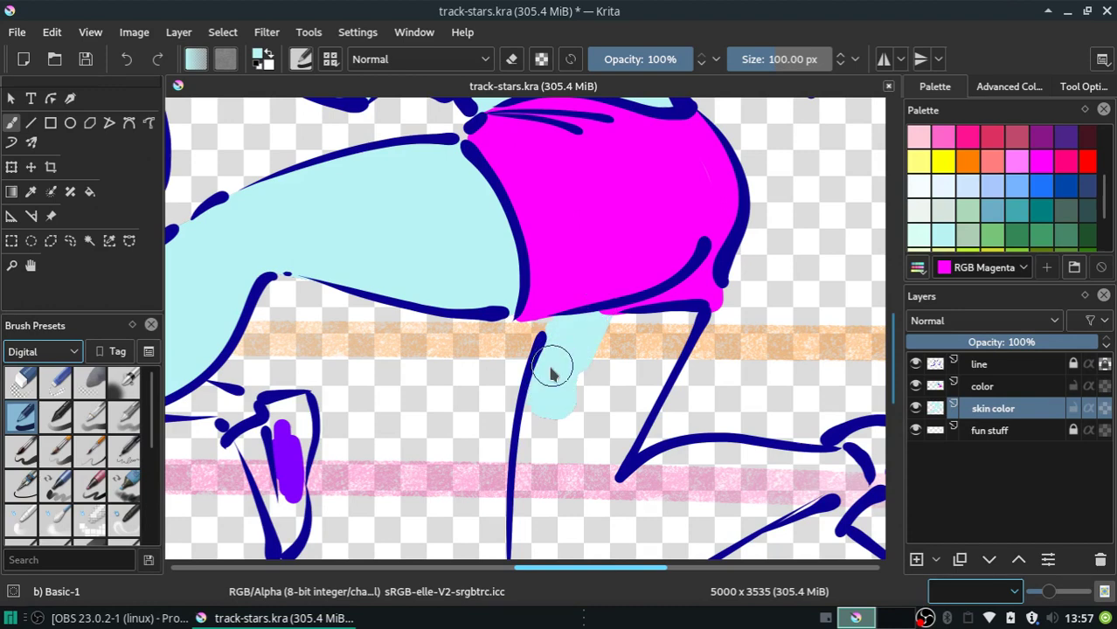
{"action": "mouse_move", "coordinate": [585, 392]}
{"action": "left_mouse_down"}
{"action": "mouse_move", "coordinate": [573, 444]}
{"action": "mouse_move", "coordinate": [655, 319]}
{"action": "mouse_move", "coordinate": [690, 299]}
{"action": "left_mouse_up"}
{"action": "mouse_move", "coordinate": [636, 357]}
{"action": "left_mouse_down"}
{"action": "mouse_move", "coordinate": [591, 461]}
{"action": "mouse_move", "coordinate": [573, 544]}
{"action": "left_mouse_up"}
{"action": "scroll", "coordinate": [890, 332], "scroll_direction": "down", "scroll_amount": 5}
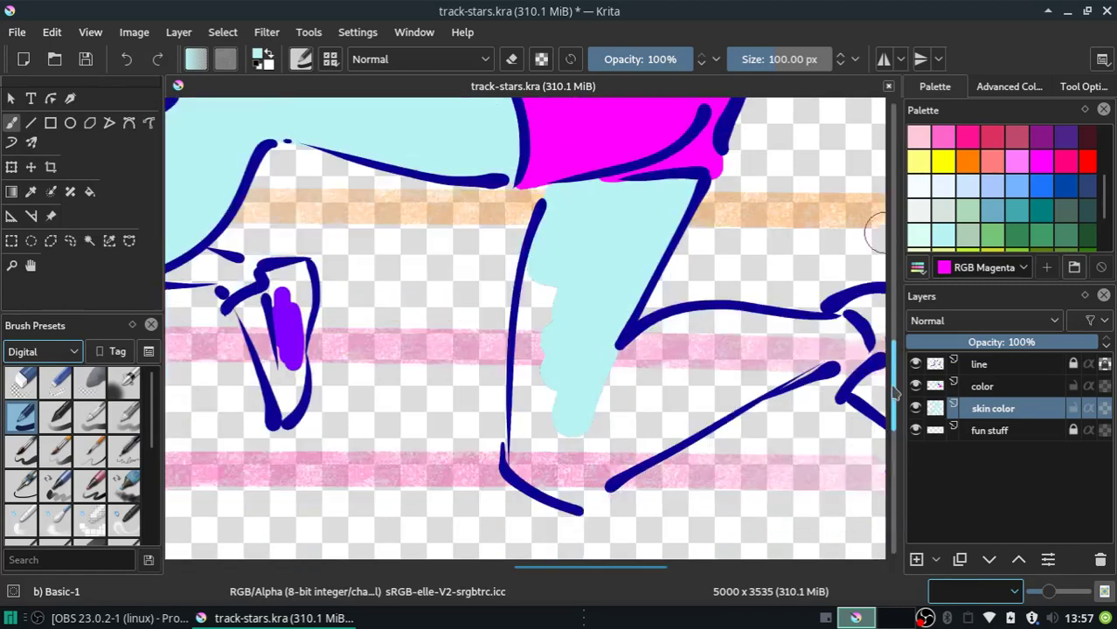
{"action": "mouse_move", "coordinate": [539, 216]}
{"action": "left_mouse_down"}
{"action": "mouse_move", "coordinate": [529, 309]}
{"action": "mouse_move", "coordinate": [549, 205]}
{"action": "mouse_move", "coordinate": [531, 325]}
{"action": "mouse_move", "coordinate": [541, 252]}
{"action": "mouse_move", "coordinate": [531, 281]}
{"action": "mouse_move", "coordinate": [547, 269]}
{"action": "left_mouse_up"}
Fill the leg's remaining corners and gaps with light cyan down to the shoe.
{"action": "mouse_move", "coordinate": [533, 335]}
{"action": "left_mouse_down"}
{"action": "mouse_move", "coordinate": [531, 391]}
{"action": "mouse_move", "coordinate": [577, 406]}
{"action": "mouse_move", "coordinate": [603, 369]}
{"action": "mouse_move", "coordinate": [601, 392]}
{"action": "mouse_move", "coordinate": [643, 356]}
{"action": "mouse_move", "coordinate": [617, 356]}
{"action": "mouse_move", "coordinate": [703, 312]}
{"action": "mouse_move", "coordinate": [551, 357]}
{"action": "mouse_move", "coordinate": [629, 314]}
{"action": "mouse_move", "coordinate": [603, 304]}
{"action": "left_mouse_up"}
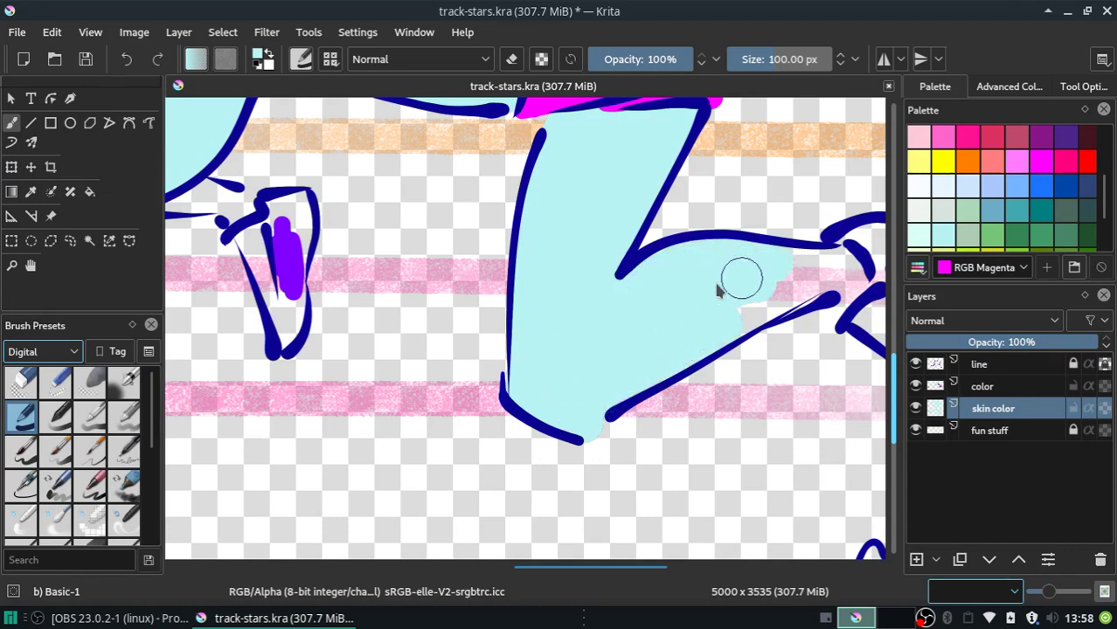
{"action": "left_click_drag", "start_coordinate": [750, 271], "coordinate": [813, 272]}
{"action": "mouse_move", "coordinate": [813, 273]}
{"action": "left_mouse_down"}
{"action": "mouse_move", "coordinate": [719, 323]}
{"action": "mouse_move", "coordinate": [831, 292]}
{"action": "mouse_move", "coordinate": [827, 276]}
{"action": "mouse_move", "coordinate": [848, 267]}
{"action": "mouse_move", "coordinate": [823, 266]}
{"action": "mouse_move", "coordinate": [842, 274]}
{"action": "mouse_move", "coordinate": [834, 291]}
{"action": "left_mouse_up"}
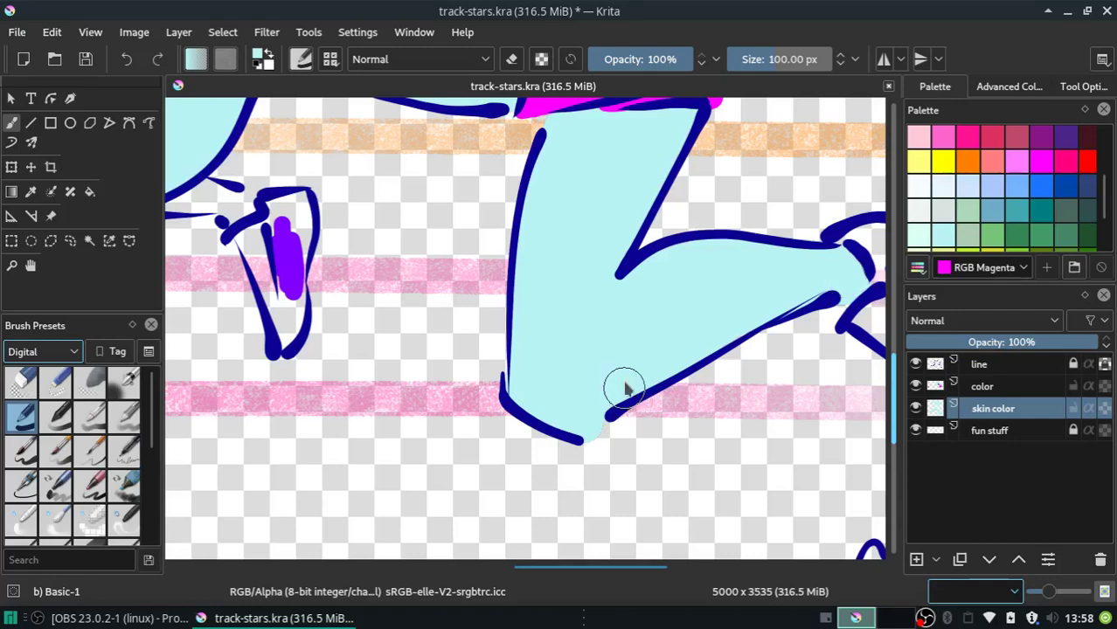
{"action": "mouse_move", "coordinate": [541, 570]}
{"action": "left_mouse_down"}
{"action": "mouse_move", "coordinate": [472, 572]}
{"action": "mouse_move", "coordinate": [595, 584]}
{"action": "left_mouse_up"}
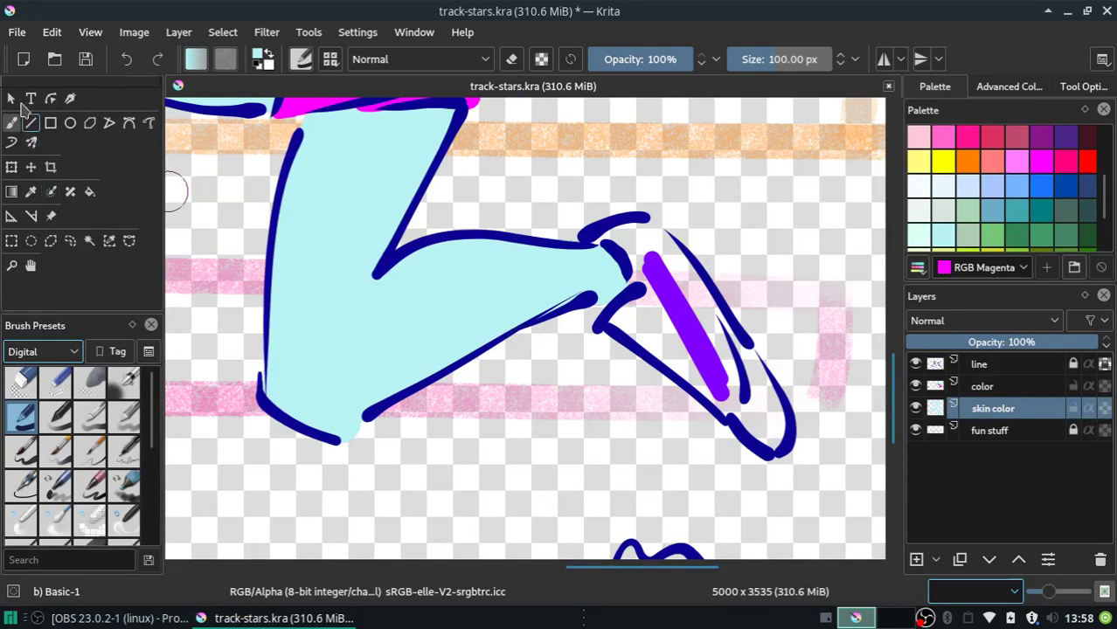
{"action": "left_click", "coordinate": [31, 191]}
Sample the shoe stripe's purple and brush it across the top of the shoe.
{"action": "left_click", "coordinate": [691, 337]}
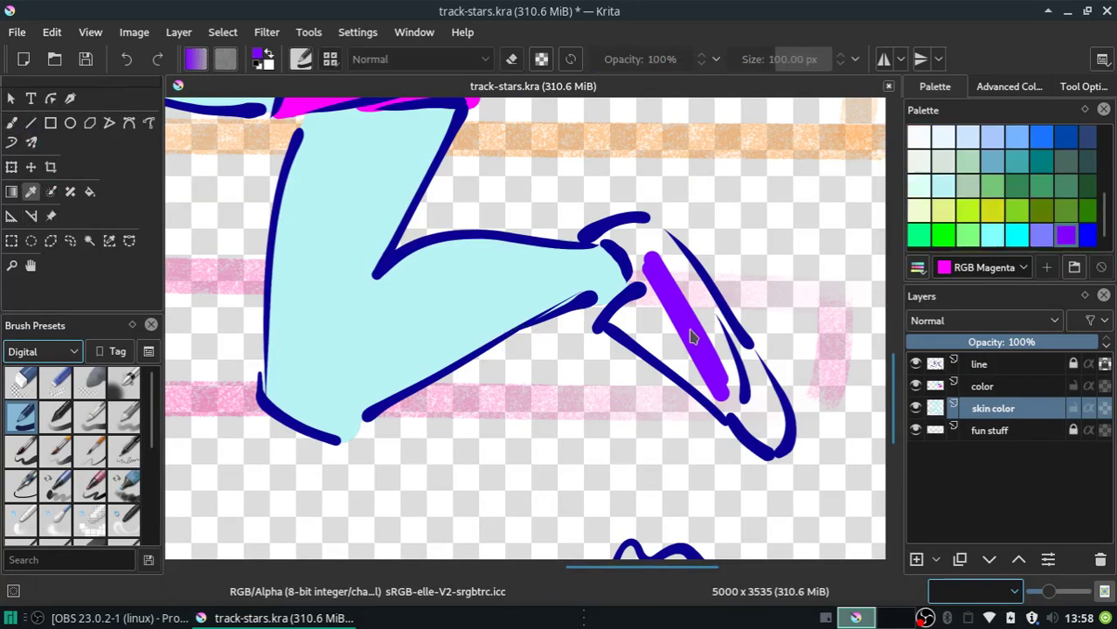
{"action": "left_click", "coordinate": [13, 125]}
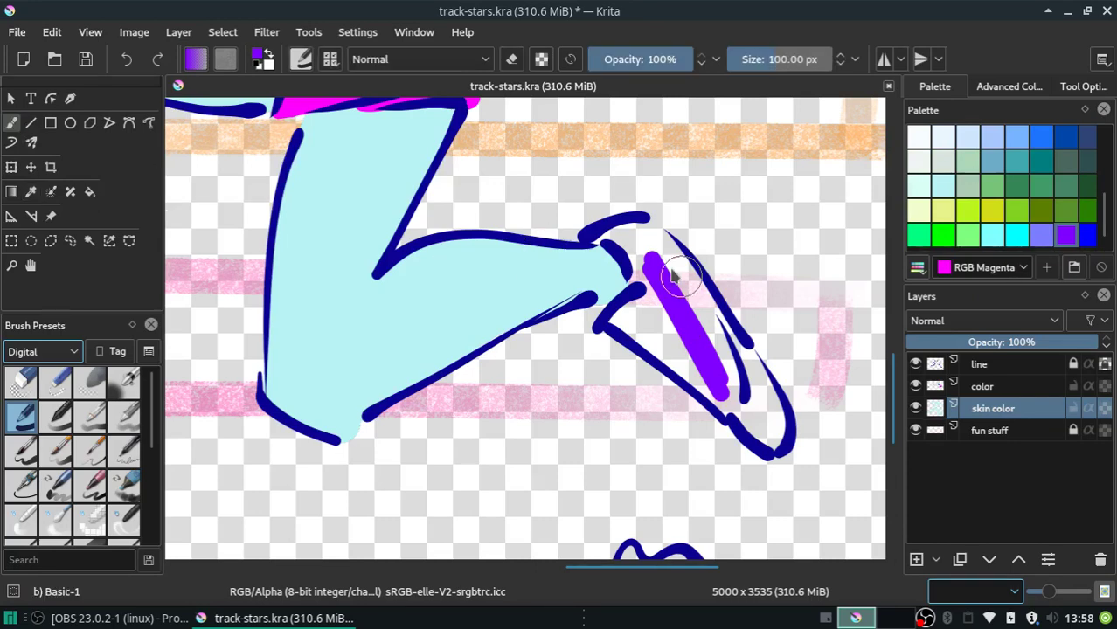
{"action": "left_click_drag", "start_coordinate": [634, 253], "coordinate": [669, 304]}
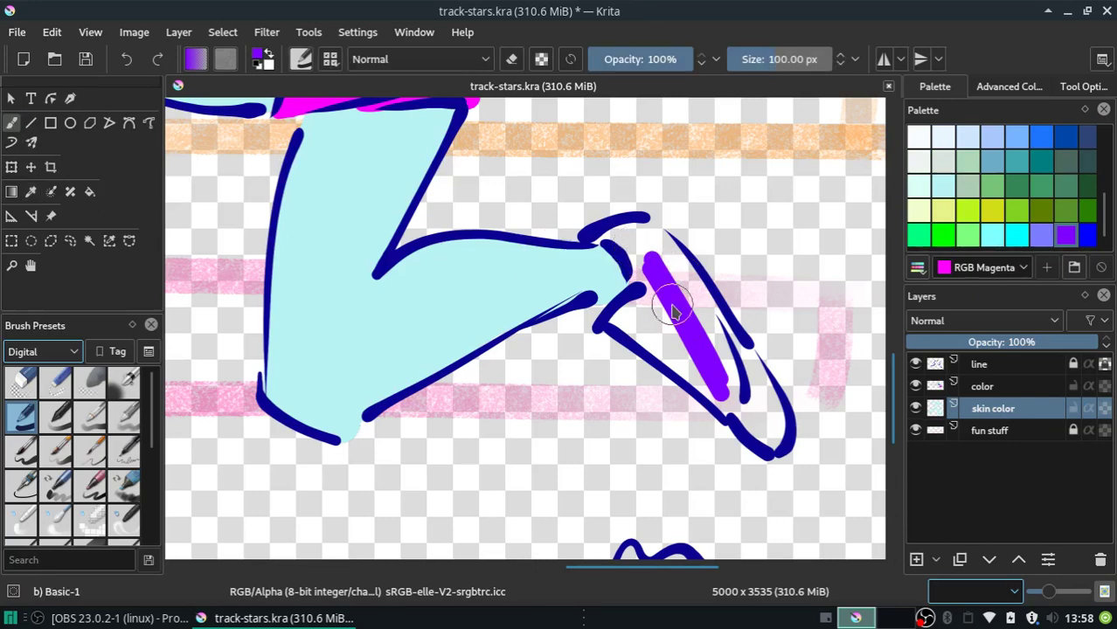
{"action": "left_click", "coordinate": [669, 310]}
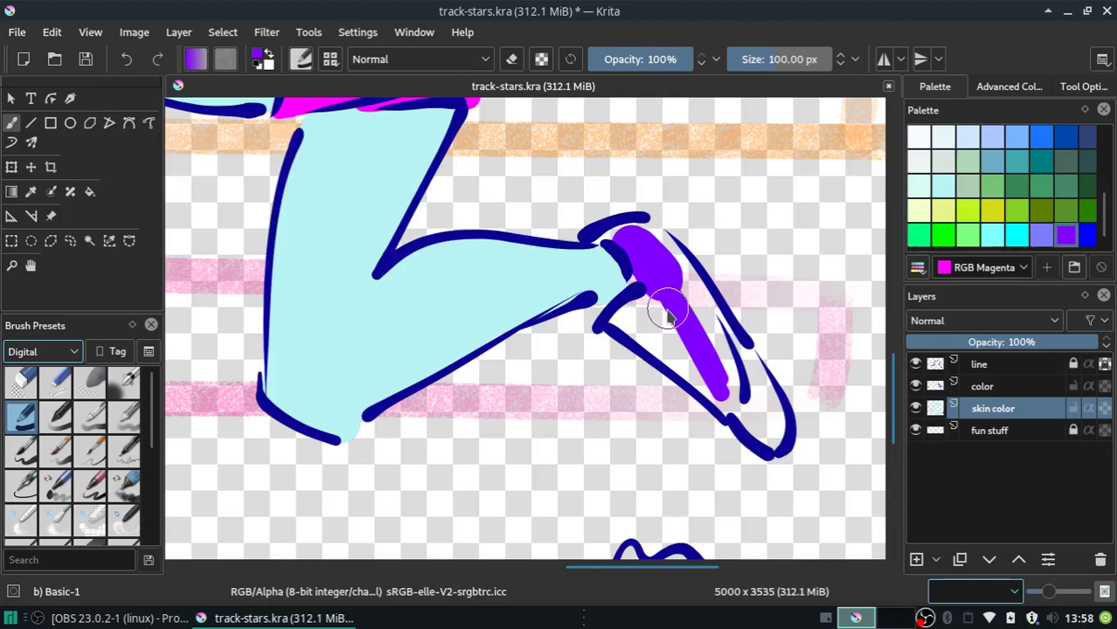
{"action": "mouse_move", "coordinate": [665, 301]}
{"action": "left_mouse_down"}
{"action": "mouse_move", "coordinate": [686, 331]}
{"action": "mouse_move", "coordinate": [669, 324]}
{"action": "mouse_move", "coordinate": [658, 335]}
{"action": "mouse_move", "coordinate": [635, 320]}
{"action": "mouse_move", "coordinate": [677, 319]}
{"action": "mouse_move", "coordinate": [643, 257]}
{"action": "mouse_move", "coordinate": [673, 306]}
{"action": "mouse_move", "coordinate": [666, 293]}
{"action": "left_mouse_up"}
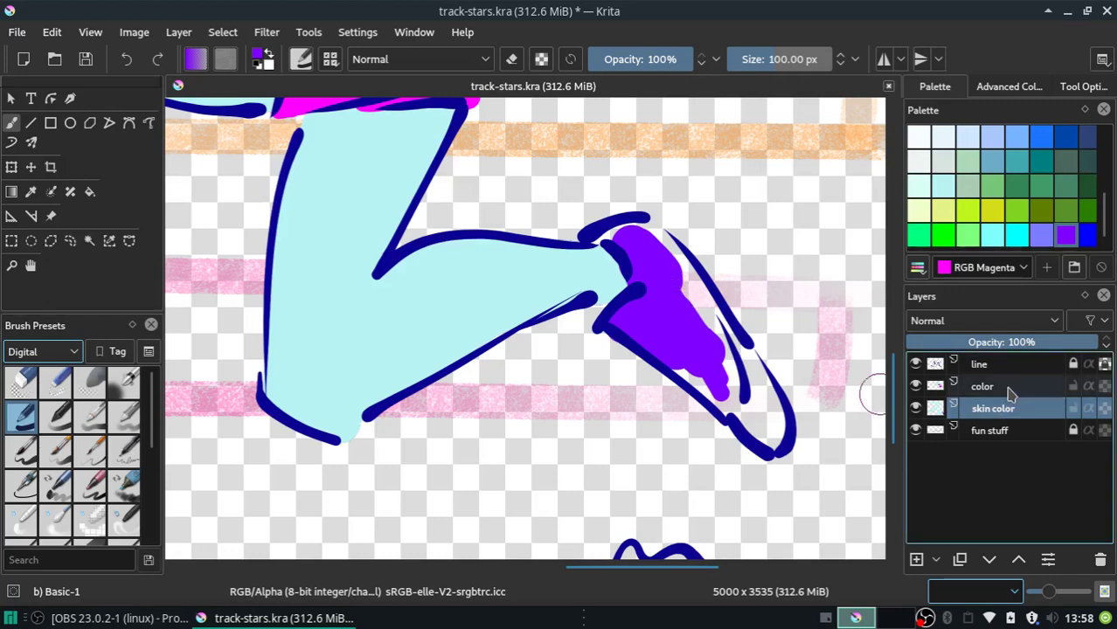
Switch to the color layer and fill the shoe's lower tip and top gaps with purple.
{"action": "left_click", "coordinate": [970, 386]}
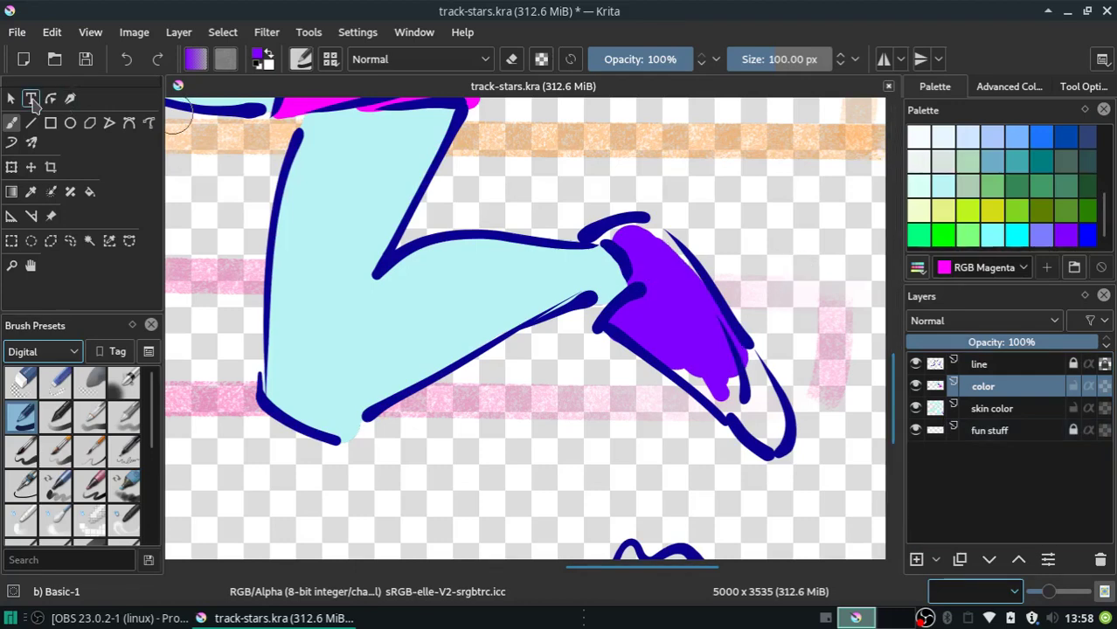
{"action": "left_click", "coordinate": [31, 124]}
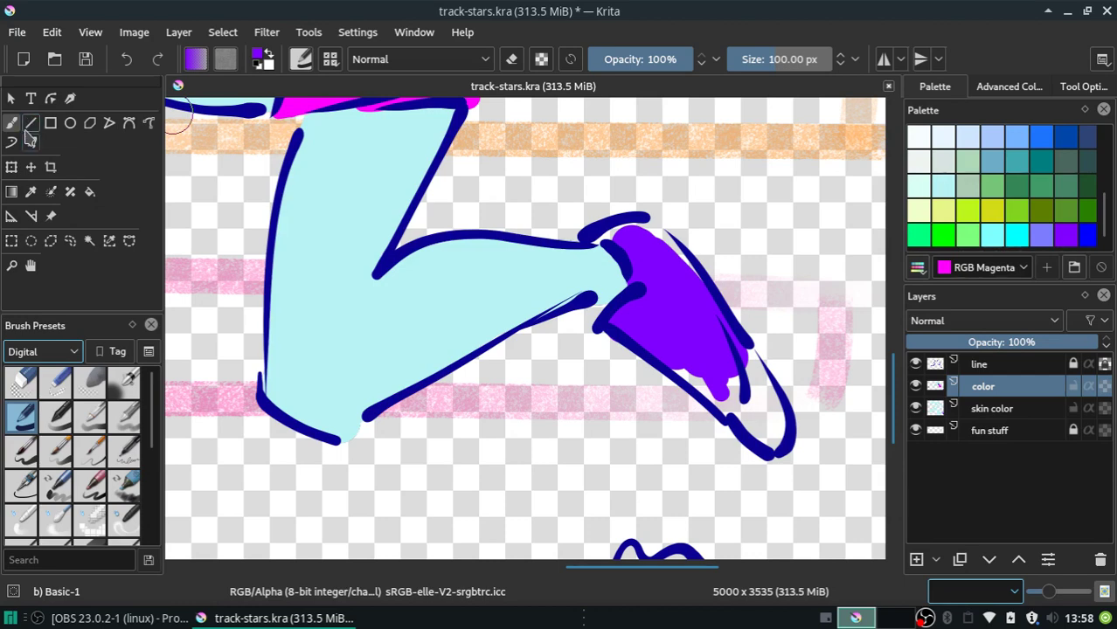
{"action": "mouse_move", "coordinate": [698, 361]}
{"action": "left_mouse_down"}
{"action": "mouse_move", "coordinate": [722, 378]}
{"action": "mouse_move", "coordinate": [679, 353]}
{"action": "mouse_move", "coordinate": [763, 426]}
{"action": "mouse_move", "coordinate": [739, 370]}
{"action": "left_mouse_up"}
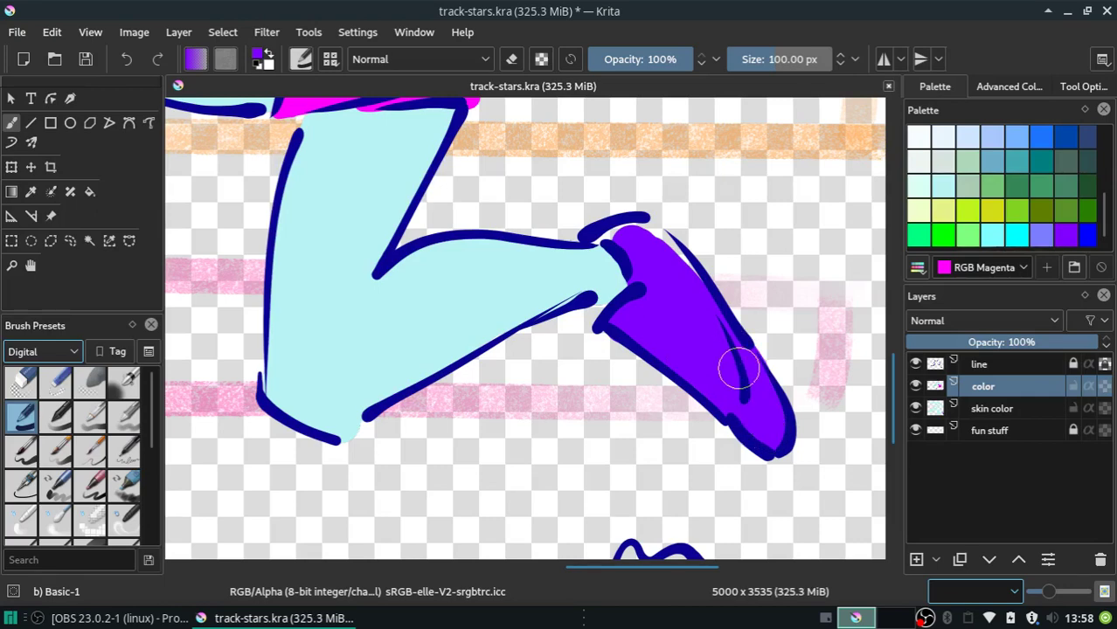
{"action": "left_click_drag", "start_coordinate": [636, 244], "coordinate": [655, 258]}
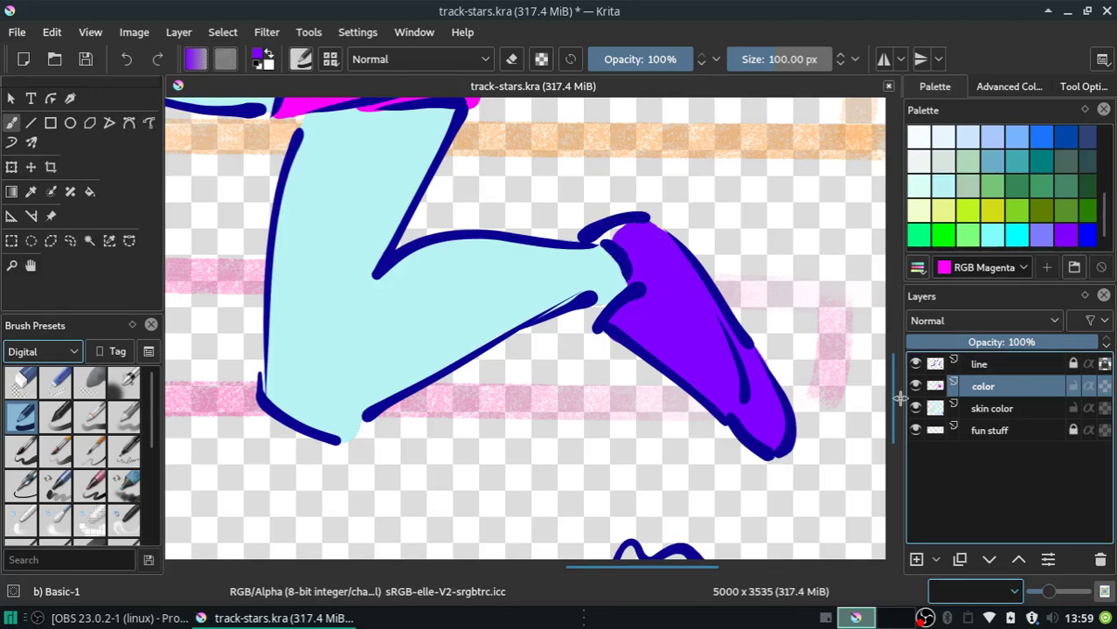
{"action": "scroll", "coordinate": [560, 350], "scroll_direction": "left", "scroll_amount": 3}
{"action": "scroll", "coordinate": [542, 333], "scroll_direction": "left", "scroll_amount": 3}
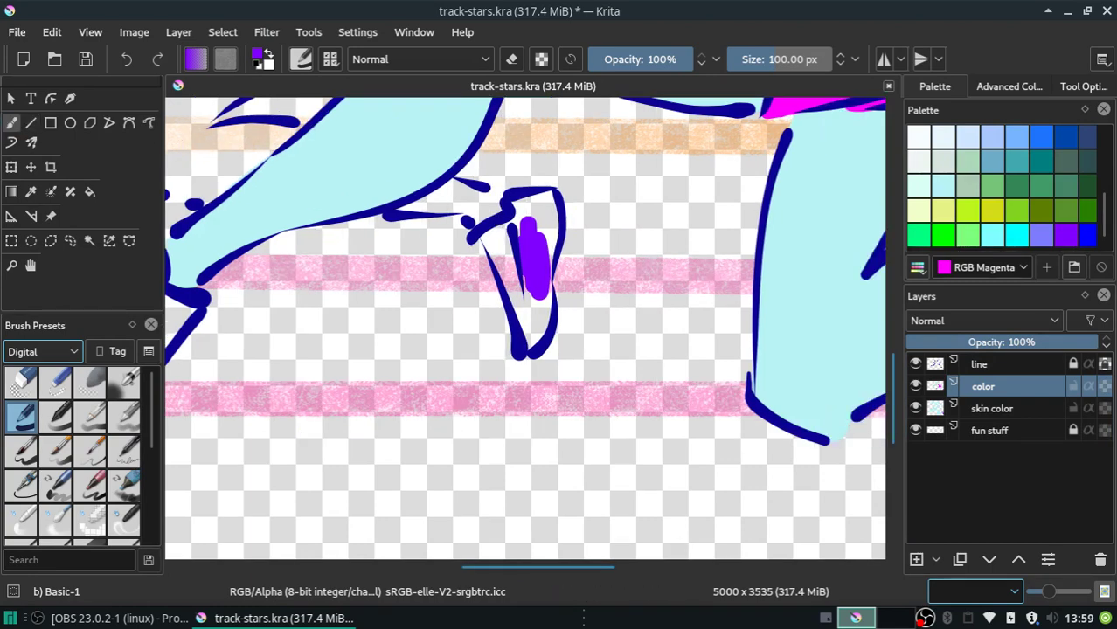
Fill the second shoe solid purple up to its blue outline, then toggle the brush to erase mode.
{"action": "mouse_move", "coordinate": [516, 261]}
{"action": "left_mouse_down"}
{"action": "mouse_move", "coordinate": [528, 213]}
{"action": "mouse_move", "coordinate": [528, 339]}
{"action": "left_mouse_up"}
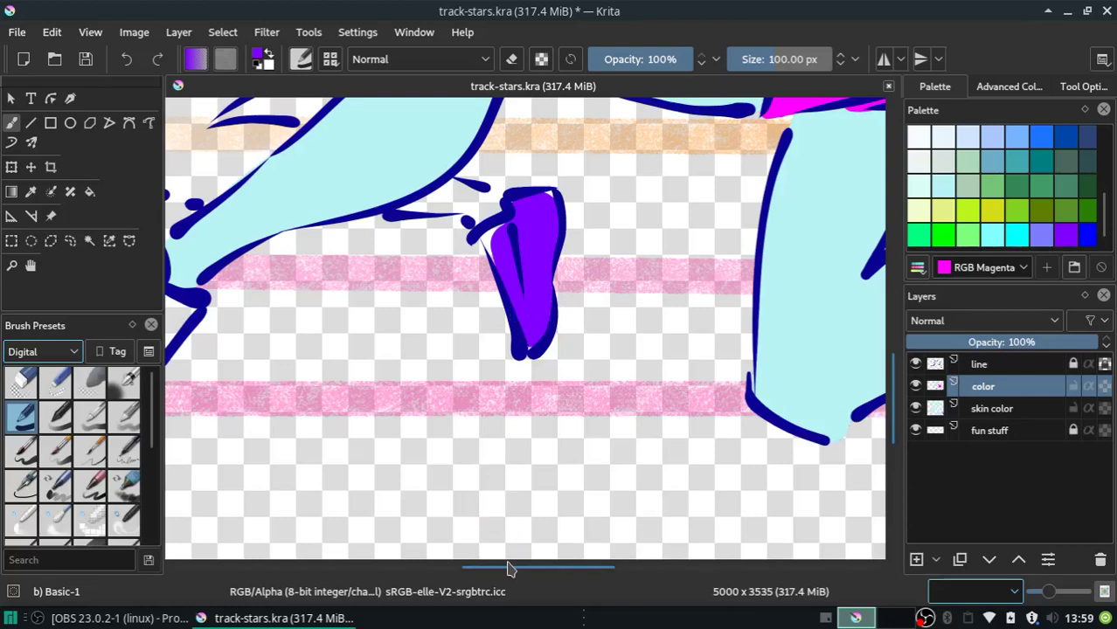
{"action": "left_click_drag", "start_coordinate": [512, 569], "coordinate": [436, 569]}
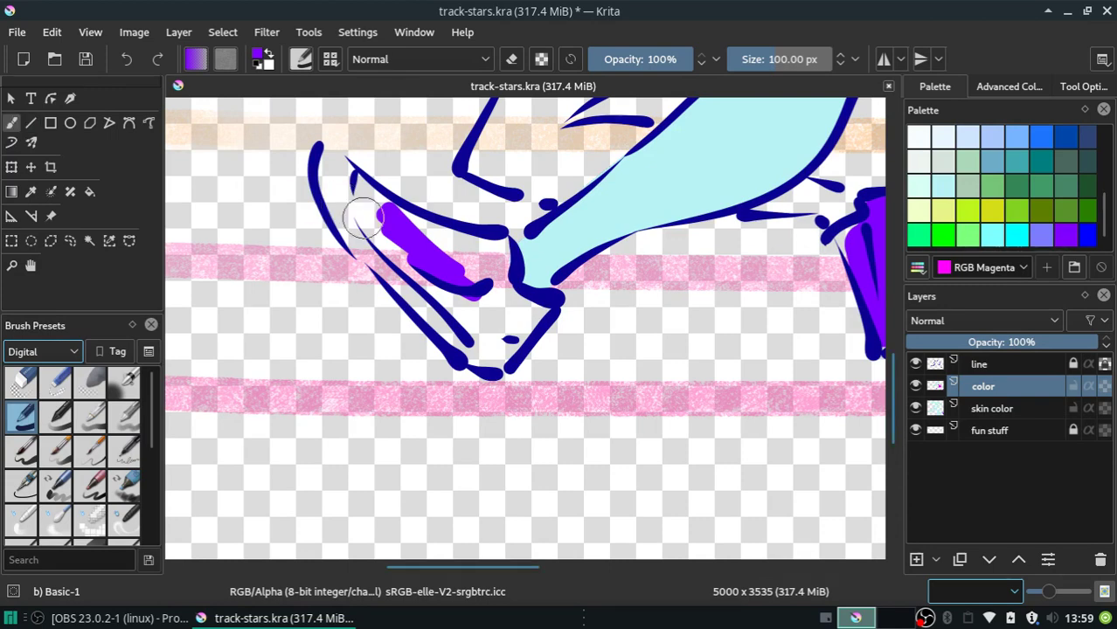
{"action": "mouse_move", "coordinate": [372, 227]}
{"action": "left_mouse_down"}
{"action": "mouse_move", "coordinate": [344, 201]}
{"action": "mouse_move", "coordinate": [401, 269]}
{"action": "mouse_move", "coordinate": [357, 217]}
{"action": "mouse_move", "coordinate": [387, 249]}
{"action": "mouse_move", "coordinate": [382, 259]}
{"action": "mouse_move", "coordinate": [456, 324]}
{"action": "mouse_move", "coordinate": [451, 284]}
{"action": "mouse_move", "coordinate": [391, 232]}
{"action": "mouse_move", "coordinate": [419, 240]}
{"action": "mouse_move", "coordinate": [349, 187]}
{"action": "mouse_move", "coordinate": [394, 227]}
{"action": "mouse_move", "coordinate": [347, 197]}
{"action": "mouse_move", "coordinate": [462, 251]}
{"action": "mouse_move", "coordinate": [437, 242]}
{"action": "mouse_move", "coordinate": [489, 249]}
{"action": "mouse_move", "coordinate": [491, 336]}
{"action": "mouse_move", "coordinate": [499, 330]}
{"action": "mouse_move", "coordinate": [482, 349]}
{"action": "mouse_move", "coordinate": [497, 330]}
{"action": "left_mouse_up"}
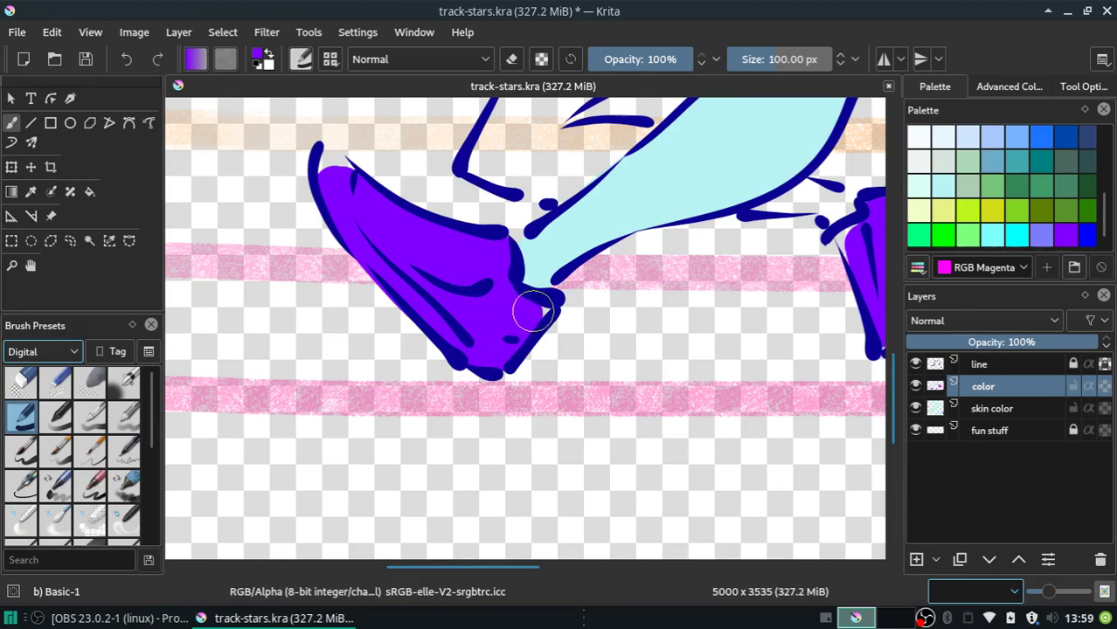
{"action": "mouse_move", "coordinate": [328, 175]}
{"action": "left_mouse_down"}
{"action": "mouse_move", "coordinate": [352, 194]}
{"action": "mouse_move", "coordinate": [326, 164]}
{"action": "mouse_move", "coordinate": [393, 231]}
{"action": "mouse_move", "coordinate": [333, 191]}
{"action": "left_mouse_up"}
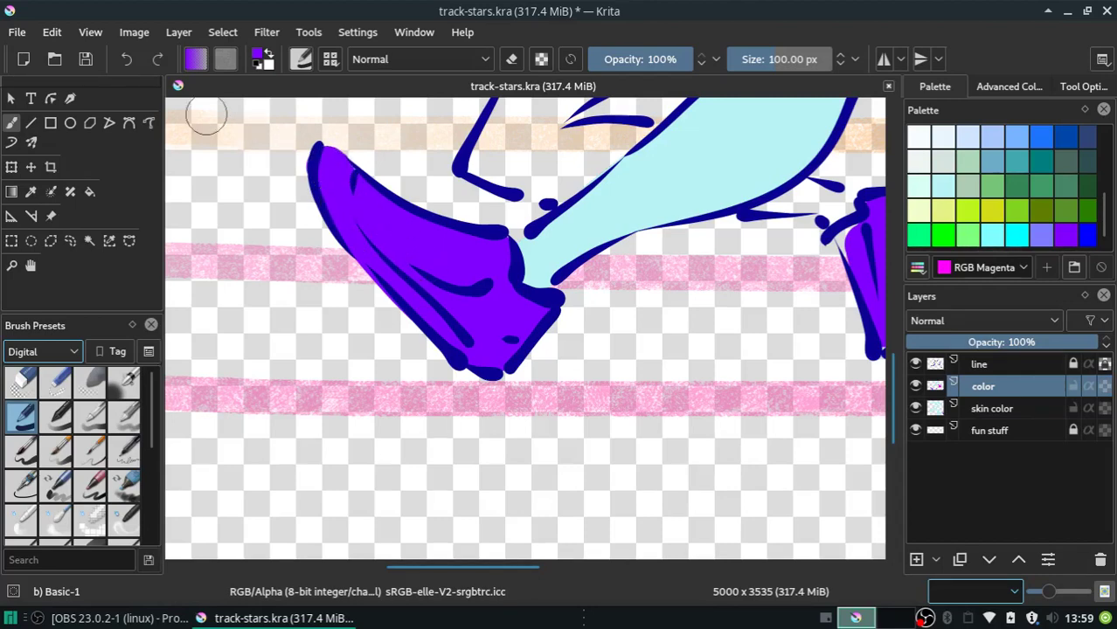
{"action": "key", "text": "e"}
{"action": "left_click_drag", "start_coordinate": [896, 424], "coordinate": [886, 327]}
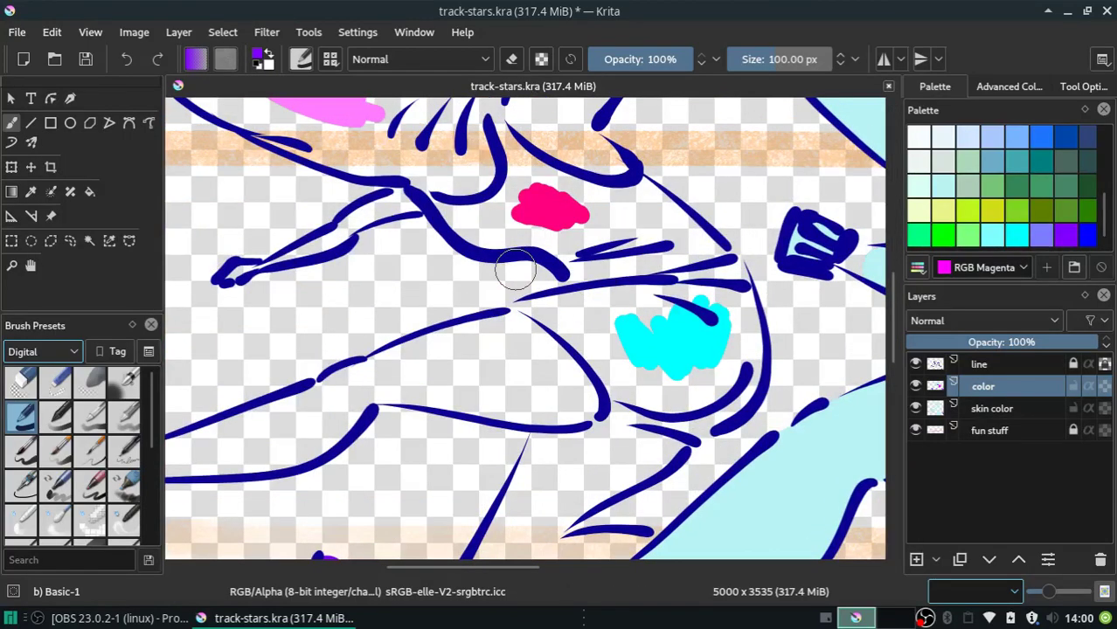
Sample the bright cyan and fill the hip shape solidly up to its dark blue outlines.
{"action": "left_click", "coordinate": [31, 192]}
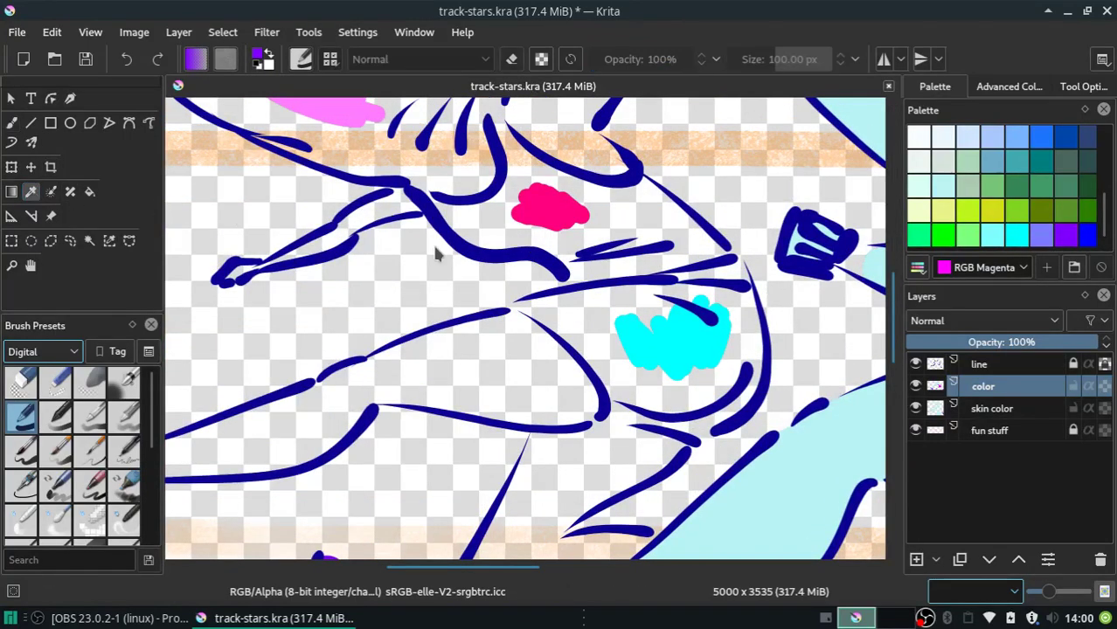
{"action": "left_click", "coordinate": [653, 340]}
{"action": "left_click", "coordinate": [11, 123]}
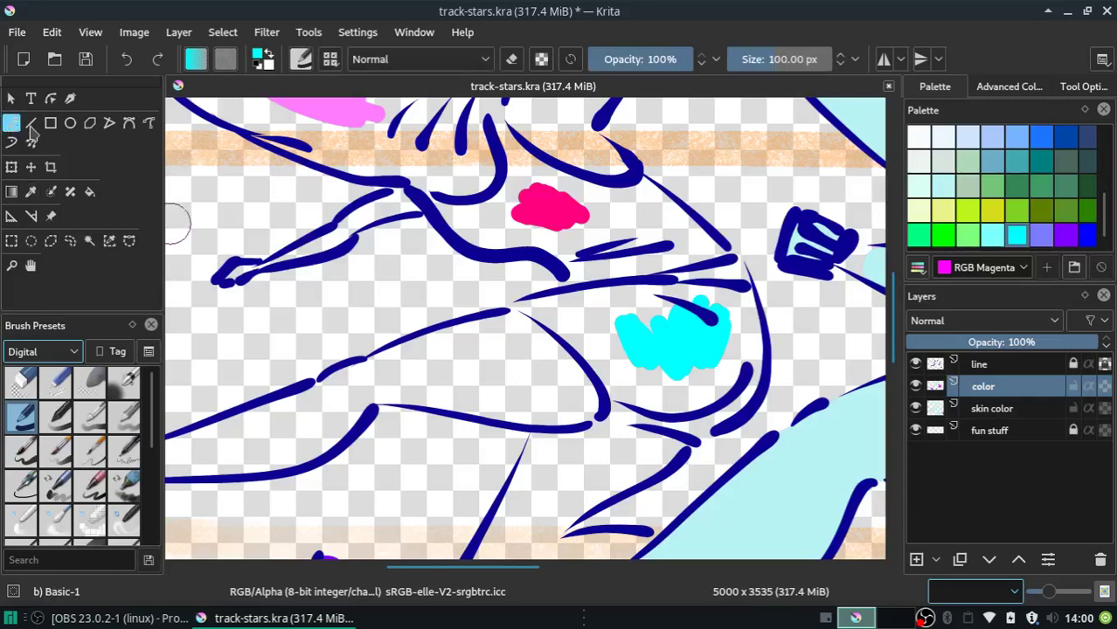
{"action": "key", "text": "ctrl+z"}
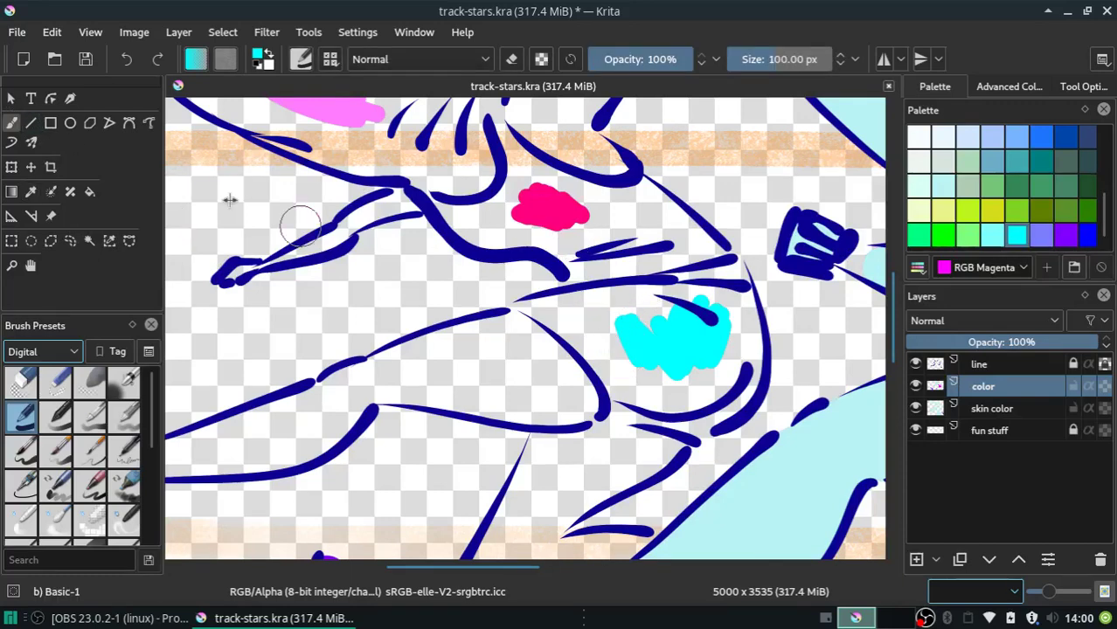
{"action": "key", "text": "ctrl+shift+z"}
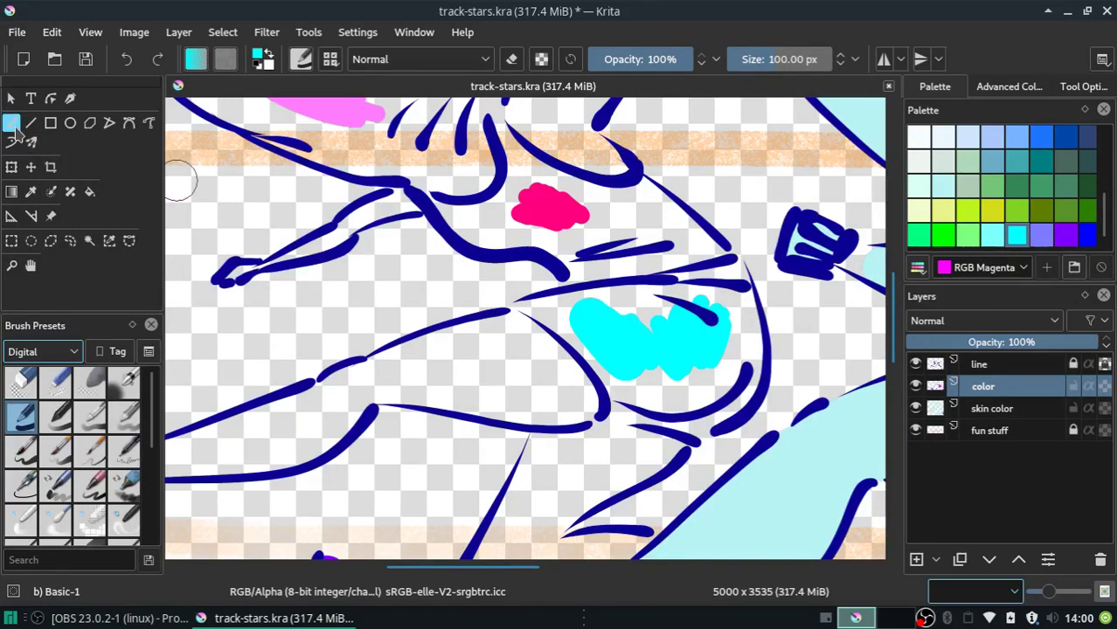
{"action": "mouse_move", "coordinate": [625, 363]}
{"action": "left_mouse_down"}
{"action": "mouse_move", "coordinate": [660, 346]}
{"action": "mouse_move", "coordinate": [680, 389]}
{"action": "mouse_move", "coordinate": [643, 394]}
{"action": "mouse_move", "coordinate": [683, 416]}
{"action": "mouse_move", "coordinate": [641, 399]}
{"action": "mouse_move", "coordinate": [688, 415]}
{"action": "mouse_move", "coordinate": [723, 369]}
{"action": "mouse_move", "coordinate": [740, 374]}
{"action": "mouse_move", "coordinate": [741, 349]}
{"action": "mouse_move", "coordinate": [720, 344]}
{"action": "left_mouse_up"}
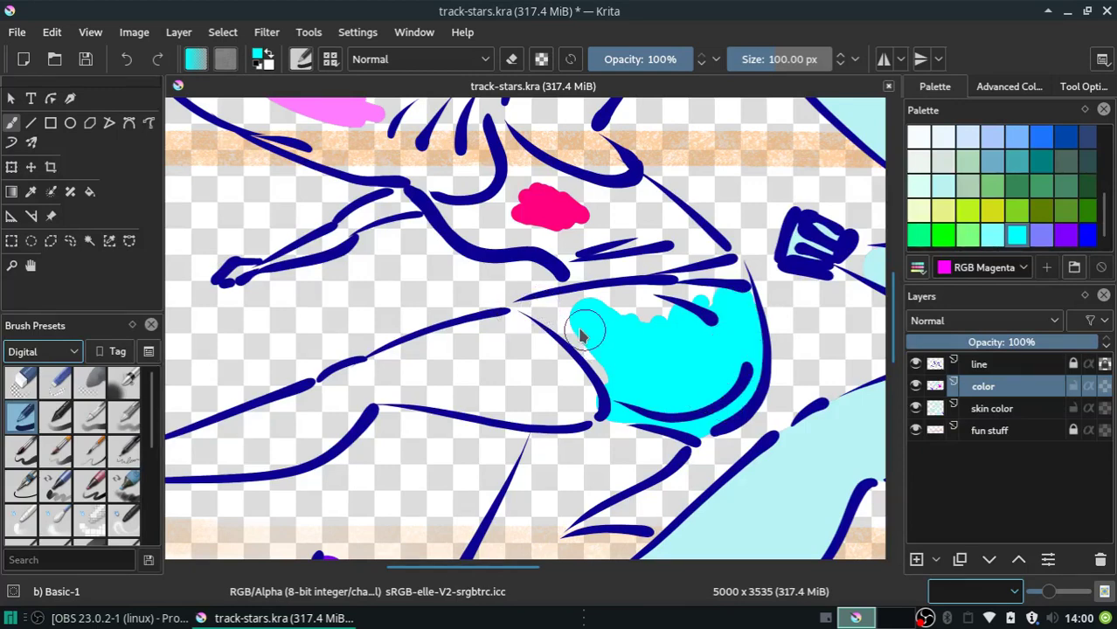
{"action": "mouse_move", "coordinate": [585, 324]}
{"action": "left_mouse_down"}
{"action": "mouse_move", "coordinate": [609, 351]}
{"action": "mouse_move", "coordinate": [589, 319]}
{"action": "mouse_move", "coordinate": [612, 304]}
{"action": "mouse_move", "coordinate": [576, 312]}
{"action": "mouse_move", "coordinate": [723, 311]}
{"action": "mouse_move", "coordinate": [736, 325]}
{"action": "left_mouse_up"}
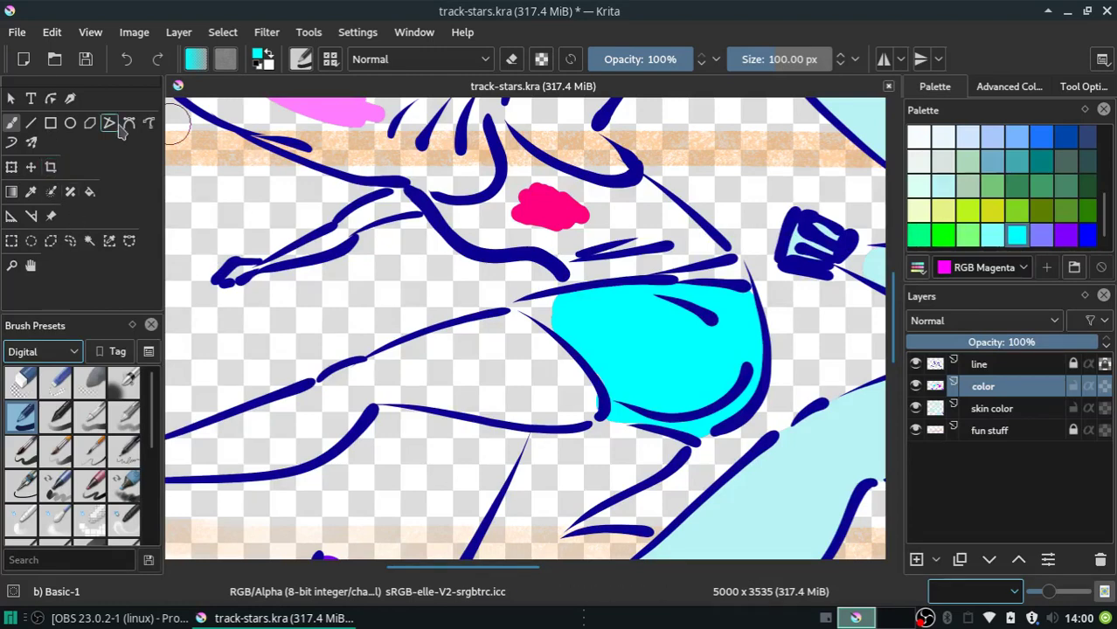
{"action": "left_click", "coordinate": [31, 191]}
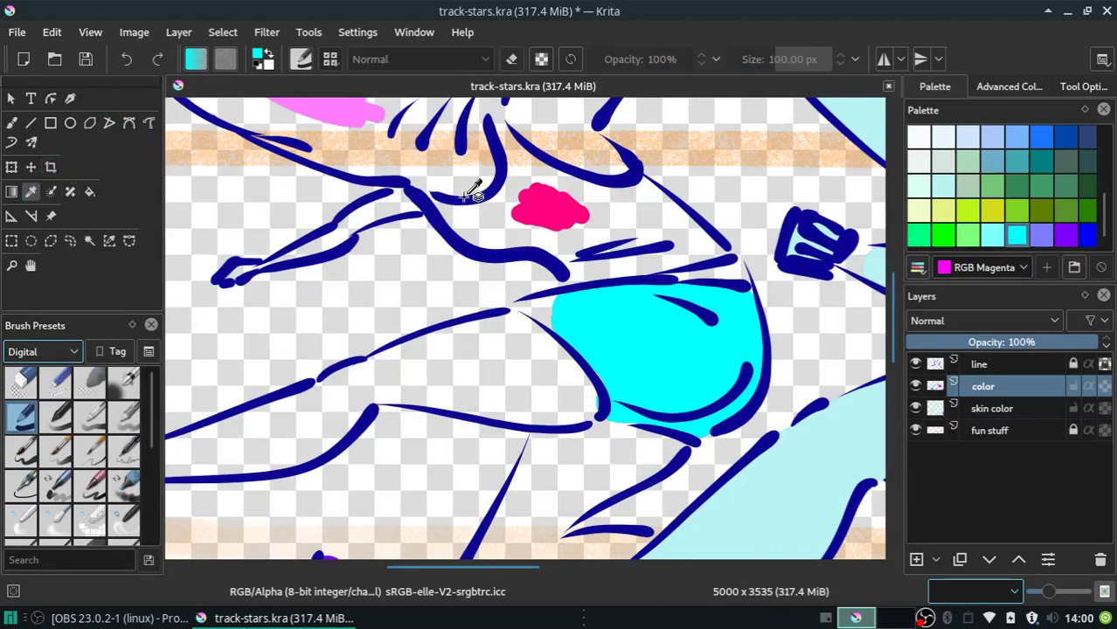
Sample the hot pink blob and paint the torso area above the cyan up to its outlines.
{"action": "left_click", "coordinate": [530, 202]}
{"action": "left_click", "coordinate": [12, 122]}
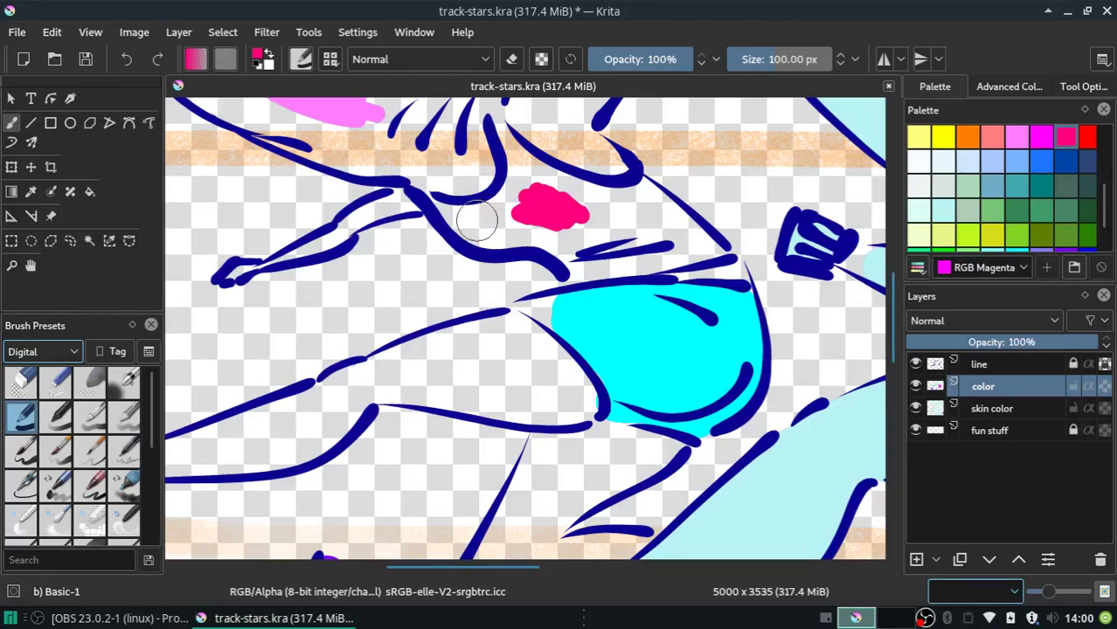
{"action": "mouse_move", "coordinate": [533, 214]}
{"action": "left_mouse_down"}
{"action": "mouse_move", "coordinate": [477, 229]}
{"action": "mouse_move", "coordinate": [516, 216]}
{"action": "mouse_move", "coordinate": [586, 260]}
{"action": "mouse_move", "coordinate": [579, 213]}
{"action": "mouse_move", "coordinate": [647, 227]}
{"action": "mouse_move", "coordinate": [642, 208]}
{"action": "mouse_move", "coordinate": [589, 256]}
{"action": "mouse_move", "coordinate": [681, 243]}
{"action": "left_mouse_up"}
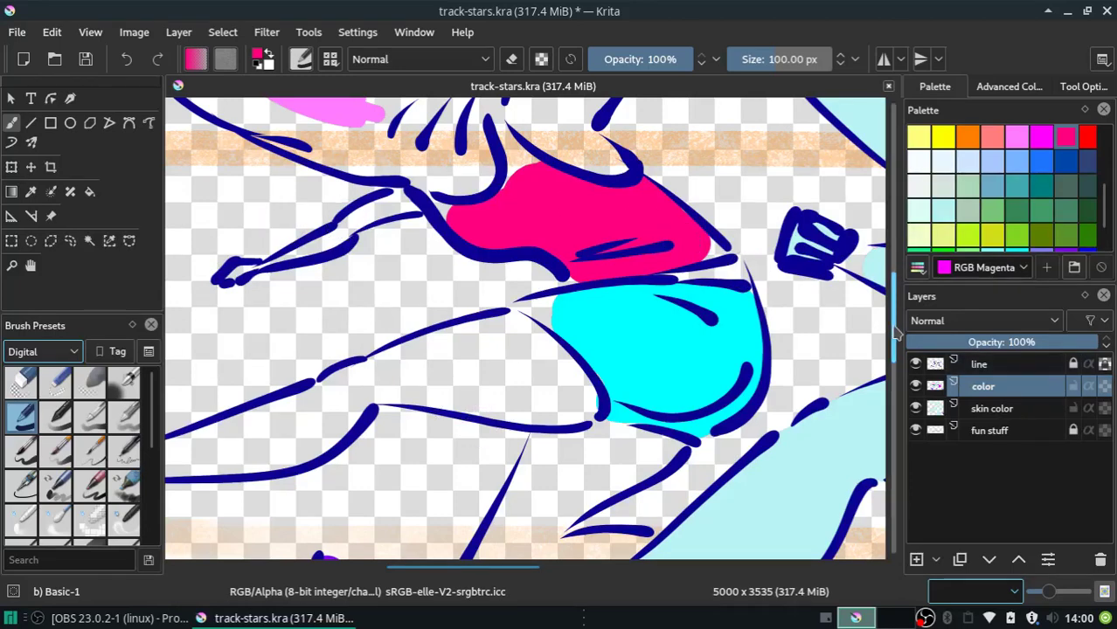
{"action": "scroll", "coordinate": [668, 268], "scroll_direction": "up", "scroll_amount": 2}
Sample light pink from the shark head and make the skin color layer active.
{"action": "scroll", "coordinate": [668, 268], "scroll_direction": "up", "scroll_amount": 2}
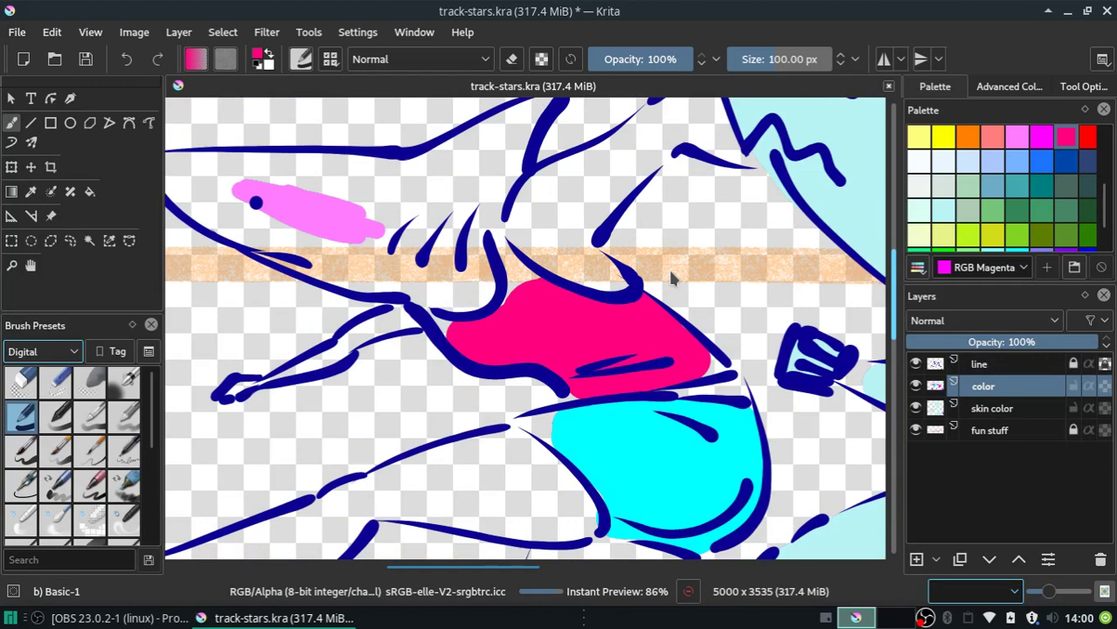
{"action": "left_click", "coordinate": [31, 193]}
{"action": "left_click", "coordinate": [303, 218]}
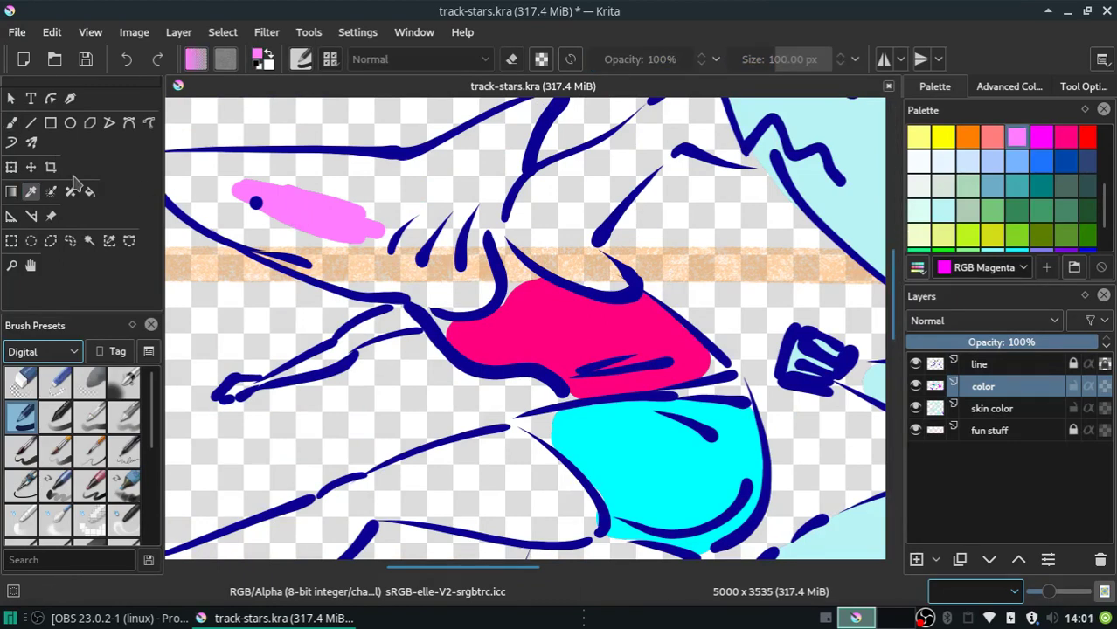
{"action": "key", "text": "b"}
{"action": "left_click", "coordinate": [31, 193]}
{"action": "left_click", "coordinate": [10, 122]}
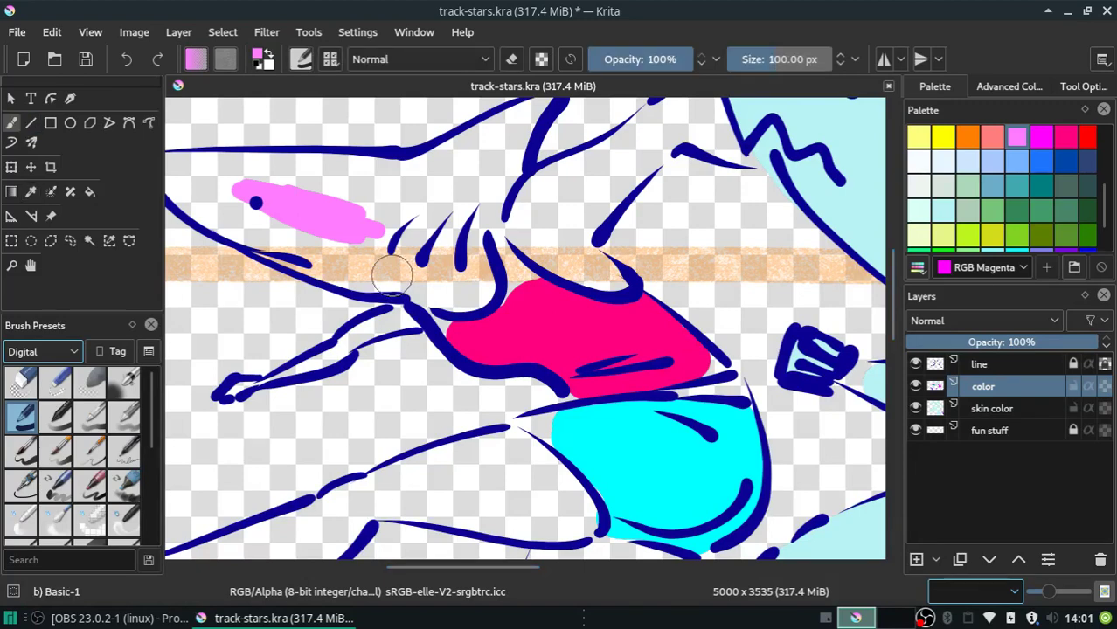
{"action": "left_click", "coordinate": [992, 408]}
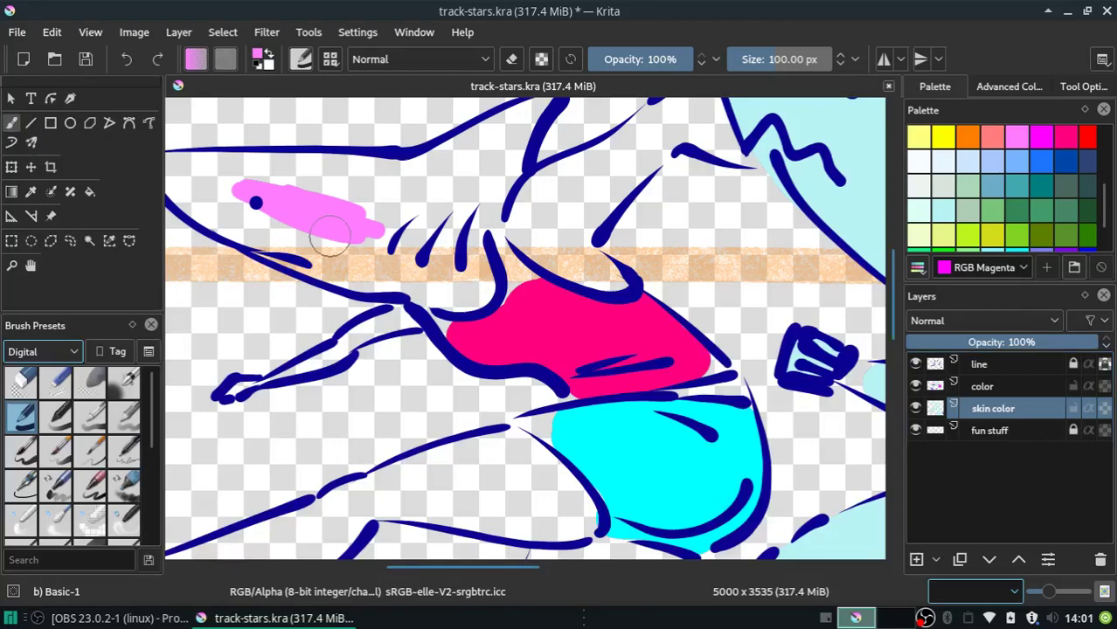
Brush light pink over the shark head, gill area, dorsal fin and the leg patch beside the cyan.
{"action": "left_click_drag", "start_coordinate": [289, 220], "coordinate": [382, 257]}
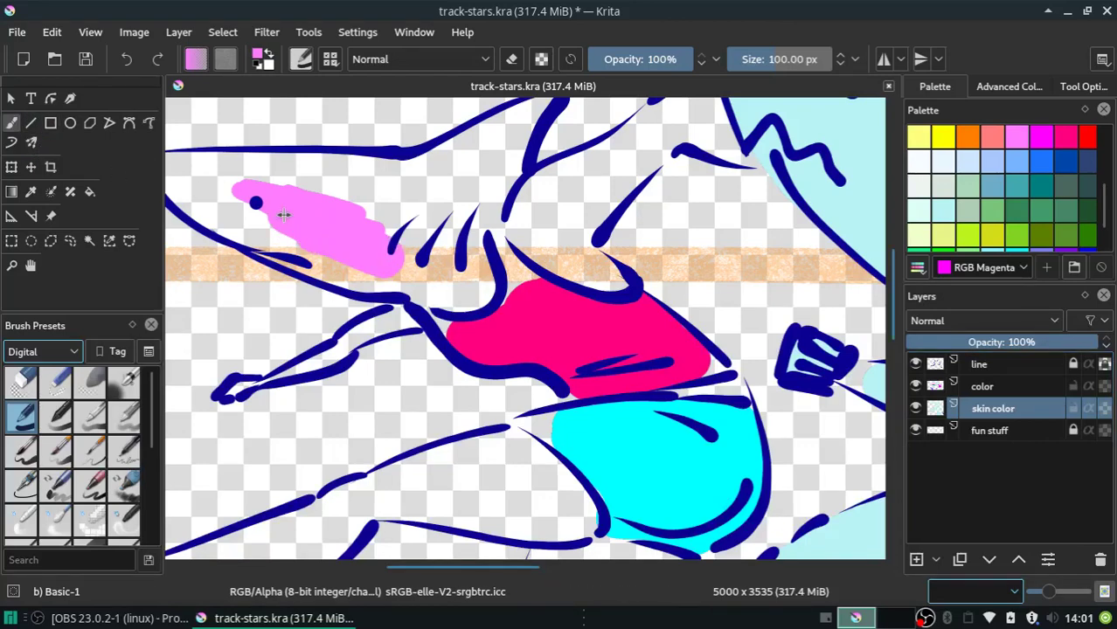
{"action": "left_click_drag", "start_coordinate": [348, 203], "coordinate": [374, 249]}
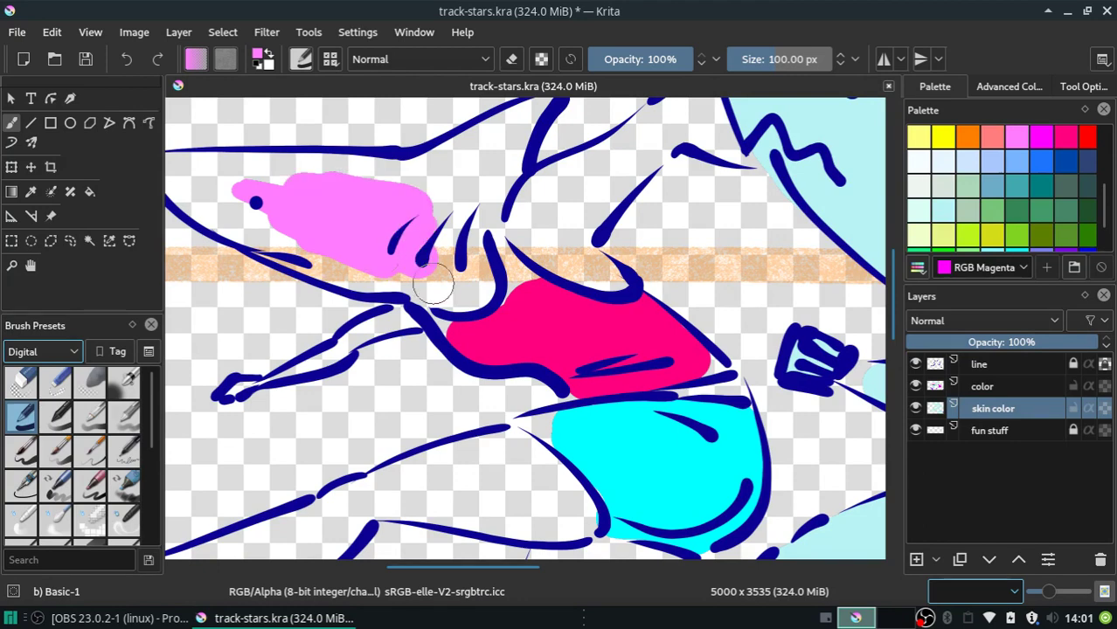
{"action": "mouse_move", "coordinate": [437, 287]}
{"action": "left_mouse_down"}
{"action": "mouse_move", "coordinate": [446, 239]}
{"action": "mouse_move", "coordinate": [411, 219]}
{"action": "mouse_move", "coordinate": [492, 148]}
{"action": "mouse_move", "coordinate": [466, 196]}
{"action": "left_mouse_up"}
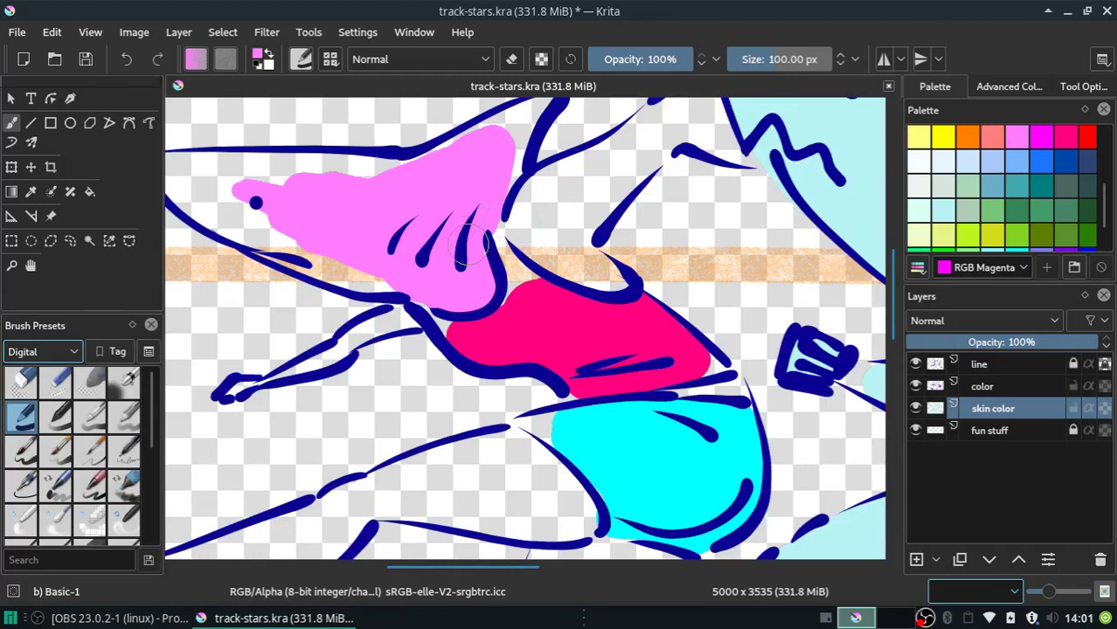
{"action": "mouse_move", "coordinate": [505, 229]}
{"action": "left_mouse_down"}
{"action": "mouse_move", "coordinate": [591, 181]}
{"action": "mouse_move", "coordinate": [541, 212]}
{"action": "mouse_move", "coordinate": [551, 249]}
{"action": "mouse_move", "coordinate": [582, 262]}
{"action": "mouse_move", "coordinate": [562, 259]}
{"action": "left_mouse_up"}
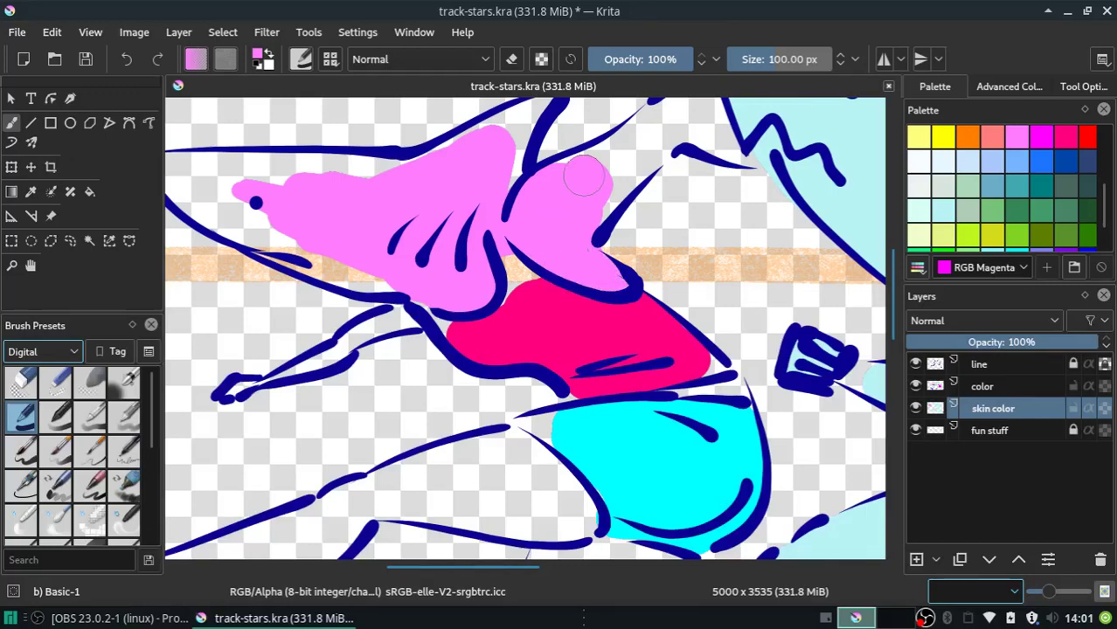
{"action": "mouse_move", "coordinate": [586, 203]}
{"action": "left_mouse_down"}
{"action": "mouse_move", "coordinate": [651, 129]}
{"action": "mouse_move", "coordinate": [549, 194]}
{"action": "left_mouse_up"}
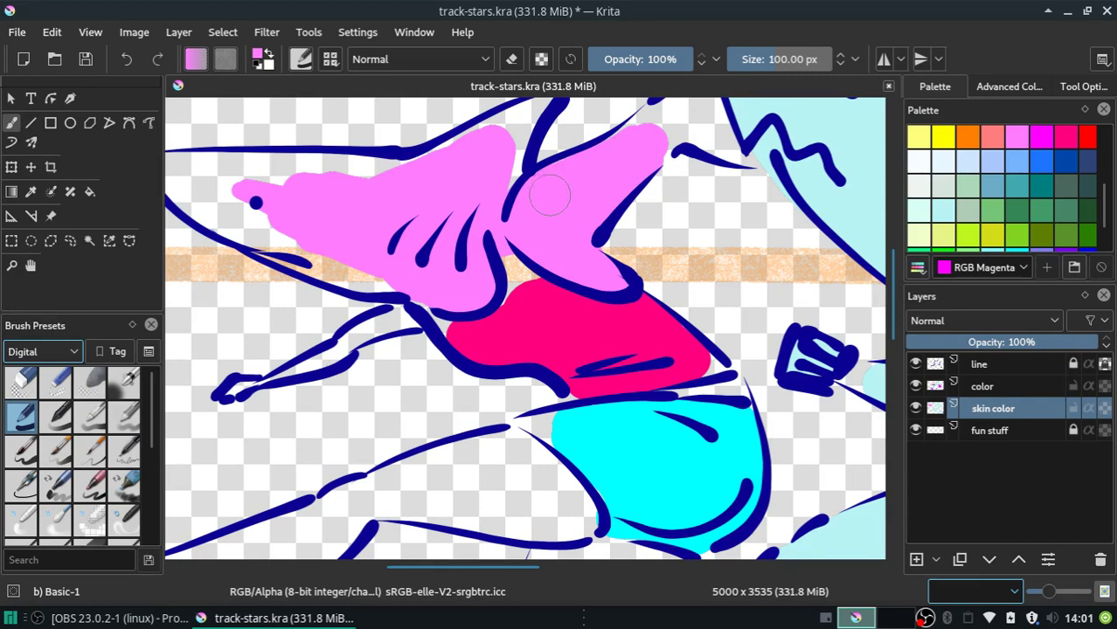
{"action": "mouse_move", "coordinate": [326, 238]}
{"action": "left_mouse_down"}
{"action": "mouse_move", "coordinate": [232, 179]}
{"action": "mouse_move", "coordinate": [374, 249]}
{"action": "mouse_move", "coordinate": [243, 225]}
{"action": "mouse_move", "coordinate": [357, 266]}
{"action": "left_mouse_up"}
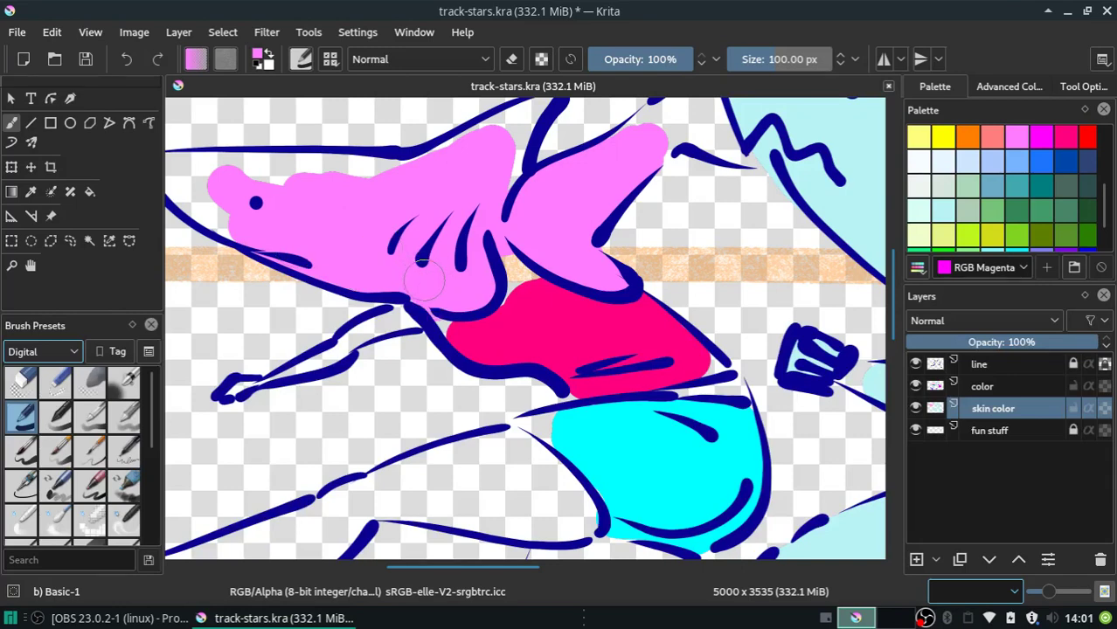
{"action": "mouse_move", "coordinate": [519, 487]}
{"action": "left_mouse_down"}
{"action": "mouse_move", "coordinate": [494, 498]}
{"action": "mouse_move", "coordinate": [399, 483]}
{"action": "mouse_move", "coordinate": [412, 497]}
{"action": "mouse_move", "coordinate": [514, 509]}
{"action": "left_mouse_up"}
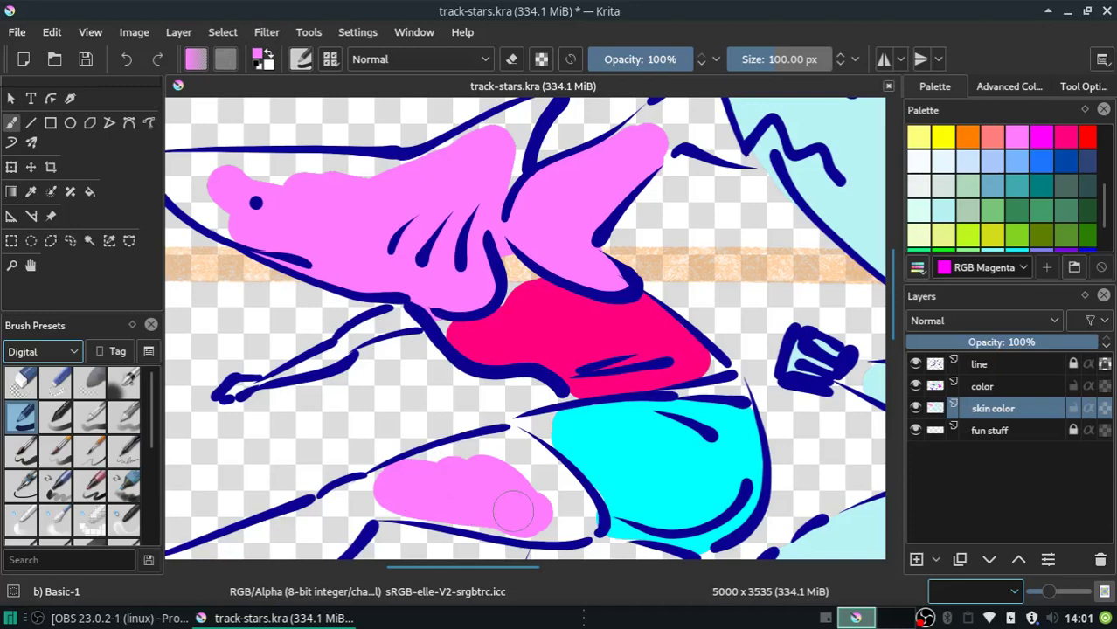
{"action": "mouse_move", "coordinate": [425, 479]}
{"action": "left_mouse_down"}
{"action": "mouse_move", "coordinate": [499, 469]}
{"action": "mouse_move", "coordinate": [553, 496]}
{"action": "mouse_move", "coordinate": [506, 461]}
{"action": "mouse_move", "coordinate": [510, 452]}
{"action": "mouse_move", "coordinate": [573, 513]}
{"action": "mouse_move", "coordinate": [473, 496]}
{"action": "mouse_move", "coordinate": [479, 466]}
{"action": "left_mouse_up"}
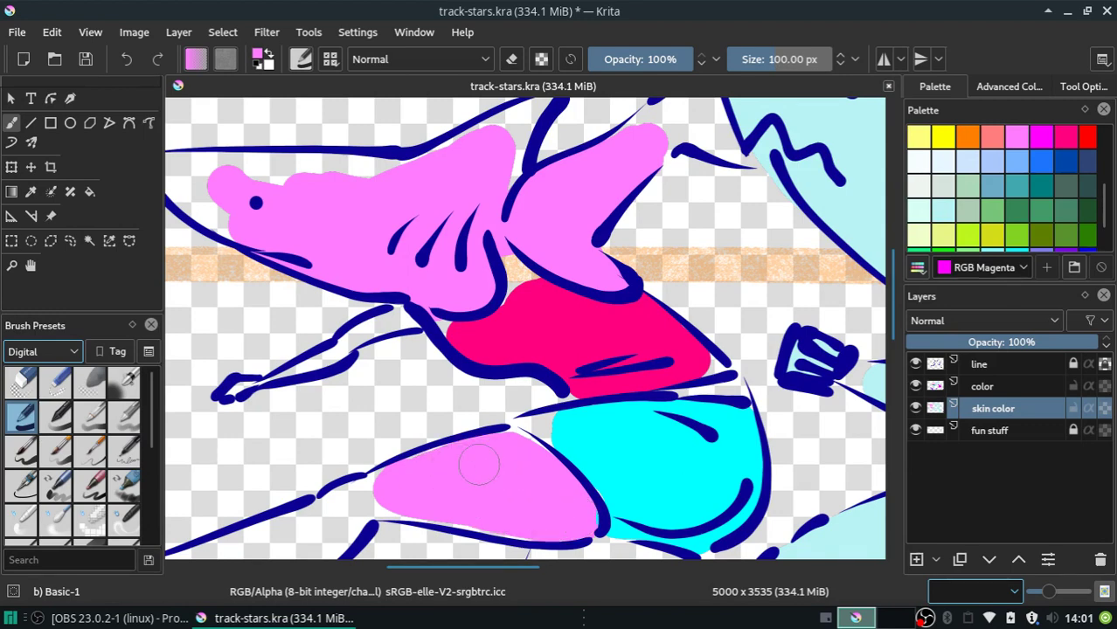
Fill the shark's snout tip and the notches under its upper outline and dorsal fin with pink.
{"action": "scroll", "coordinate": [437, 210], "scroll_direction": "left", "scroll_amount": 5}
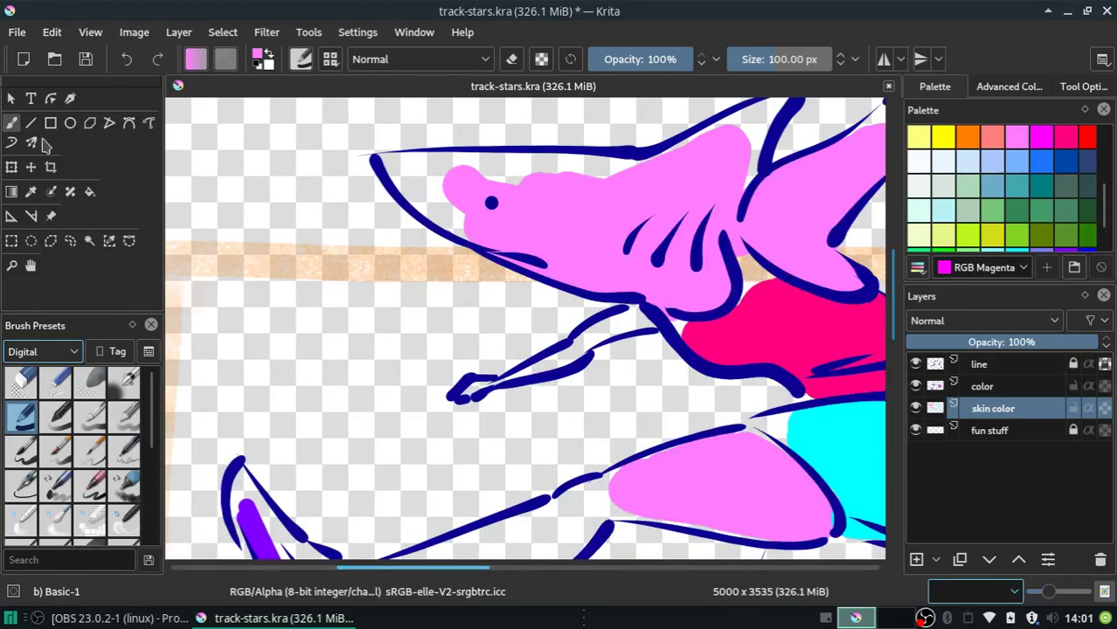
{"action": "left_click", "coordinate": [31, 167]}
{"action": "left_click", "coordinate": [11, 123]}
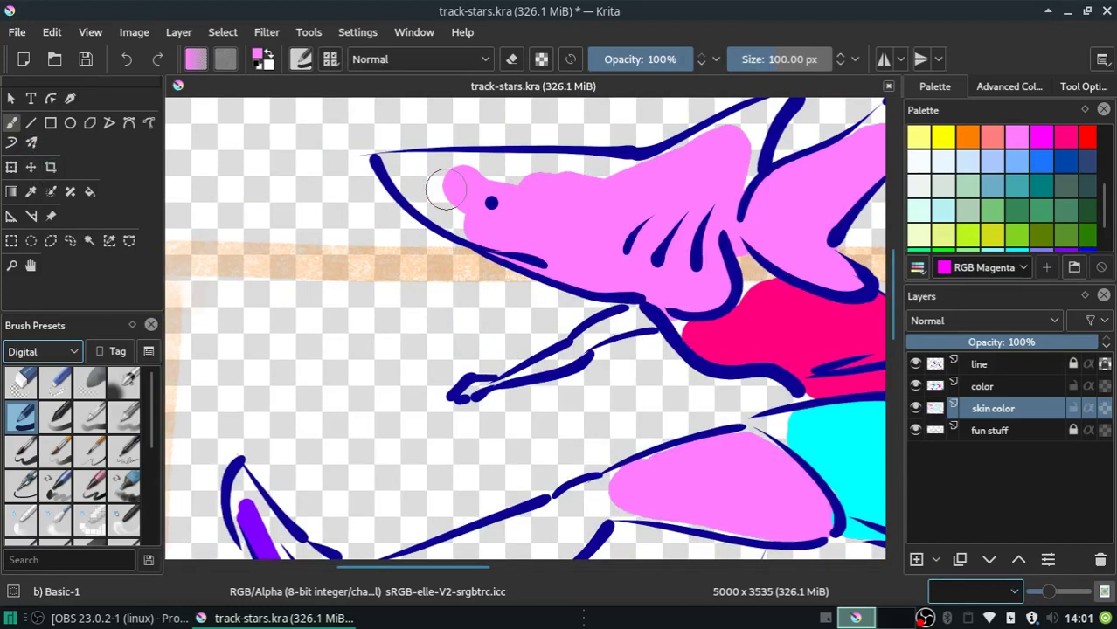
{"action": "mouse_move", "coordinate": [442, 180]}
{"action": "left_mouse_down"}
{"action": "mouse_move", "coordinate": [476, 217]}
{"action": "mouse_move", "coordinate": [424, 175]}
{"action": "mouse_move", "coordinate": [566, 188]}
{"action": "left_mouse_up"}
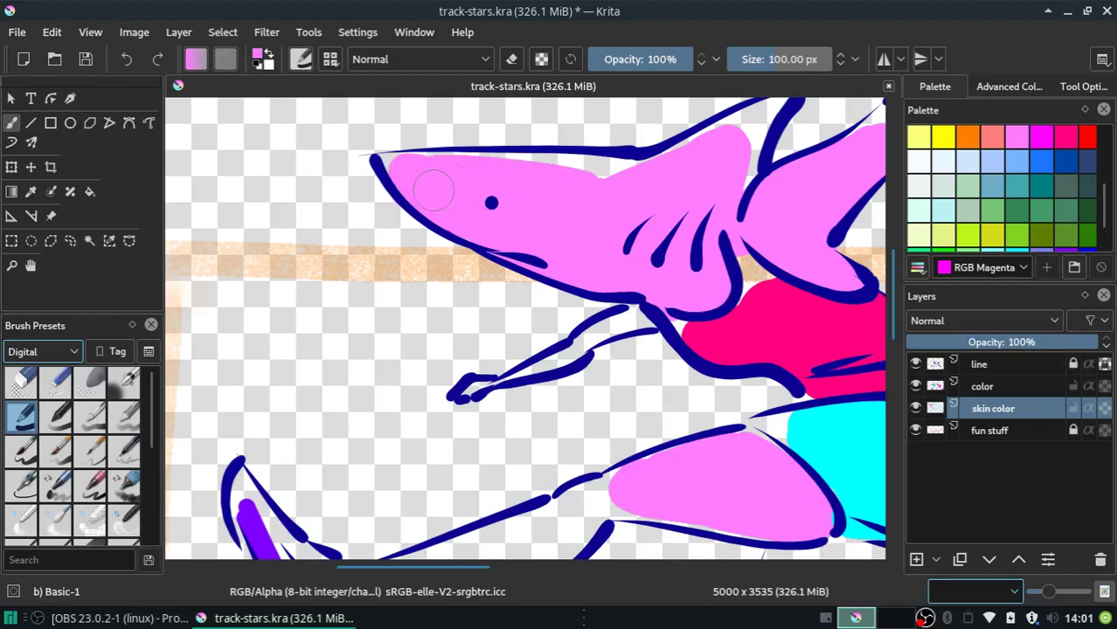
{"action": "left_click_drag", "start_coordinate": [434, 191], "coordinate": [420, 176]}
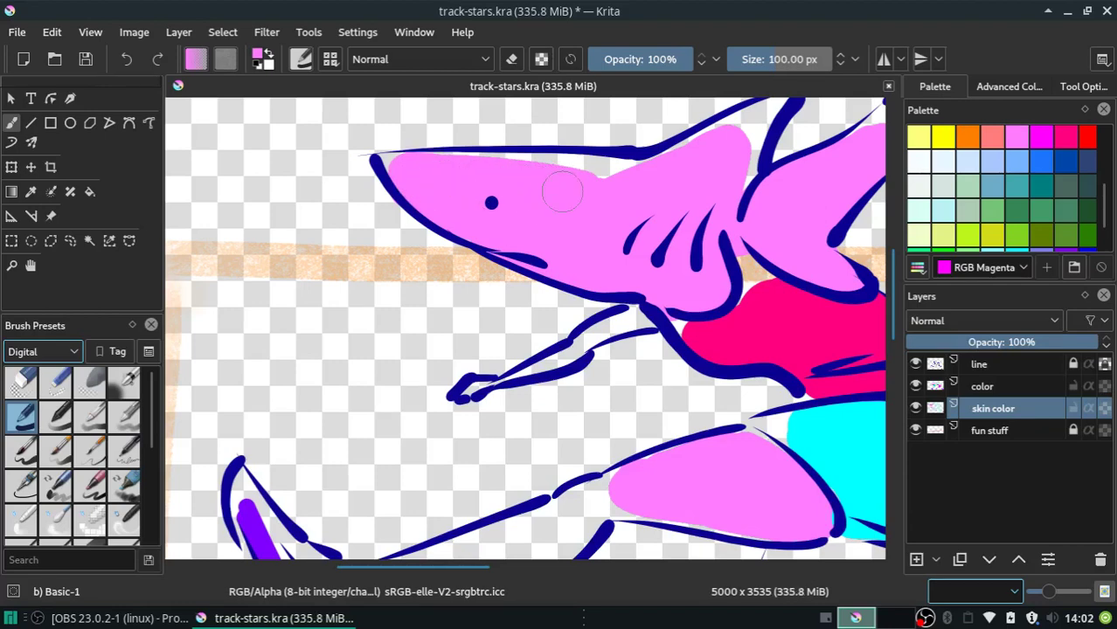
{"action": "mouse_move", "coordinate": [563, 192]}
{"action": "left_mouse_down"}
{"action": "mouse_move", "coordinate": [429, 174]}
{"action": "mouse_move", "coordinate": [694, 189]}
{"action": "left_mouse_up"}
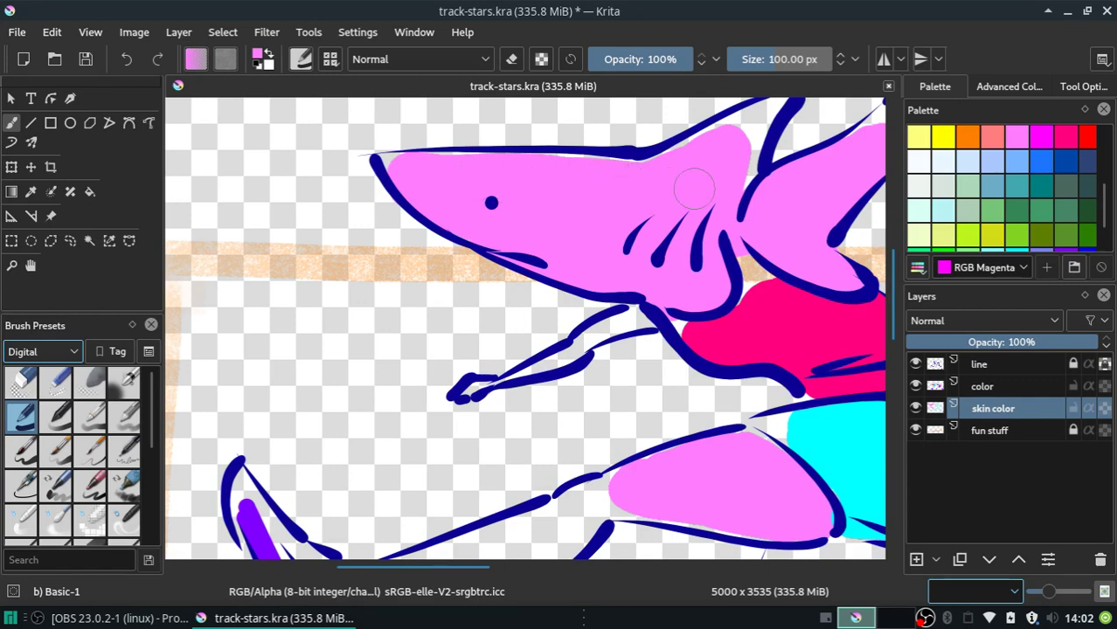
{"action": "left_click_drag", "start_coordinate": [750, 130], "coordinate": [669, 167]}
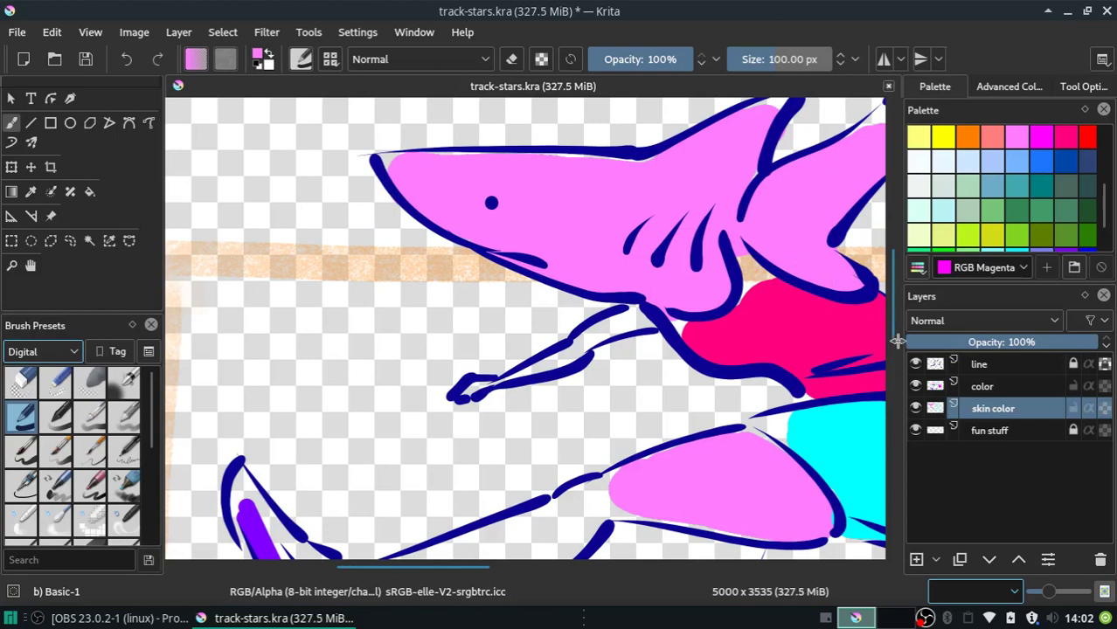
Fill the lower leg and calf with pink skin colour down to the foot, then save track-stars.kra.
{"action": "scroll", "coordinate": [893, 323], "scroll_direction": "down", "scroll_amount": 3}
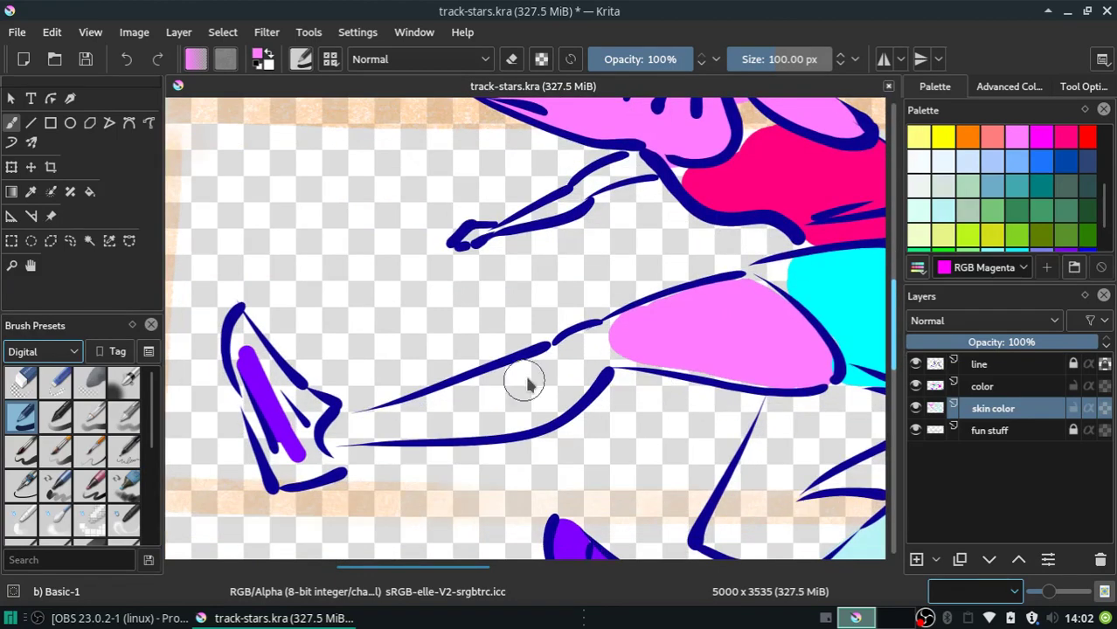
{"action": "mouse_move", "coordinate": [524, 379]}
{"action": "left_mouse_down"}
{"action": "mouse_move", "coordinate": [490, 402]}
{"action": "mouse_move", "coordinate": [549, 374]}
{"action": "mouse_move", "coordinate": [406, 417]}
{"action": "mouse_move", "coordinate": [468, 379]}
{"action": "mouse_move", "coordinate": [507, 407]}
{"action": "mouse_move", "coordinate": [537, 398]}
{"action": "mouse_move", "coordinate": [676, 302]}
{"action": "mouse_move", "coordinate": [668, 325]}
{"action": "mouse_move", "coordinate": [737, 323]}
{"action": "mouse_move", "coordinate": [623, 349]}
{"action": "mouse_move", "coordinate": [789, 371]}
{"action": "left_mouse_up"}
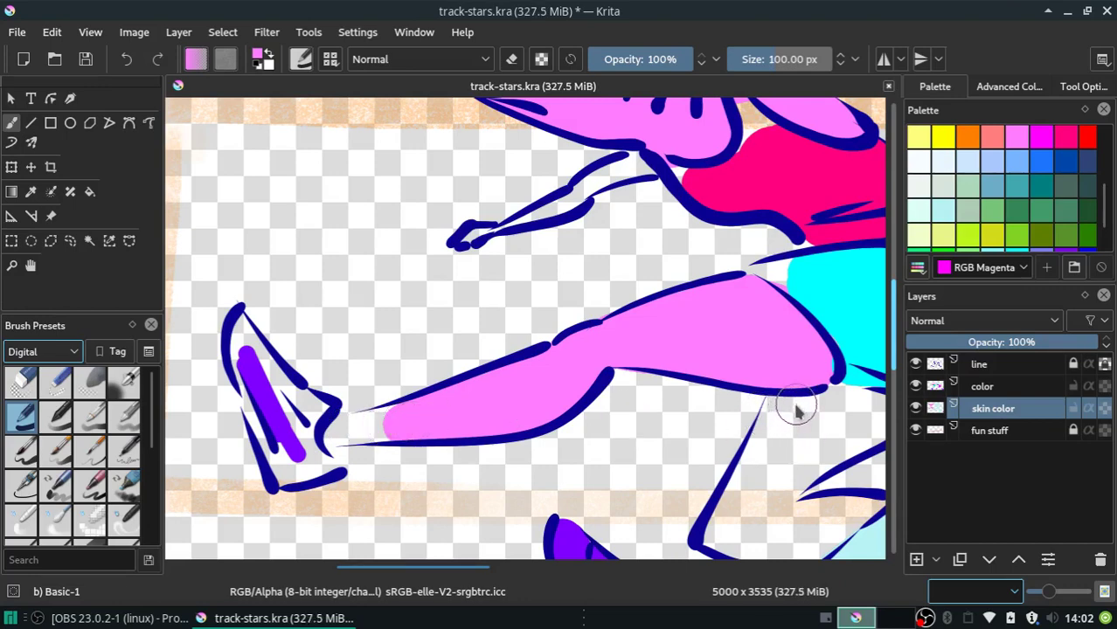
{"action": "left_click_drag", "start_coordinate": [793, 407], "coordinate": [750, 509]}
{"action": "mouse_move", "coordinate": [750, 509]}
{"action": "left_mouse_down"}
{"action": "mouse_move", "coordinate": [806, 410]}
{"action": "mouse_move", "coordinate": [773, 462]}
{"action": "mouse_move", "coordinate": [805, 430]}
{"action": "left_mouse_up"}
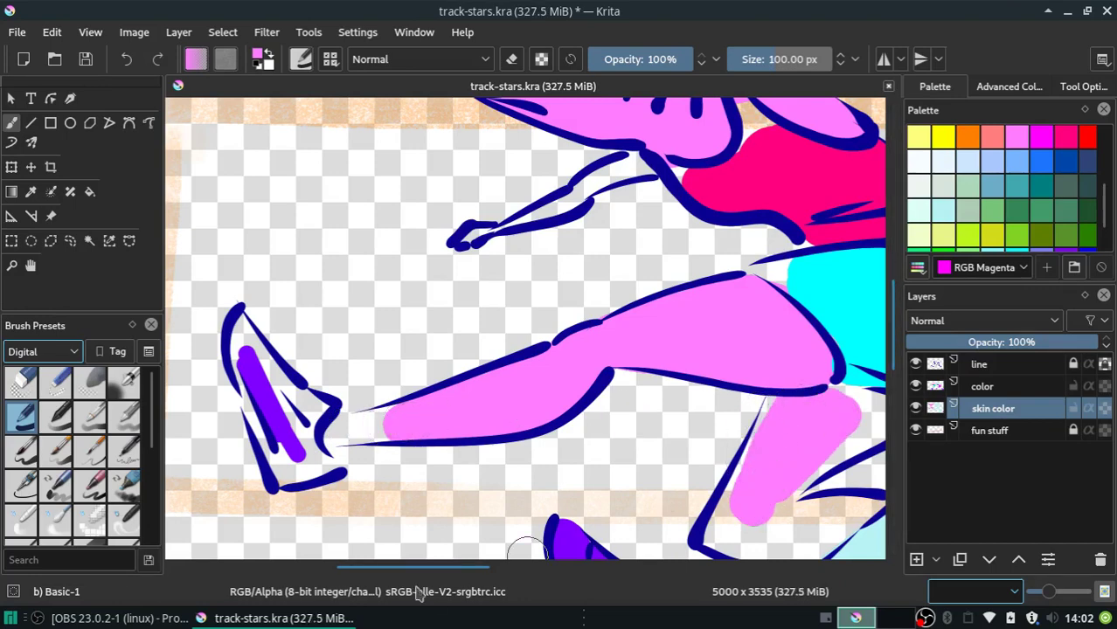
{"action": "left_click_drag", "start_coordinate": [428, 577], "coordinate": [463, 577]}
{"action": "mouse_move", "coordinate": [669, 425]}
{"action": "left_mouse_down"}
{"action": "mouse_move", "coordinate": [708, 411]}
{"action": "mouse_move", "coordinate": [688, 444]}
{"action": "mouse_move", "coordinate": [738, 411]}
{"action": "mouse_move", "coordinate": [690, 398]}
{"action": "mouse_move", "coordinate": [704, 385]}
{"action": "mouse_move", "coordinate": [658, 441]}
{"action": "mouse_move", "coordinate": [606, 456]}
{"action": "mouse_move", "coordinate": [562, 529]}
{"action": "mouse_move", "coordinate": [615, 437]}
{"action": "mouse_move", "coordinate": [559, 526]}
{"action": "mouse_move", "coordinate": [647, 371]}
{"action": "left_mouse_up"}
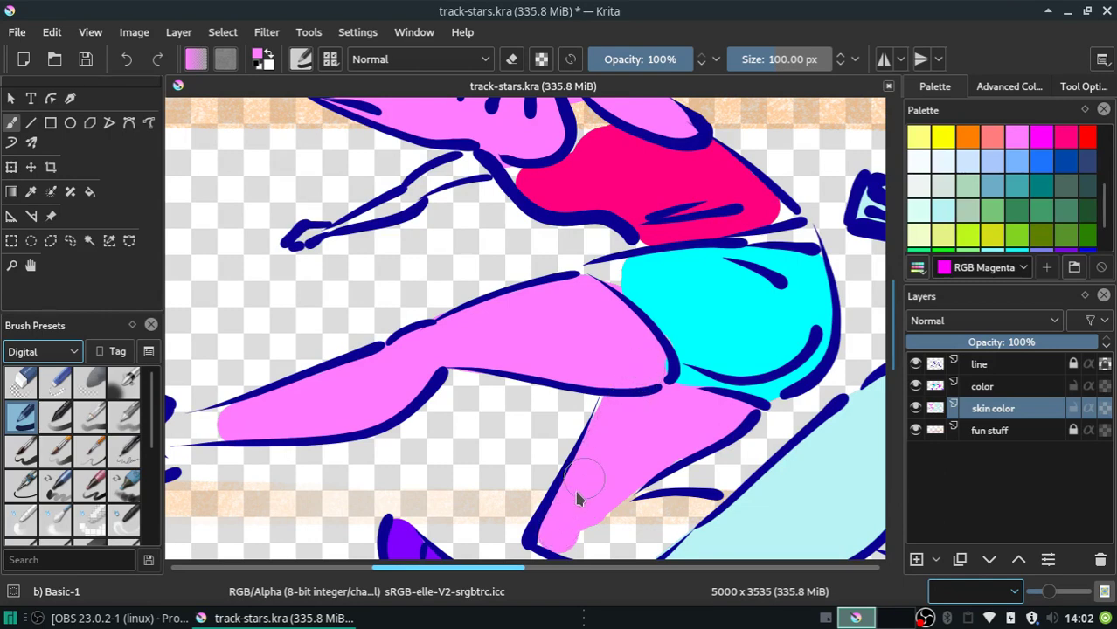
{"action": "mouse_move", "coordinate": [577, 499]}
{"action": "left_mouse_down"}
{"action": "mouse_move", "coordinate": [555, 544]}
{"action": "mouse_move", "coordinate": [616, 411]}
{"action": "left_mouse_up"}
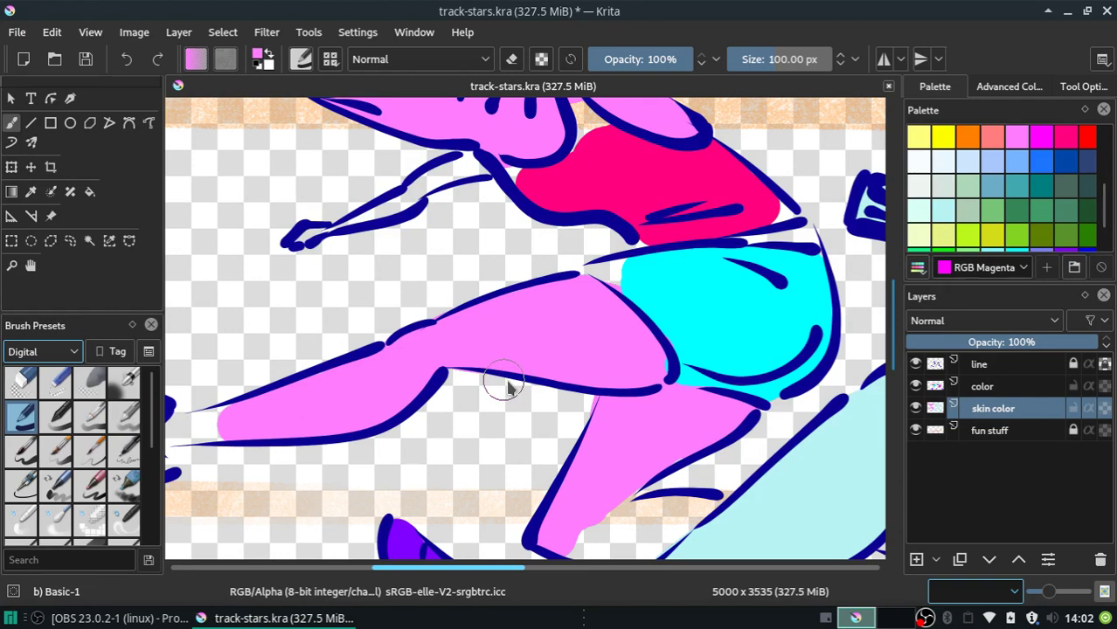
{"action": "key", "text": "ctrl+s"}
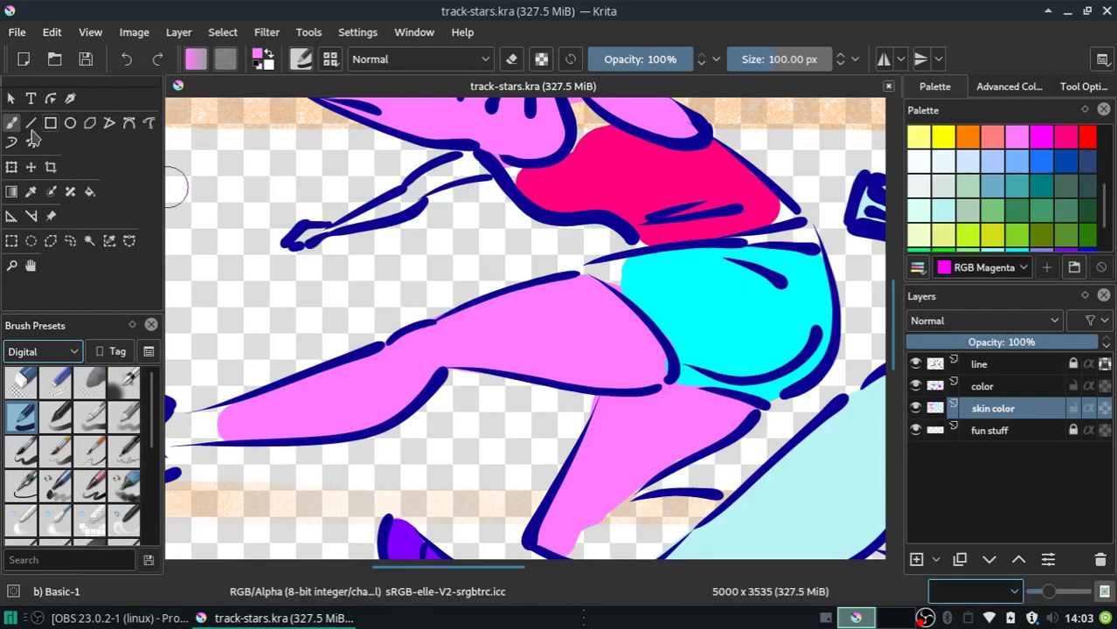
With the 40 px Basic brush, patch pink into the foot's bottom edge, leg tip and upper arm.
{"action": "left_click", "coordinate": [24, 420]}
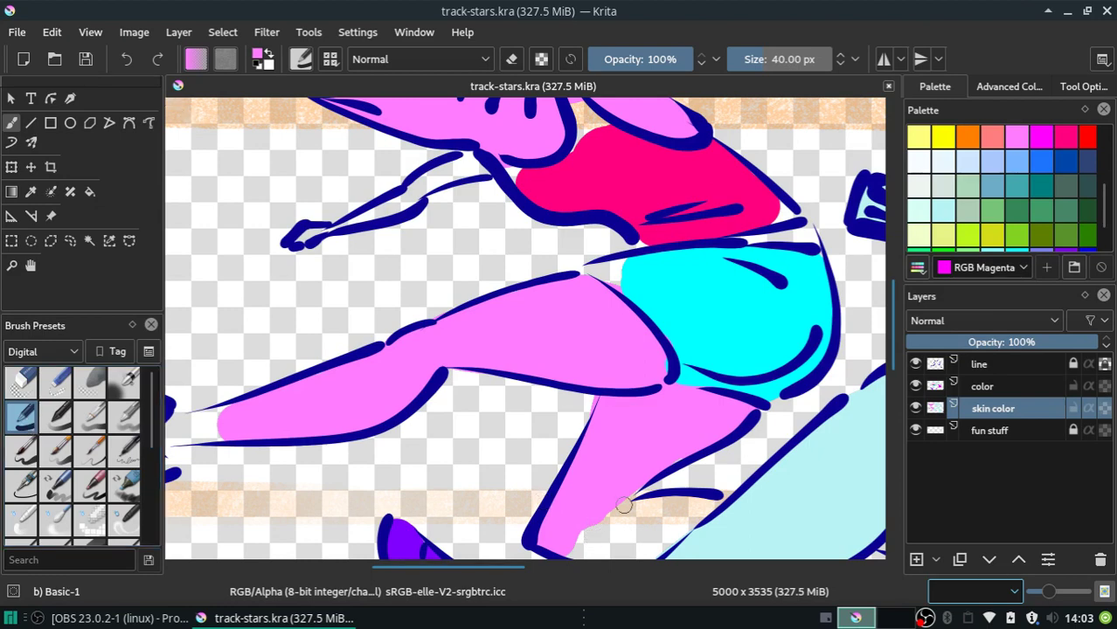
{"action": "mouse_move", "coordinate": [623, 506]}
{"action": "left_mouse_down"}
{"action": "mouse_move", "coordinate": [581, 542]}
{"action": "mouse_move", "coordinate": [615, 500]}
{"action": "left_mouse_up"}
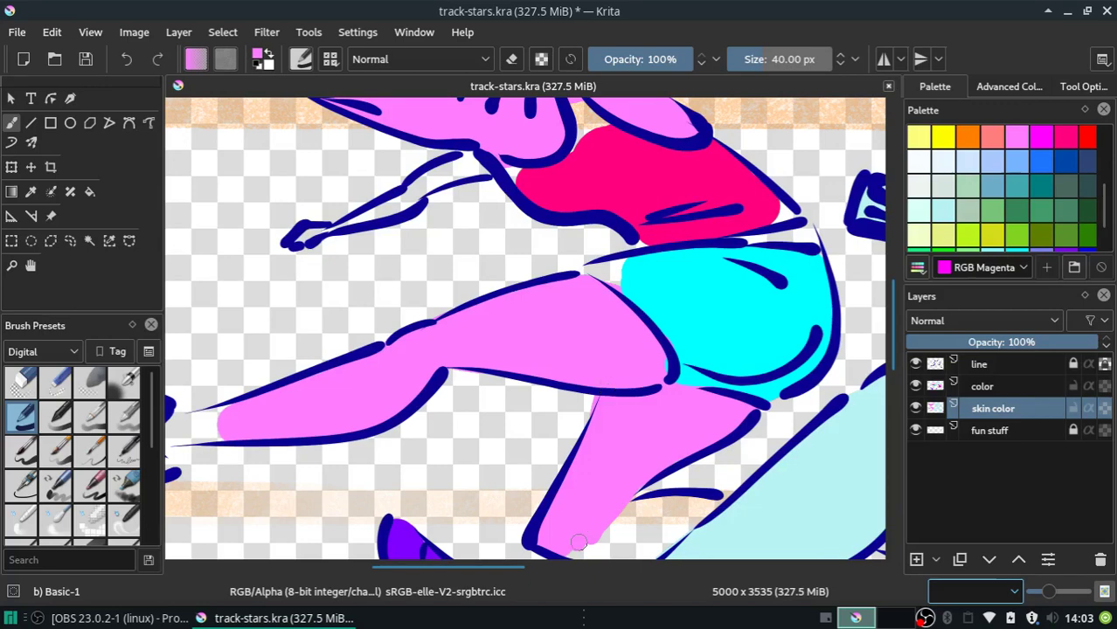
{"action": "mouse_move", "coordinate": [578, 543]}
{"action": "left_mouse_down"}
{"action": "mouse_move", "coordinate": [603, 549]}
{"action": "mouse_move", "coordinate": [677, 505]}
{"action": "mouse_move", "coordinate": [673, 521]}
{"action": "left_mouse_up"}
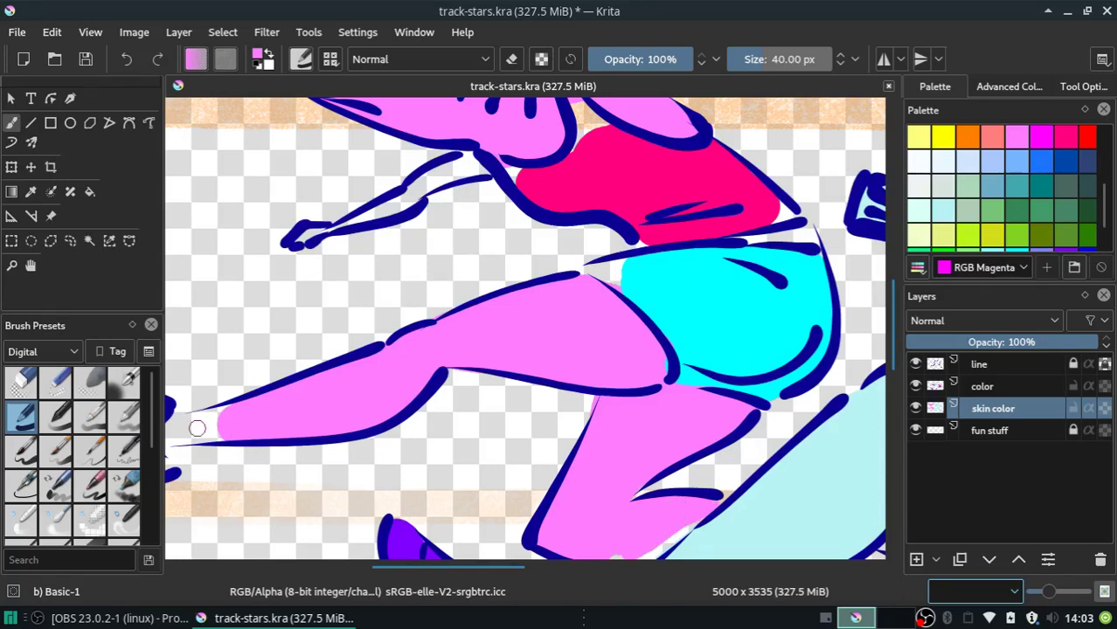
{"action": "left_click_drag", "start_coordinate": [197, 428], "coordinate": [186, 426]}
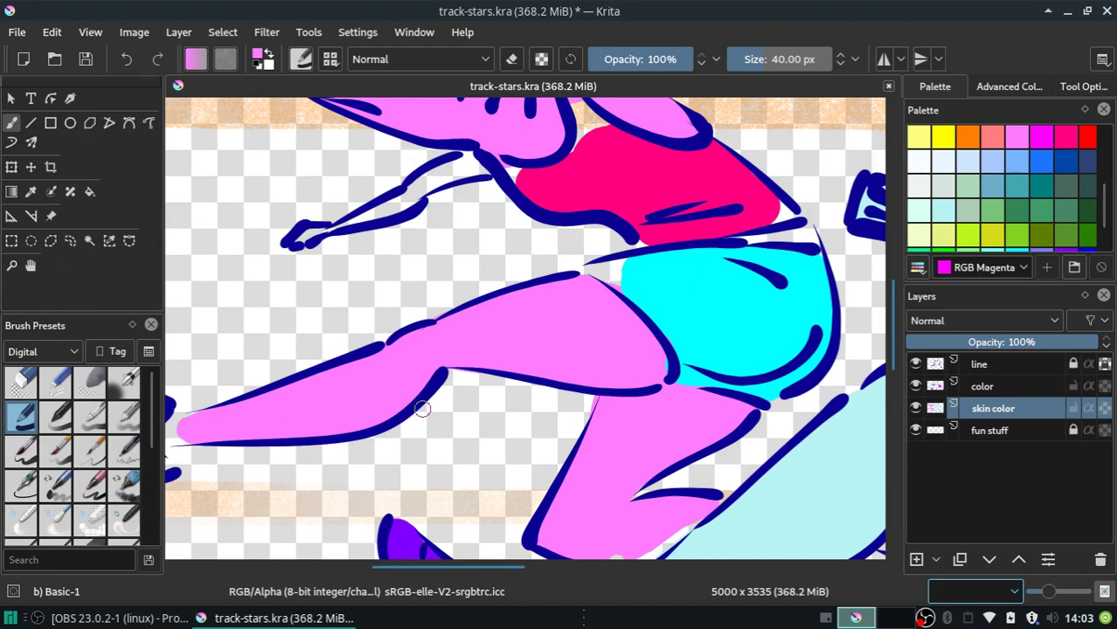
{"action": "left_click_drag", "start_coordinate": [428, 178], "coordinate": [450, 167]}
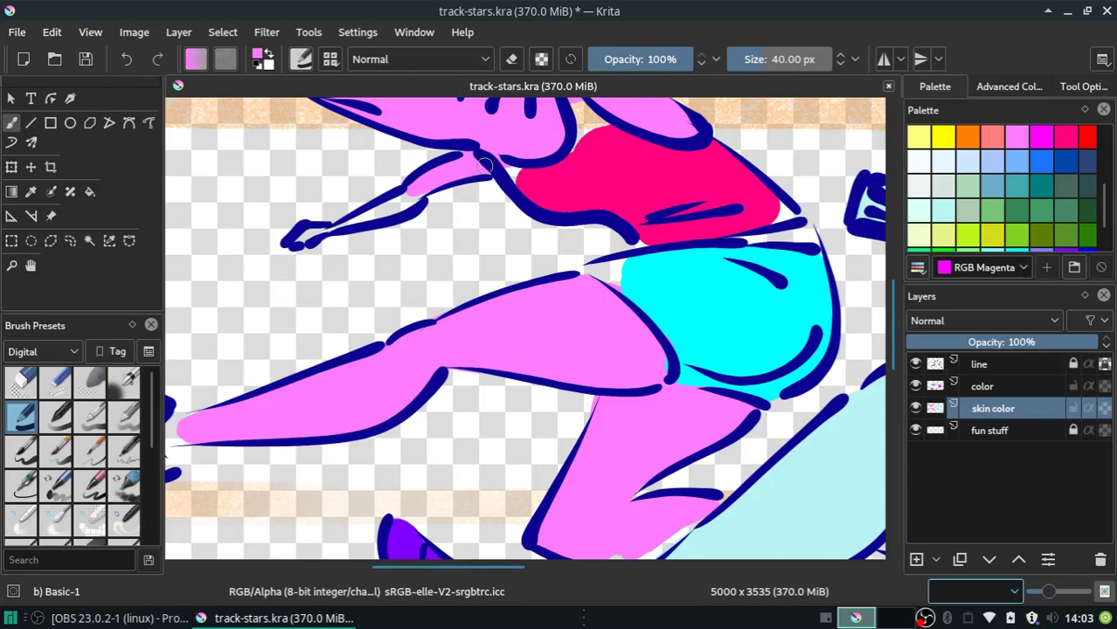
{"action": "mouse_move", "coordinate": [409, 189]}
{"action": "left_mouse_down"}
{"action": "mouse_move", "coordinate": [373, 217]}
{"action": "mouse_move", "coordinate": [299, 239]}
{"action": "left_mouse_up"}
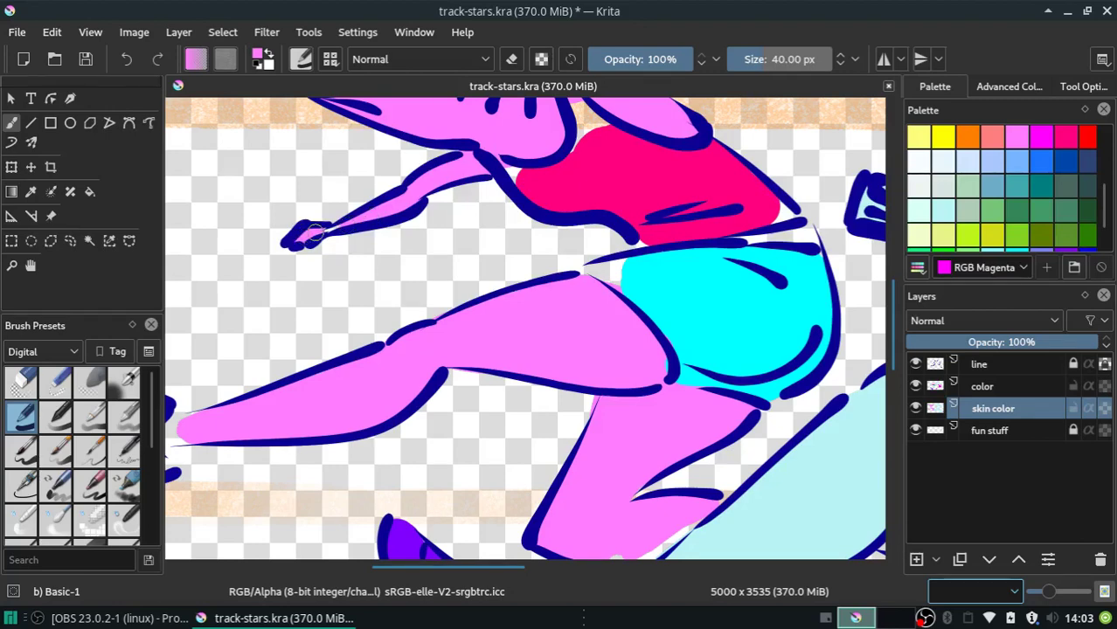
Brush pink into the toe gap, shark nose tip, under the back outline, fin tip and mouth tip.
{"action": "scroll", "coordinate": [490, 578], "scroll_direction": "left", "scroll_amount": 1}
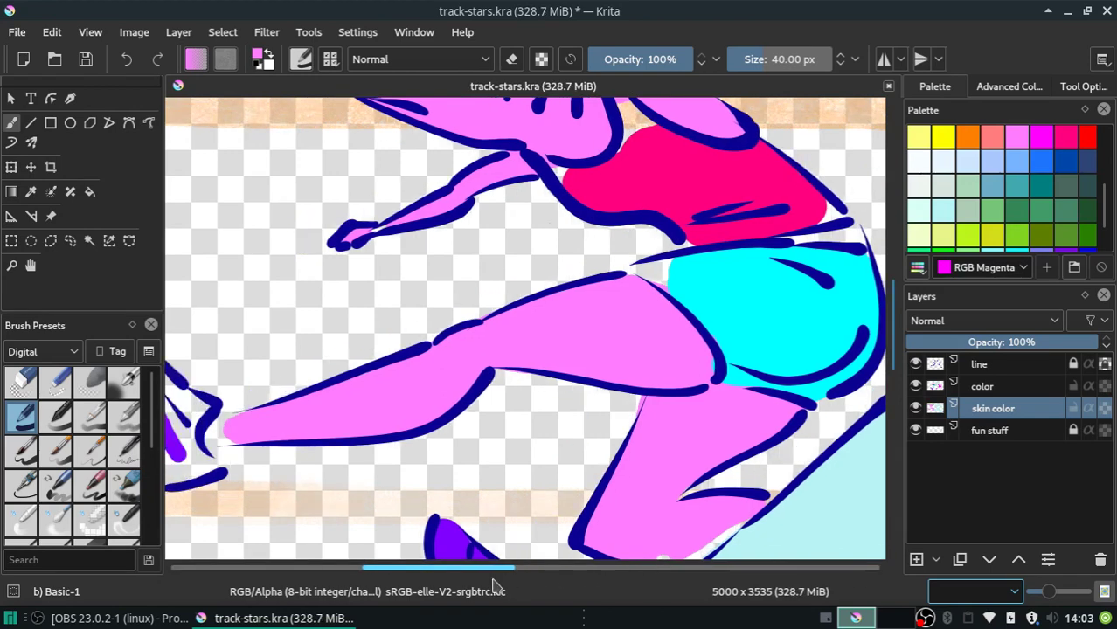
{"action": "scroll", "coordinate": [490, 579], "scroll_direction": "left", "scroll_amount": 4}
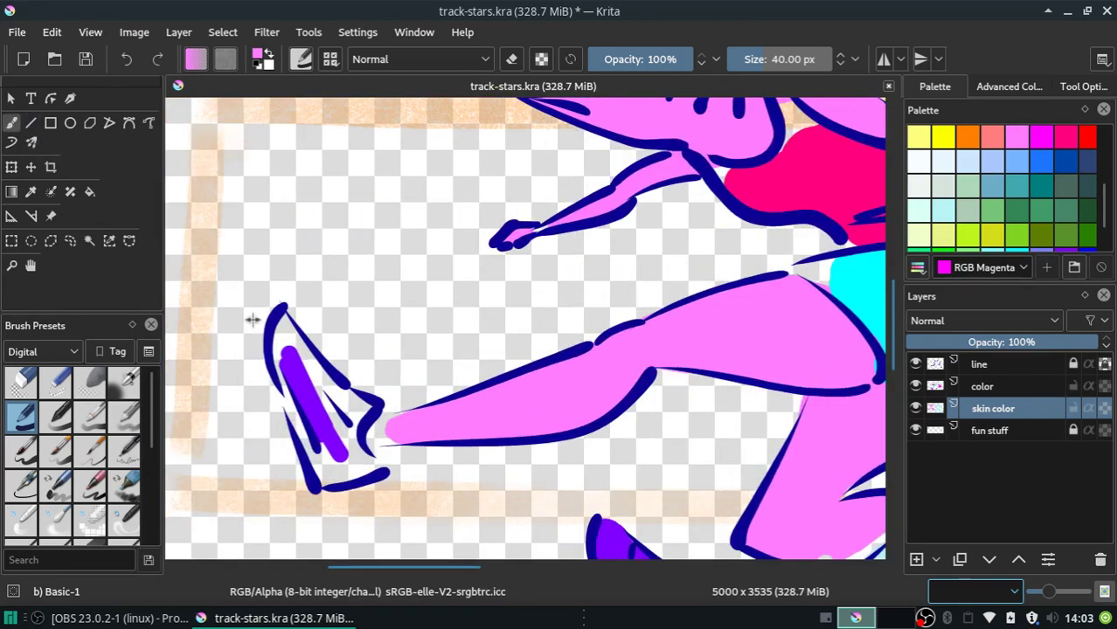
{"action": "mouse_move", "coordinate": [392, 442]}
{"action": "left_mouse_down"}
{"action": "mouse_move", "coordinate": [373, 431]}
{"action": "mouse_move", "coordinate": [406, 433]}
{"action": "left_mouse_up"}
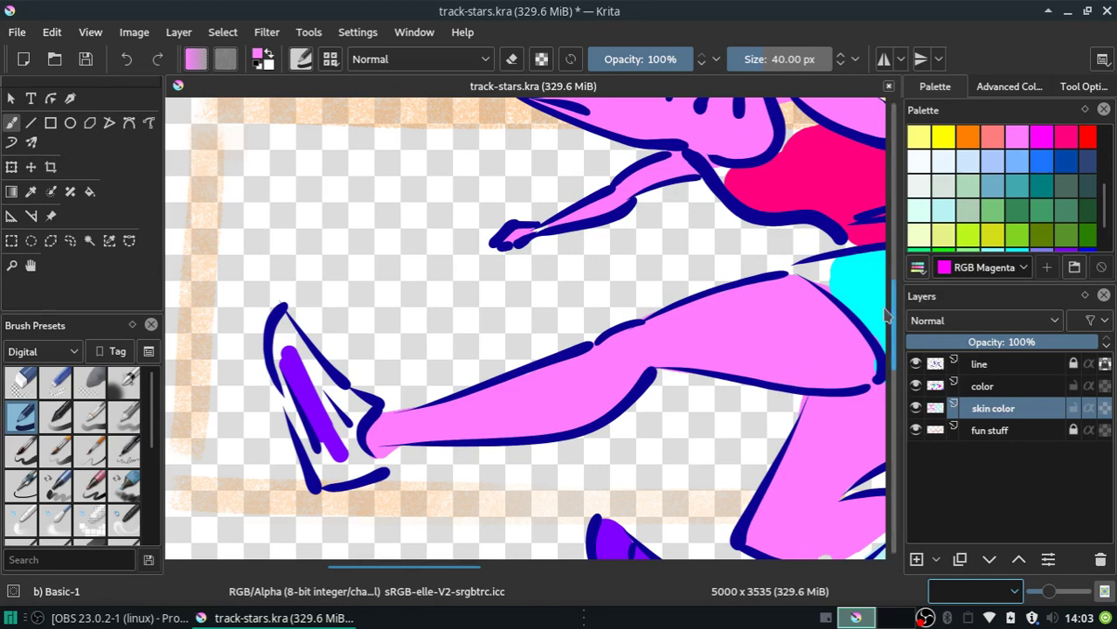
{"action": "left_click_drag", "start_coordinate": [895, 308], "coordinate": [897, 255]}
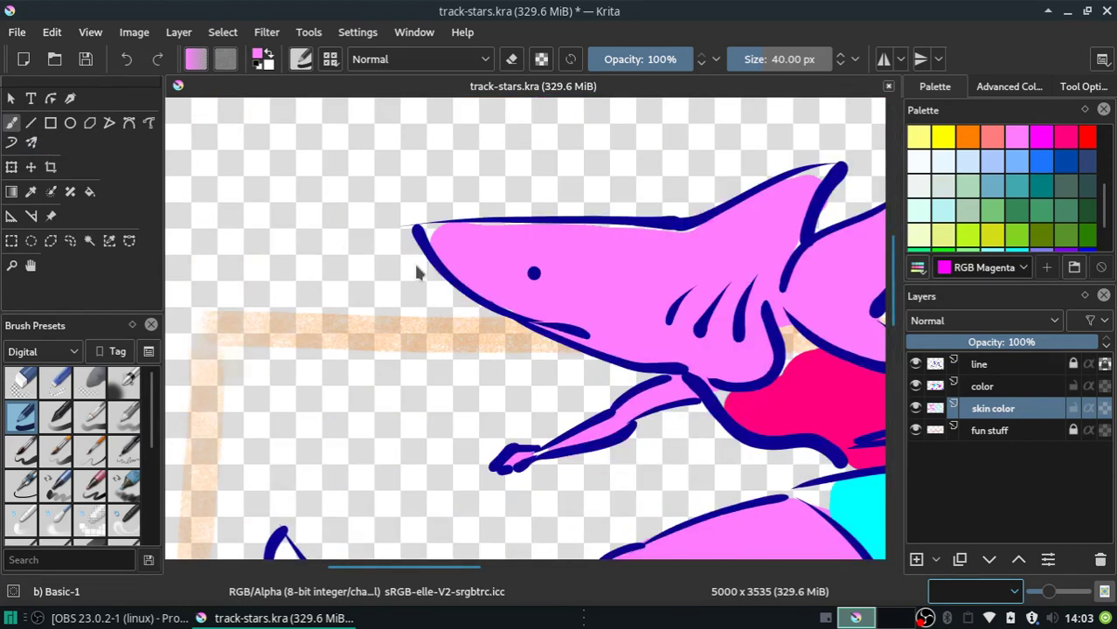
{"action": "mouse_move", "coordinate": [428, 240]}
{"action": "left_mouse_down"}
{"action": "mouse_move", "coordinate": [422, 233]}
{"action": "mouse_move", "coordinate": [466, 246]}
{"action": "left_mouse_up"}
{"action": "left_click_drag", "start_coordinate": [540, 242], "coordinate": [607, 240]}
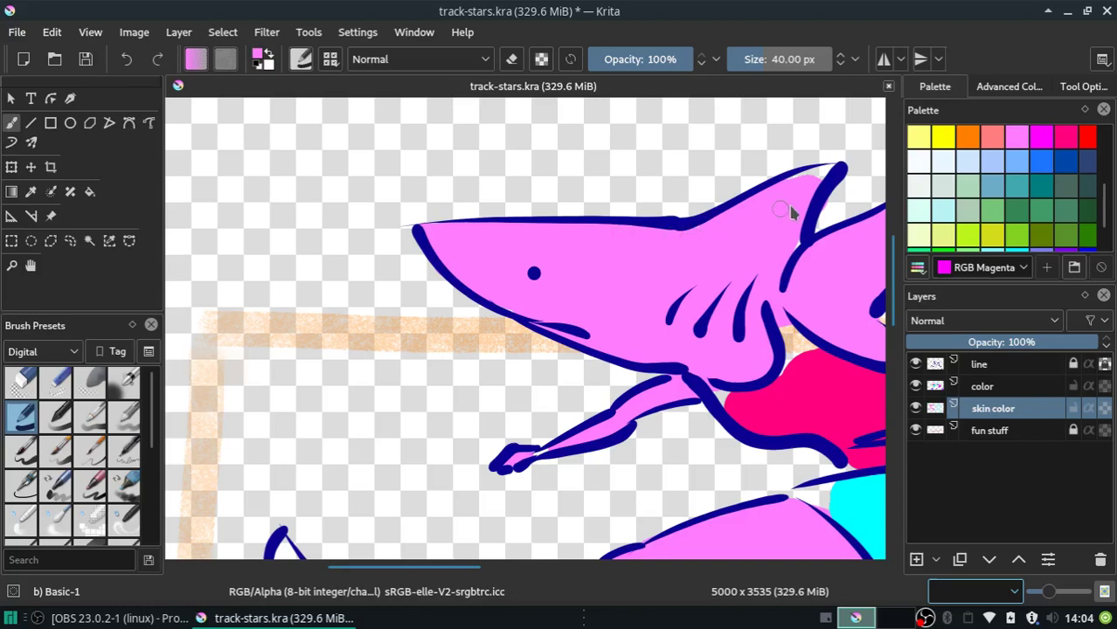
{"action": "mouse_move", "coordinate": [820, 173]}
{"action": "left_mouse_down"}
{"action": "mouse_move", "coordinate": [795, 192]}
{"action": "mouse_move", "coordinate": [829, 171]}
{"action": "left_mouse_up"}
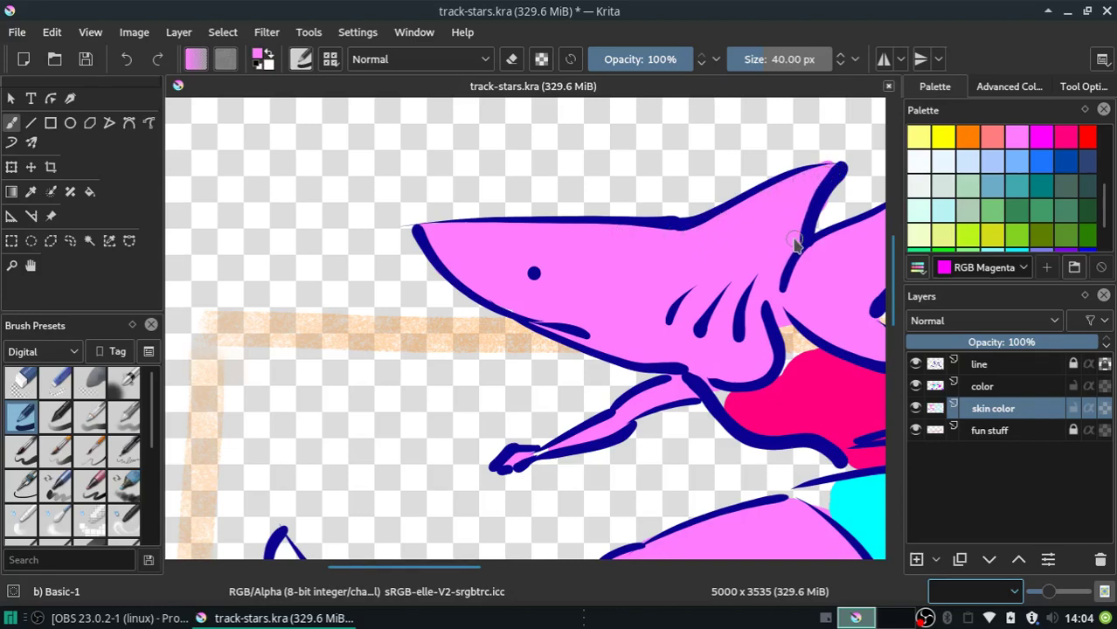
{"action": "mouse_move", "coordinate": [404, 568]}
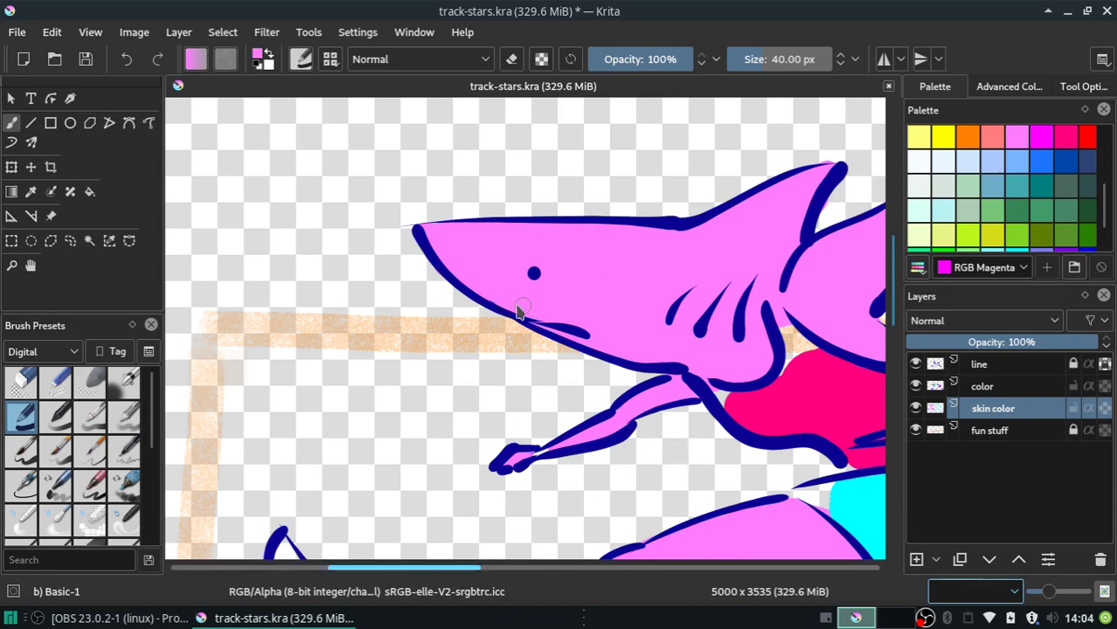
{"action": "scroll", "coordinate": [444, 558], "scroll_direction": "right", "scroll_amount": 5}
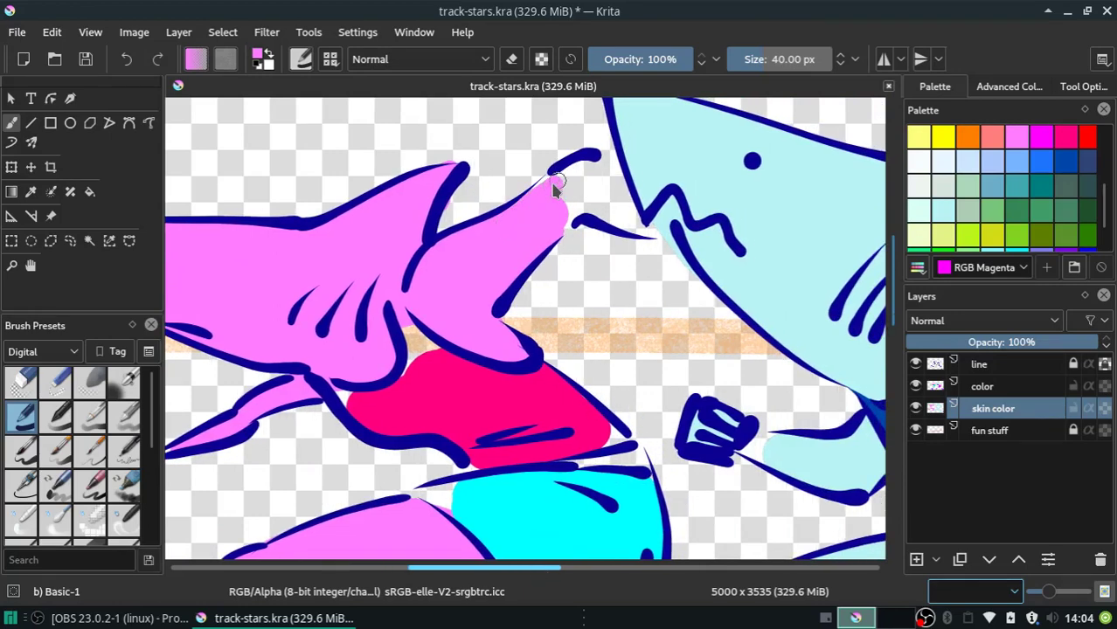
{"action": "mouse_move", "coordinate": [575, 174]}
{"action": "left_mouse_down"}
{"action": "mouse_move", "coordinate": [537, 207]}
{"action": "mouse_move", "coordinate": [613, 178]}
{"action": "mouse_move", "coordinate": [562, 210]}
{"action": "mouse_move", "coordinate": [545, 243]}
{"action": "mouse_move", "coordinate": [649, 219]}
{"action": "mouse_move", "coordinate": [625, 200]}
{"action": "left_mouse_up"}
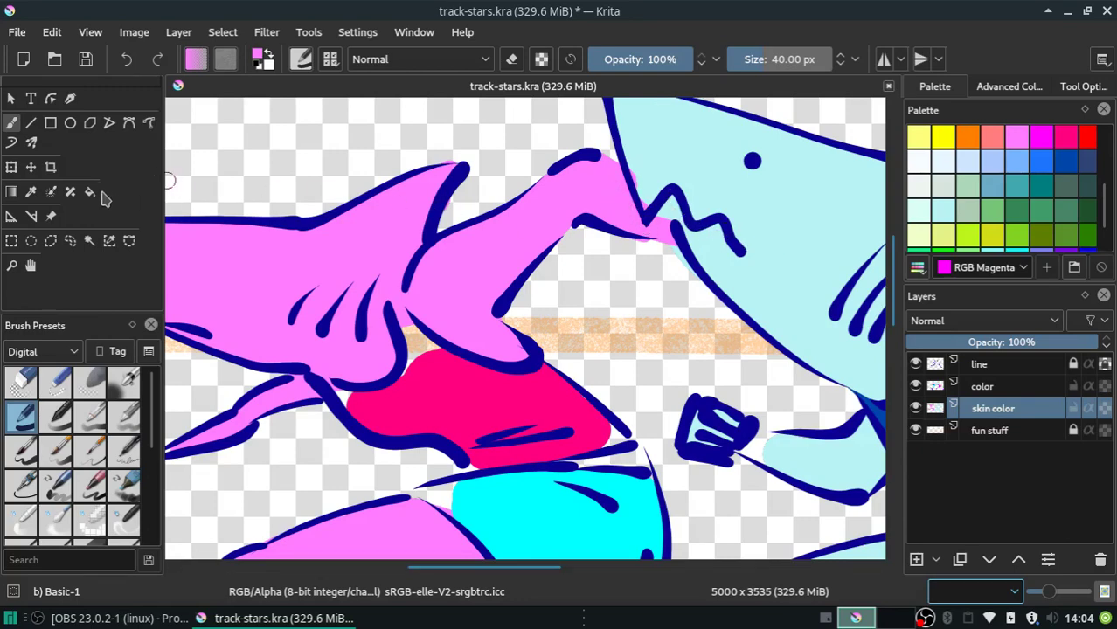
Sample the other shark's light blue, paint it over stray pink near the snout, and erase stray paint.
{"action": "left_click", "coordinate": [30, 191]}
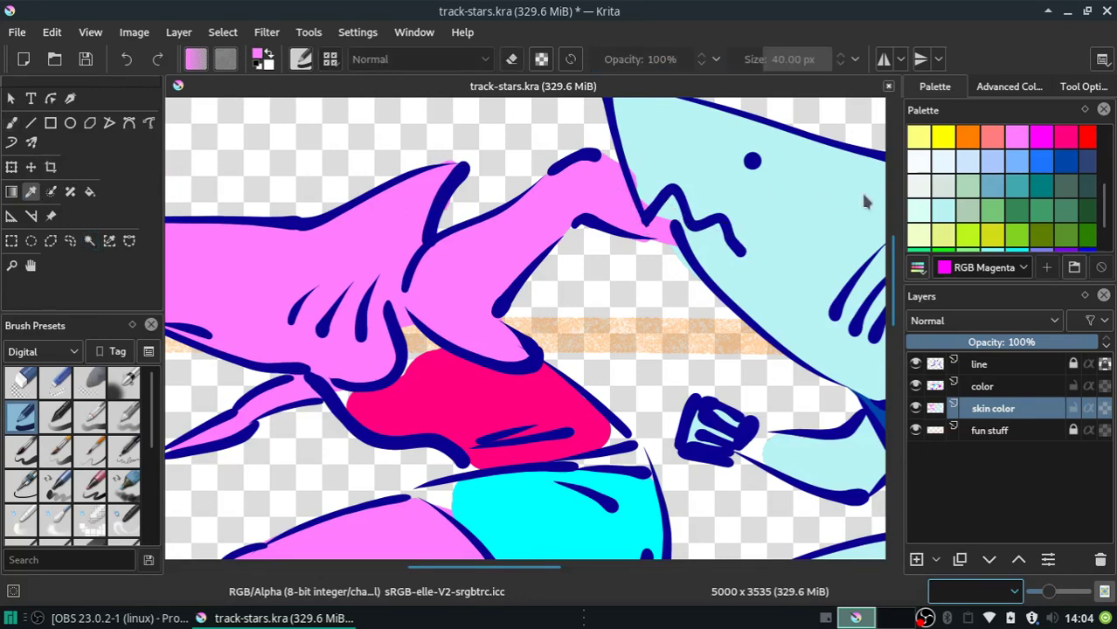
{"action": "left_click", "coordinate": [802, 208]}
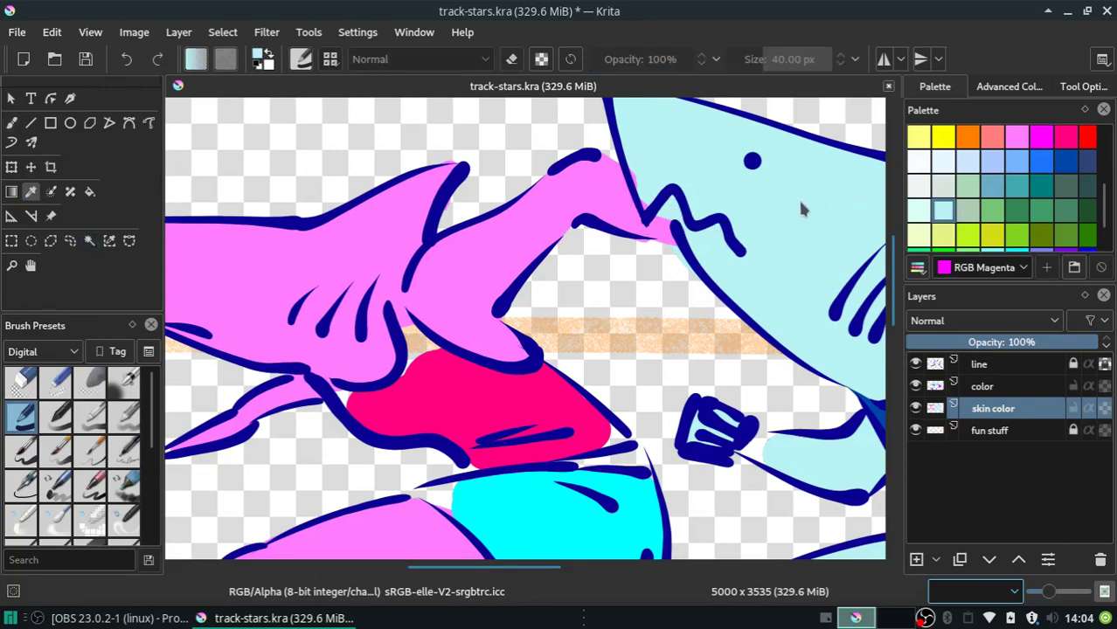
{"action": "left_click", "coordinate": [13, 124]}
{"action": "left_click_drag", "start_coordinate": [651, 197], "coordinate": [638, 175]}
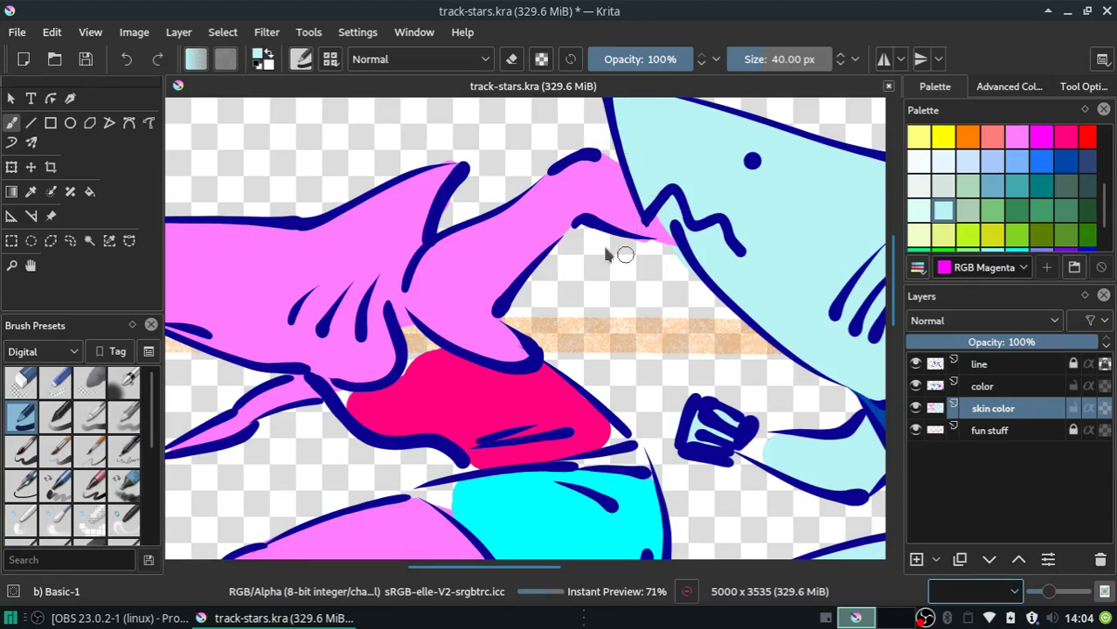
{"action": "left_click", "coordinate": [513, 58]}
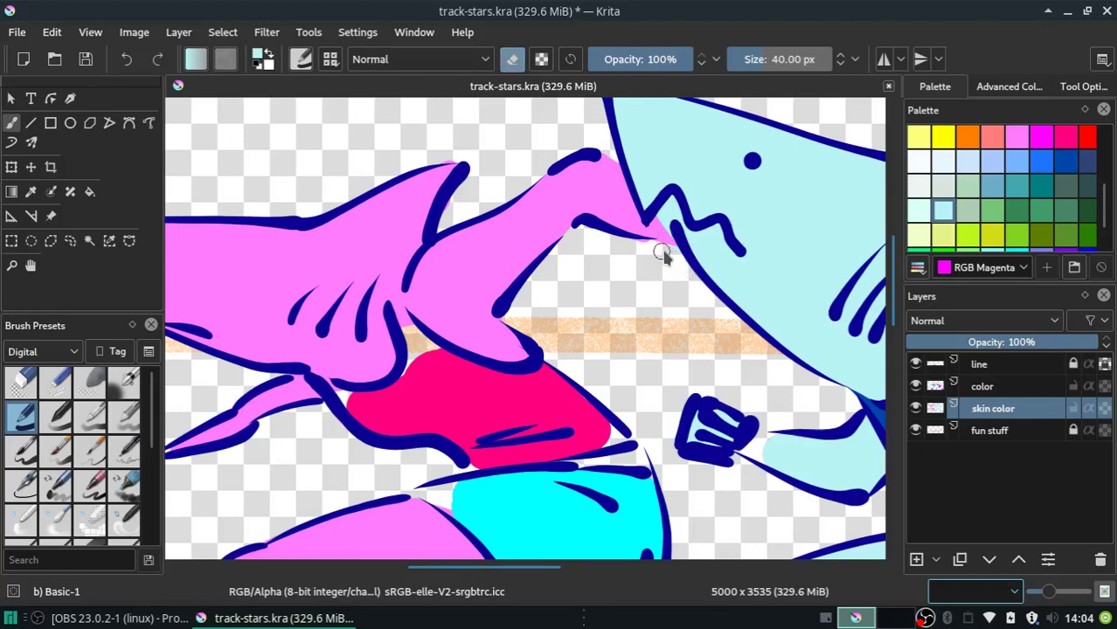
{"action": "left_click_drag", "start_coordinate": [631, 245], "coordinate": [639, 254]}
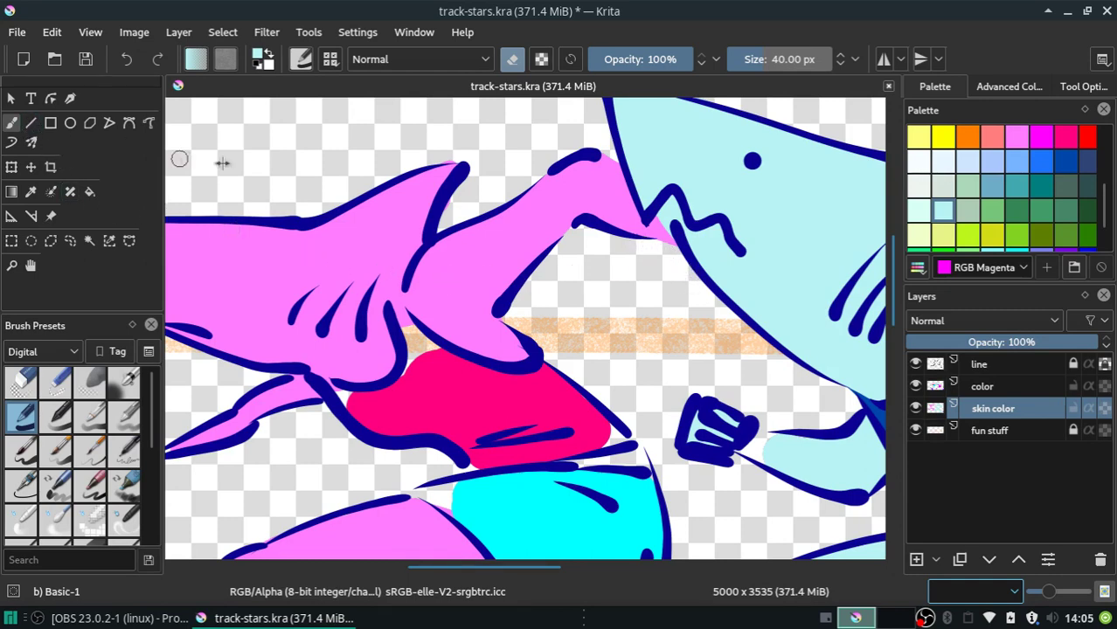
Repaint the snout tip in sampled pink, then erase the excess pink tail.
{"action": "left_click", "coordinate": [30, 192]}
{"action": "left_click", "coordinate": [320, 292]}
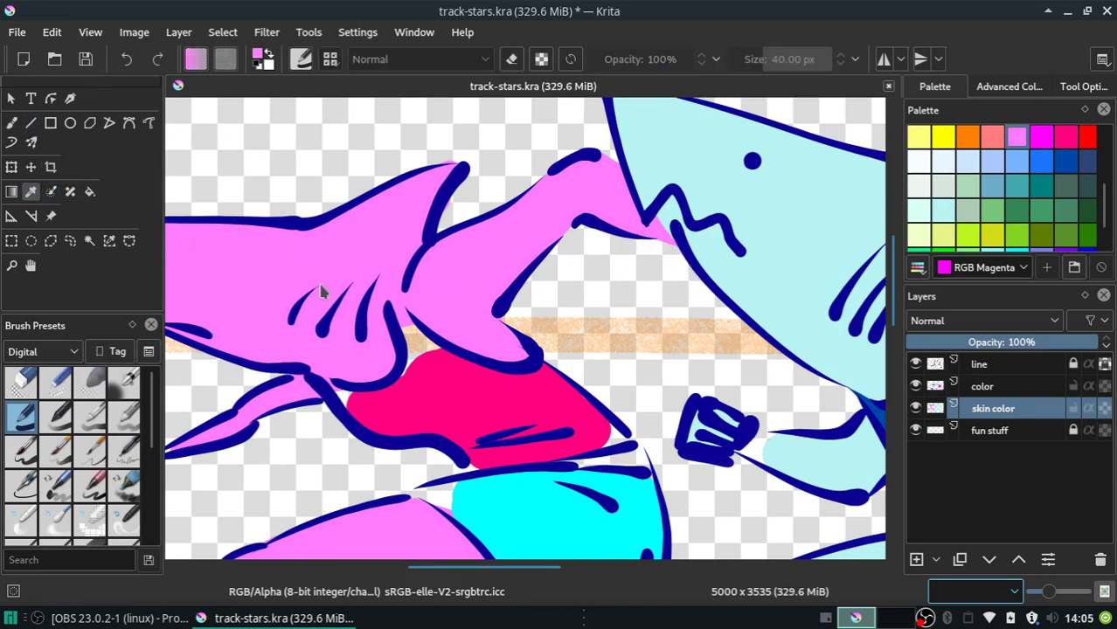
{"action": "left_click", "coordinate": [11, 123]}
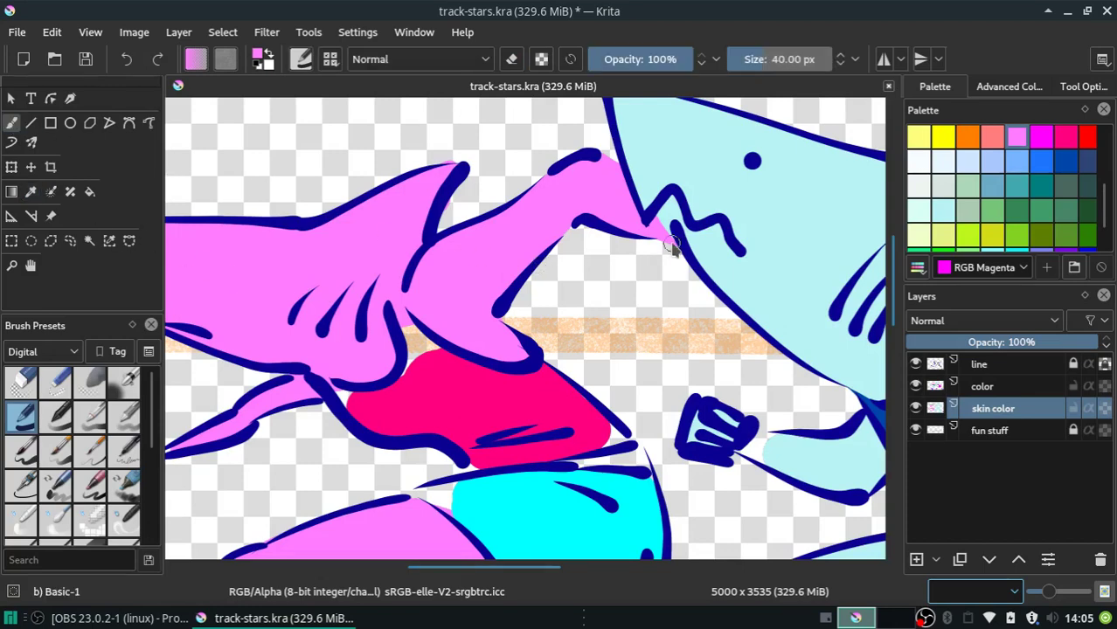
{"action": "left_click_drag", "start_coordinate": [636, 232], "coordinate": [675, 251]}
{"action": "left_click_drag", "start_coordinate": [648, 245], "coordinate": [695, 278]}
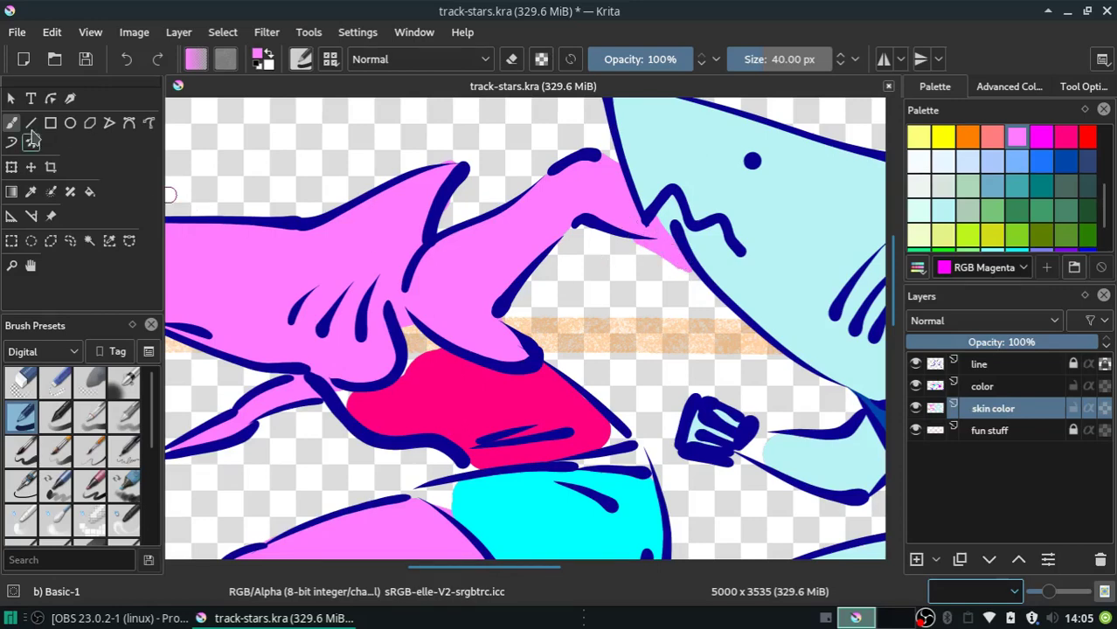
{"action": "left_click", "coordinate": [512, 59]}
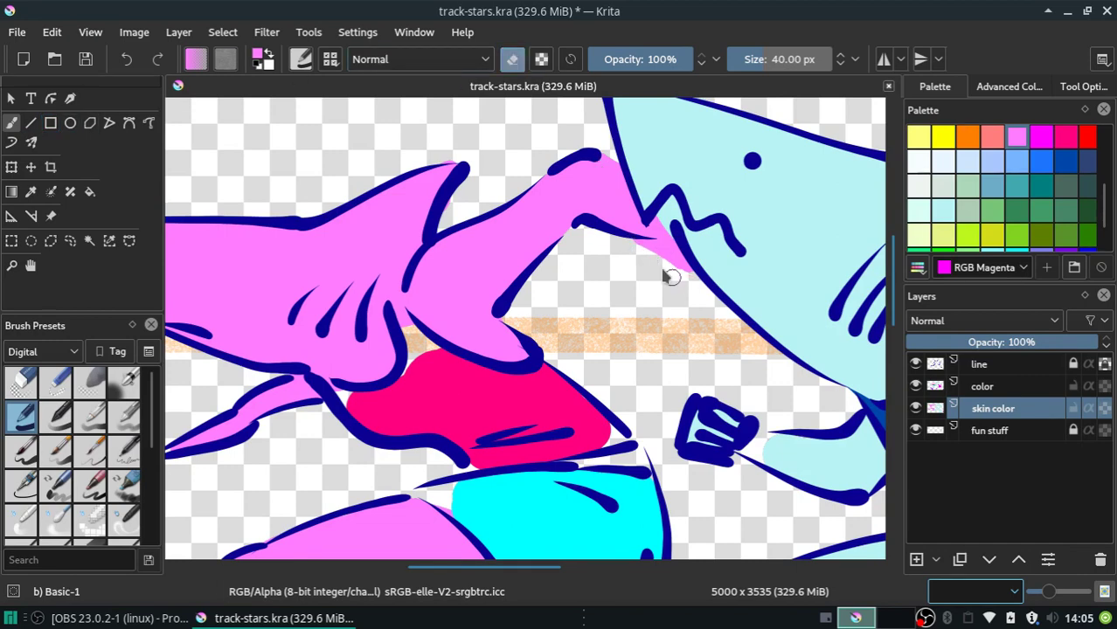
{"action": "left_click_drag", "start_coordinate": [668, 276], "coordinate": [662, 270]}
Fit the page width, set a 7.45 px painting brush, and zoom in on the pink shark's arm and leg.
{"action": "left_click", "coordinate": [1014, 592]}
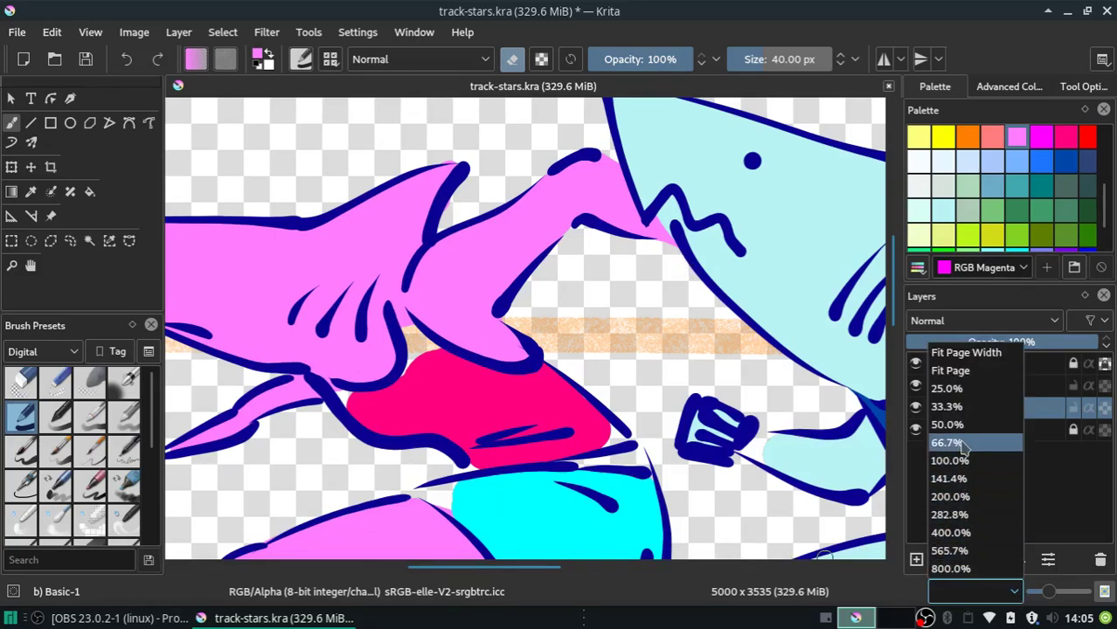
{"action": "left_click", "coordinate": [969, 358]}
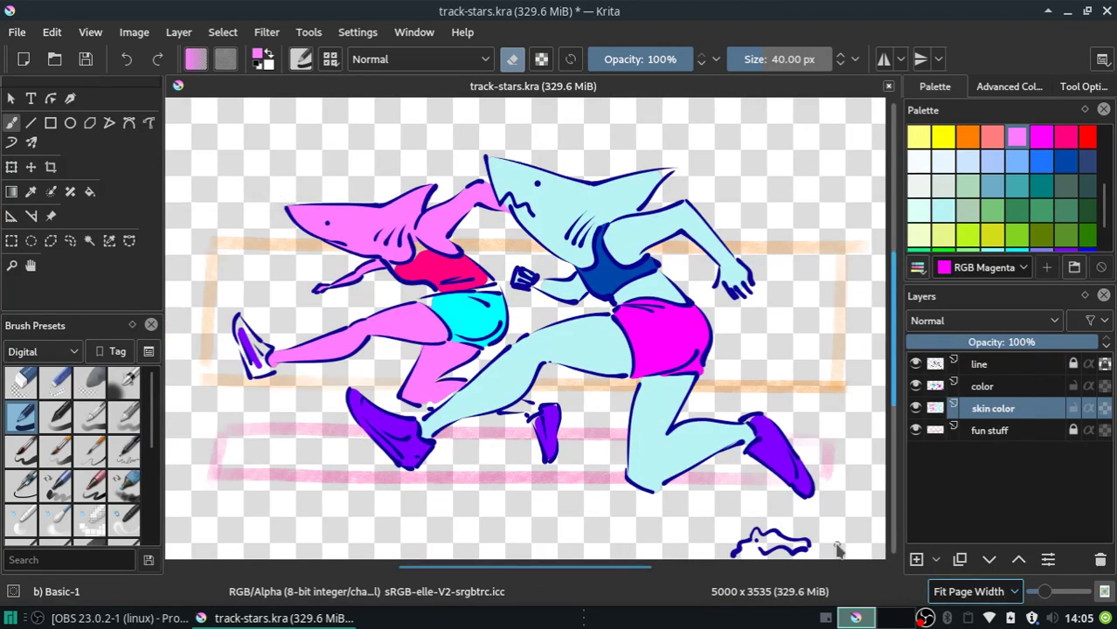
{"action": "left_click", "coordinate": [735, 59]}
{"action": "left_click", "coordinate": [512, 59]}
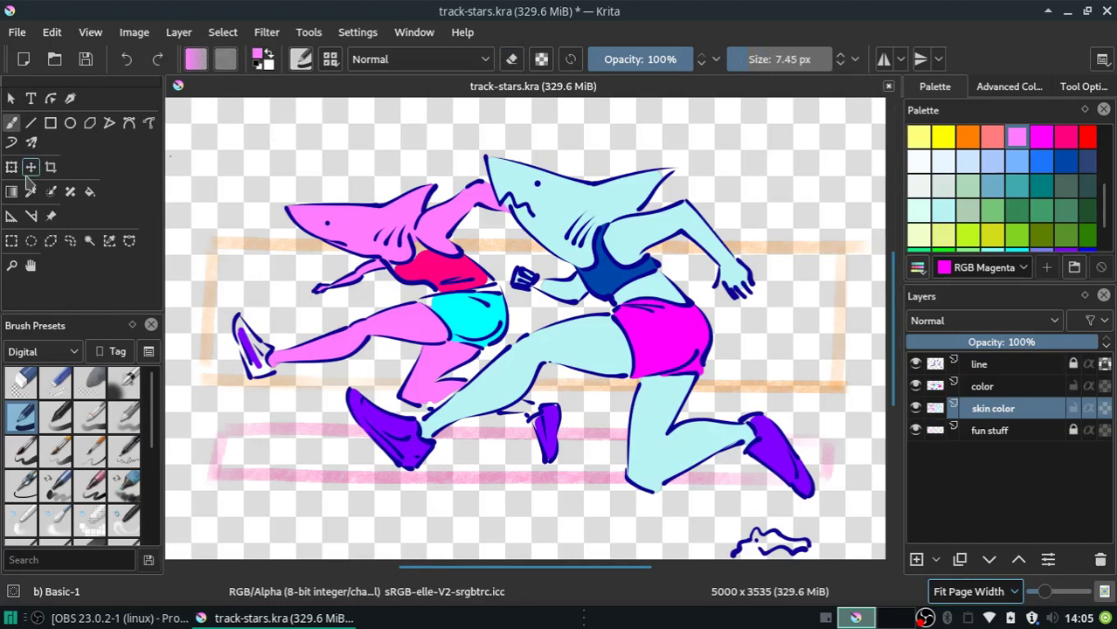
{"action": "left_click", "coordinate": [11, 264]}
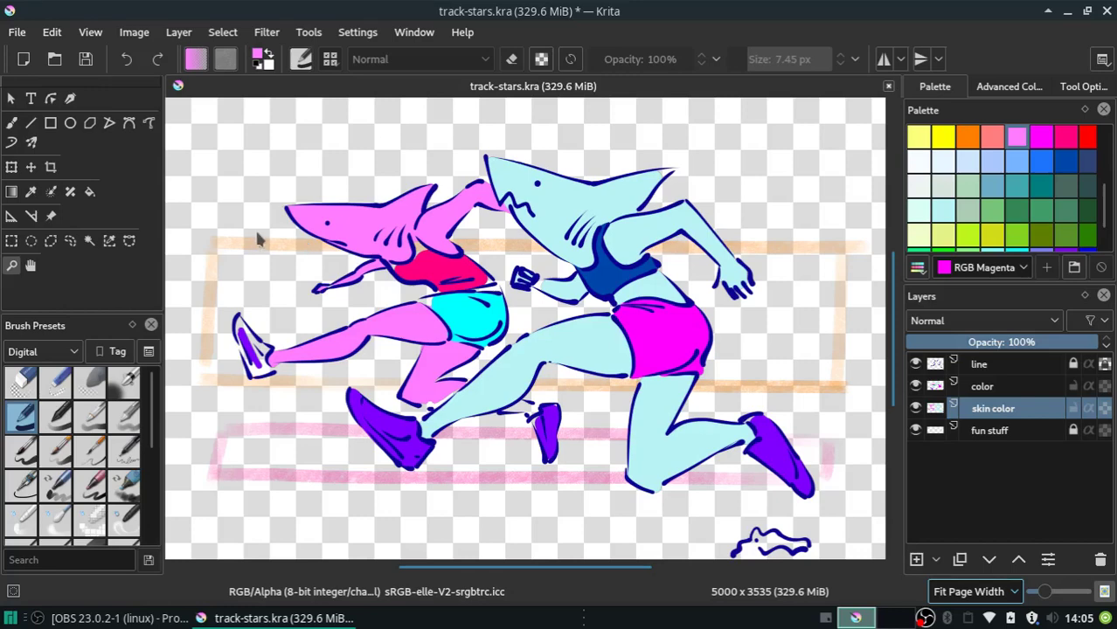
{"action": "left_click_drag", "start_coordinate": [257, 234], "coordinate": [487, 386]}
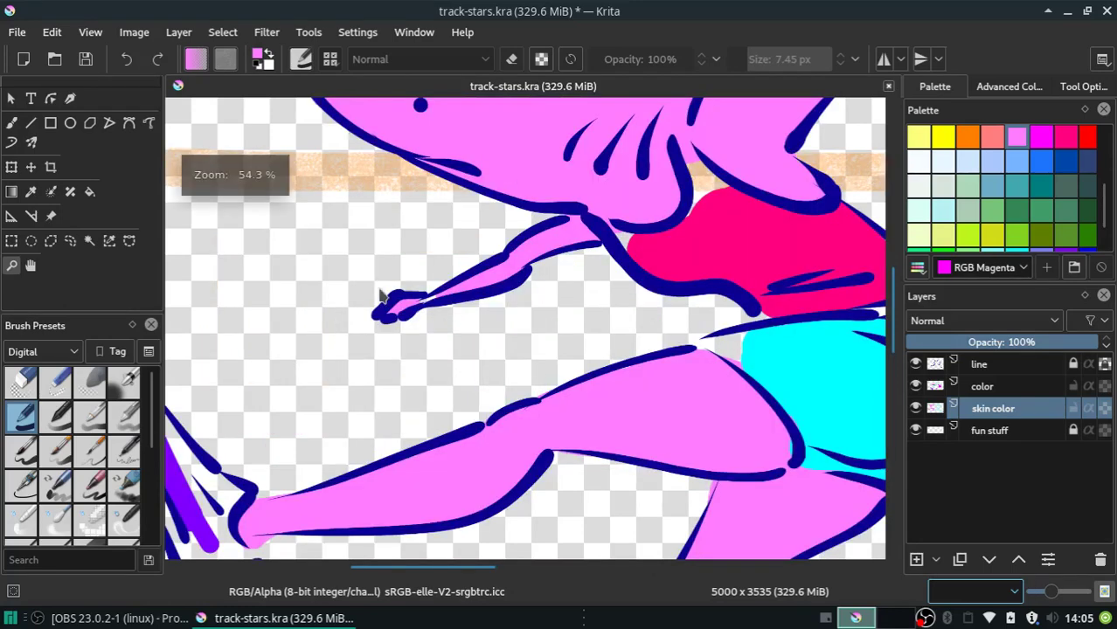
Switch to the Basic-1 freehand brush at 40 px.
{"action": "key", "text": "b"}
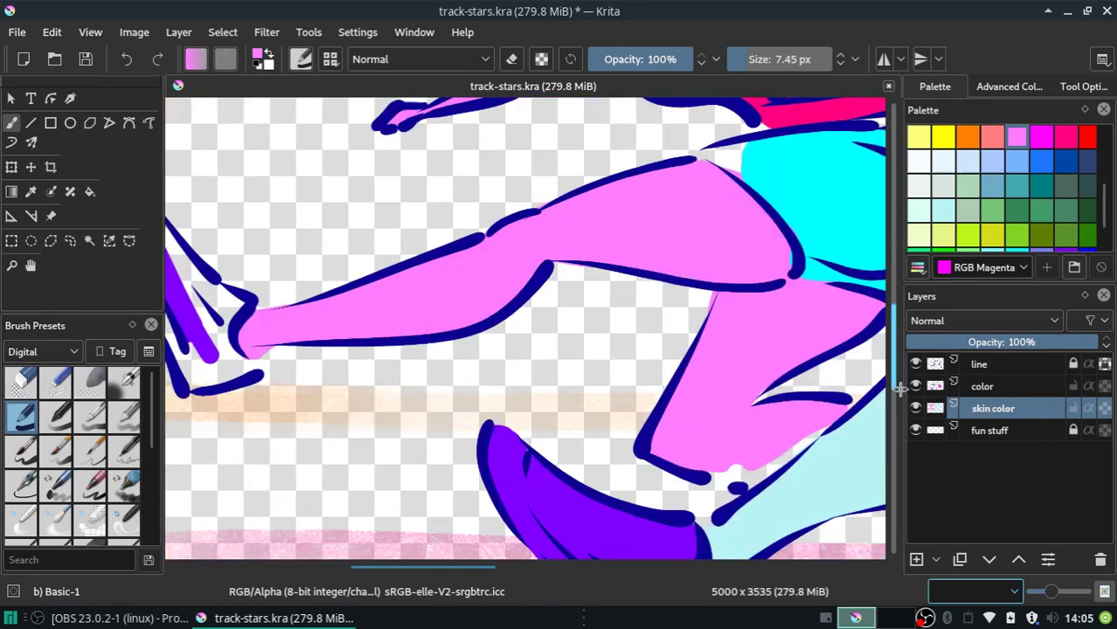
{"action": "left_click_drag", "start_coordinate": [895, 345], "coordinate": [901, 386]}
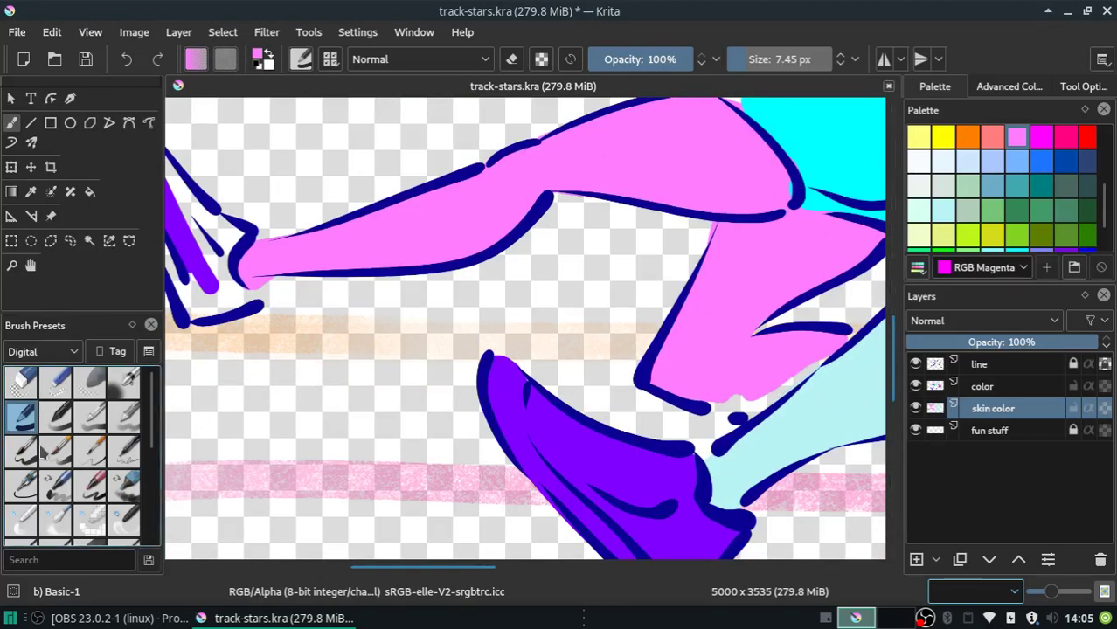
{"action": "left_click", "coordinate": [56, 418]}
{"action": "left_click", "coordinate": [22, 415]}
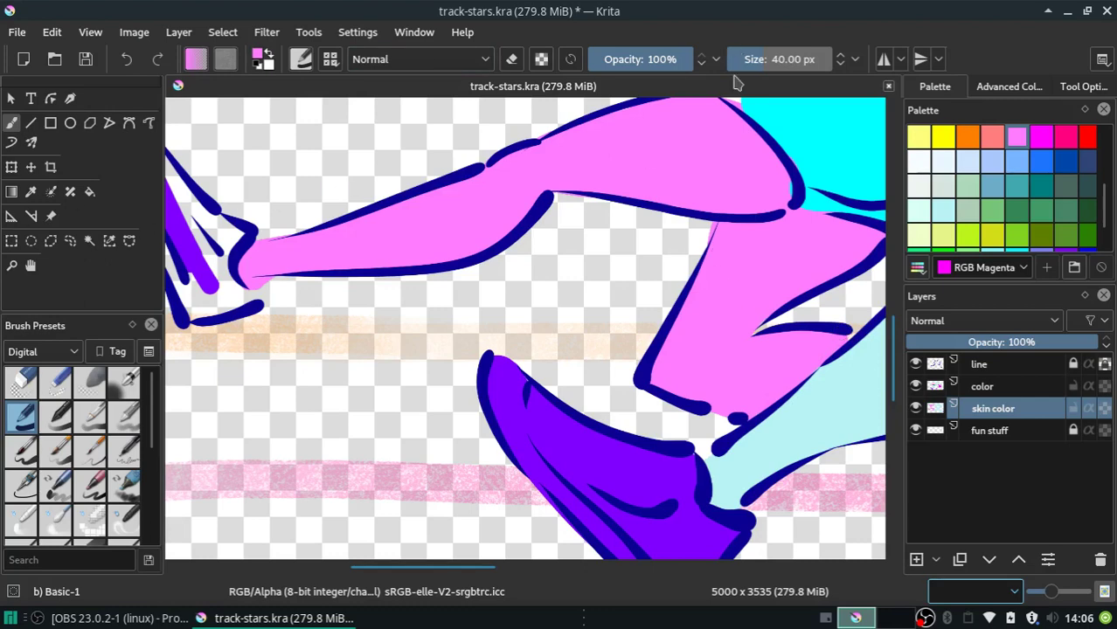
{"action": "left_click_drag", "start_coordinate": [504, 570], "coordinate": [562, 570]}
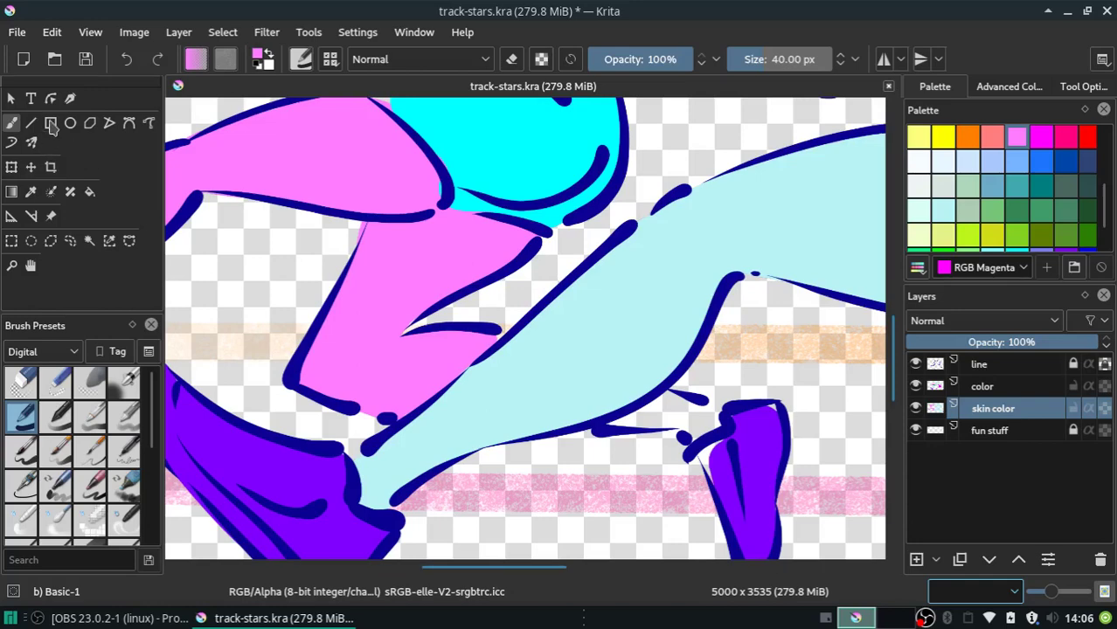
{"action": "left_click", "coordinate": [10, 125]}
Fill the far leg's gap above the purple shoe with pink, then set a 10.46 px eraser brush.
{"action": "mouse_move", "coordinate": [620, 423]}
{"action": "left_mouse_down"}
{"action": "mouse_move", "coordinate": [664, 413]}
{"action": "mouse_move", "coordinate": [707, 434]}
{"action": "left_mouse_up"}
{"action": "left_click_drag", "start_coordinate": [708, 420], "coordinate": [672, 408]}
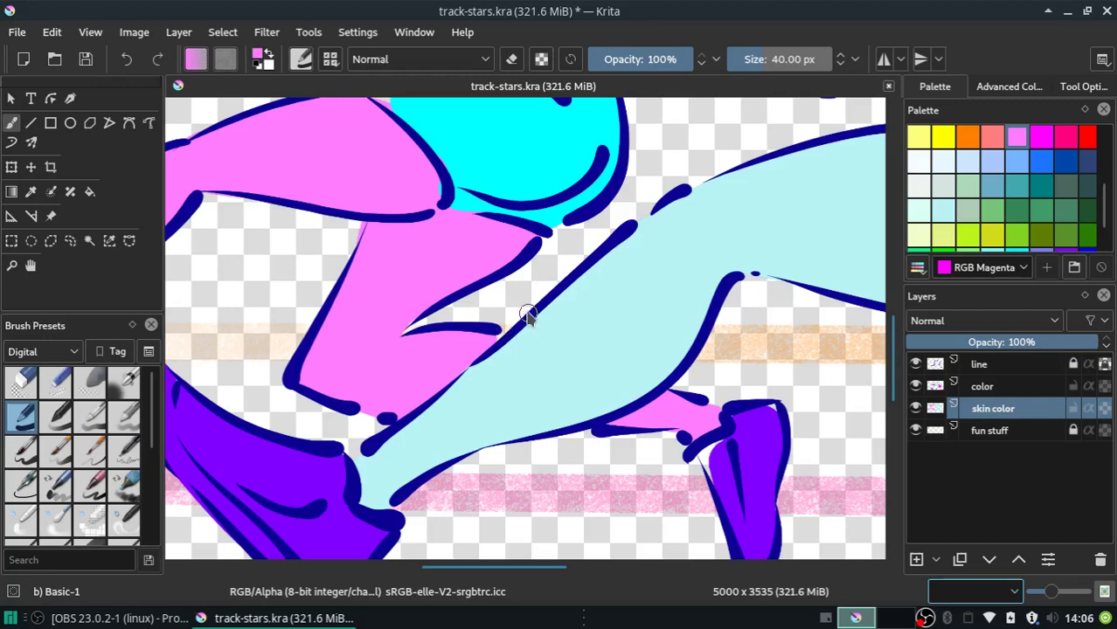
{"action": "left_click_drag", "start_coordinate": [274, 93], "coordinate": [532, 275]}
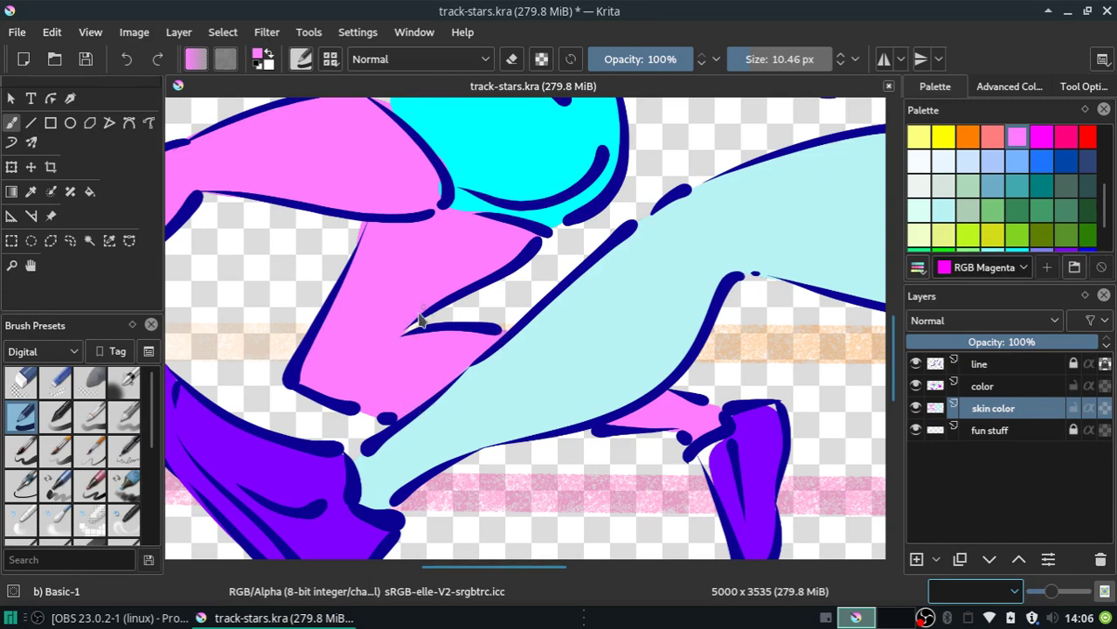
{"action": "left_click", "coordinate": [512, 58]}
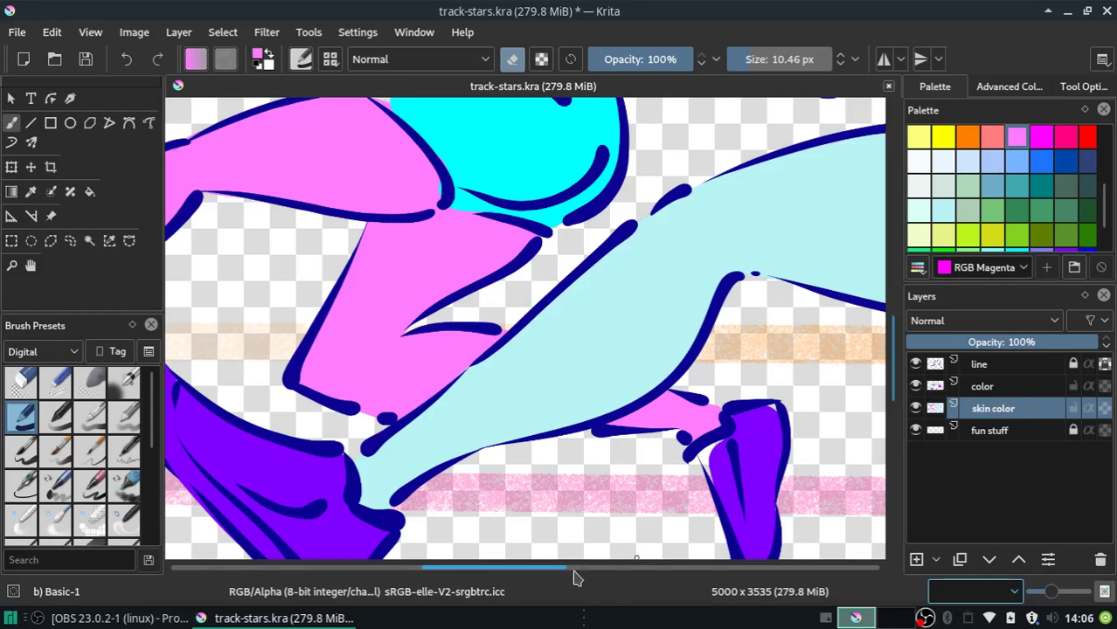
{"action": "left_click_drag", "start_coordinate": [560, 568], "coordinate": [470, 568]}
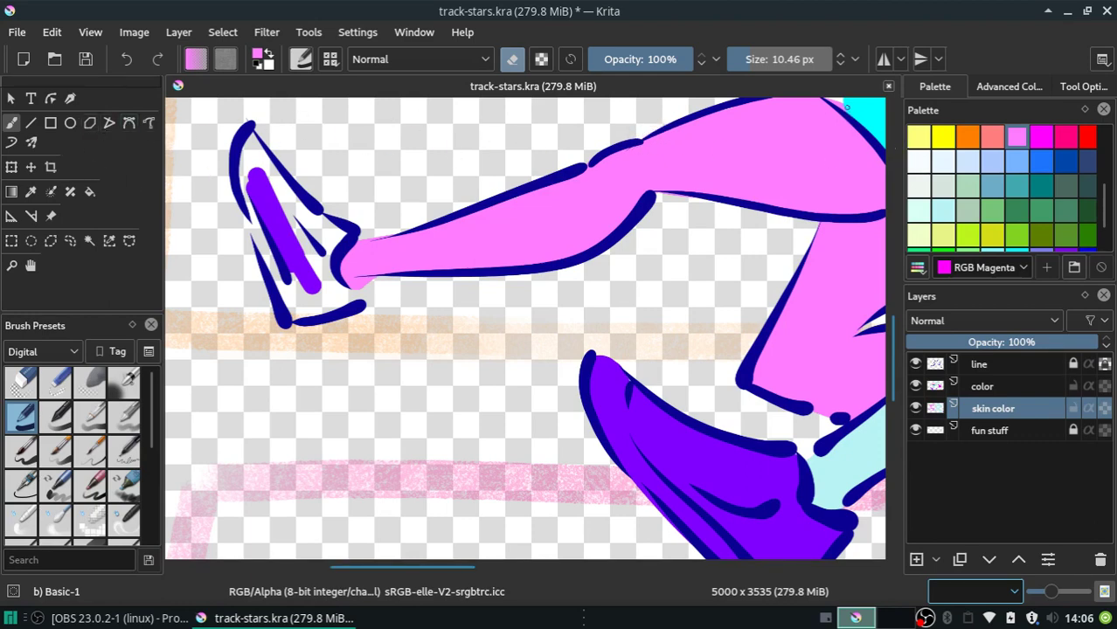
Sample the shoe purple and fill the front shoe with it using a 40 px brush, undoing the stroke that went too far.
{"action": "left_click", "coordinate": [30, 191]}
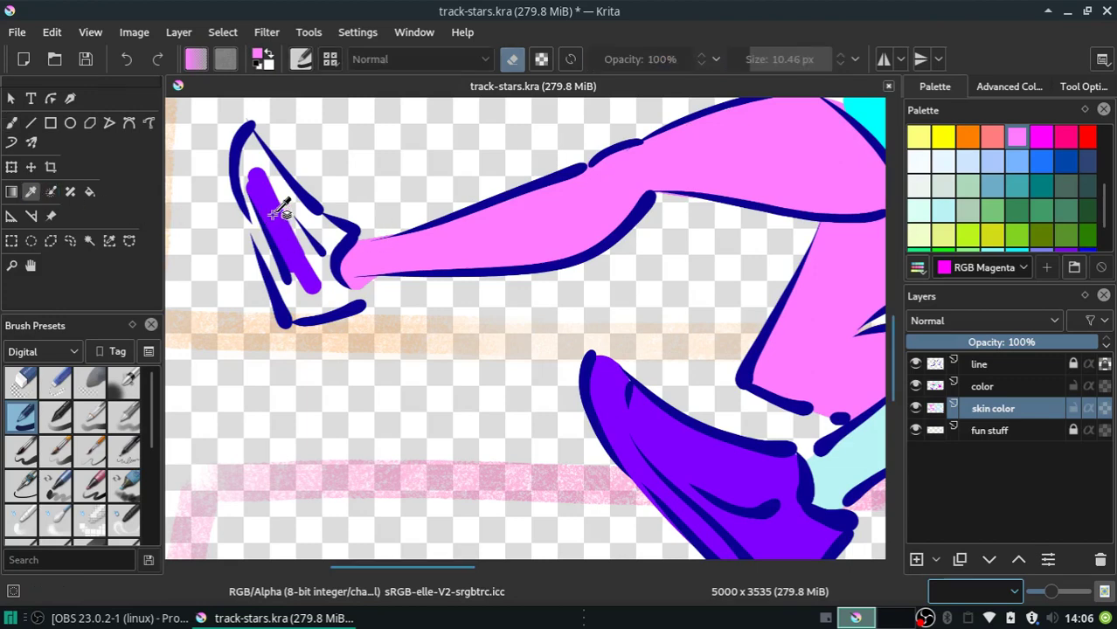
{"action": "left_click", "coordinate": [256, 204]}
{"action": "key", "text": "b"}
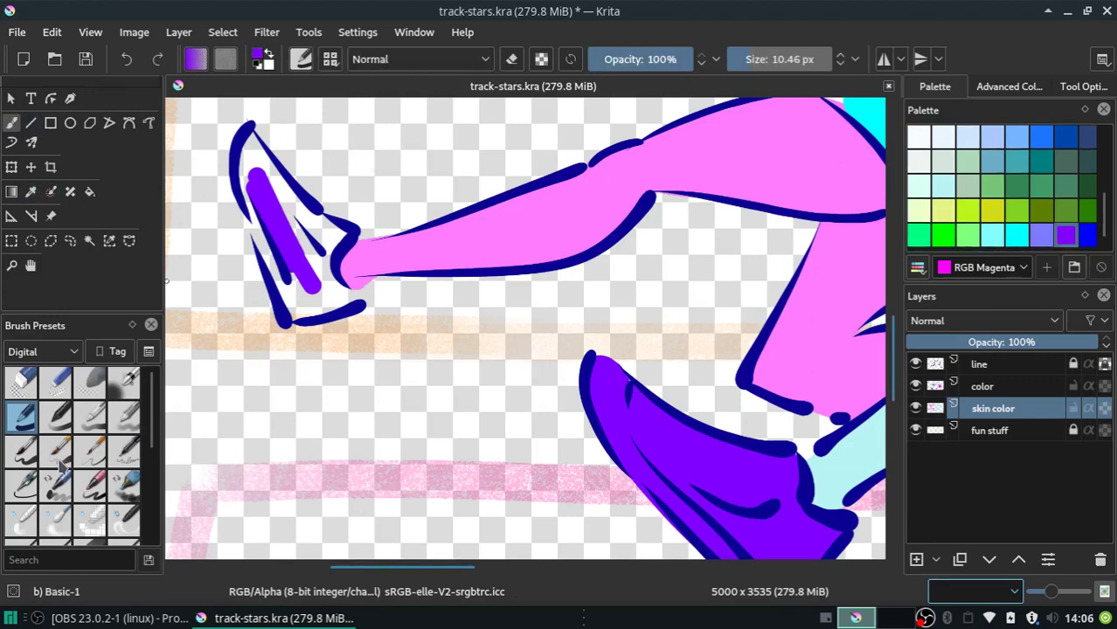
{"action": "left_click", "coordinate": [21, 417]}
{"action": "mouse_move", "coordinate": [256, 208]}
{"action": "left_mouse_down"}
{"action": "mouse_move", "coordinate": [247, 162]}
{"action": "mouse_move", "coordinate": [255, 205]}
{"action": "left_mouse_up"}
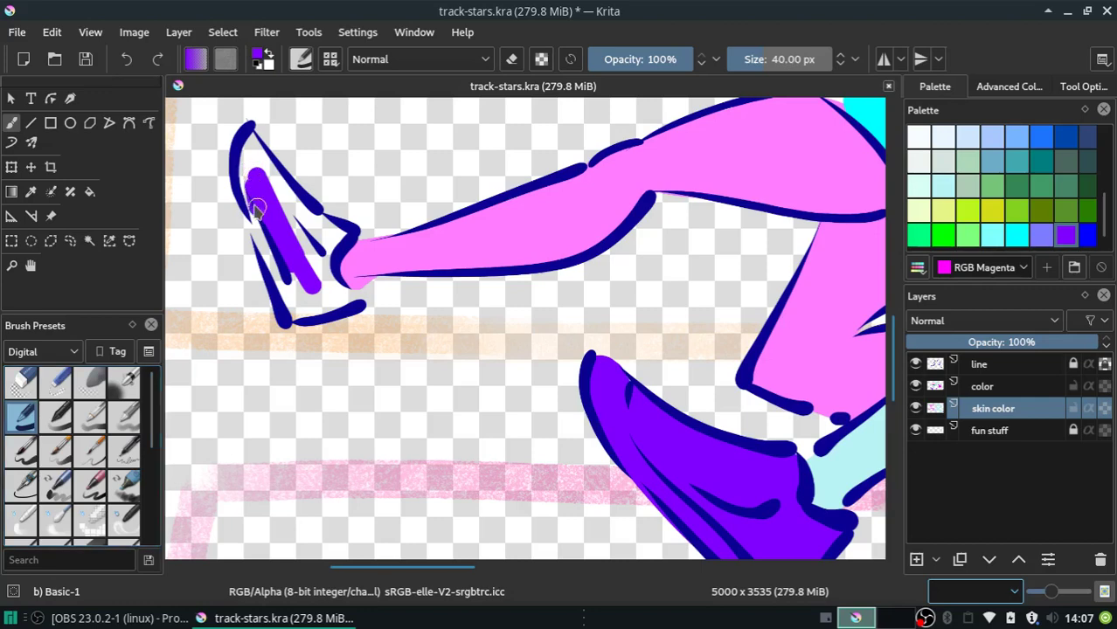
{"action": "mouse_move", "coordinate": [248, 157]}
{"action": "left_mouse_down"}
{"action": "mouse_move", "coordinate": [252, 201]}
{"action": "mouse_move", "coordinate": [252, 139]}
{"action": "mouse_move", "coordinate": [319, 271]}
{"action": "mouse_move", "coordinate": [250, 187]}
{"action": "mouse_move", "coordinate": [288, 284]}
{"action": "left_mouse_up"}
{"action": "mouse_move", "coordinate": [253, 209]}
{"action": "left_mouse_down"}
{"action": "mouse_move", "coordinate": [306, 317]}
{"action": "mouse_move", "coordinate": [354, 303]}
{"action": "mouse_move", "coordinate": [307, 307]}
{"action": "mouse_move", "coordinate": [314, 292]}
{"action": "mouse_move", "coordinate": [341, 289]}
{"action": "mouse_move", "coordinate": [319, 274]}
{"action": "mouse_move", "coordinate": [295, 295]}
{"action": "mouse_move", "coordinate": [354, 299]}
{"action": "mouse_move", "coordinate": [314, 295]}
{"action": "mouse_move", "coordinate": [324, 225]}
{"action": "mouse_move", "coordinate": [335, 234]}
{"action": "mouse_move", "coordinate": [314, 223]}
{"action": "left_mouse_up"}
{"action": "key", "text": "ctrl+z"}
{"action": "key", "text": "ctrl+z"}
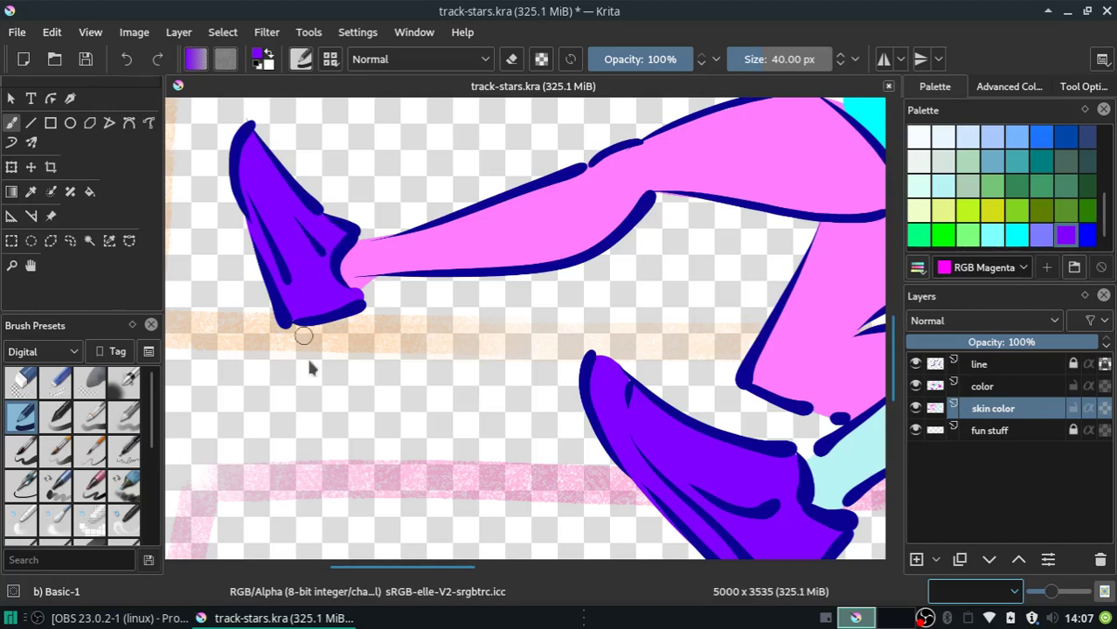
Touch up the gaps beside and on top of the lower purple shoe.
{"action": "left_click_drag", "start_coordinate": [618, 387], "coordinate": [623, 391]}
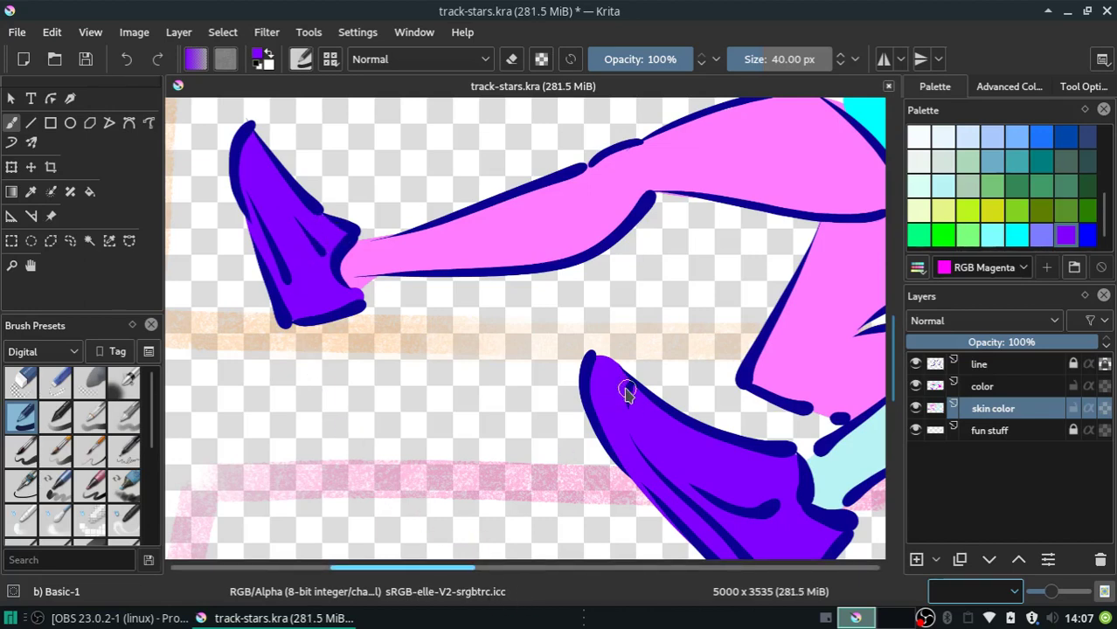
{"action": "left_click_drag", "start_coordinate": [463, 568], "coordinate": [583, 568]}
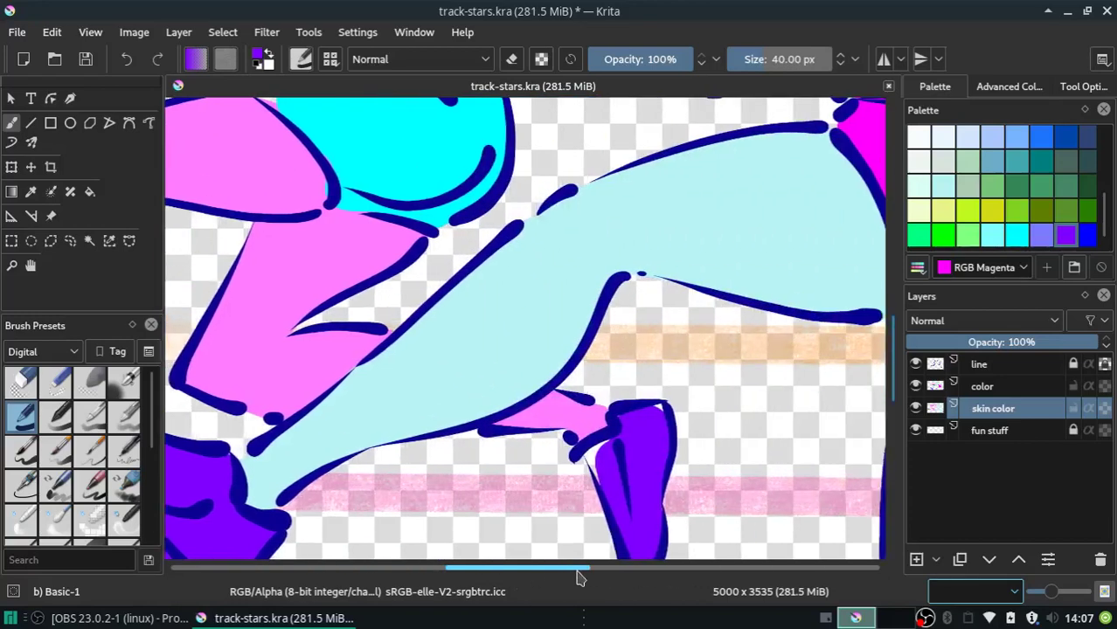
{"action": "left_click_drag", "start_coordinate": [575, 460], "coordinate": [579, 457]}
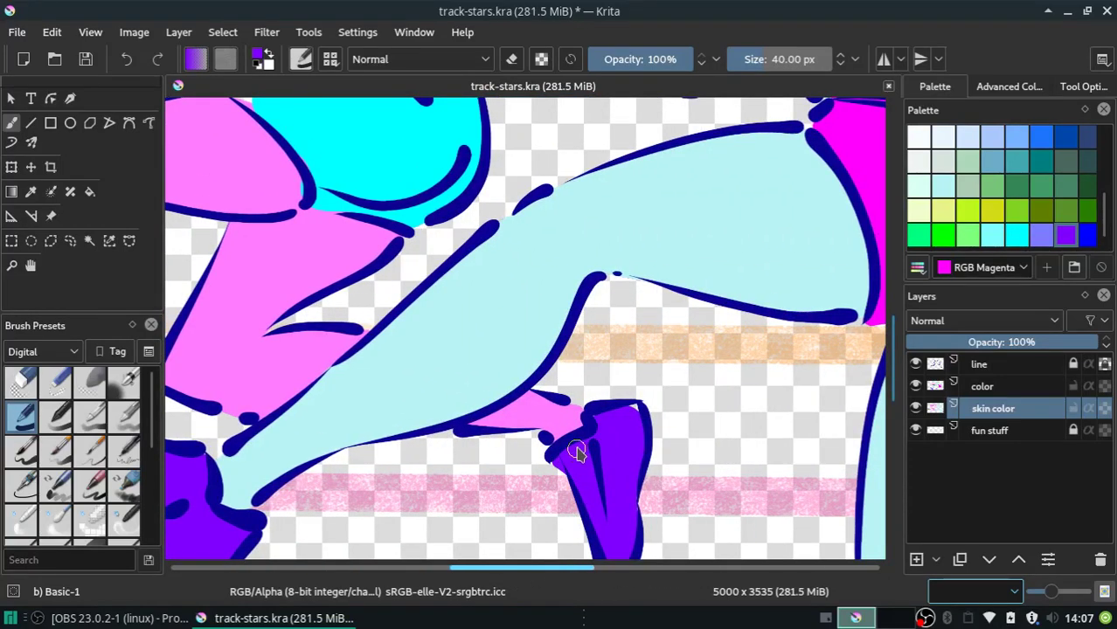
{"action": "left_click_drag", "start_coordinate": [629, 414], "coordinate": [631, 420]}
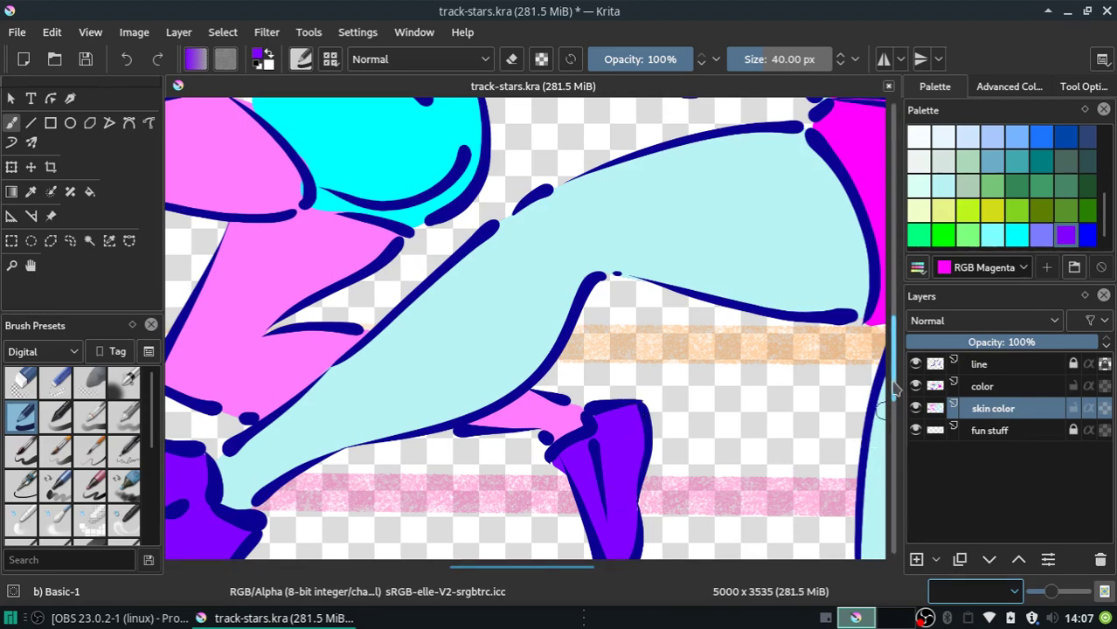
{"action": "scroll", "coordinate": [894, 389], "scroll_direction": "down", "scroll_amount": 3}
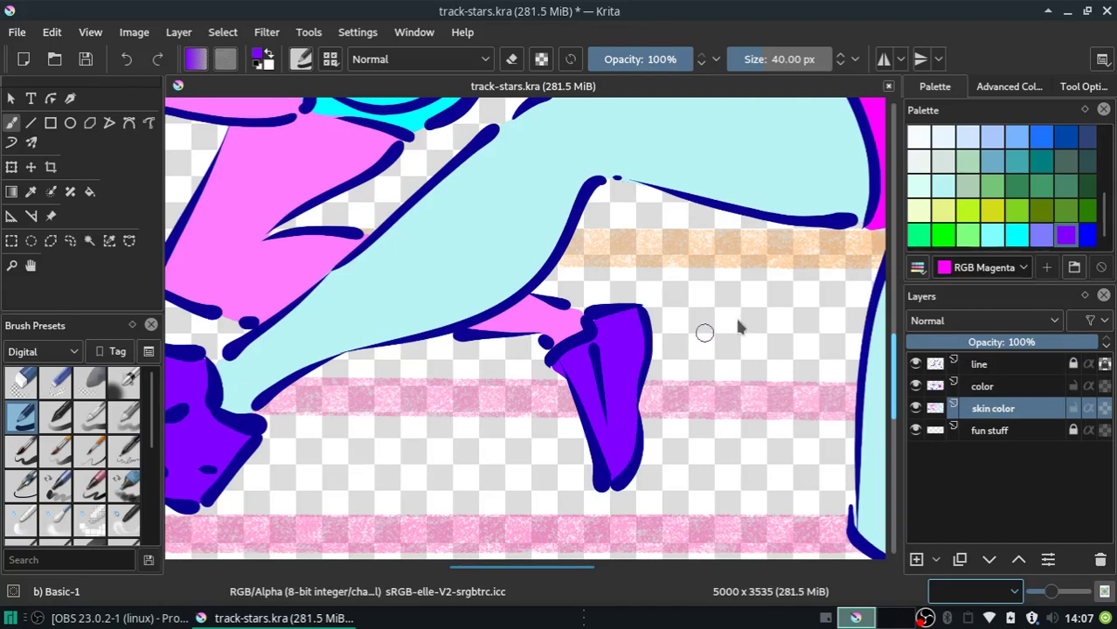
{"action": "scroll", "coordinate": [892, 389], "scroll_direction": "up", "scroll_amount": 1}
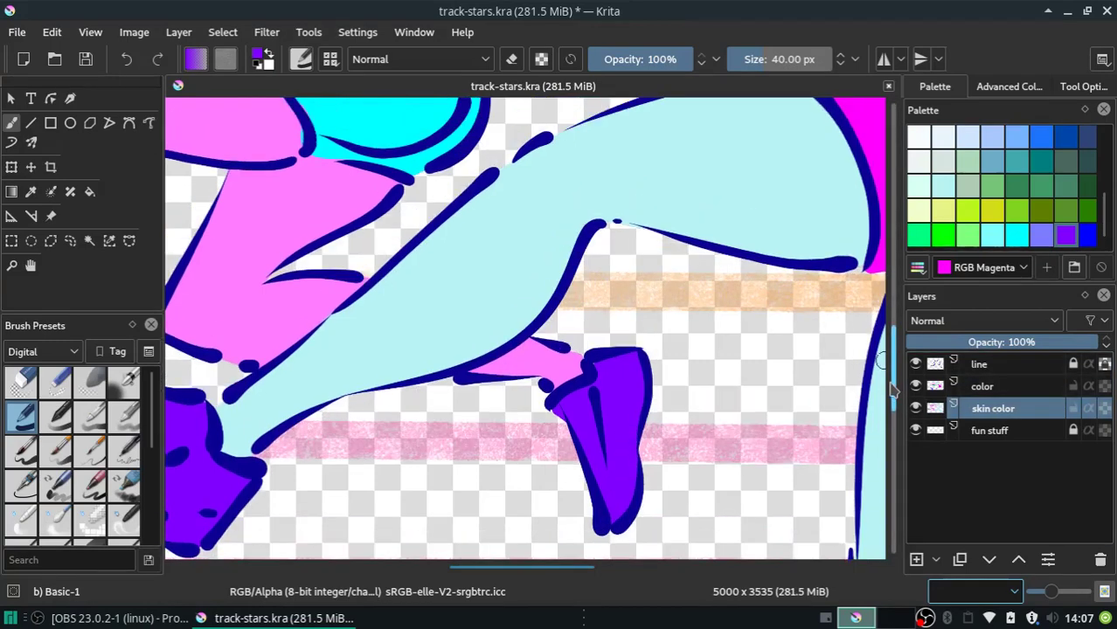
{"action": "left_click", "coordinate": [995, 395]}
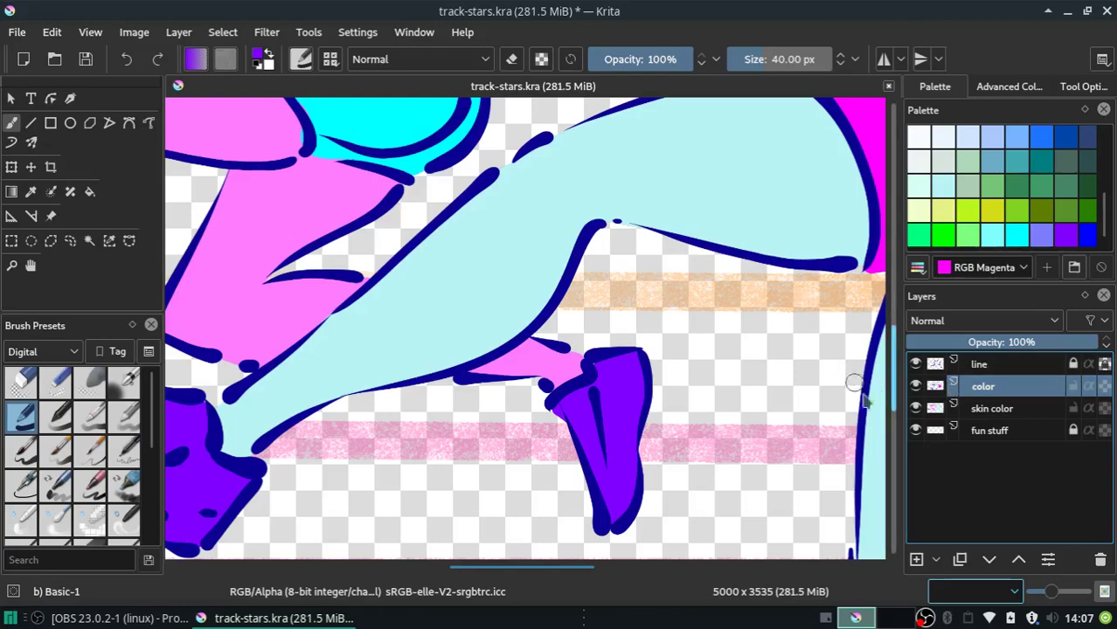
Fill the small white gap at the tip of the shorts with sampled cyan.
{"action": "scroll", "coordinate": [892, 363], "scroll_direction": "up", "scroll_amount": 5}
{"action": "scroll", "coordinate": [892, 363], "scroll_direction": "up", "scroll_amount": 4}
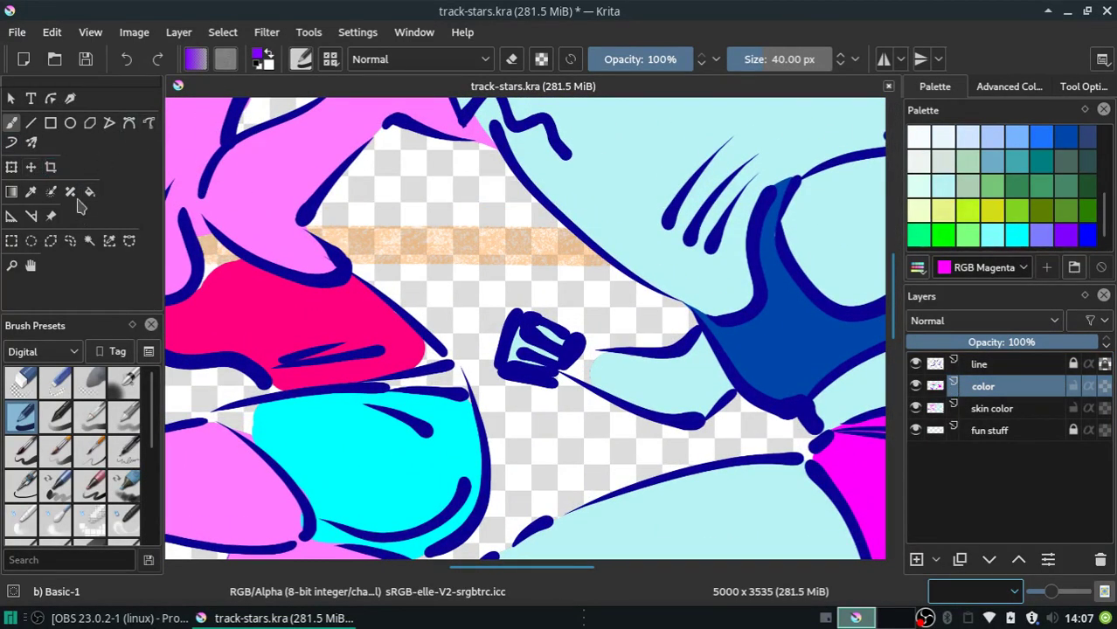
{"action": "left_click", "coordinate": [31, 192]}
{"action": "left_click", "coordinate": [305, 438]}
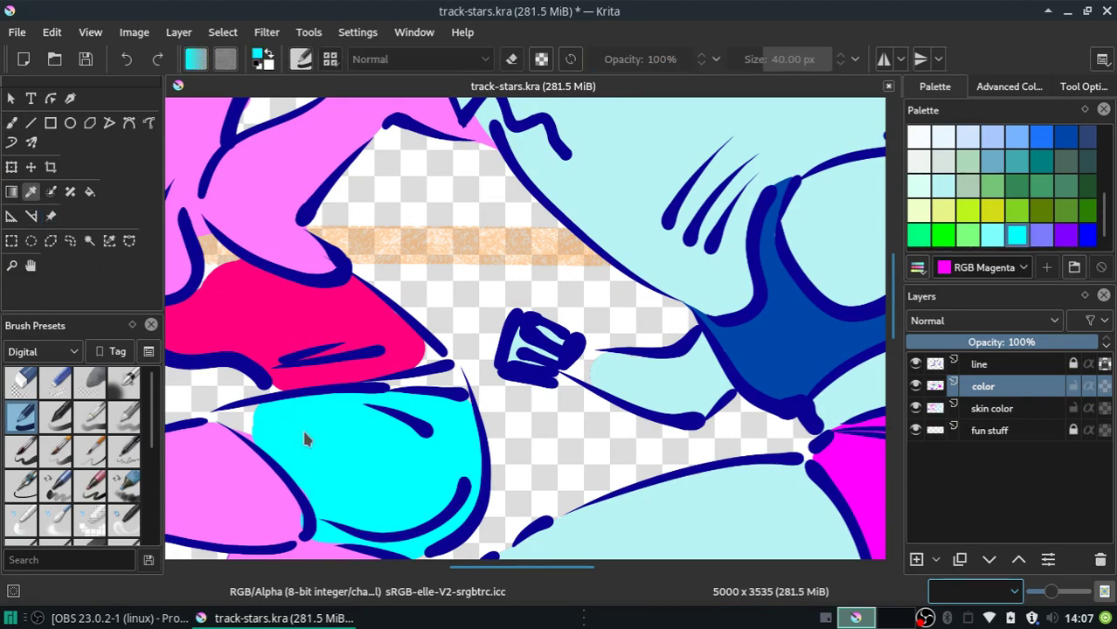
{"action": "left_click", "coordinate": [12, 125]}
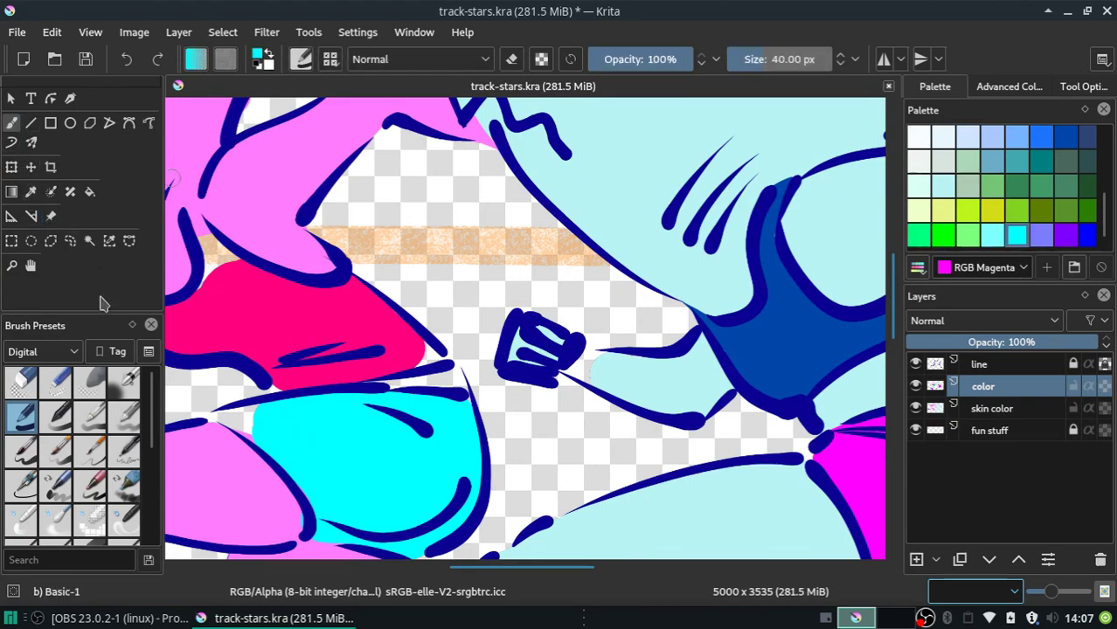
{"action": "left_click_drag", "start_coordinate": [228, 417], "coordinate": [241, 417]}
{"action": "left_click", "coordinate": [218, 417]}
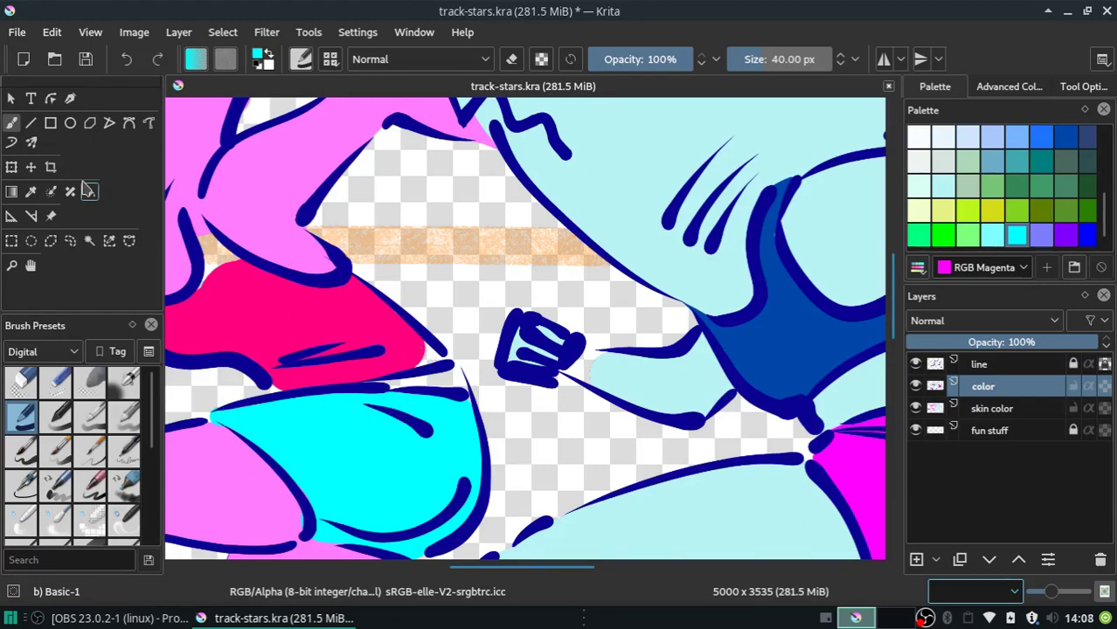
Paint sampled hot pink over the light-pink gap in the shirt top, redoing one stray stroke.
{"action": "left_click", "coordinate": [31, 192]}
{"action": "left_click", "coordinate": [245, 299]}
{"action": "key", "text": "b"}
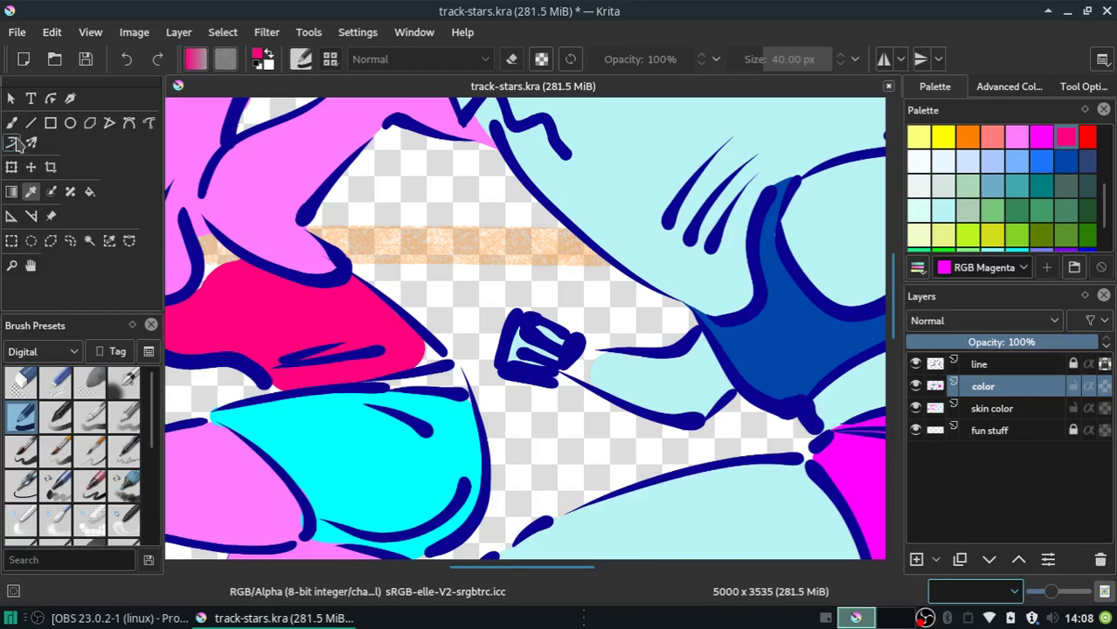
{"action": "left_click_drag", "start_coordinate": [203, 243], "coordinate": [229, 177]}
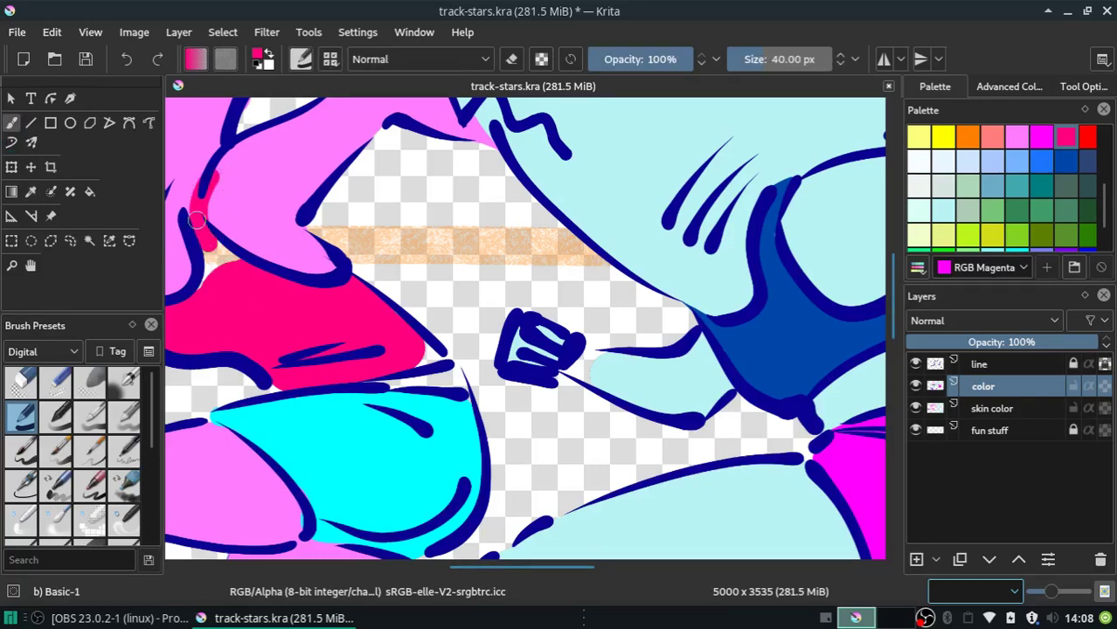
{"action": "key", "text": "ctrl+z"}
{"action": "mouse_move", "coordinate": [206, 241]}
{"action": "left_mouse_down"}
{"action": "mouse_move", "coordinate": [234, 276]}
{"action": "mouse_move", "coordinate": [220, 291]}
{"action": "mouse_move", "coordinate": [228, 262]}
{"action": "left_mouse_up"}
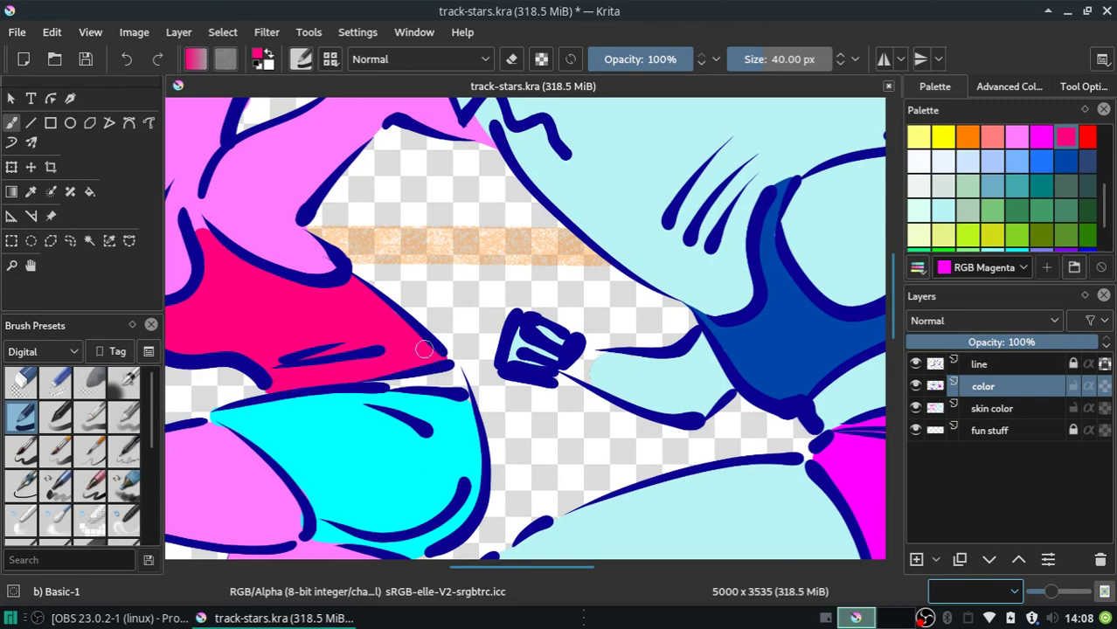
{"action": "left_click_drag", "start_coordinate": [482, 566], "coordinate": [423, 560]}
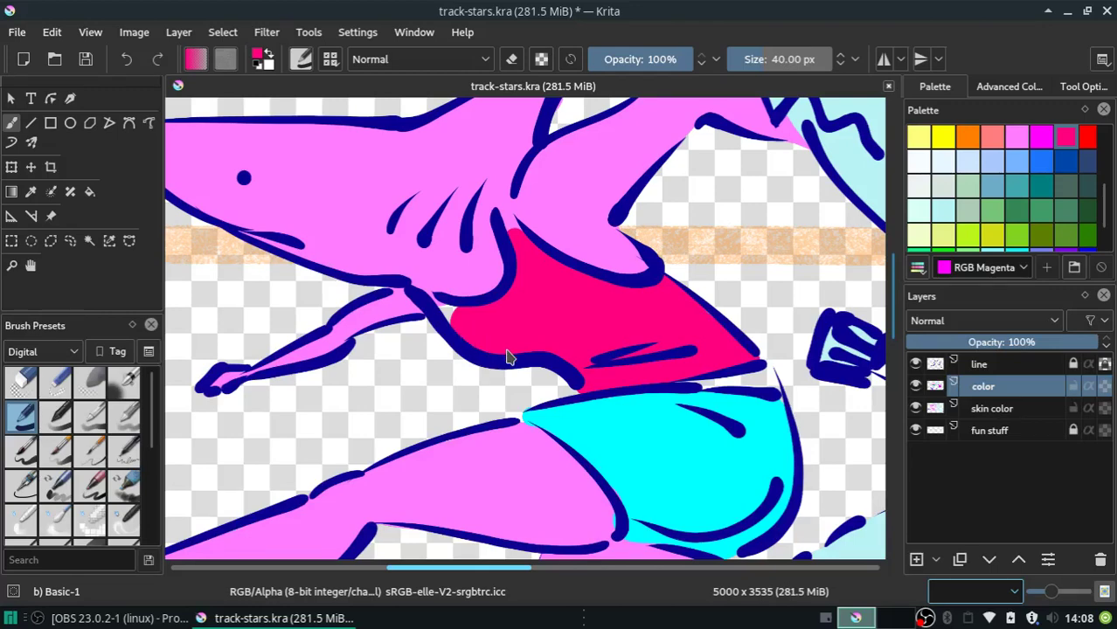
Fill the armpit gap with shirt magenta, undo the fin-crease stroke, and select the Basic-5 Size preset.
{"action": "left_click", "coordinate": [30, 191]}
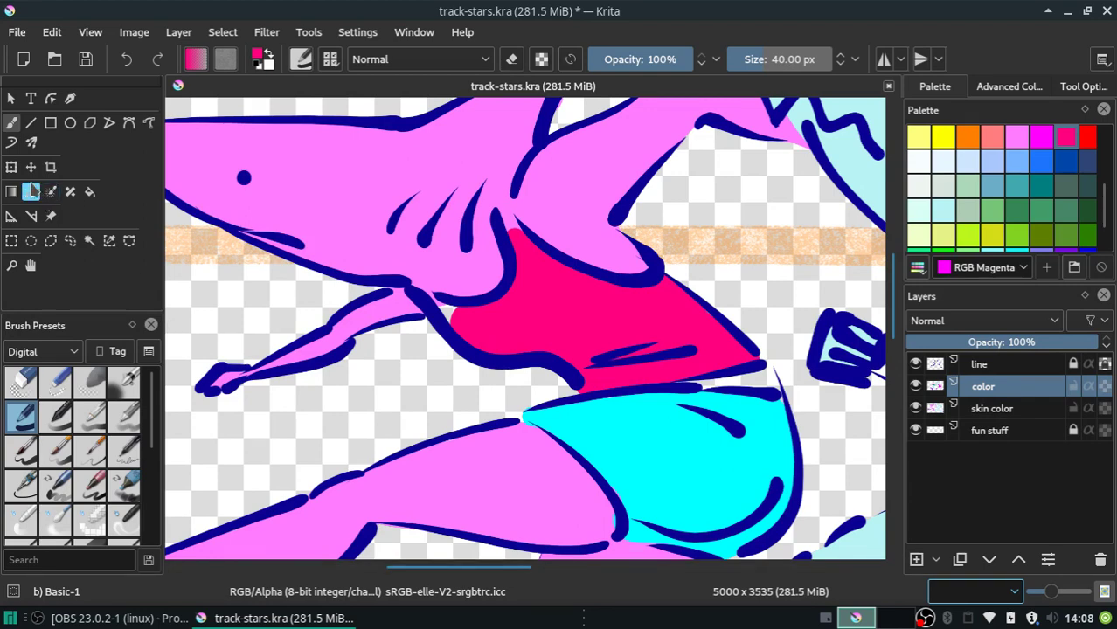
{"action": "left_click", "coordinate": [11, 124]}
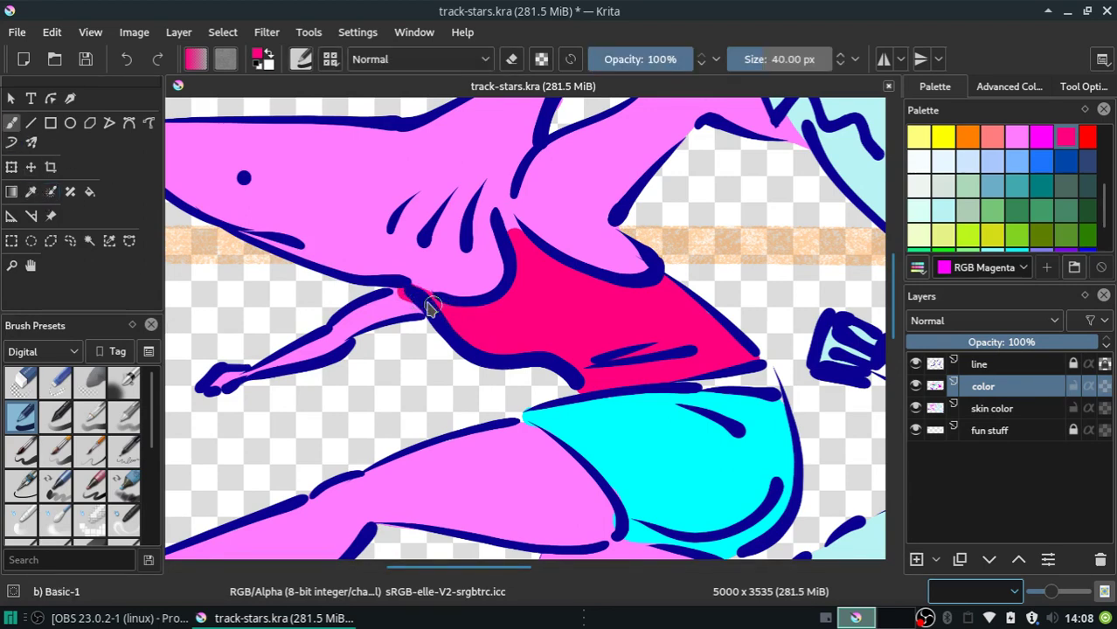
{"action": "left_click_drag", "start_coordinate": [418, 299], "coordinate": [437, 309]}
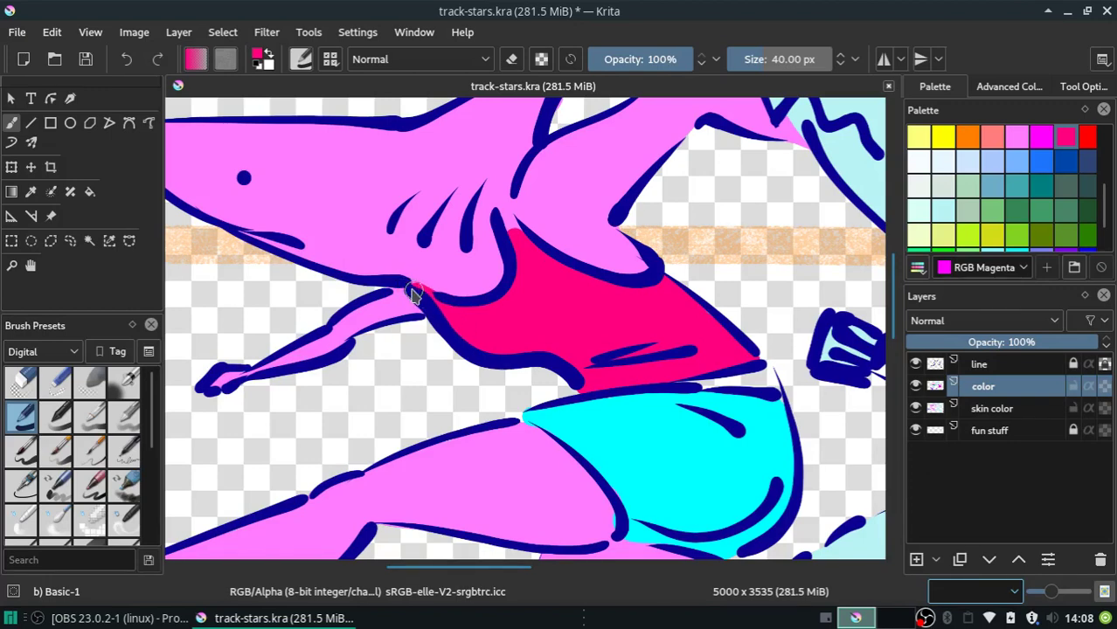
{"action": "left_click_drag", "start_coordinate": [511, 220], "coordinate": [526, 245]}
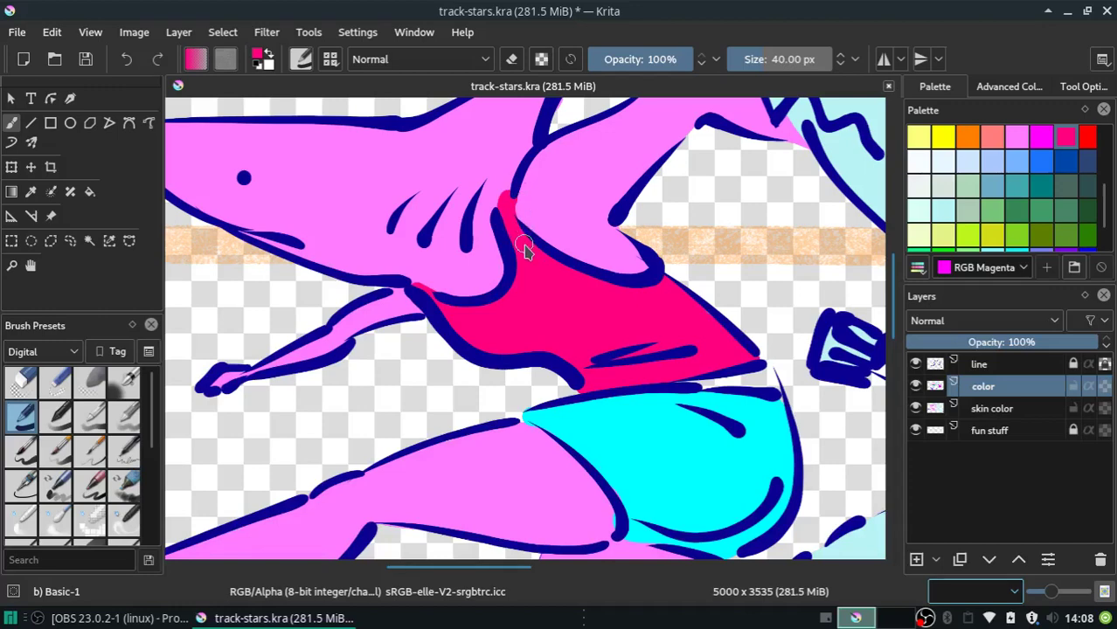
{"action": "key", "text": "ctrl+z"}
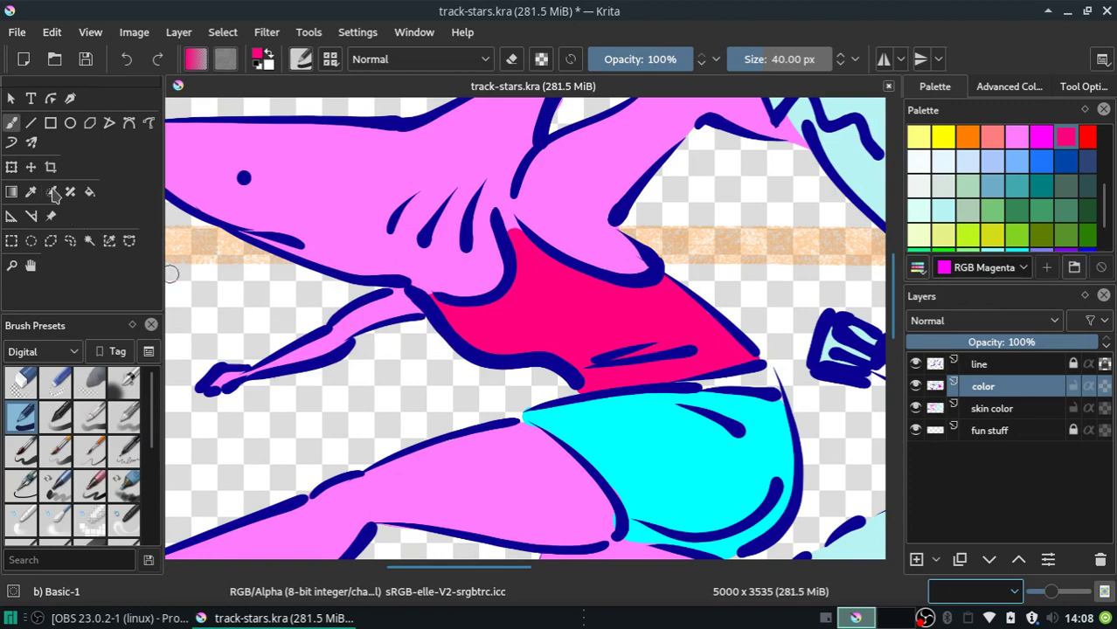
{"action": "left_click", "coordinate": [24, 453]}
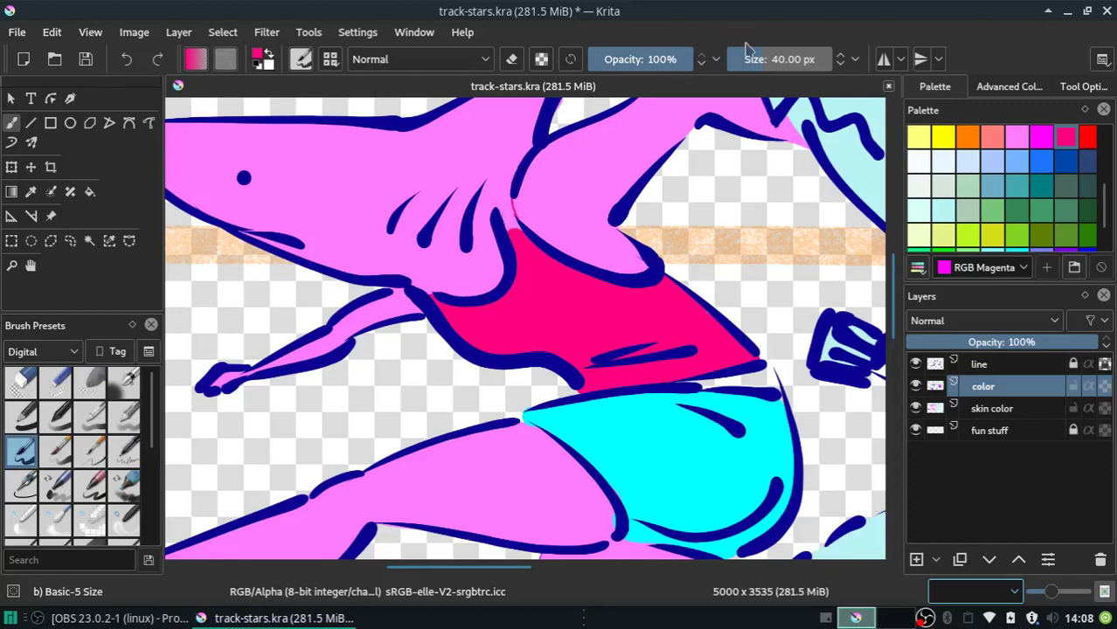
Set the brush size to 200 px.
{"action": "left_click", "coordinate": [790, 58]}
{"action": "left_click_drag", "start_coordinate": [817, 60], "coordinate": [809, 60]}
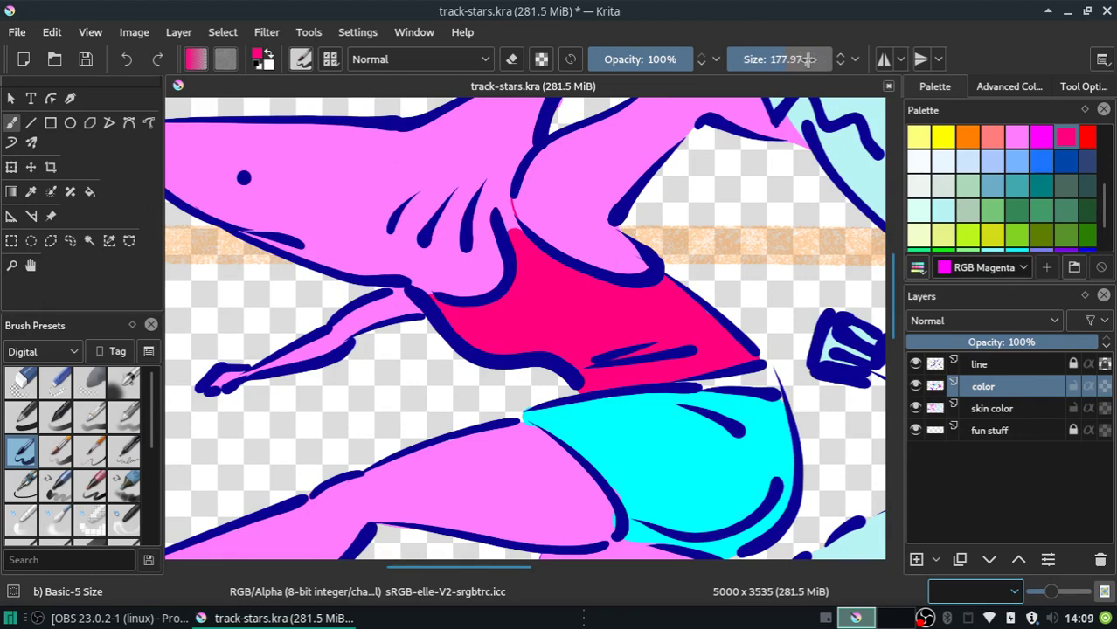
{"action": "left_click", "coordinate": [804, 60]}
{"action": "type", "text": "200"}
{"action": "key", "text": "Return"}
Cover the light streak at the shirt's neckline with solid magenta, undoing one misplaced stroke.
{"action": "mouse_move", "coordinate": [512, 231]}
{"action": "left_mouse_down"}
{"action": "mouse_move", "coordinate": [526, 205]}
{"action": "mouse_move", "coordinate": [516, 218]}
{"action": "mouse_move", "coordinate": [505, 162]}
{"action": "left_mouse_up"}
{"action": "key", "text": "ctrl+z"}
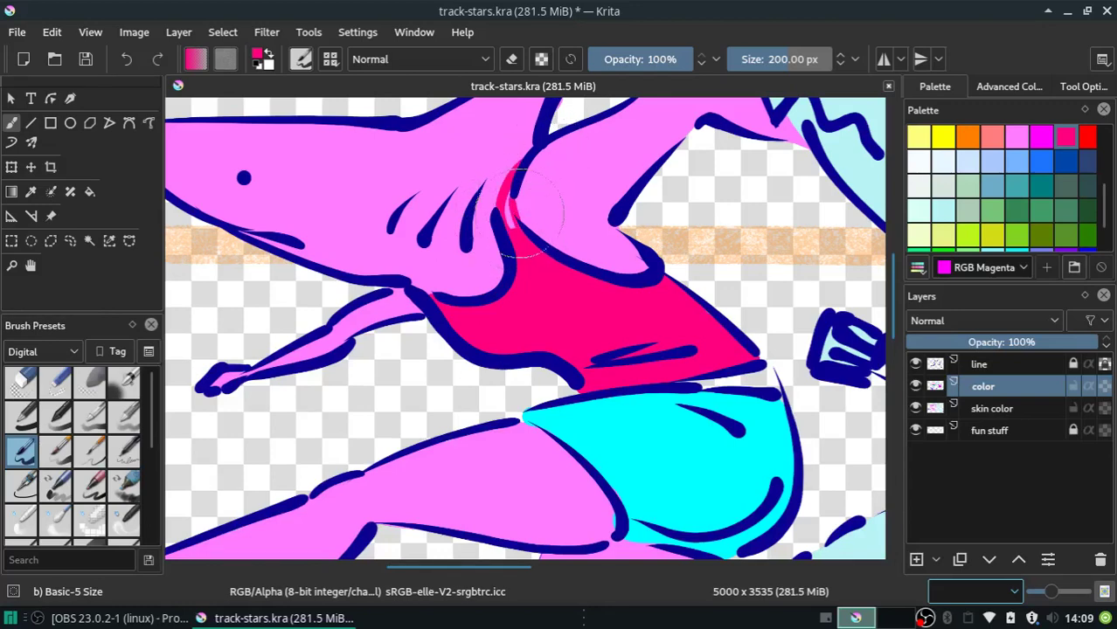
{"action": "left_click_drag", "start_coordinate": [513, 229], "coordinate": [516, 189]}
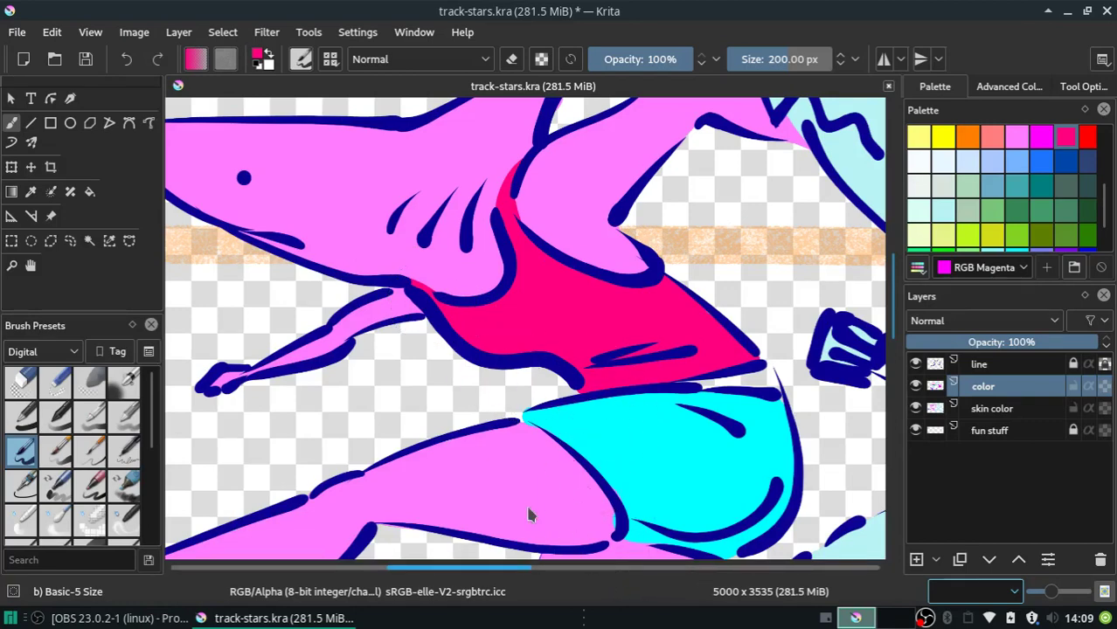
{"action": "left_click", "coordinate": [512, 59]}
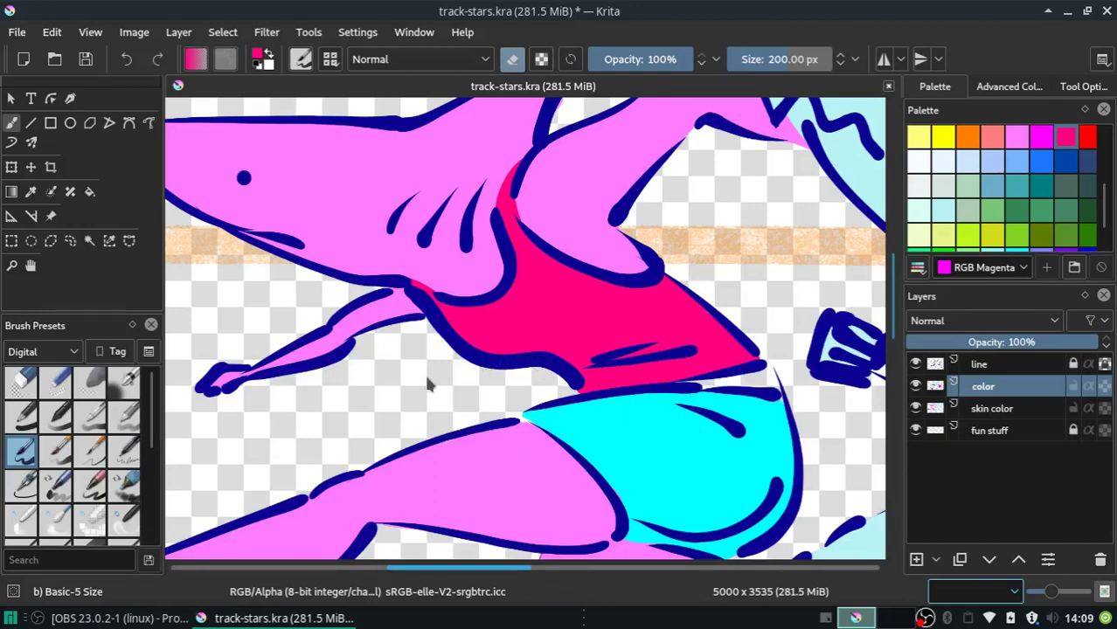
Sample the light pink skin and fill the skin gap at the shorts waistband on the skin color layer.
{"action": "left_click", "coordinate": [30, 191]}
{"action": "left_click", "coordinate": [310, 200]}
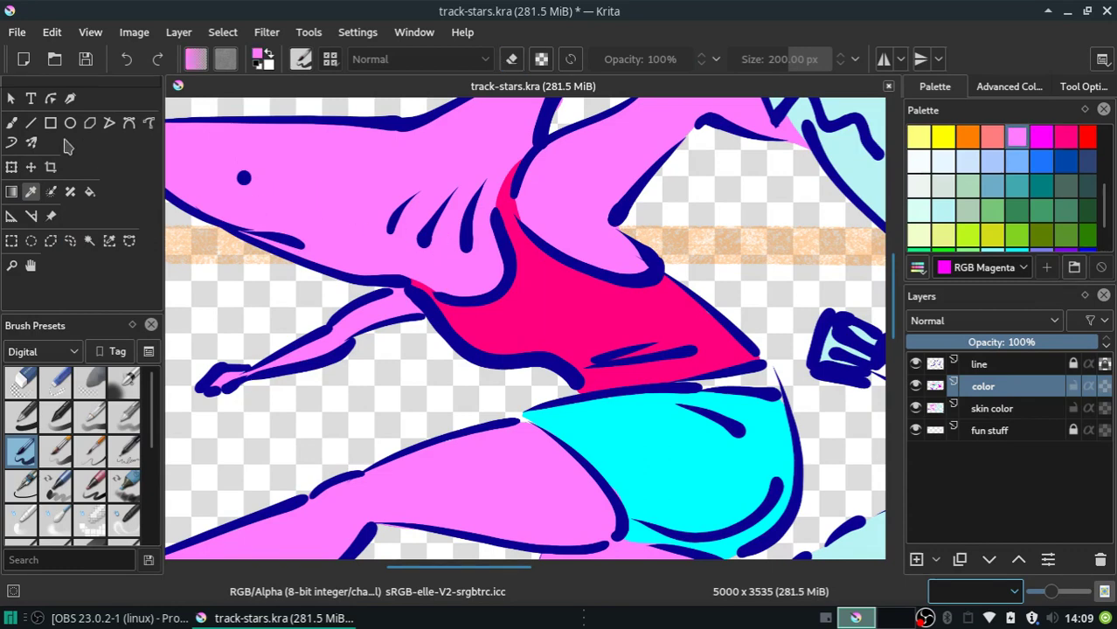
{"action": "left_click", "coordinate": [12, 123]}
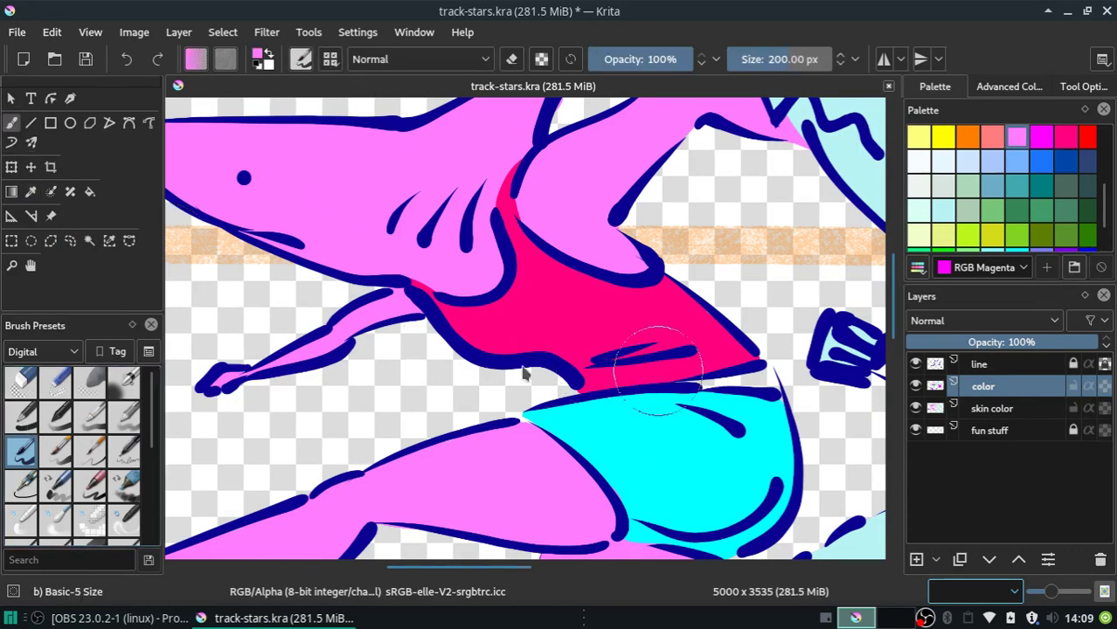
{"action": "left_click", "coordinate": [1006, 409]}
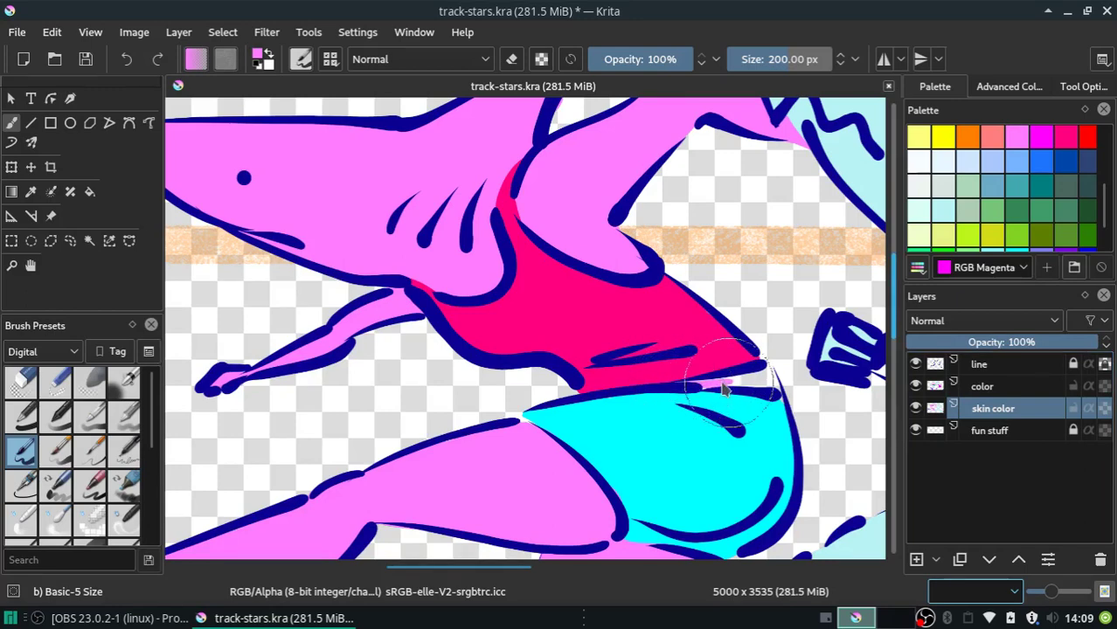
{"action": "left_click_drag", "start_coordinate": [708, 384], "coordinate": [762, 384]}
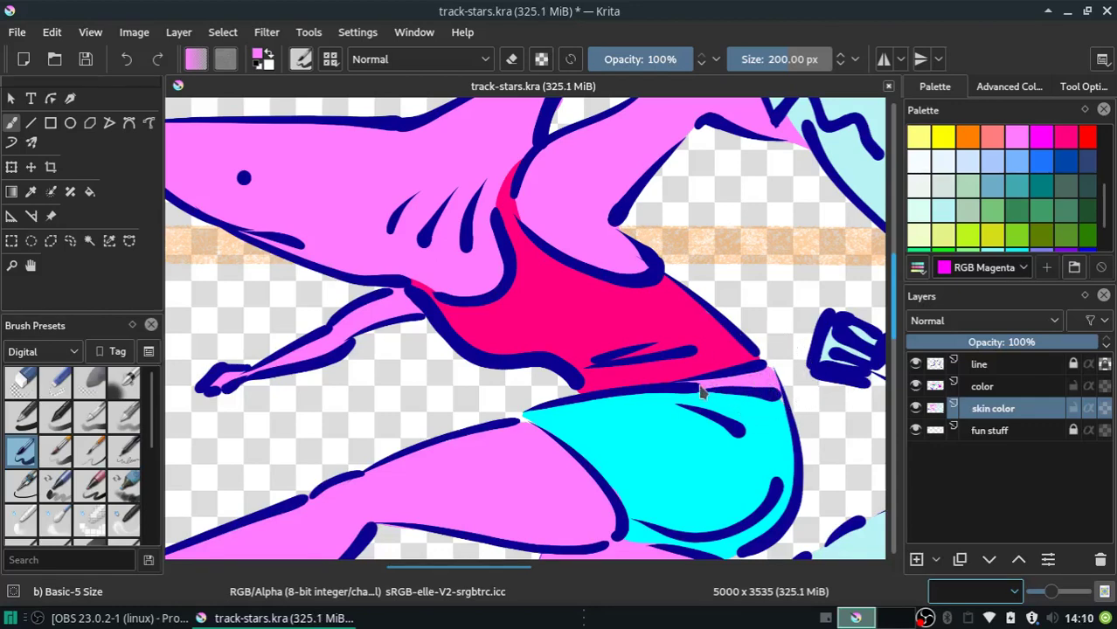
Erase the stray pink speck above the fin and save the drawing.
{"action": "scroll", "coordinate": [502, 574], "scroll_direction": "down", "scroll_amount": 3}
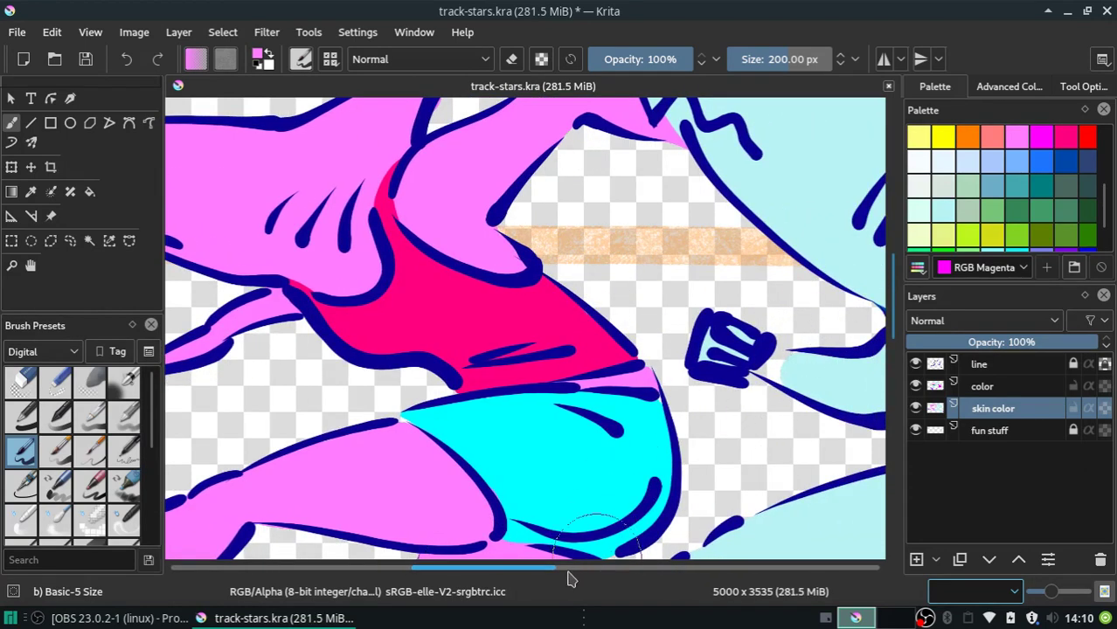
{"action": "scroll", "coordinate": [503, 574], "scroll_direction": "up", "scroll_amount": 6}
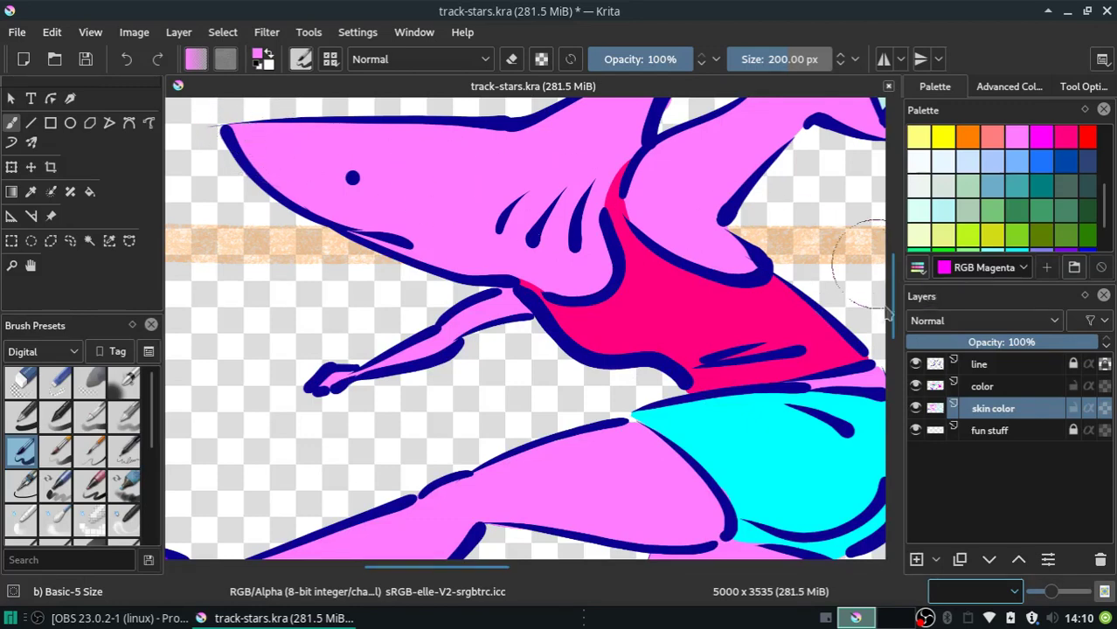
{"action": "scroll", "coordinate": [891, 311], "scroll_direction": "up", "scroll_amount": 3}
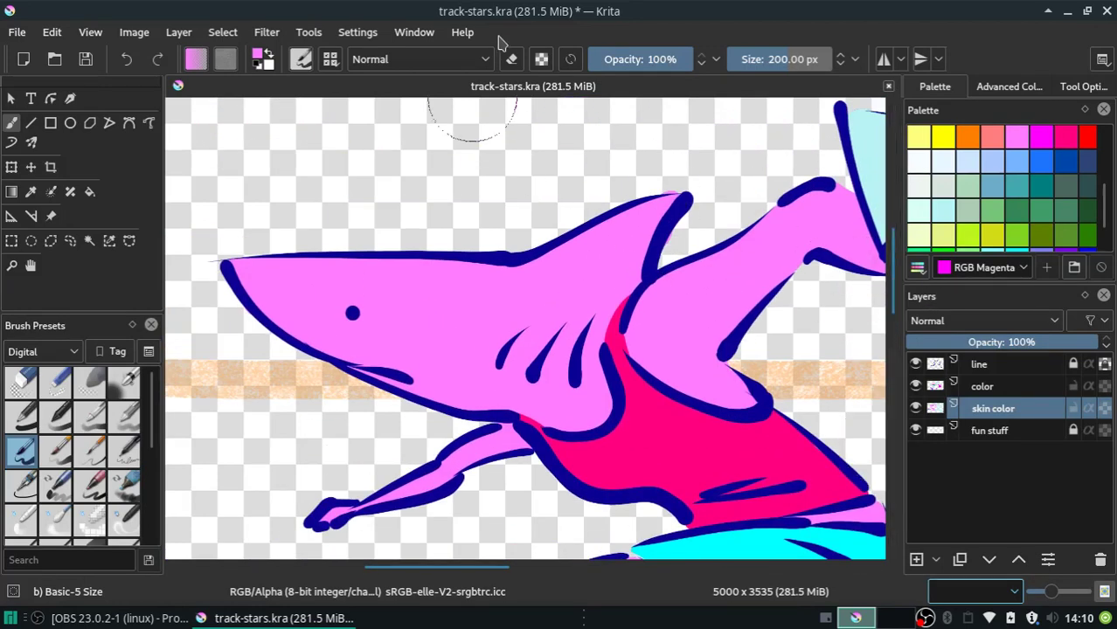
{"action": "left_click", "coordinate": [512, 59]}
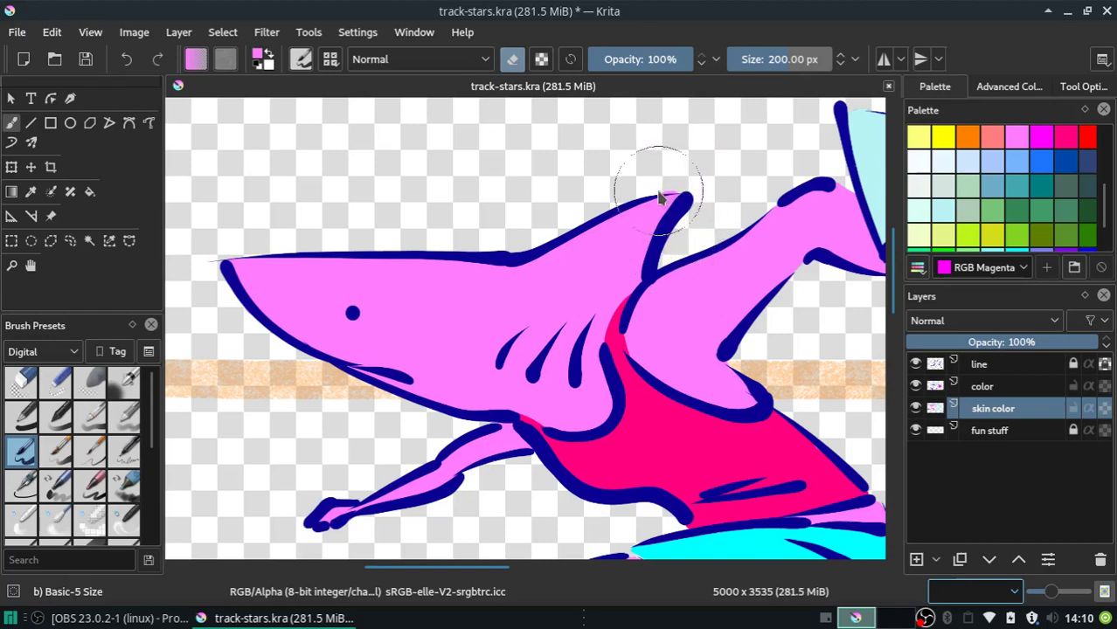
{"action": "left_click_drag", "start_coordinate": [675, 178], "coordinate": [684, 187]}
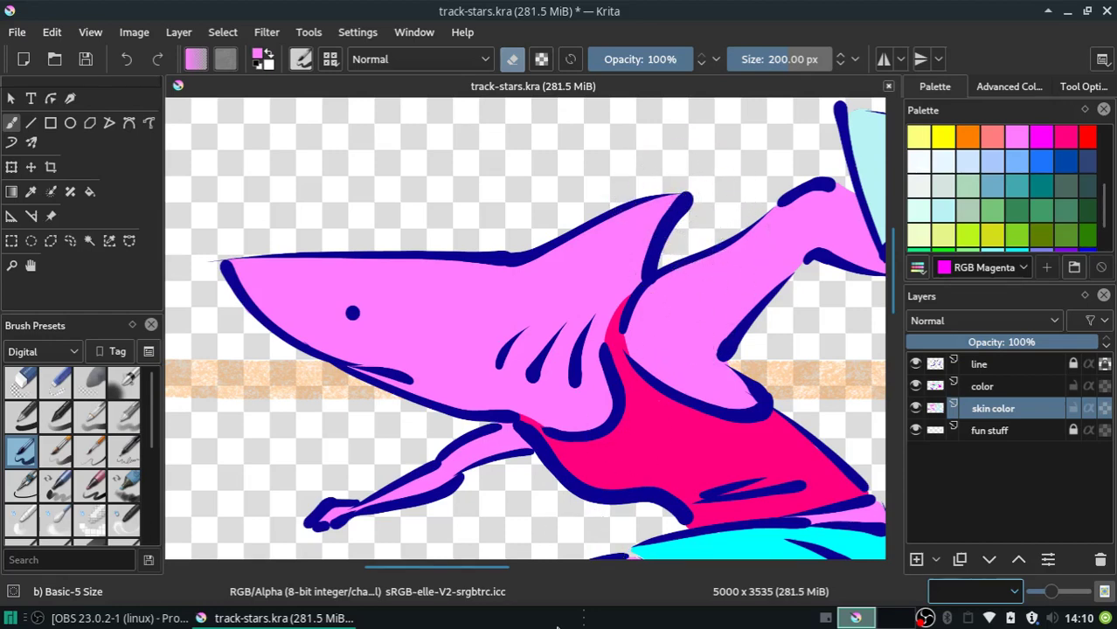
{"action": "key", "text": "ctrl+s"}
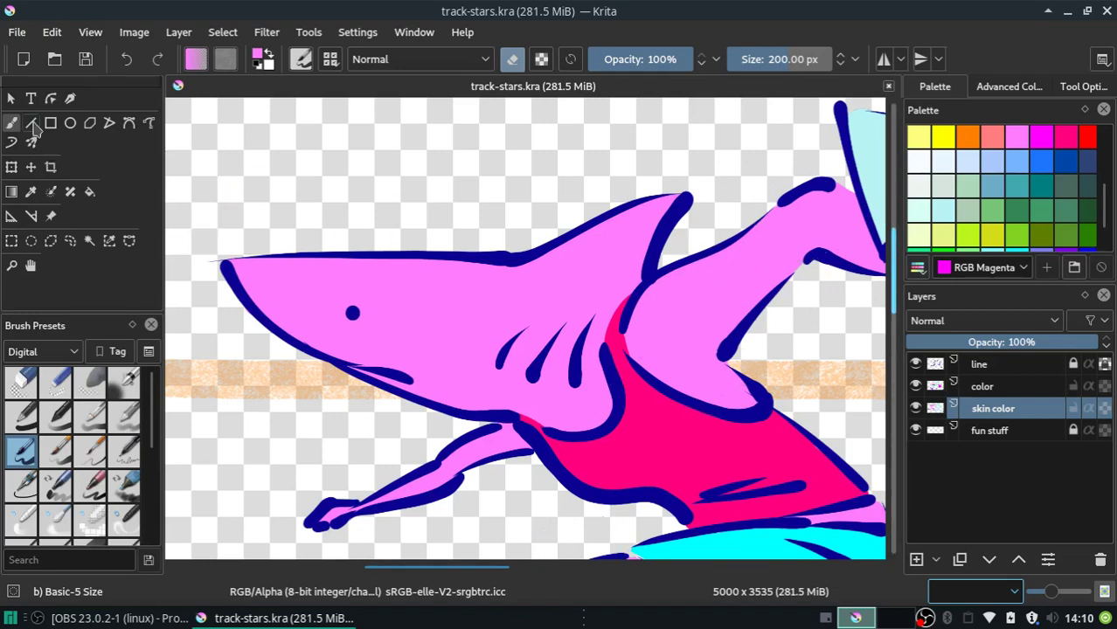
Return to the Basic-1 40 px brush and pan right to the light-blue shark.
{"action": "left_click", "coordinate": [25, 415]}
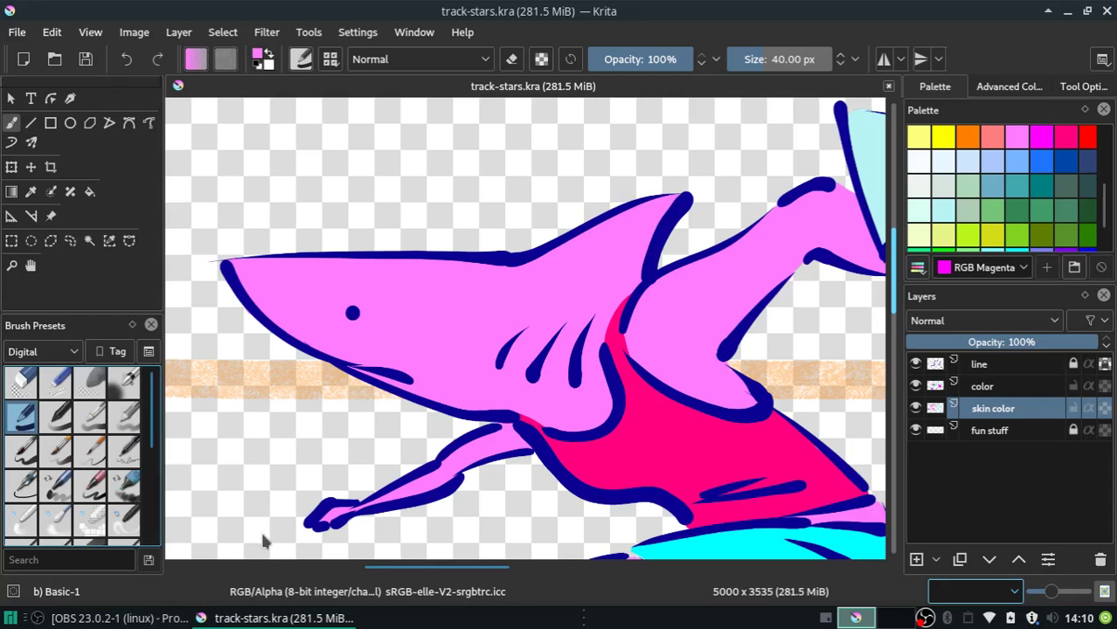
{"action": "left_click_drag", "start_coordinate": [370, 570], "coordinate": [483, 570]}
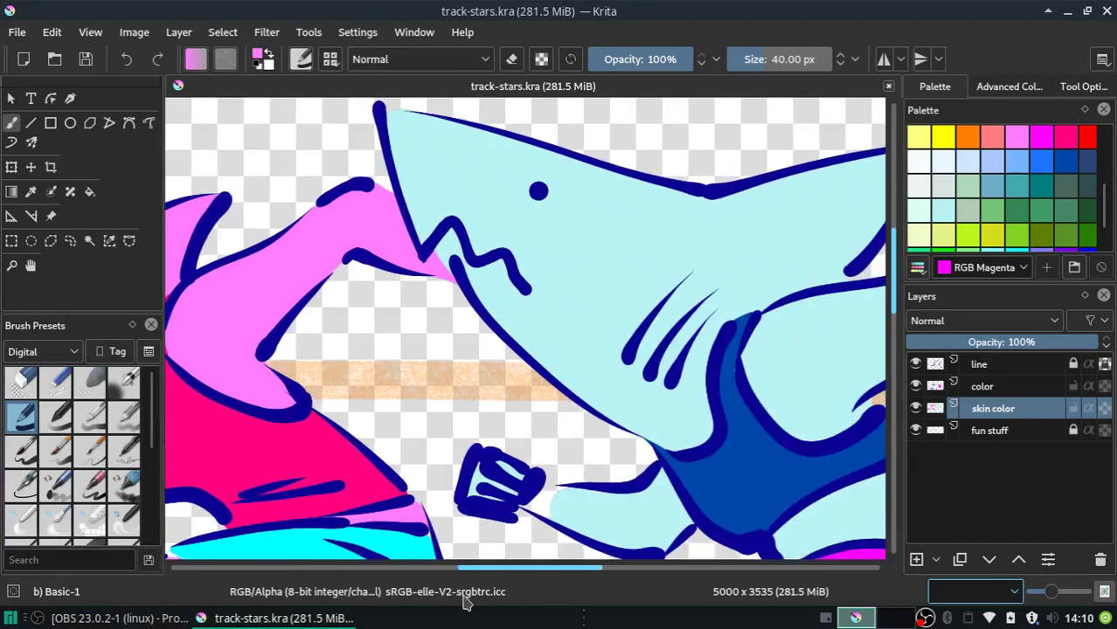
{"action": "left_click_drag", "start_coordinate": [485, 614], "coordinate": [526, 603]}
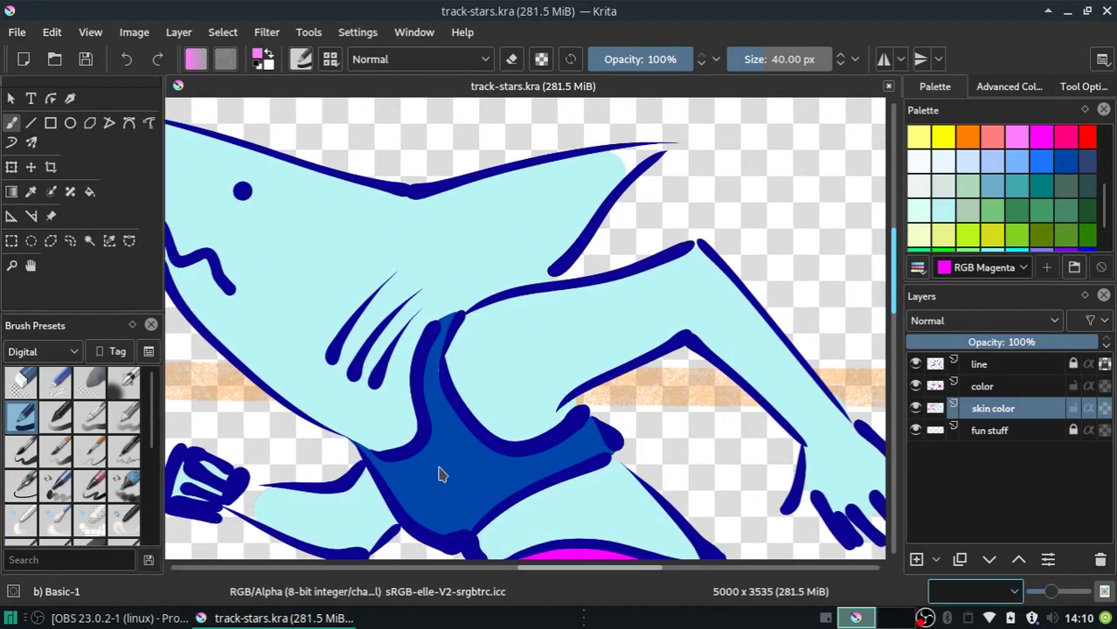
{"action": "left_click", "coordinate": [30, 191]}
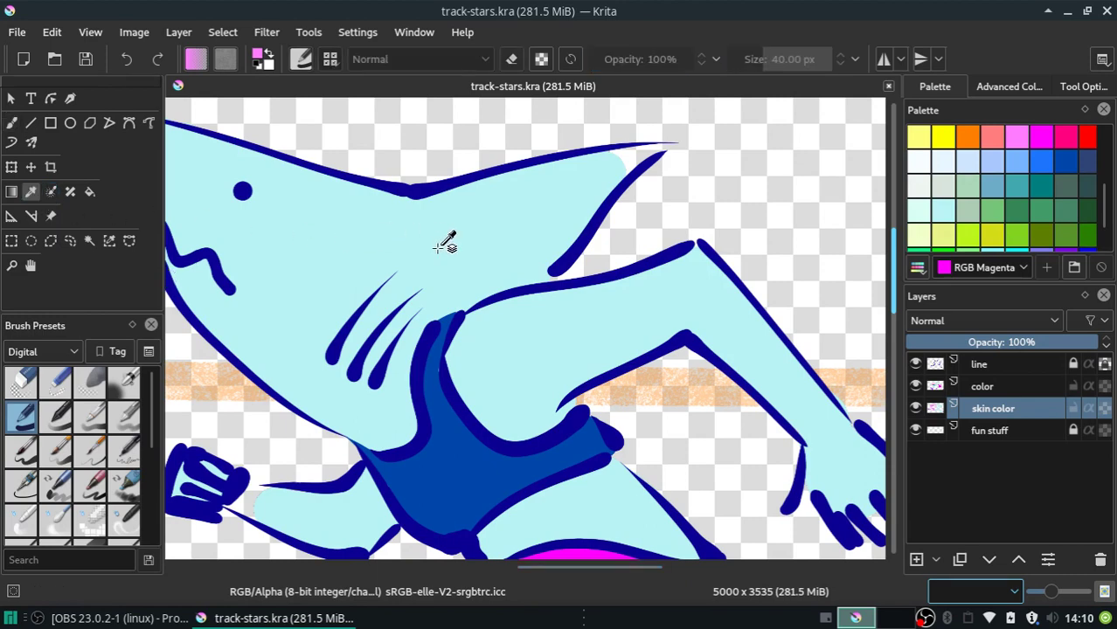
Fill the gaps at the fin tip, wrist and fingertips with the light-blue shark's skin colour.
{"action": "left_click", "coordinate": [428, 247]}
{"action": "left_click", "coordinate": [12, 123]}
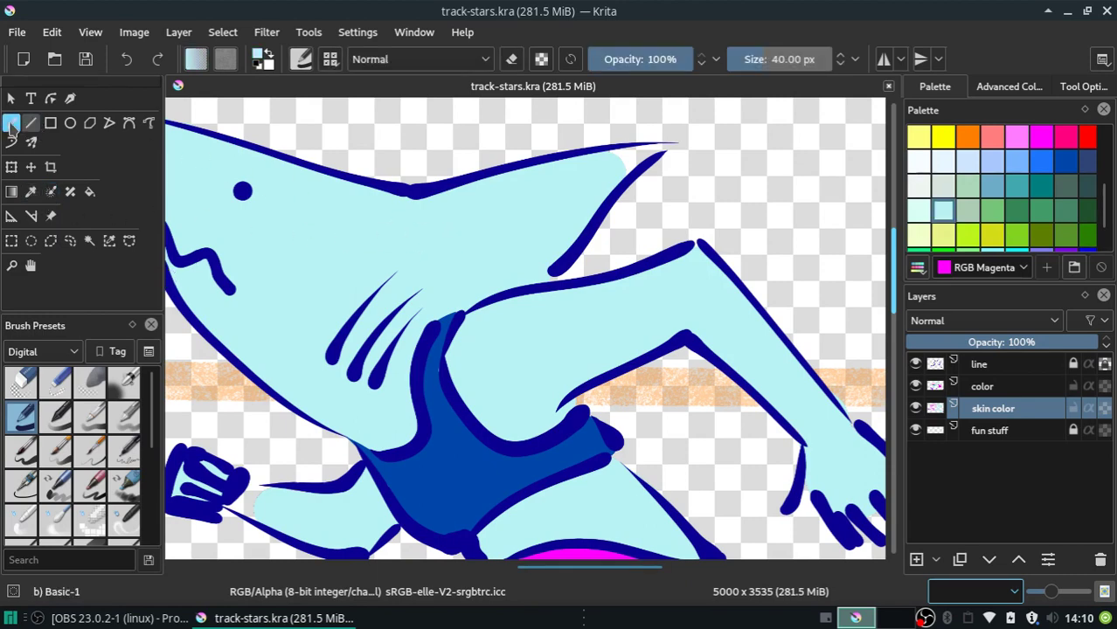
{"action": "mouse_move", "coordinate": [605, 160]}
{"action": "left_mouse_down"}
{"action": "mouse_move", "coordinate": [603, 175]}
{"action": "mouse_move", "coordinate": [654, 153]}
{"action": "left_mouse_up"}
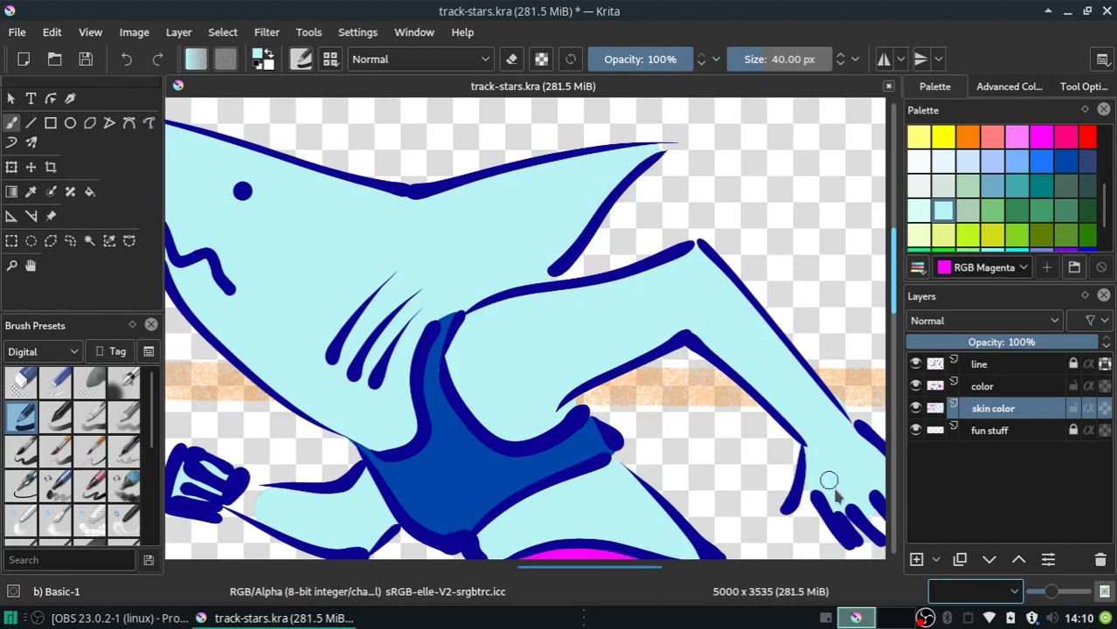
{"action": "left_click_drag", "start_coordinate": [808, 481], "coordinate": [792, 518]}
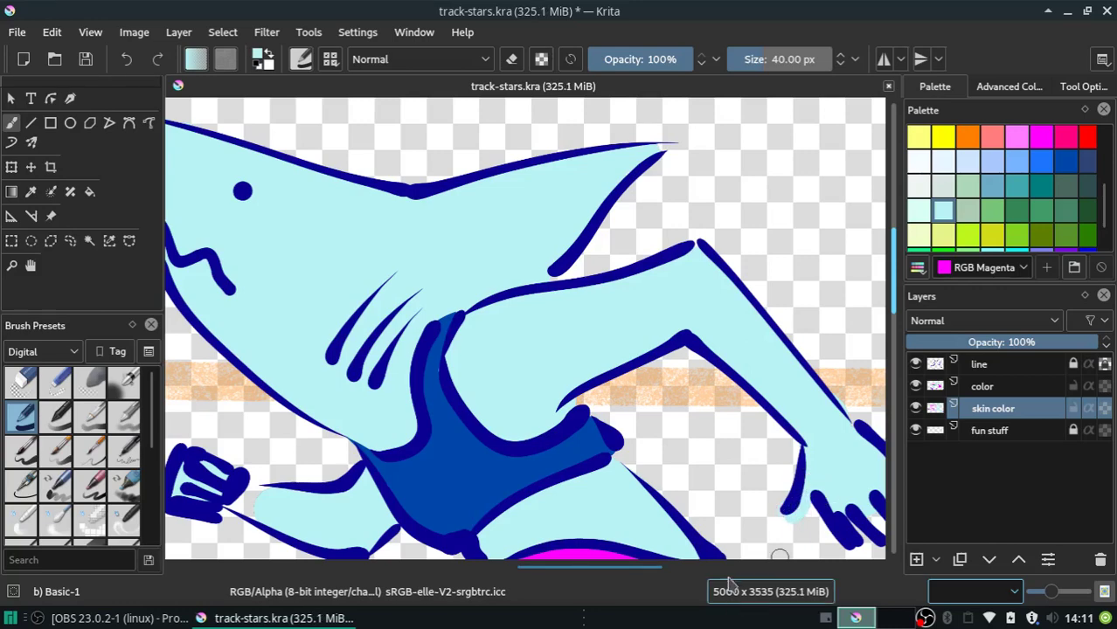
{"action": "scroll", "coordinate": [661, 570], "scroll_direction": "right", "scroll_amount": 3}
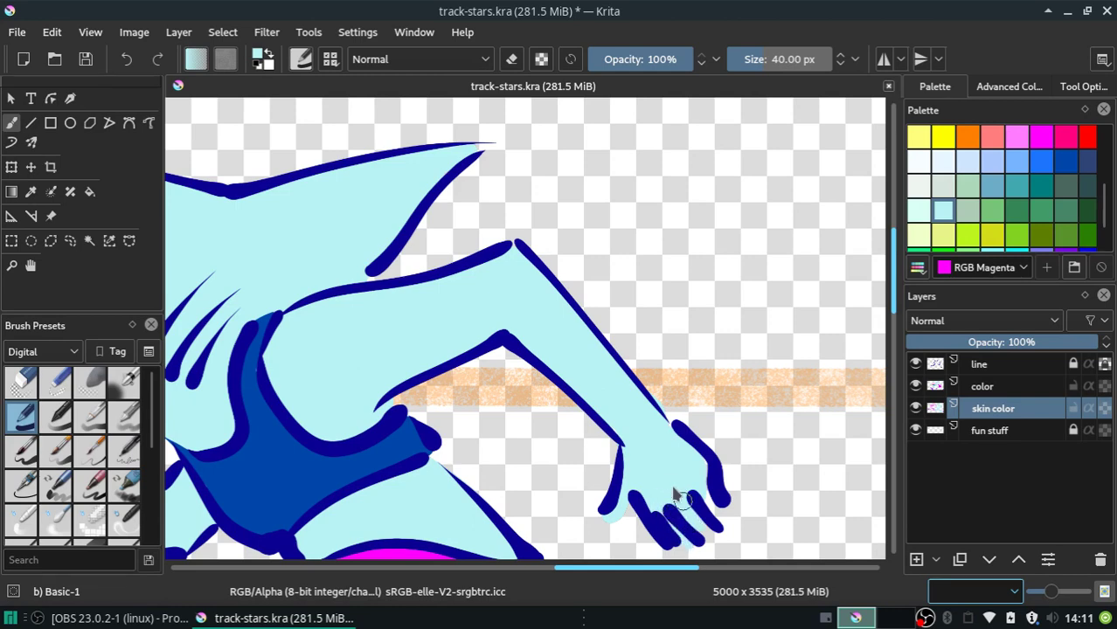
{"action": "left_click_drag", "start_coordinate": [676, 526], "coordinate": [712, 517]}
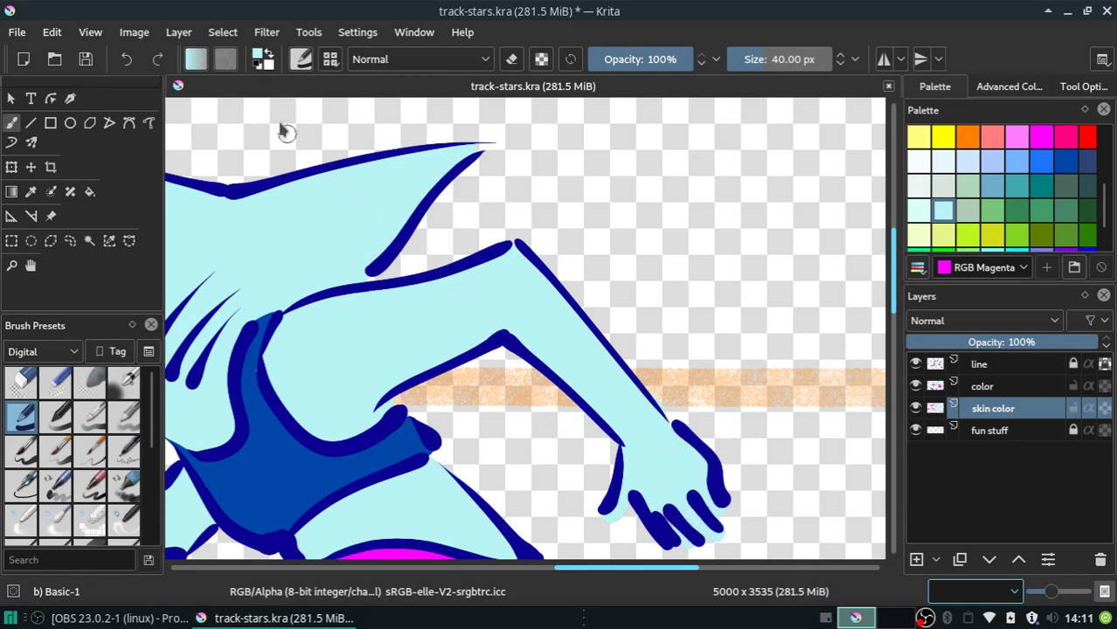
Switch to the smaller Basic-1 brush in eraser mode and try an erase near the foot, undoing it.
{"action": "left_click", "coordinate": [511, 59]}
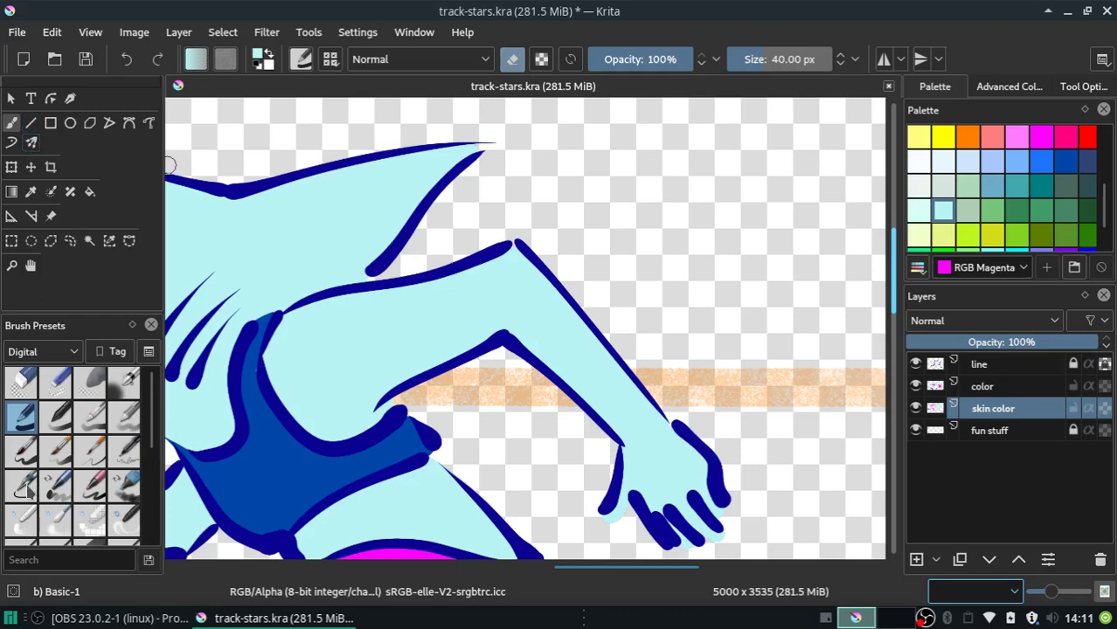
{"action": "left_click", "coordinate": [21, 451]}
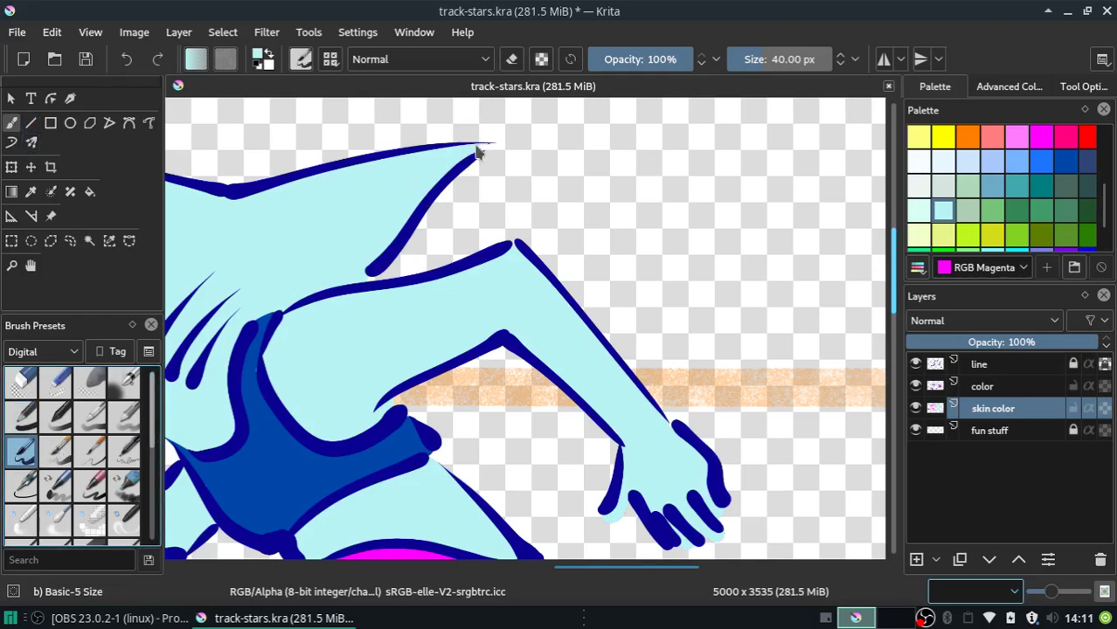
{"action": "left_click_drag", "start_coordinate": [478, 153], "coordinate": [492, 152]}
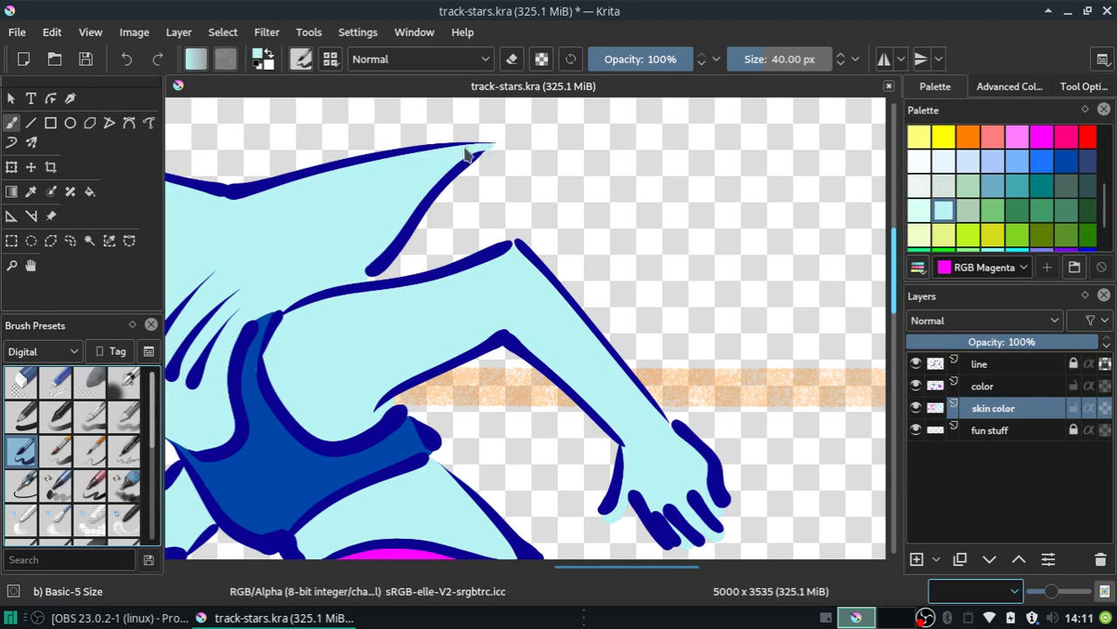
{"action": "mouse_move", "coordinate": [562, 577]}
{"action": "left_mouse_down"}
{"action": "mouse_move", "coordinate": [364, 581]}
{"action": "mouse_move", "coordinate": [535, 582]}
{"action": "left_mouse_up"}
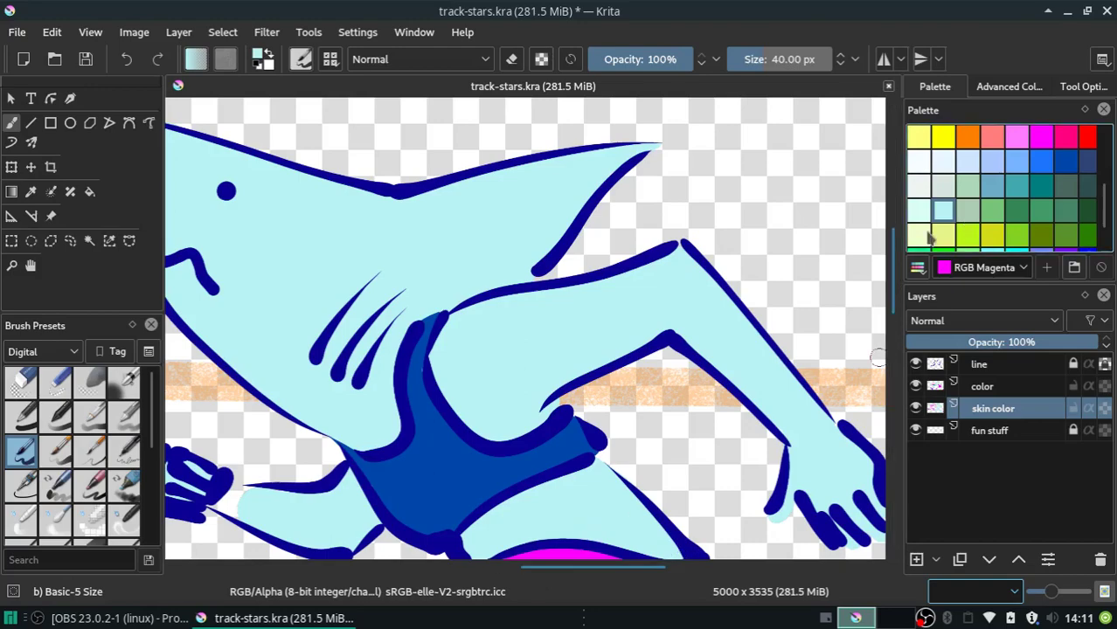
{"action": "left_click_drag", "start_coordinate": [892, 249], "coordinate": [895, 376]}
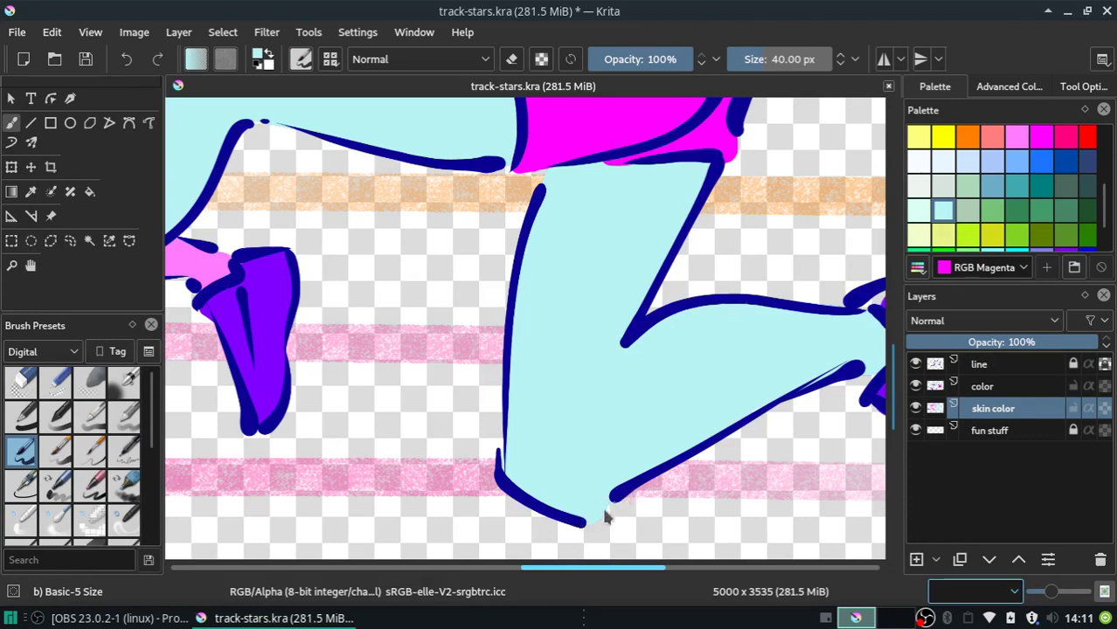
{"action": "left_click", "coordinate": [35, 425]}
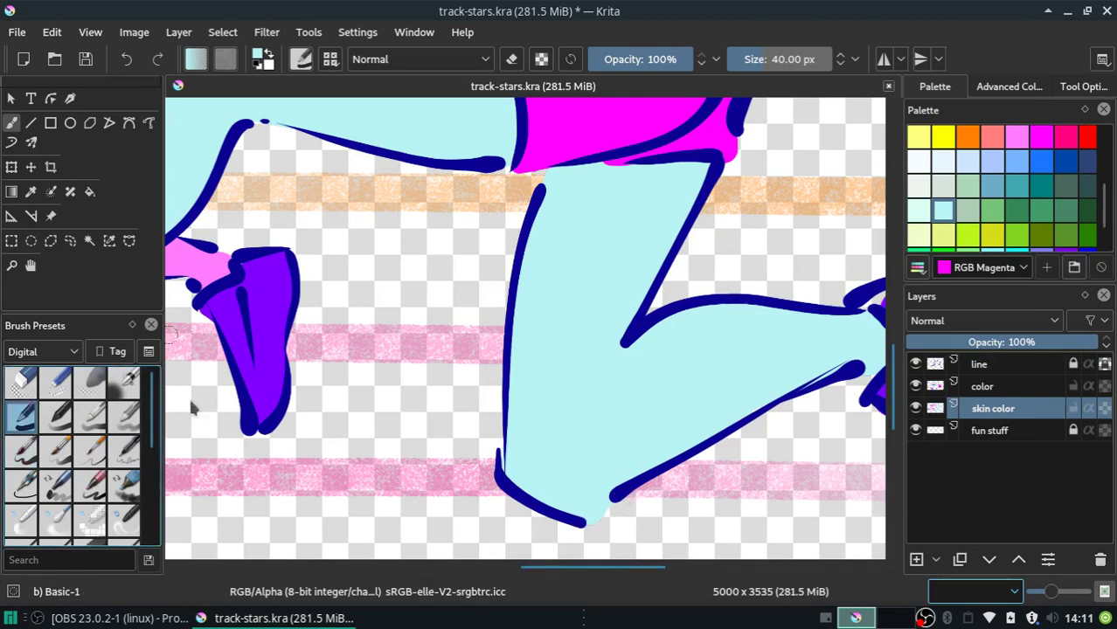
{"action": "left_click", "coordinate": [513, 59]}
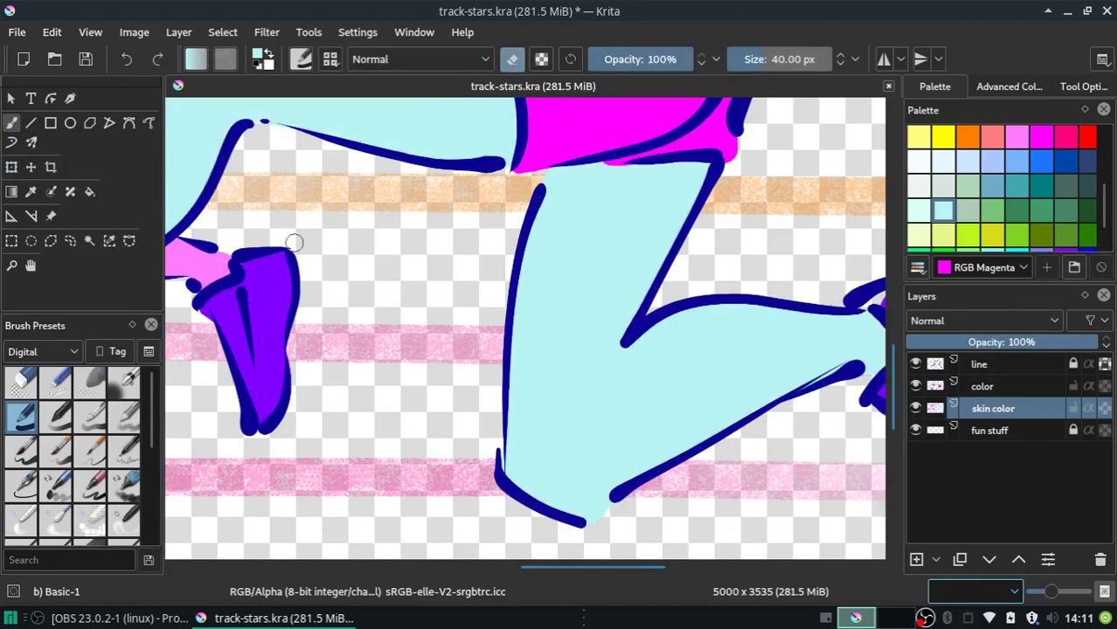
{"action": "left_click_drag", "start_coordinate": [614, 510], "coordinate": [595, 528]}
{"action": "key", "text": "ctrl+z"}
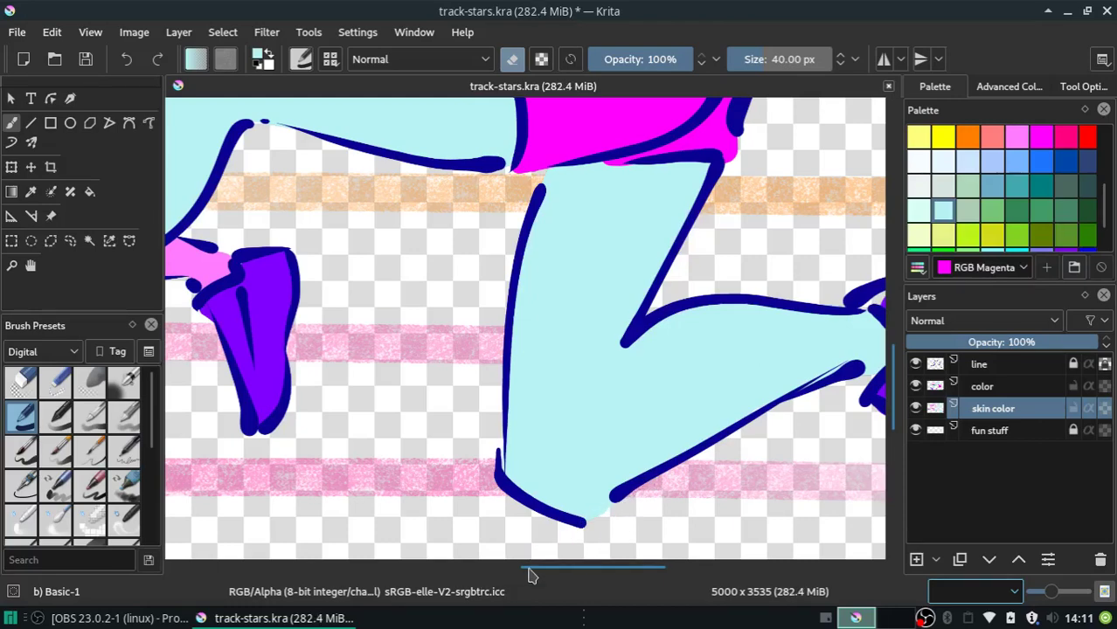
{"action": "left_click_drag", "start_coordinate": [528, 568], "coordinate": [605, 568]}
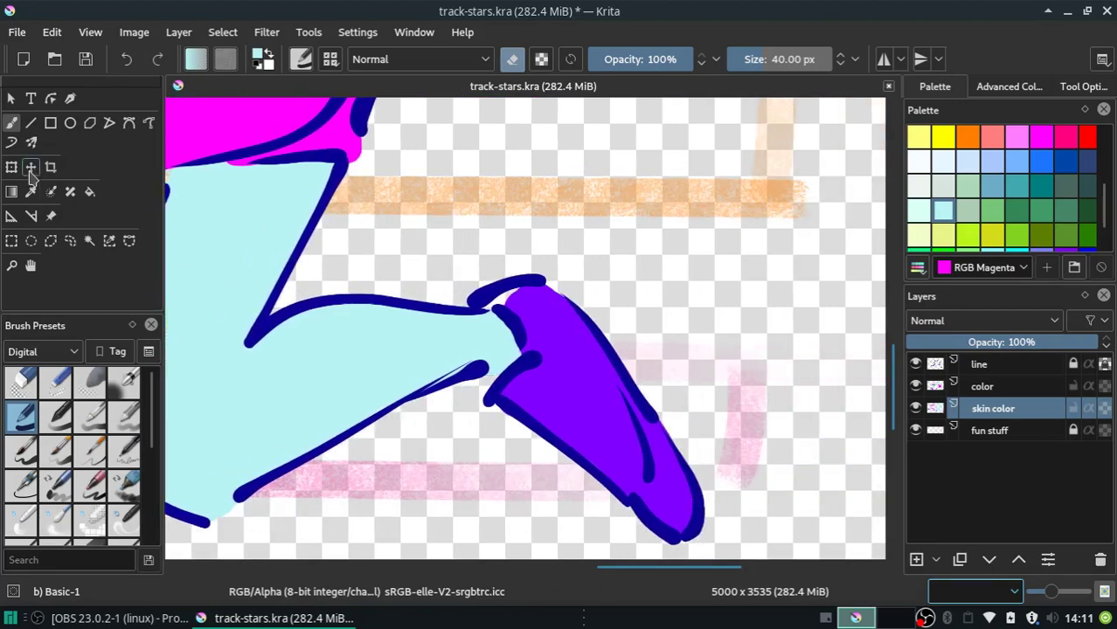
Sample the shoe's violet and paint over the light-cyan sliver where the leg meets the shoe.
{"action": "left_click", "coordinate": [30, 192]}
{"action": "left_click", "coordinate": [586, 385]}
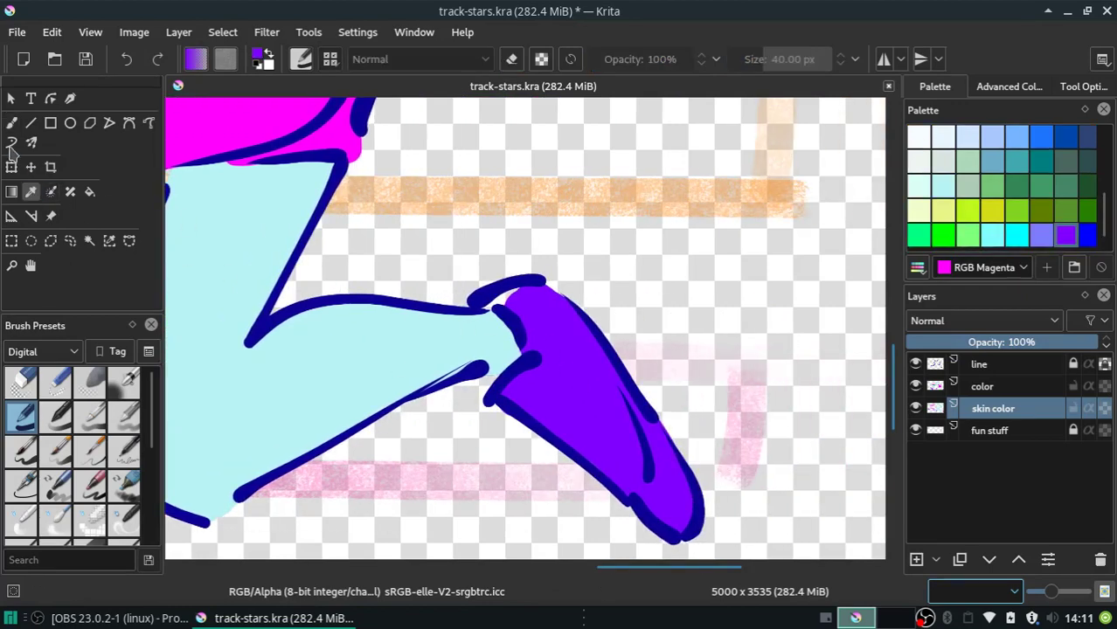
{"action": "left_click", "coordinate": [11, 123]}
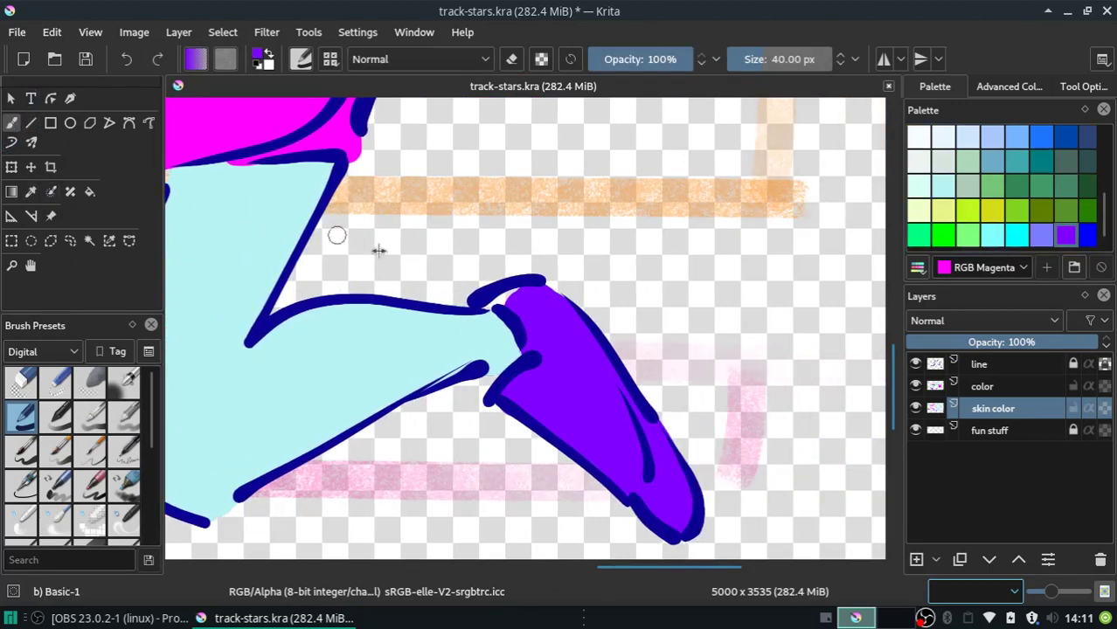
{"action": "left_click_drag", "start_coordinate": [499, 304], "coordinate": [520, 297]}
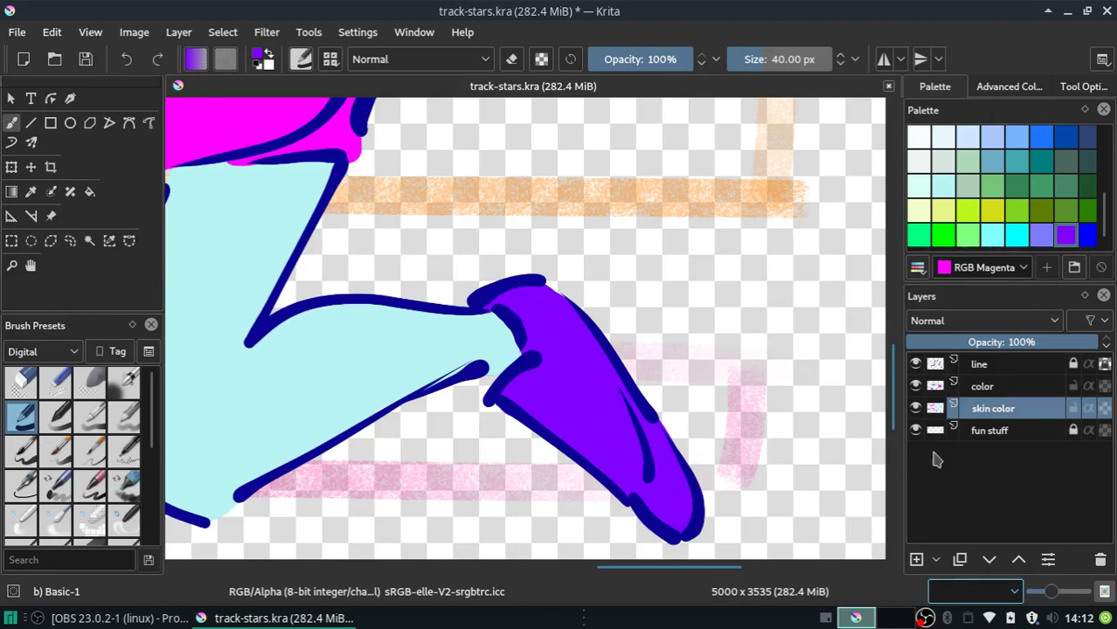
{"action": "left_click", "coordinate": [1015, 592]}
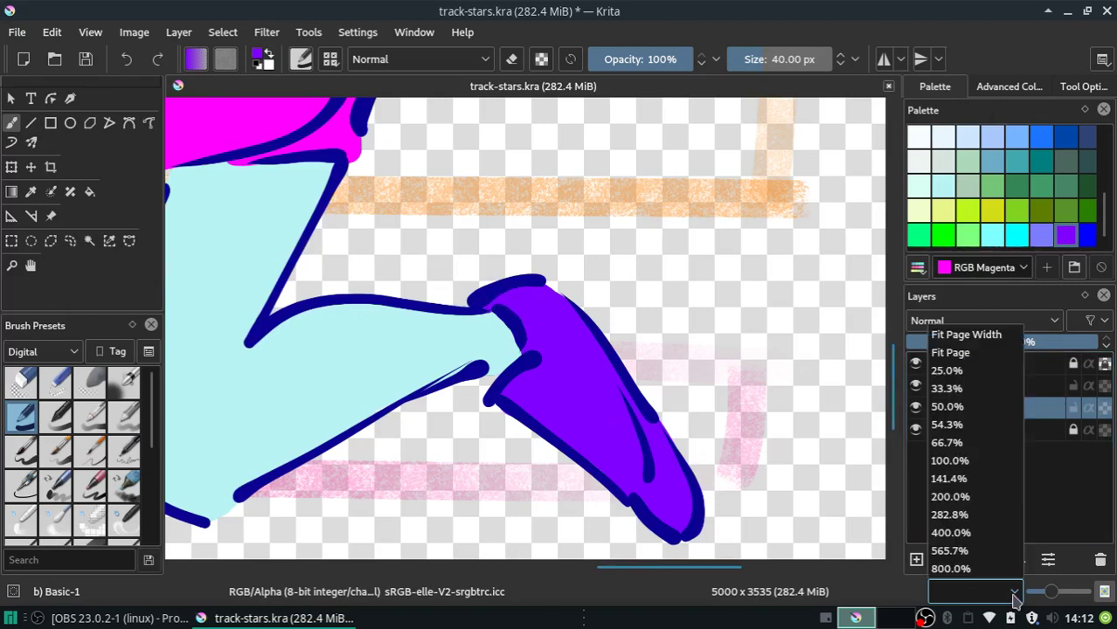
Sample the light-cyan skin colour and paint over the white gap between the cyan shark's hand and forearm.
{"action": "left_click", "coordinate": [971, 335]}
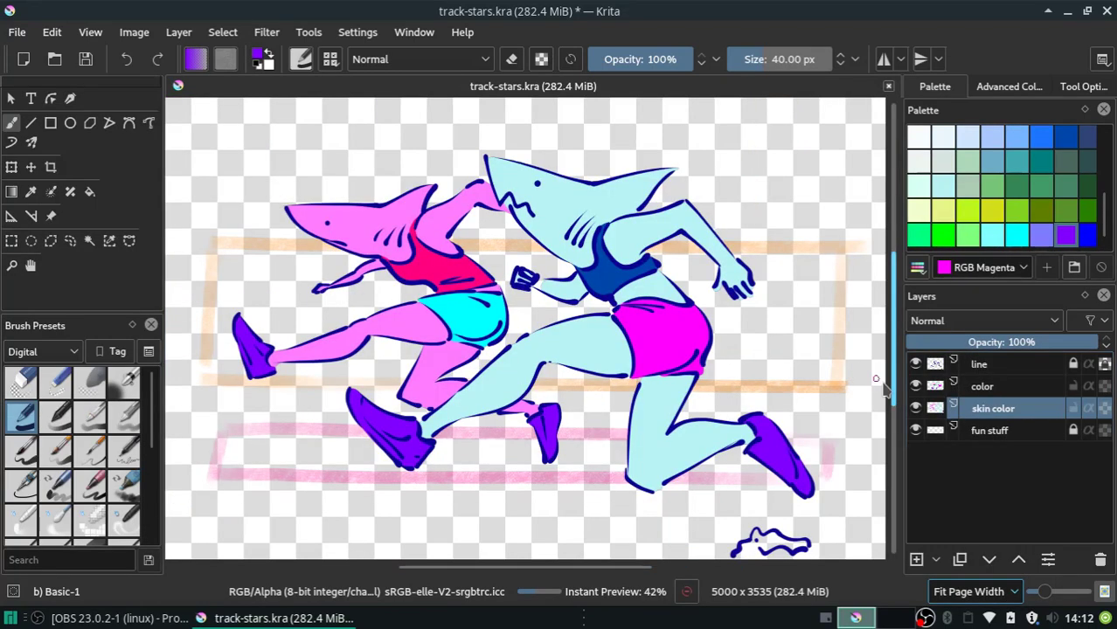
{"action": "left_click", "coordinate": [31, 192]}
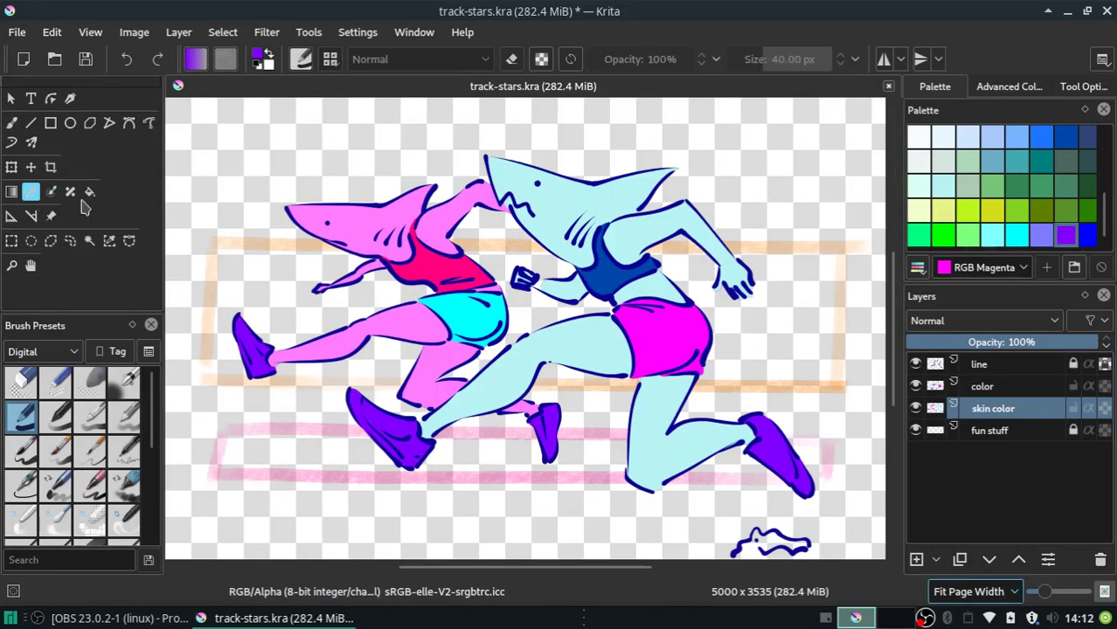
{"action": "left_click", "coordinate": [552, 225]}
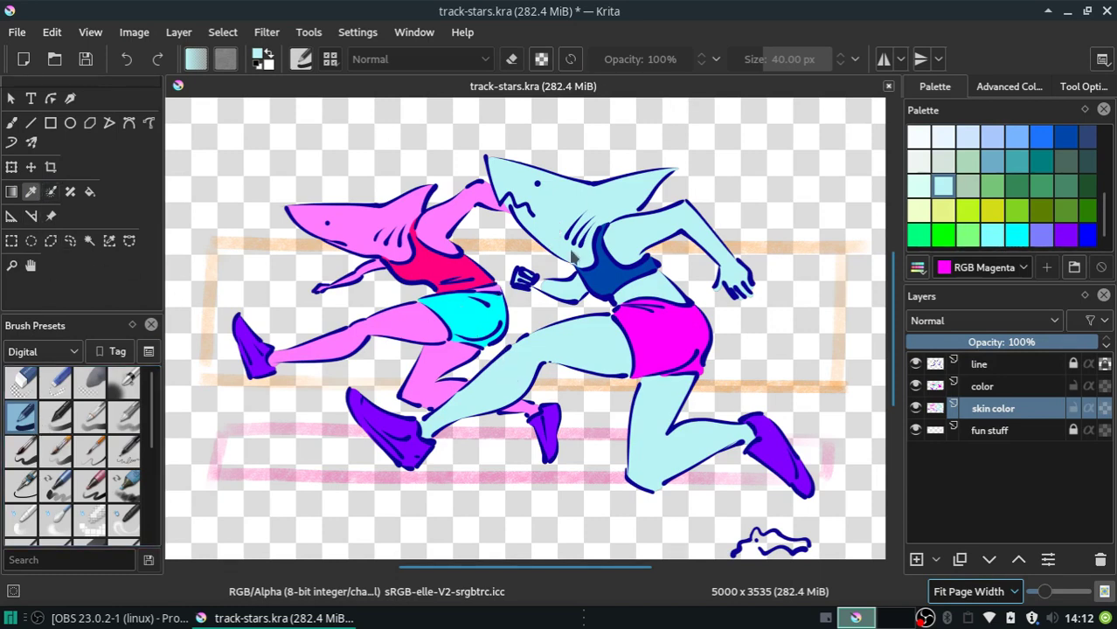
{"action": "left_click", "coordinate": [12, 265]}
{"action": "left_click_drag", "start_coordinate": [491, 247], "coordinate": [601, 325]}
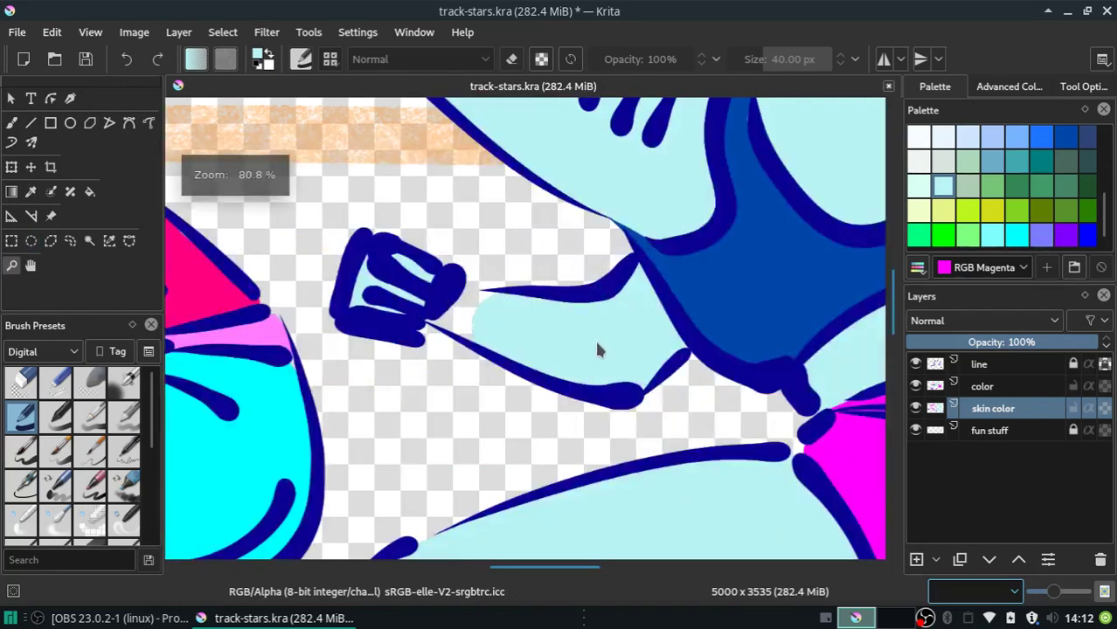
{"action": "left_click", "coordinate": [13, 125]}
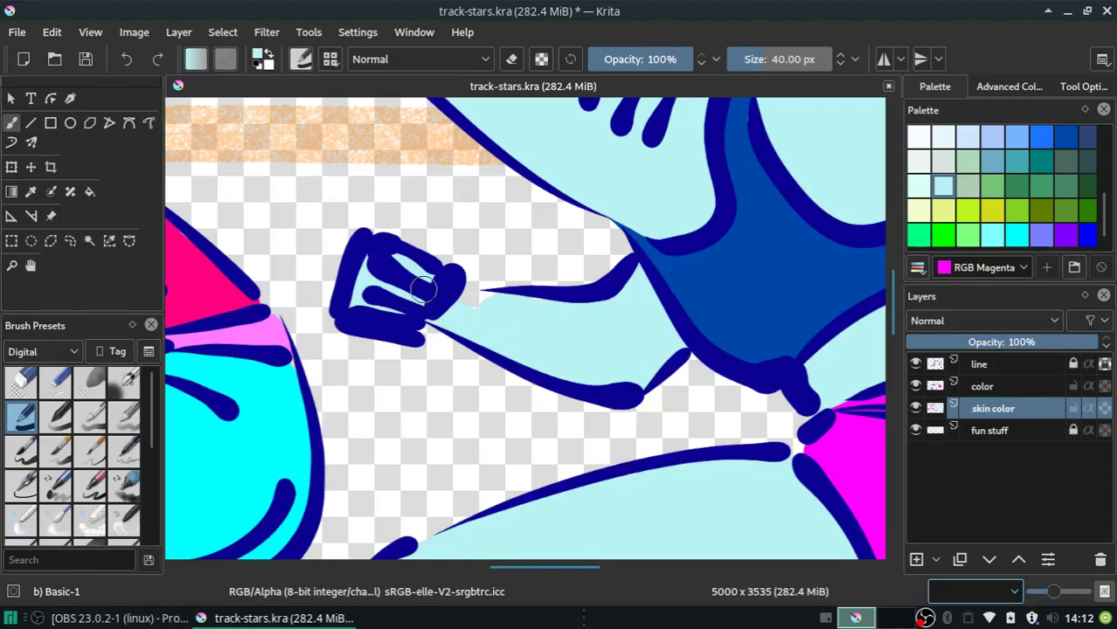
{"action": "left_click_drag", "start_coordinate": [430, 299], "coordinate": [454, 307]}
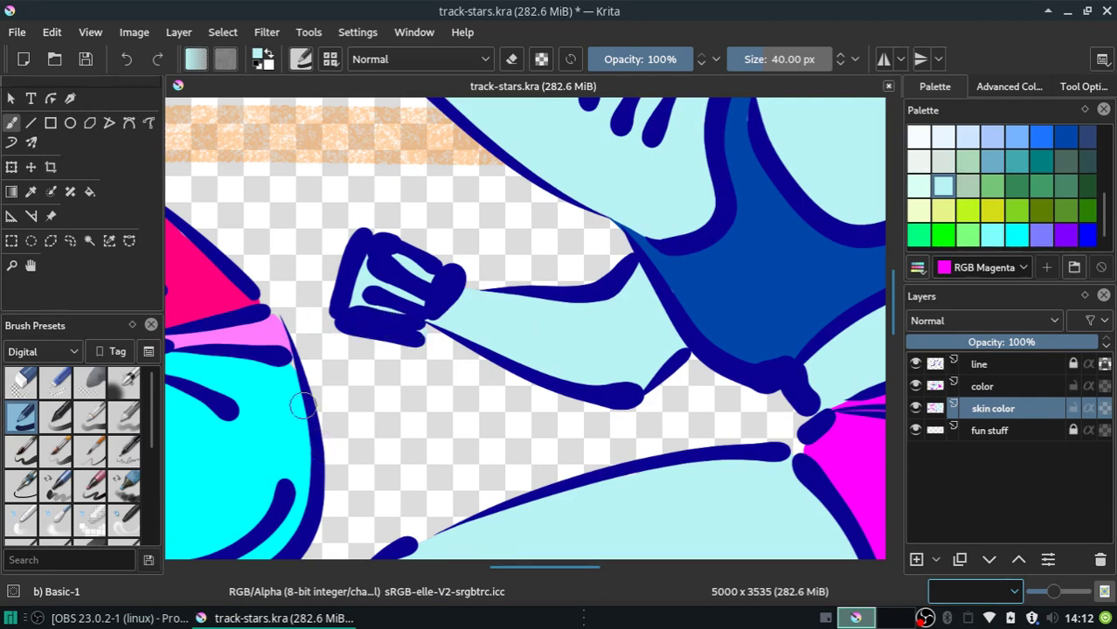
On the color layer, sample the shorts' magenta and dab it into the white gap at the shorts' corner.
{"action": "left_click", "coordinate": [983, 386]}
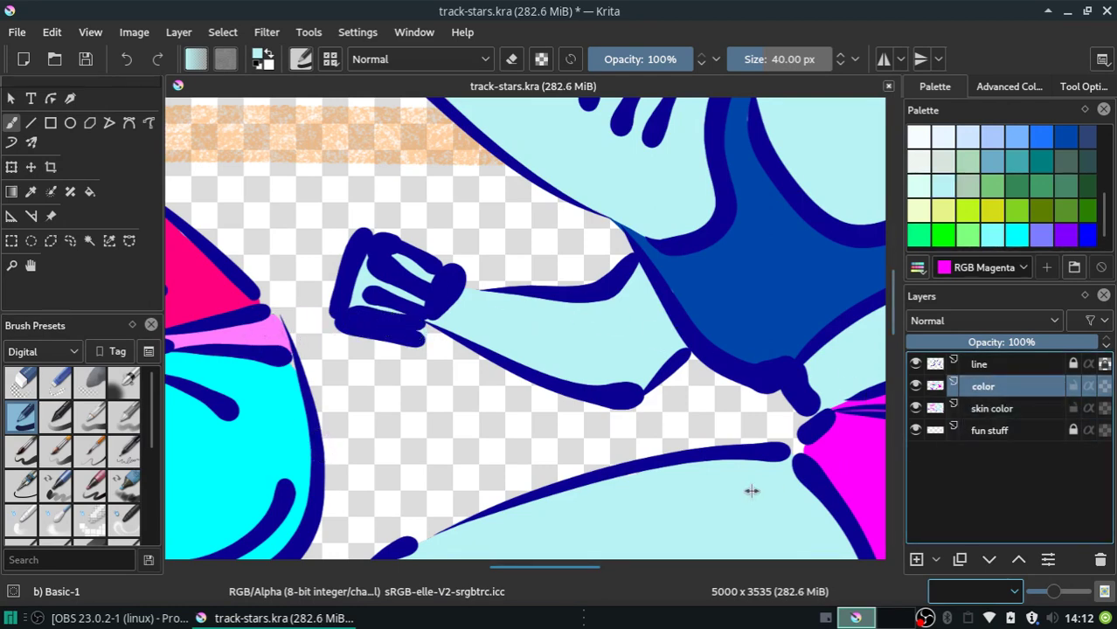
{"action": "scroll", "coordinate": [523, 577], "scroll_direction": "right", "scroll_amount": 1}
{"action": "scroll", "coordinate": [523, 577], "scroll_direction": "right", "scroll_amount": 4}
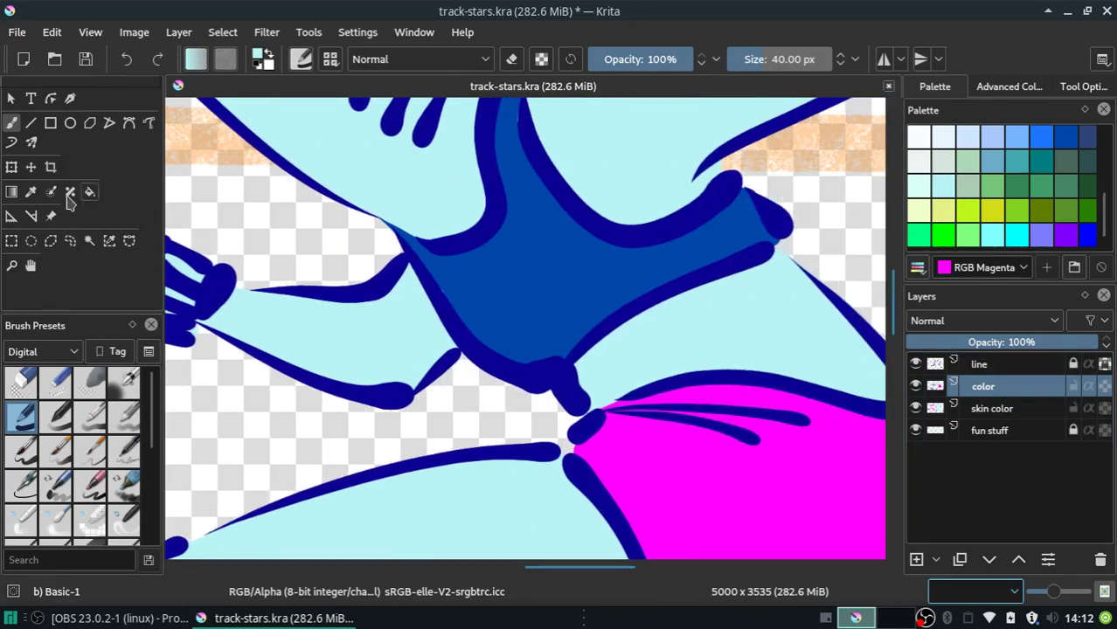
{"action": "left_click", "coordinate": [31, 192]}
{"action": "left_click", "coordinate": [724, 470]}
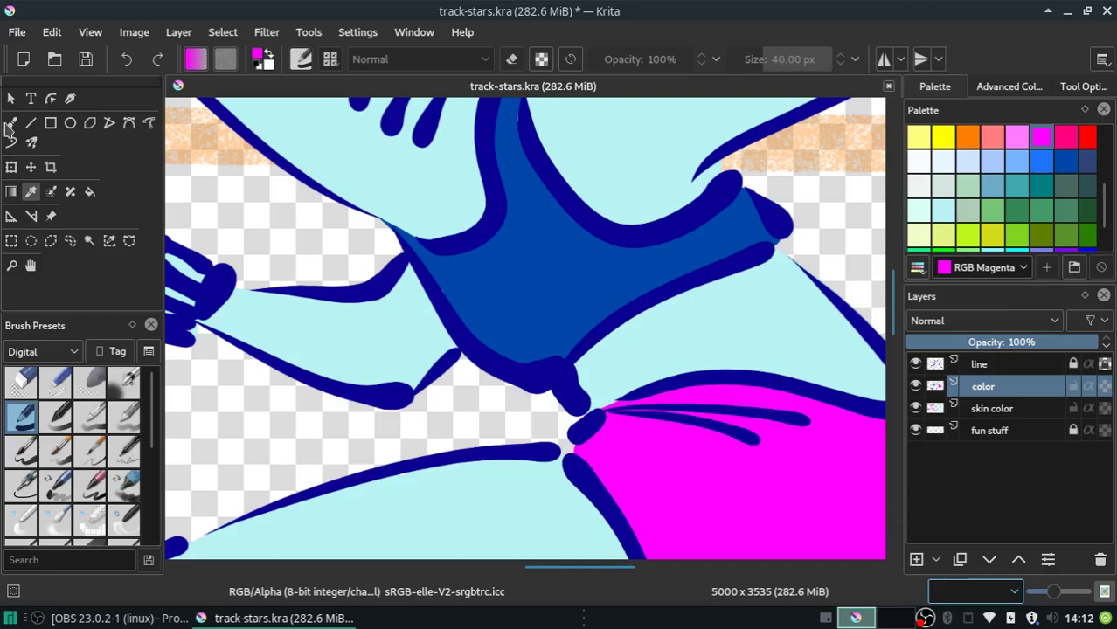
{"action": "left_click", "coordinate": [11, 122]}
{"action": "left_click", "coordinate": [579, 451]}
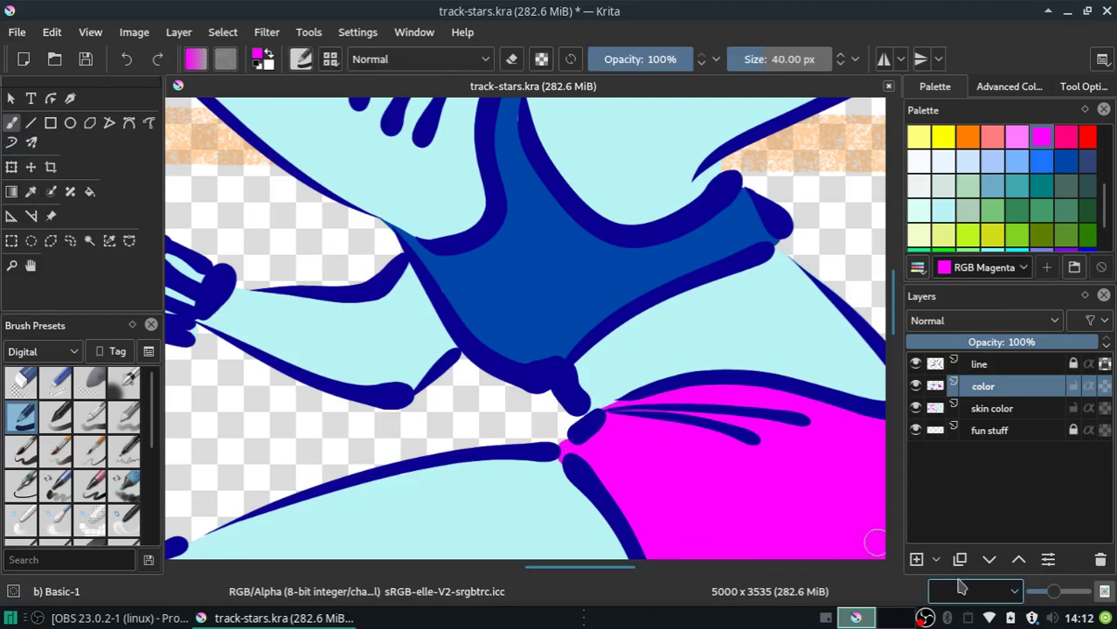
{"action": "left_click", "coordinate": [1017, 595]}
{"action": "left_click", "coordinate": [988, 347]}
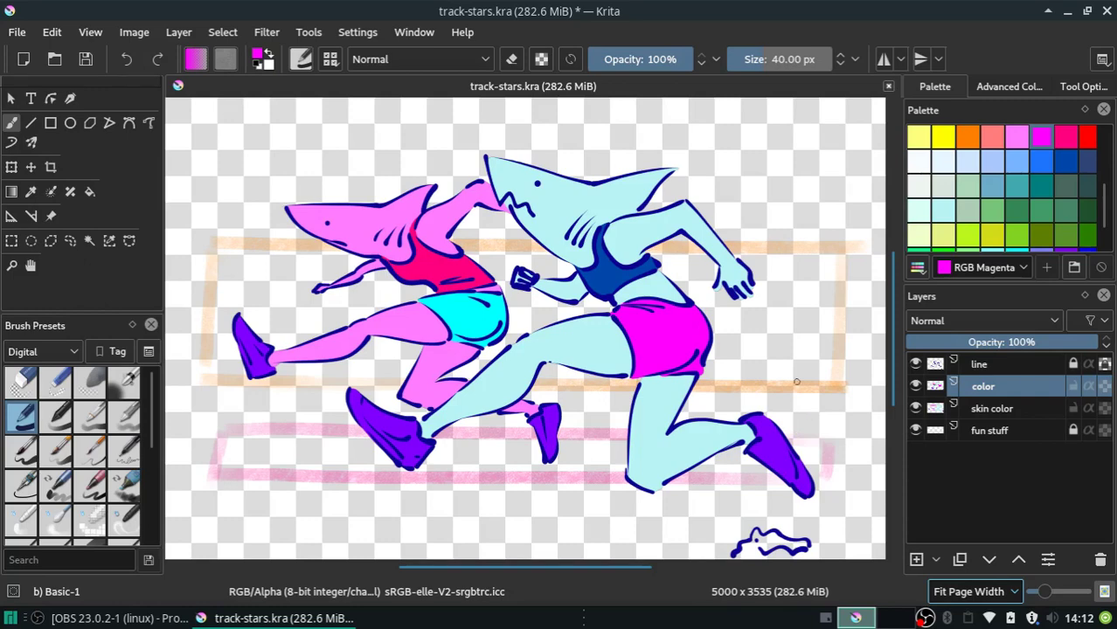
Save the drawing with Ctrl+S.
{"action": "key", "text": "ctrl+s"}
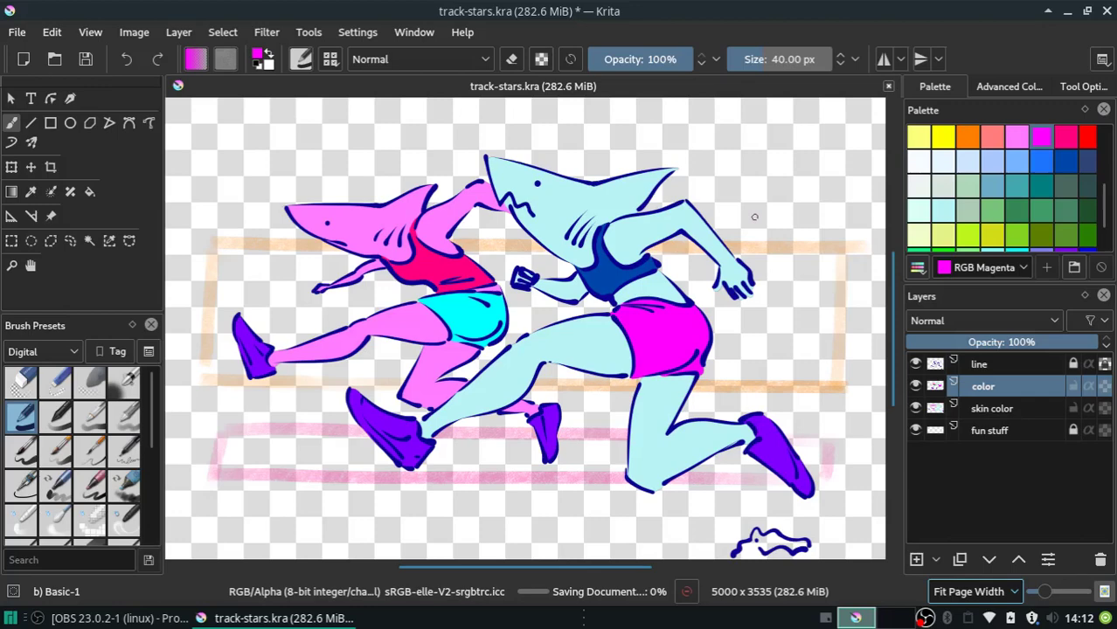
Pick the Coral orange palette swatch as the painting colour.
{"action": "left_click", "coordinate": [970, 138]}
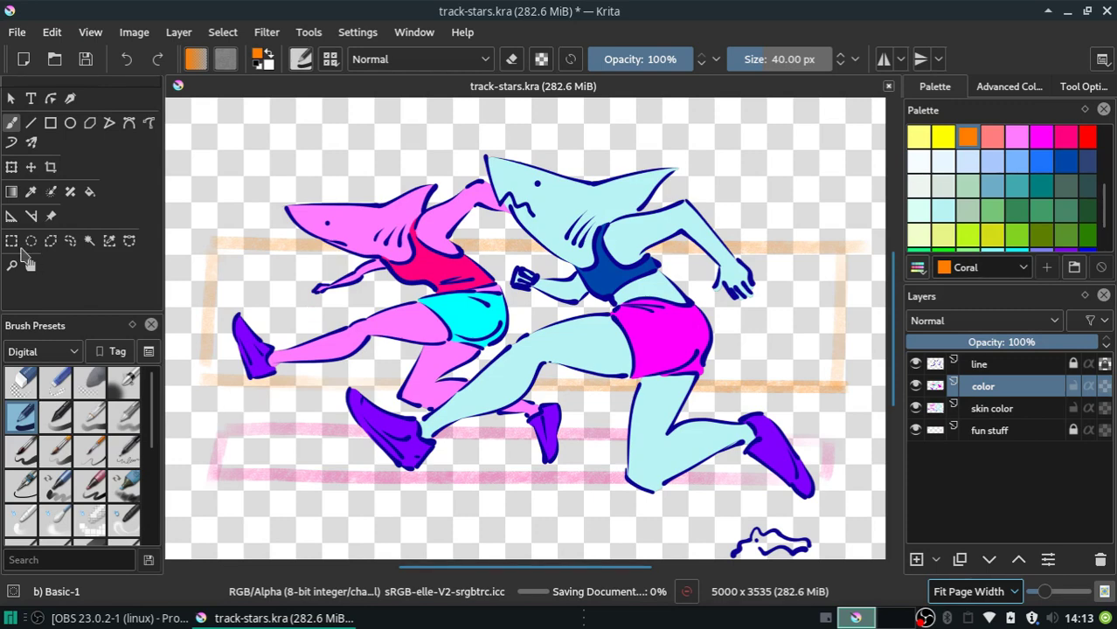
Merge the color layer down into skin color, leaving three layers, and save the drawing.
{"action": "left_click", "coordinate": [179, 32]}
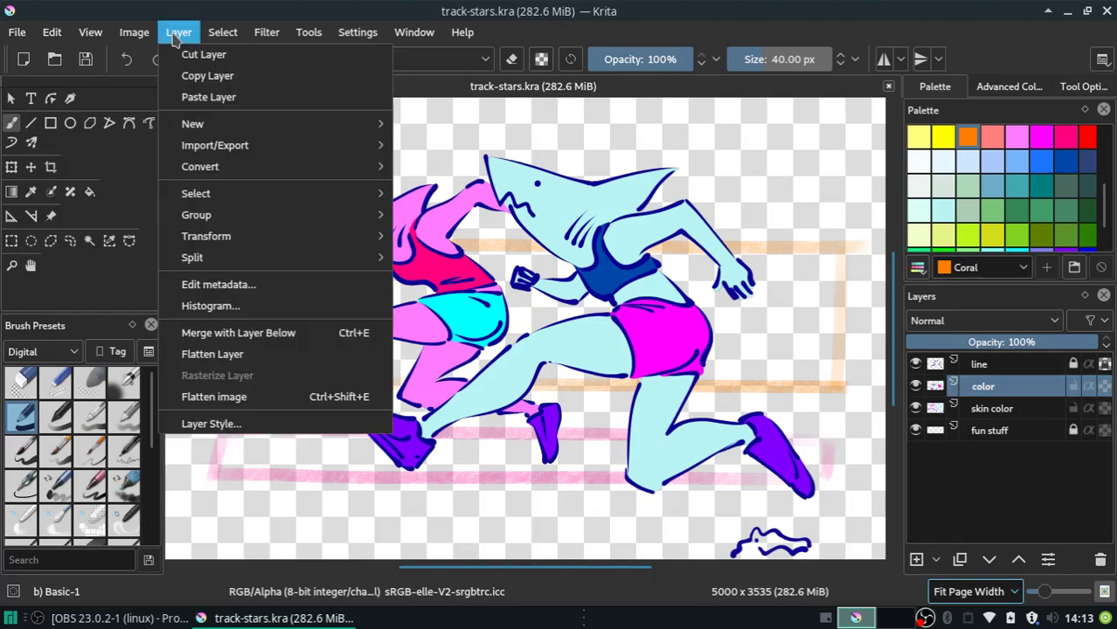
{"action": "left_click", "coordinate": [226, 332]}
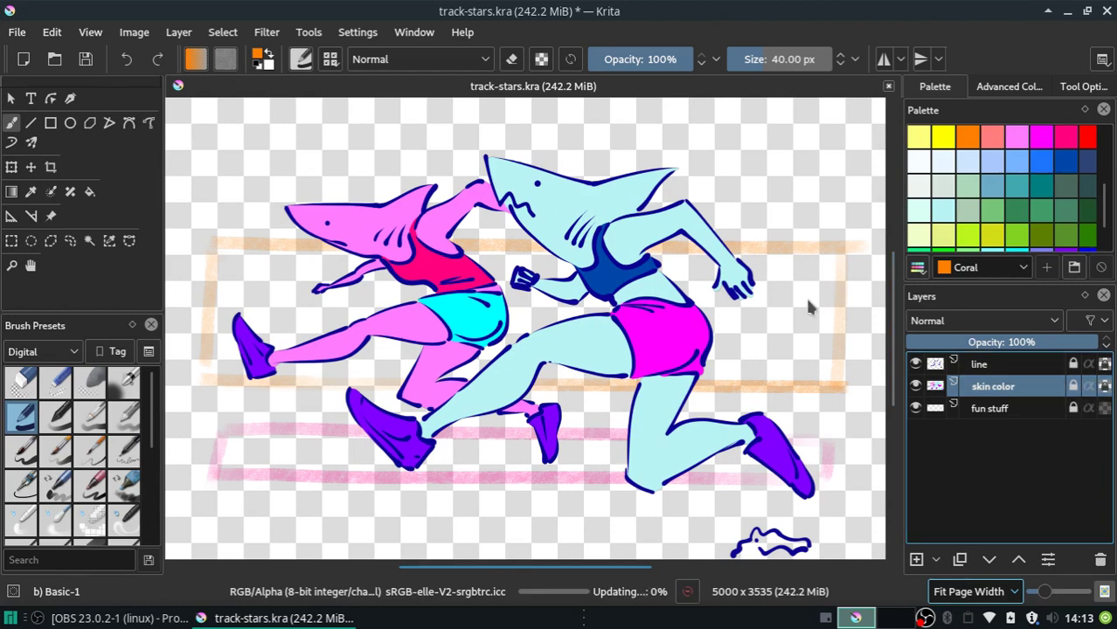
{"action": "left_click", "coordinate": [52, 33]}
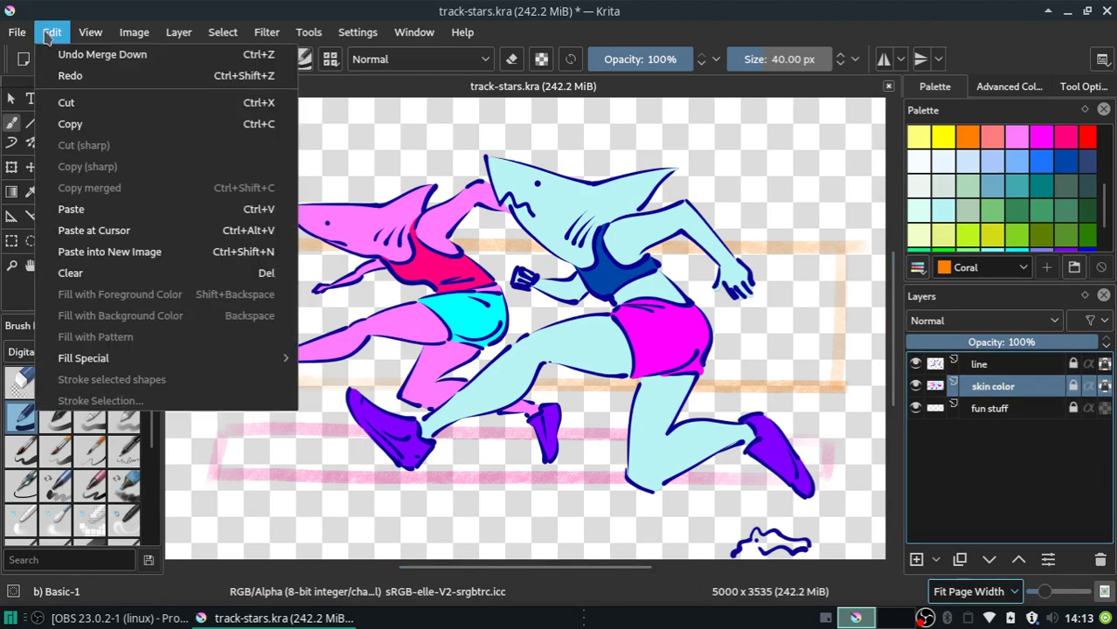
{"action": "left_click", "coordinate": [46, 35]}
{"action": "key", "text": "ctrl+s"}
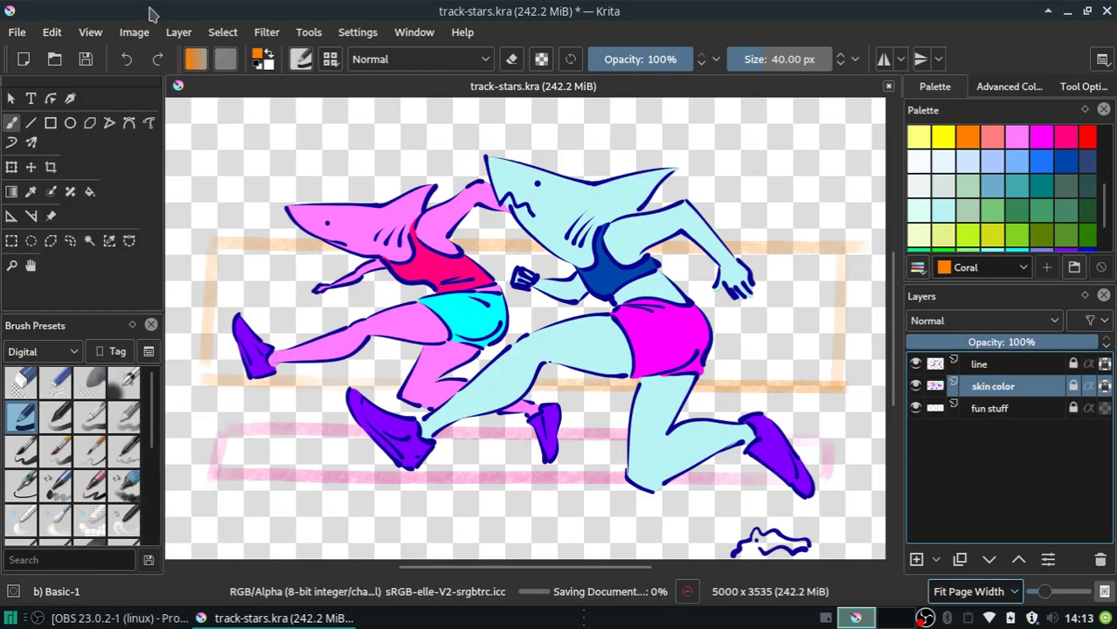
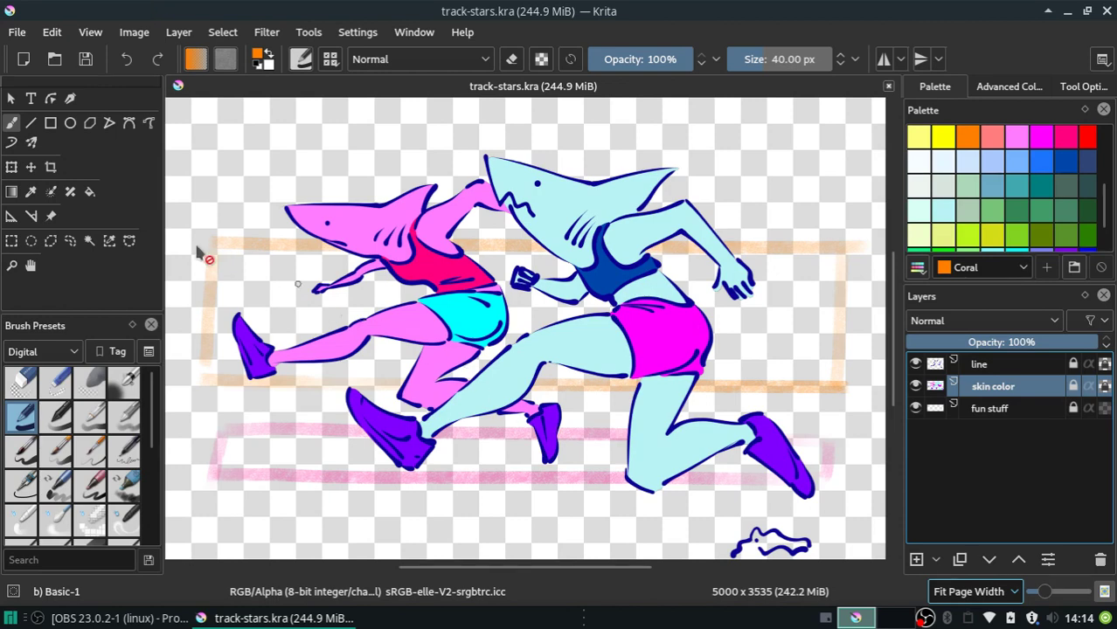
Choose the Chalk Grainy brush preset from the Sketch tag.
{"action": "left_click", "coordinate": [74, 353]}
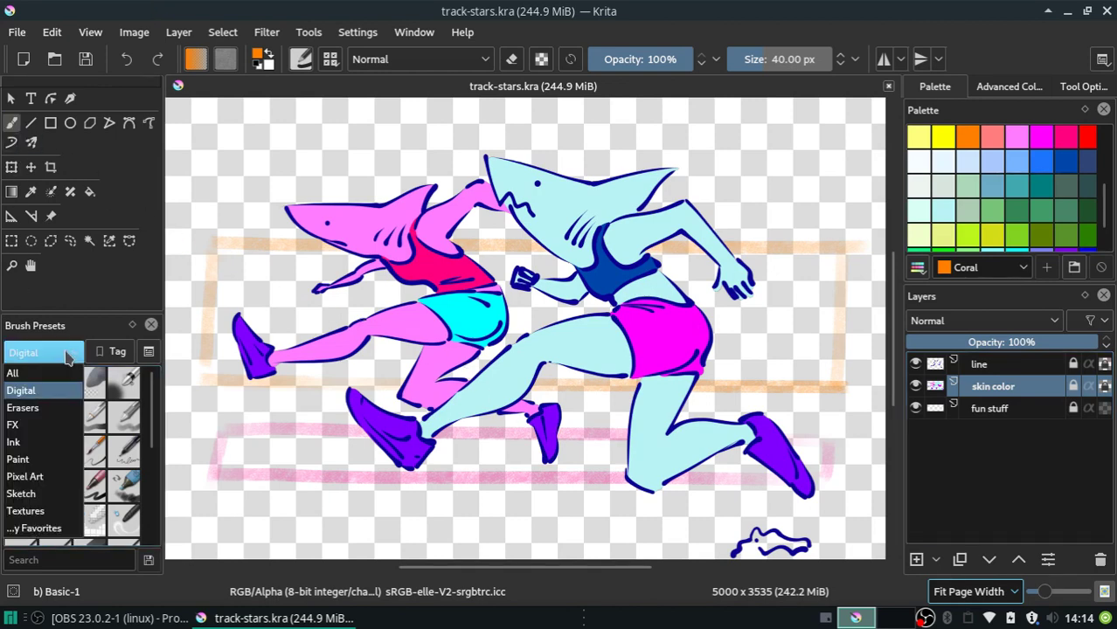
{"action": "left_click", "coordinate": [39, 511]}
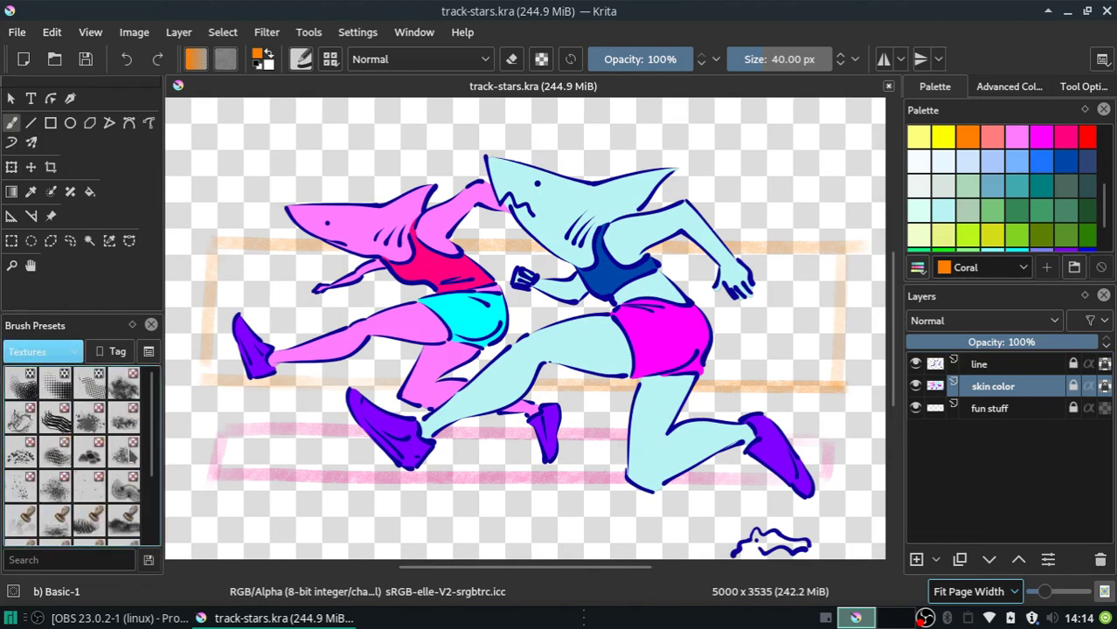
{"action": "scroll", "coordinate": [150, 403], "scroll_direction": "down", "scroll_amount": 3}
{"action": "left_click", "coordinate": [39, 351]}
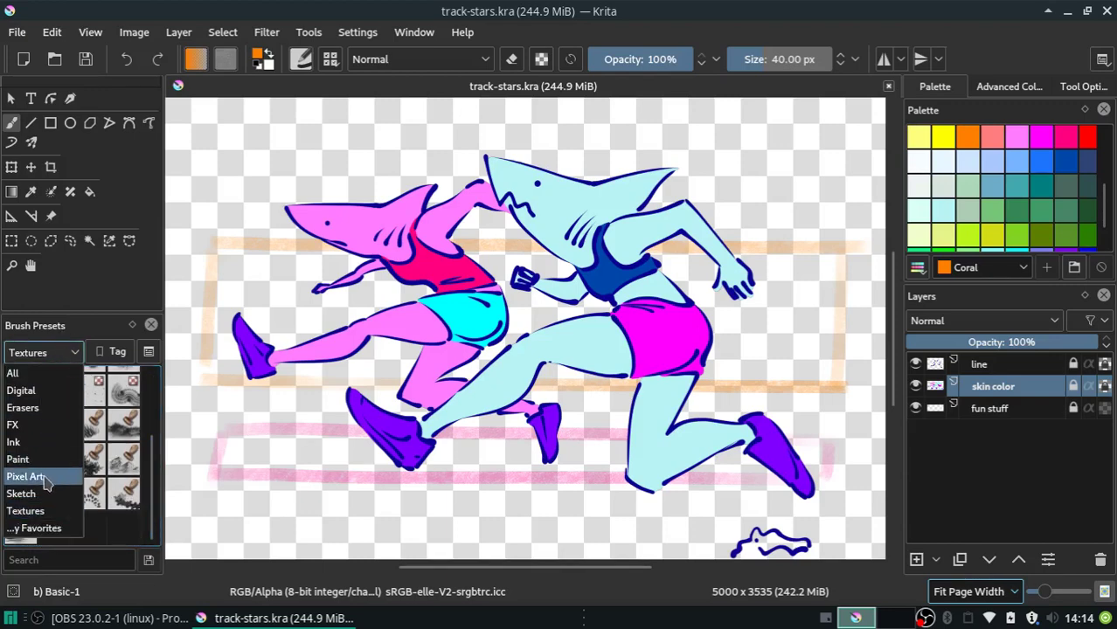
{"action": "left_click", "coordinate": [39, 494]}
{"action": "left_click", "coordinate": [90, 452]}
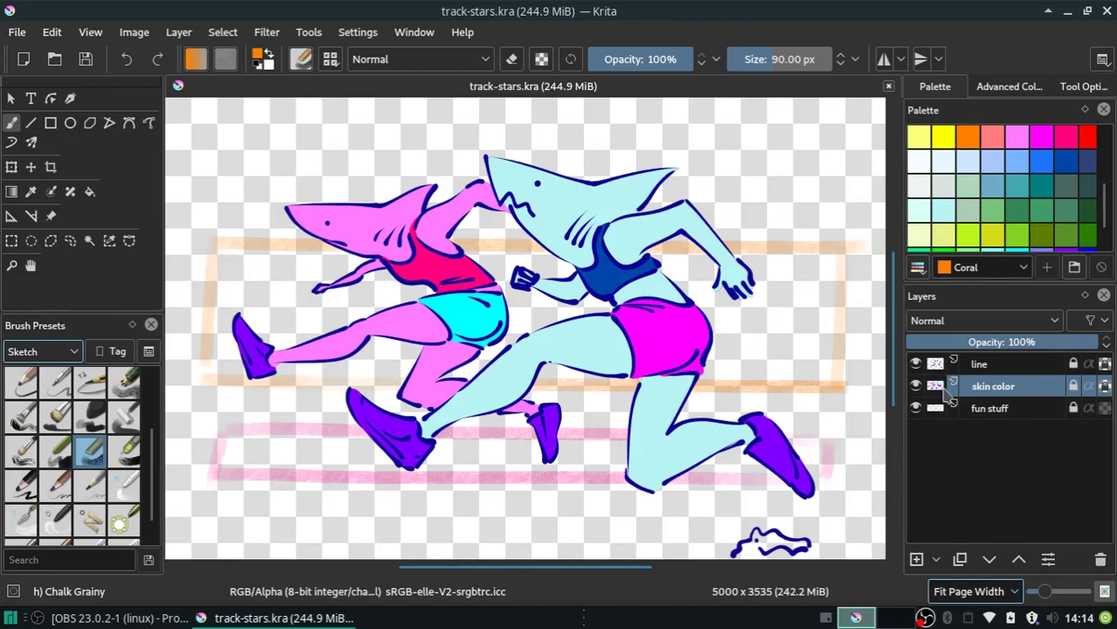
Make fun stuff the active layer and set brush smoothing to Stabilizer.
{"action": "left_click", "coordinate": [995, 411]}
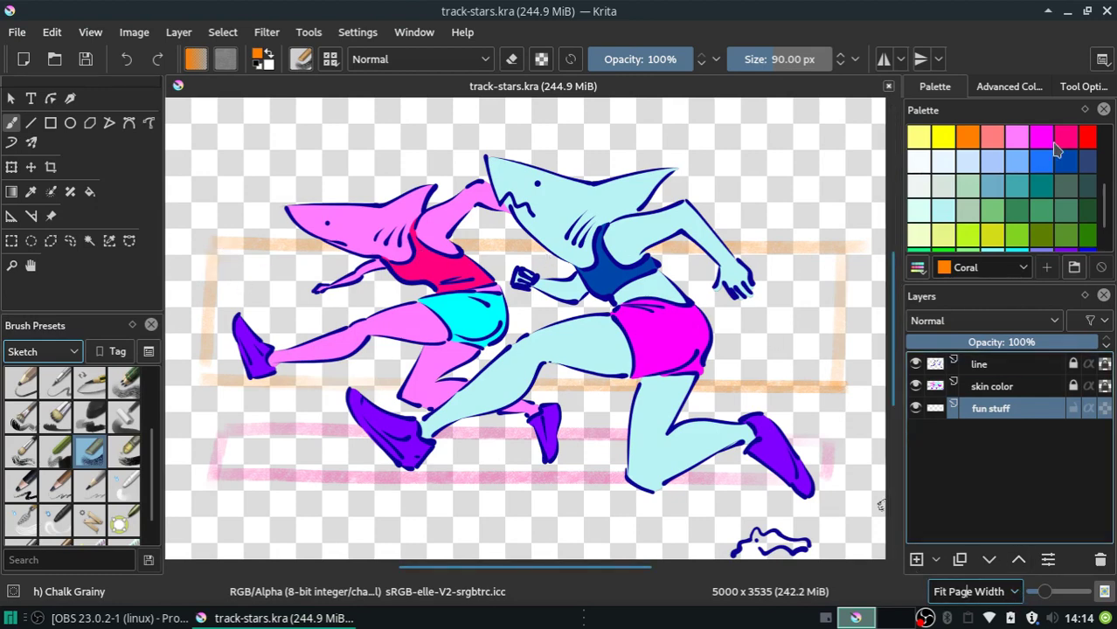
{"action": "left_click", "coordinate": [1084, 89]}
{"action": "left_click", "coordinate": [1073, 150]}
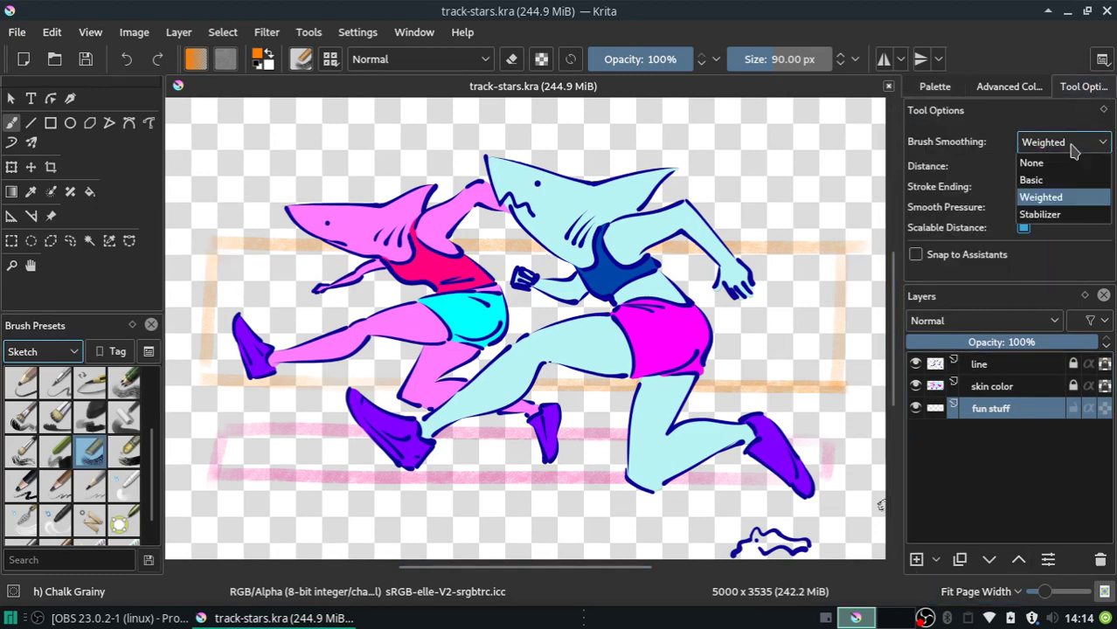
{"action": "left_click", "coordinate": [1050, 216]}
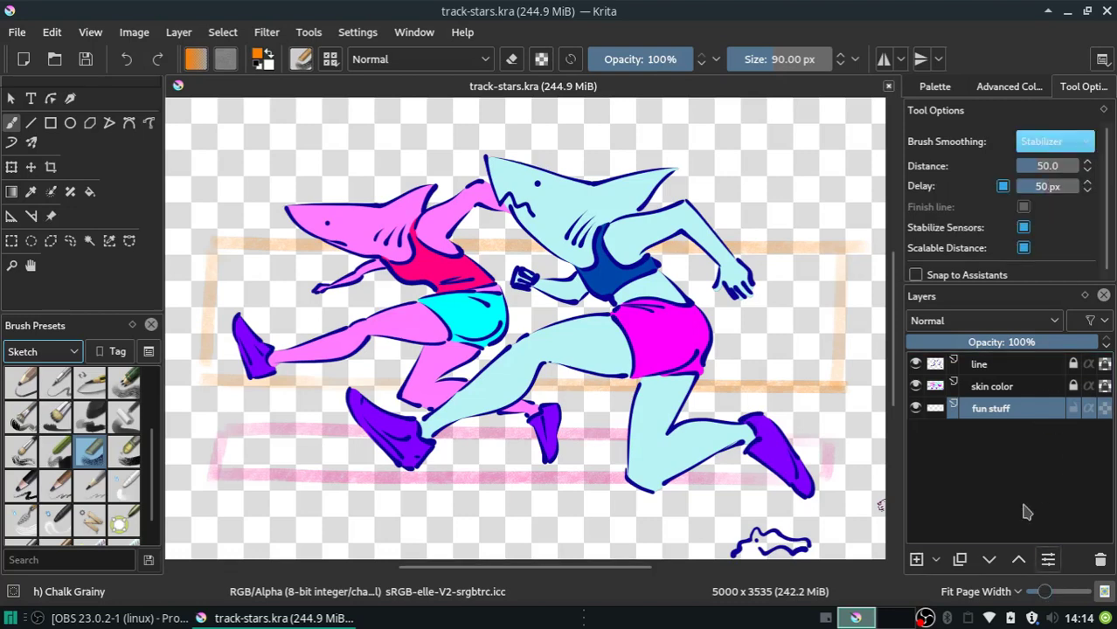
View the canvas at 100% zoom and reposition the view.
{"action": "left_click", "coordinate": [1010, 592]}
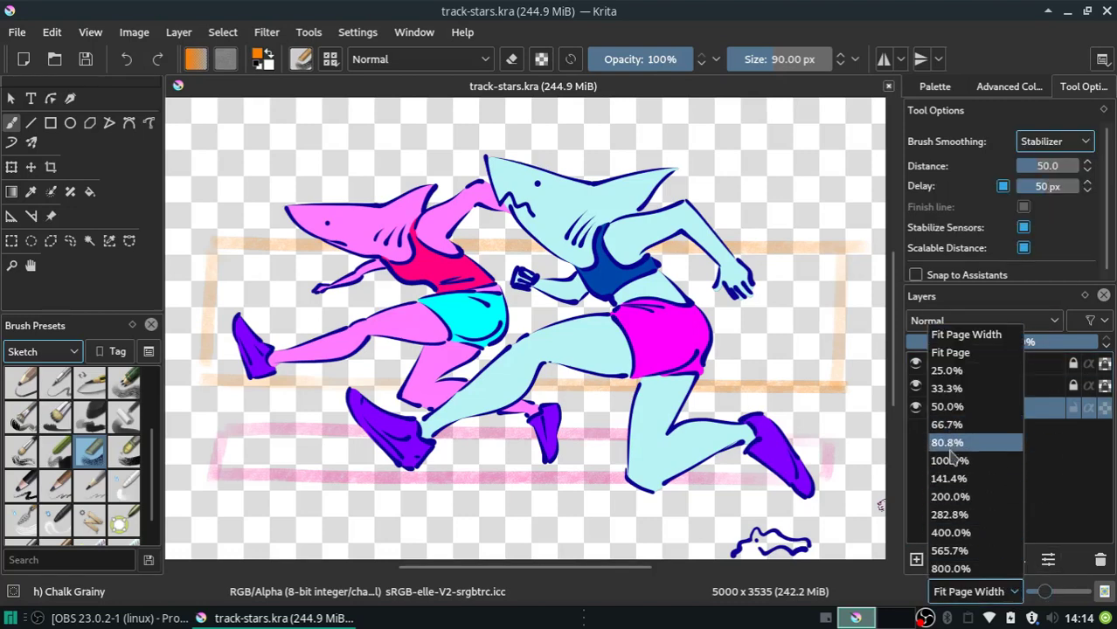
{"action": "left_click", "coordinate": [950, 462]}
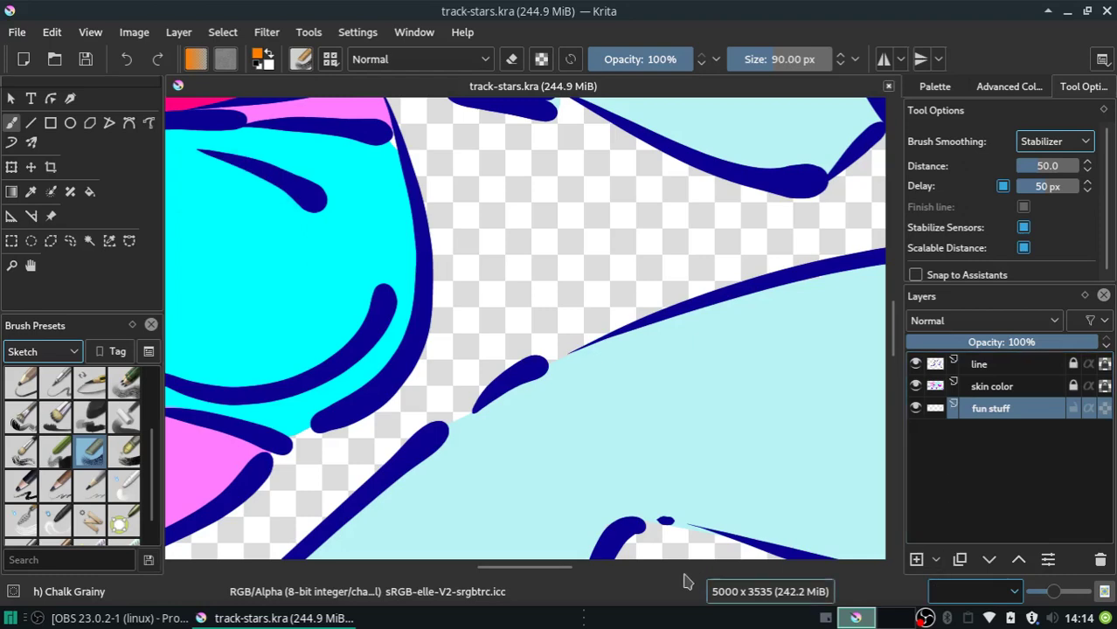
{"action": "mouse_move", "coordinate": [535, 577]}
{"action": "left_mouse_down"}
{"action": "mouse_move", "coordinate": [310, 570]}
{"action": "mouse_move", "coordinate": [337, 570]}
{"action": "left_mouse_up"}
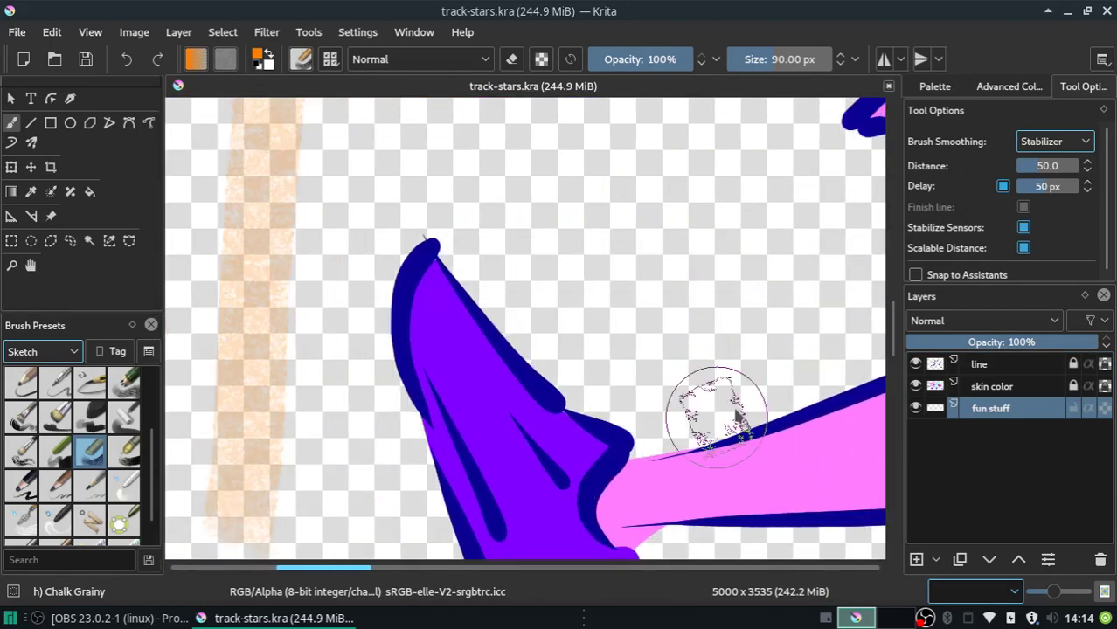
{"action": "left_click_drag", "start_coordinate": [893, 341], "coordinate": [892, 302]}
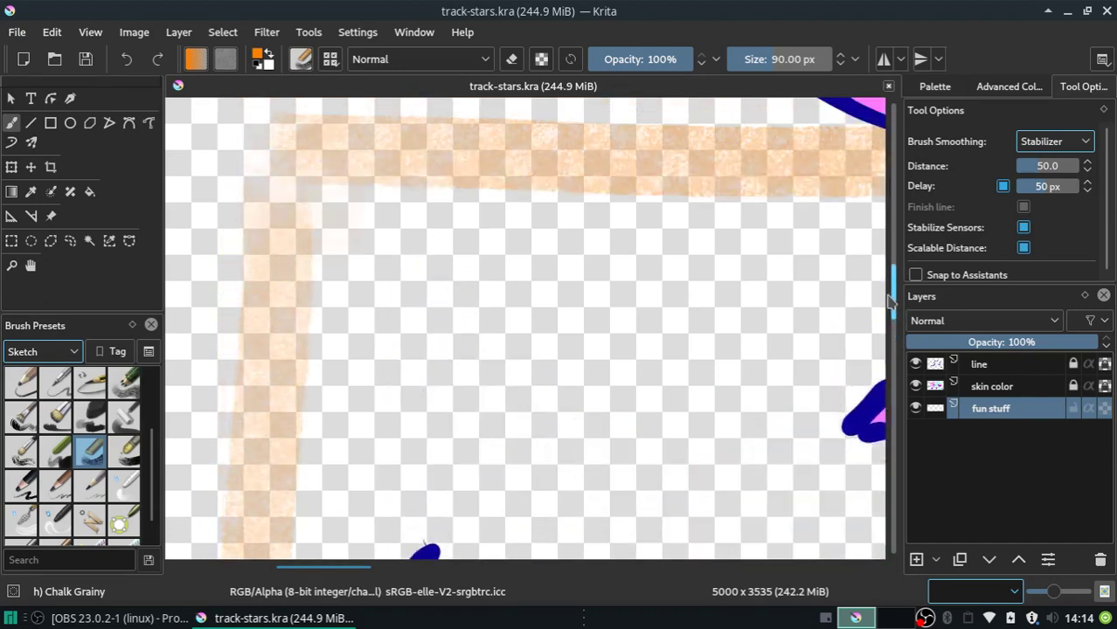
Add a new layer named 'paper' below the fun stuff layer.
{"action": "left_click", "coordinate": [916, 560]}
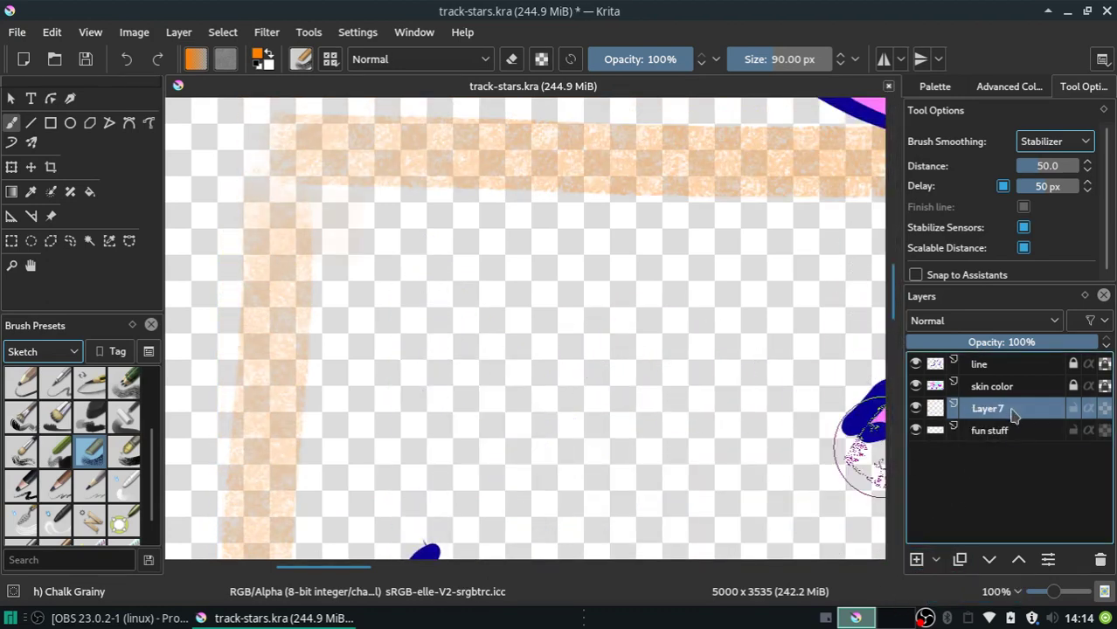
{"action": "left_click_drag", "start_coordinate": [1012, 412], "coordinate": [1005, 437]}
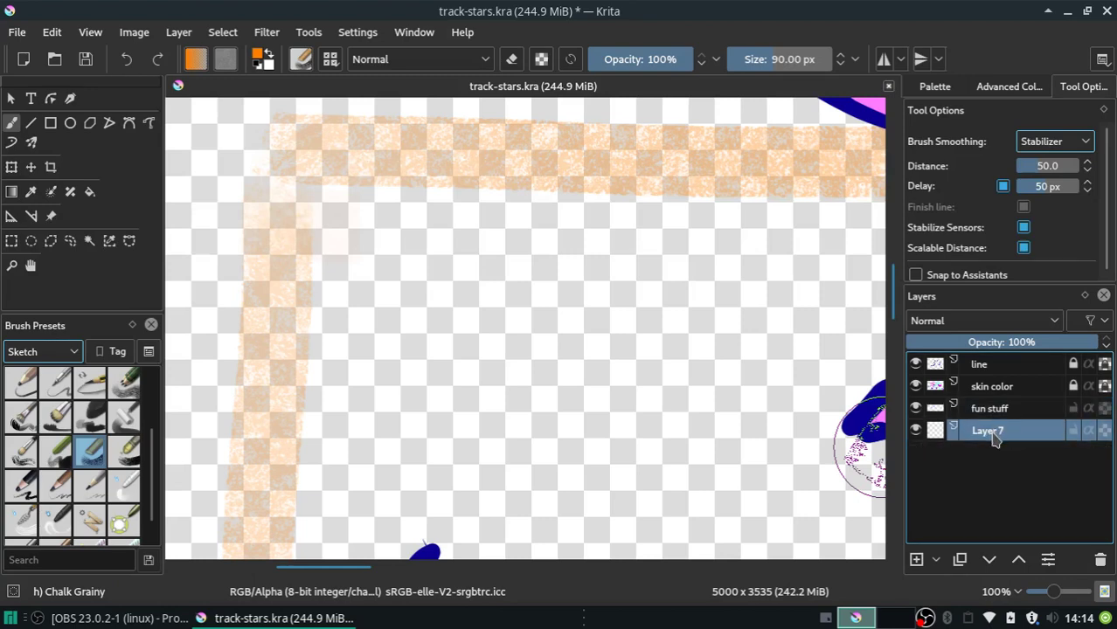
{"action": "double_click", "coordinate": [999, 430]}
{"action": "type", "text": "paper"}
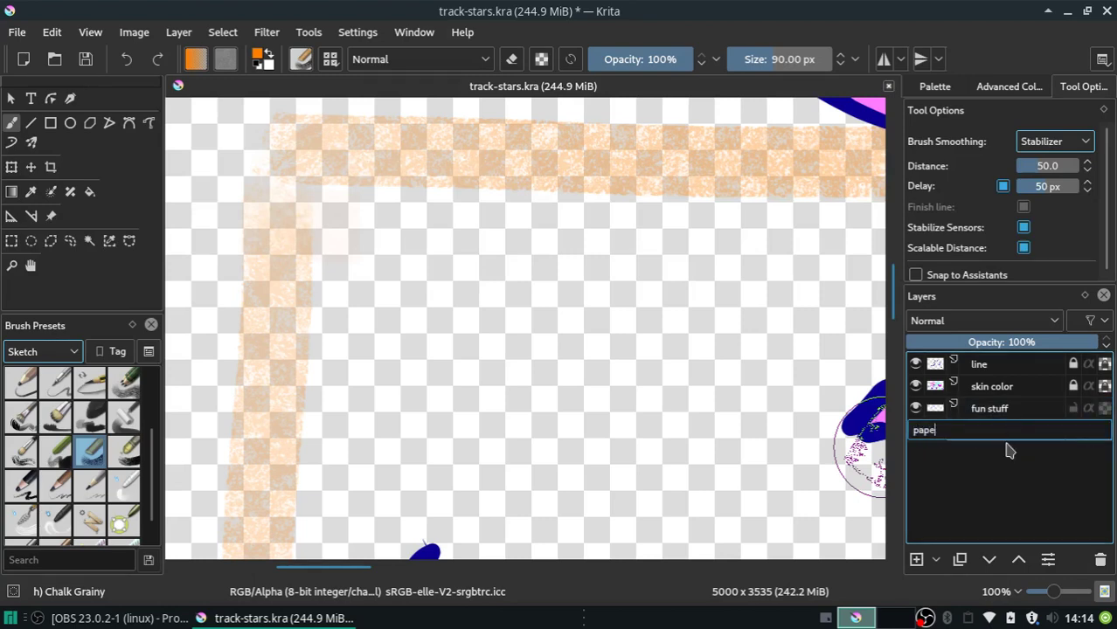
{"action": "key", "text": "Return"}
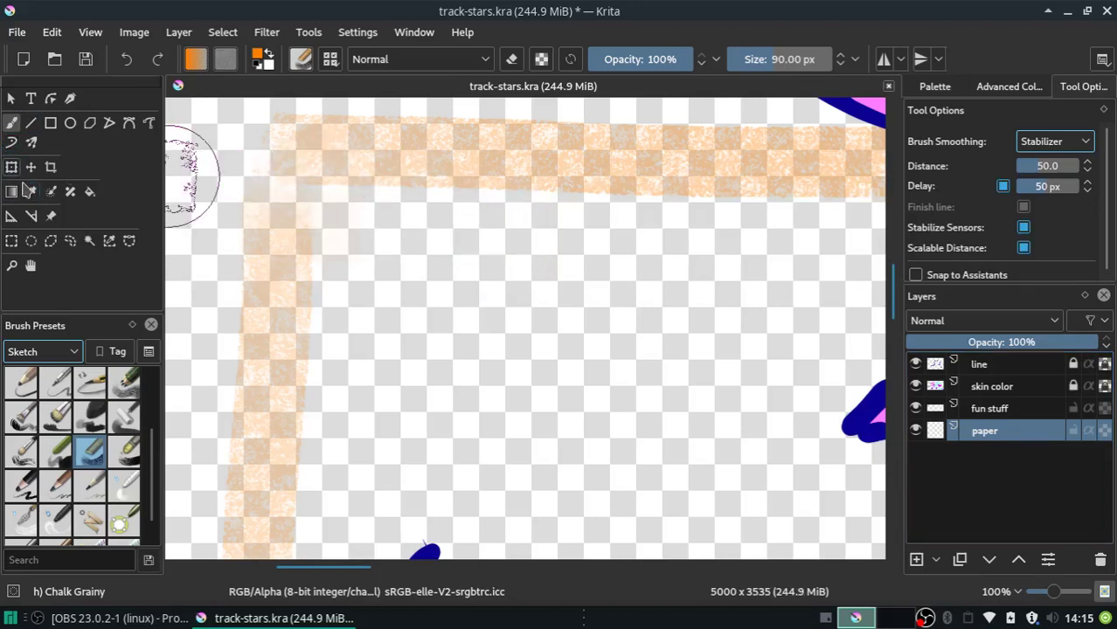
Fill the whole paper layer with white and lock it.
{"action": "left_click", "coordinate": [11, 241]}
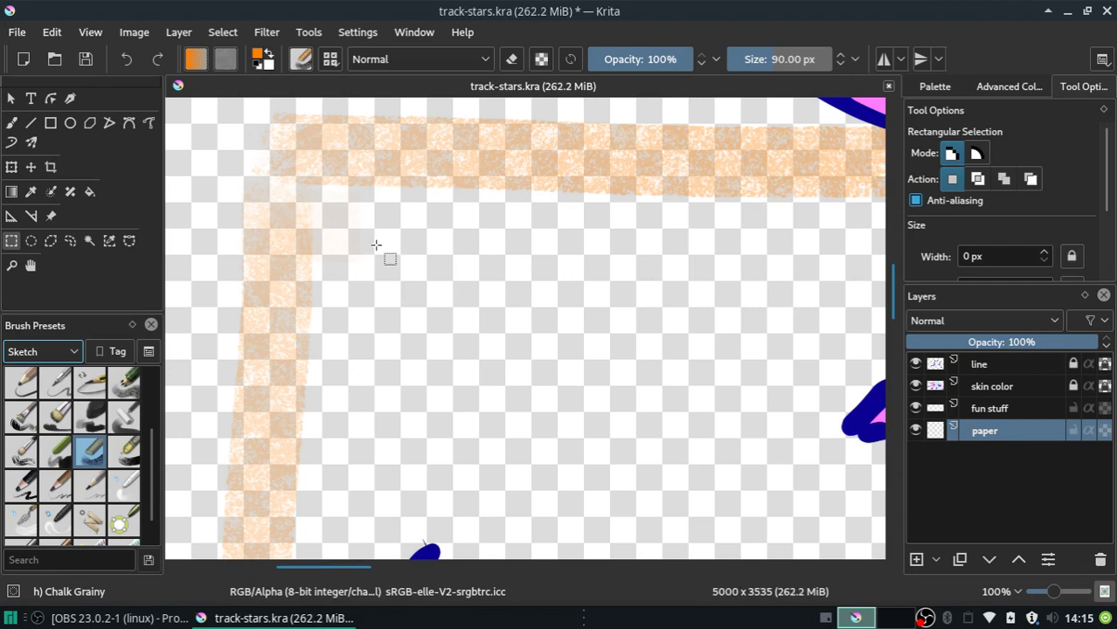
{"action": "left_click", "coordinate": [54, 32]}
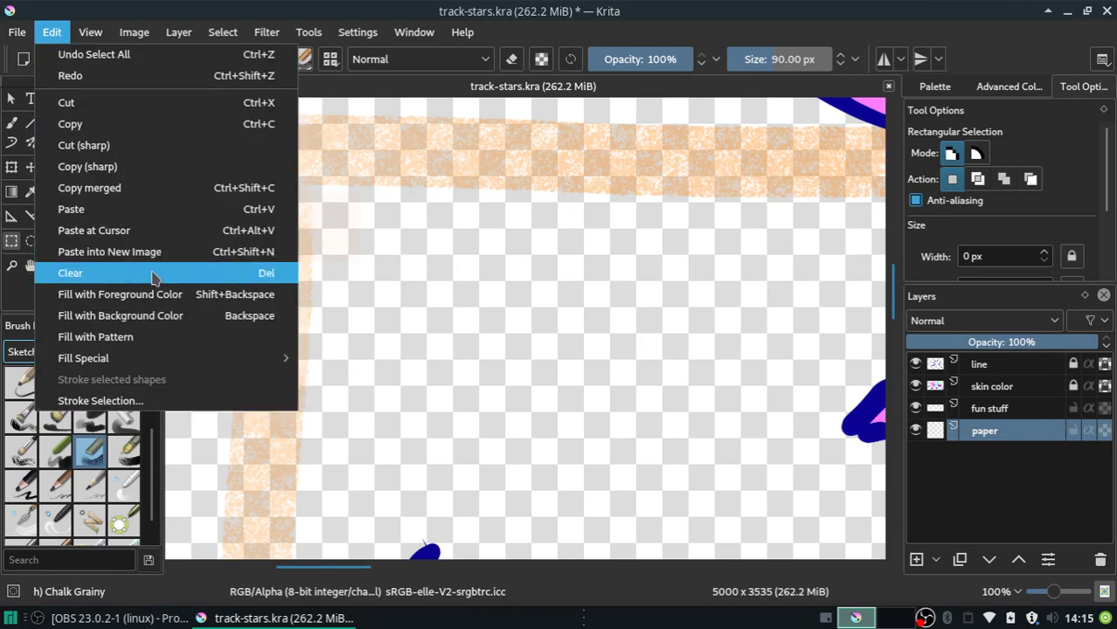
{"action": "left_click", "coordinate": [146, 323]}
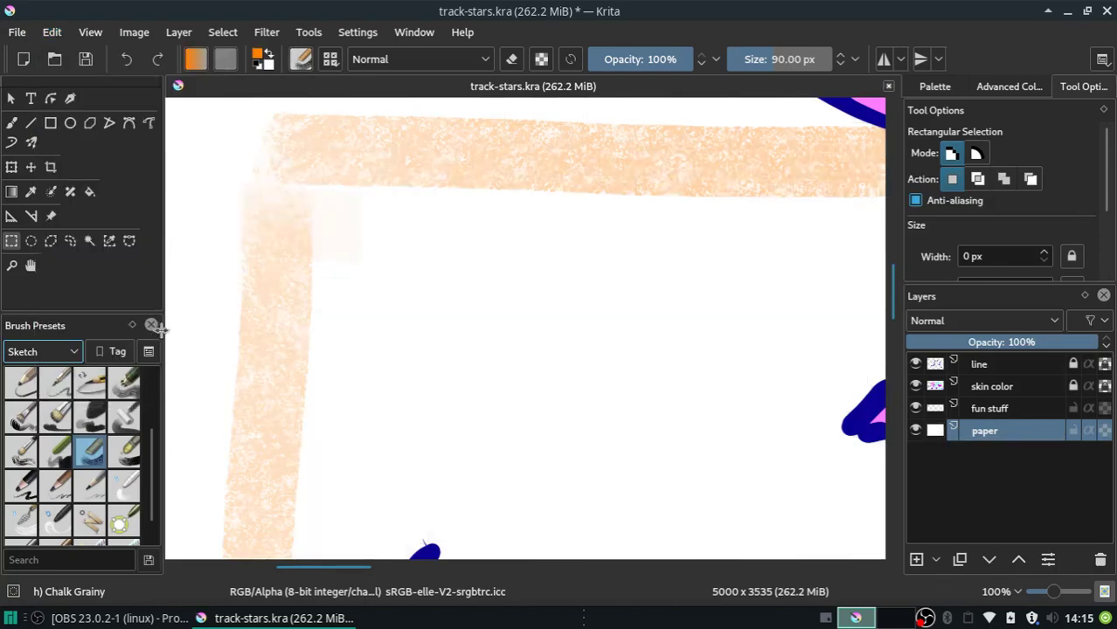
{"action": "left_click", "coordinate": [1104, 431]}
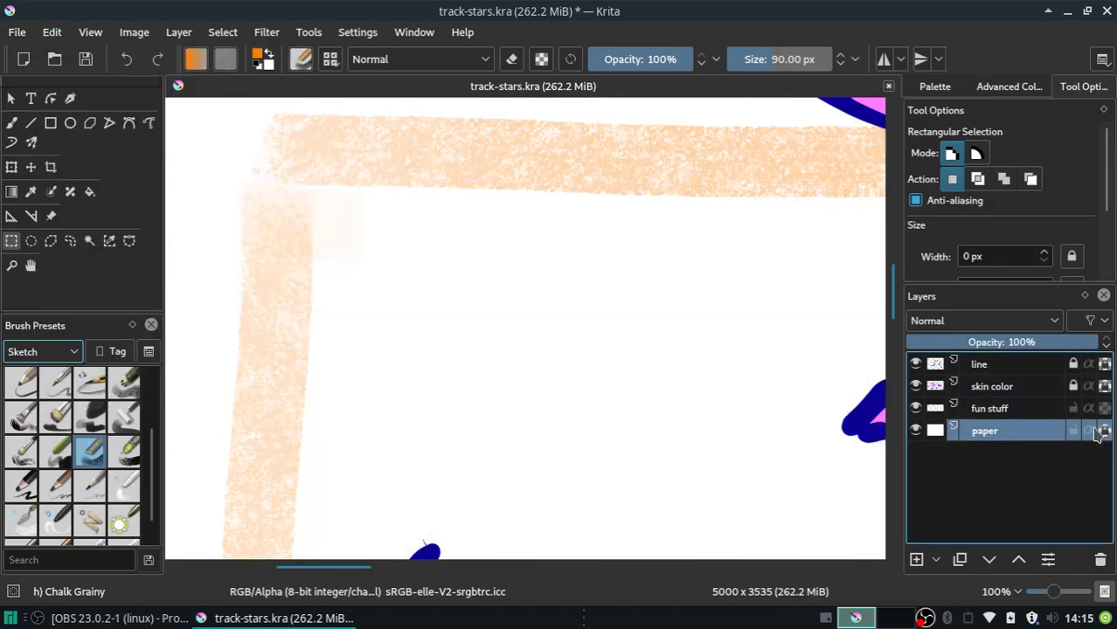
{"action": "left_click", "coordinate": [1074, 431]}
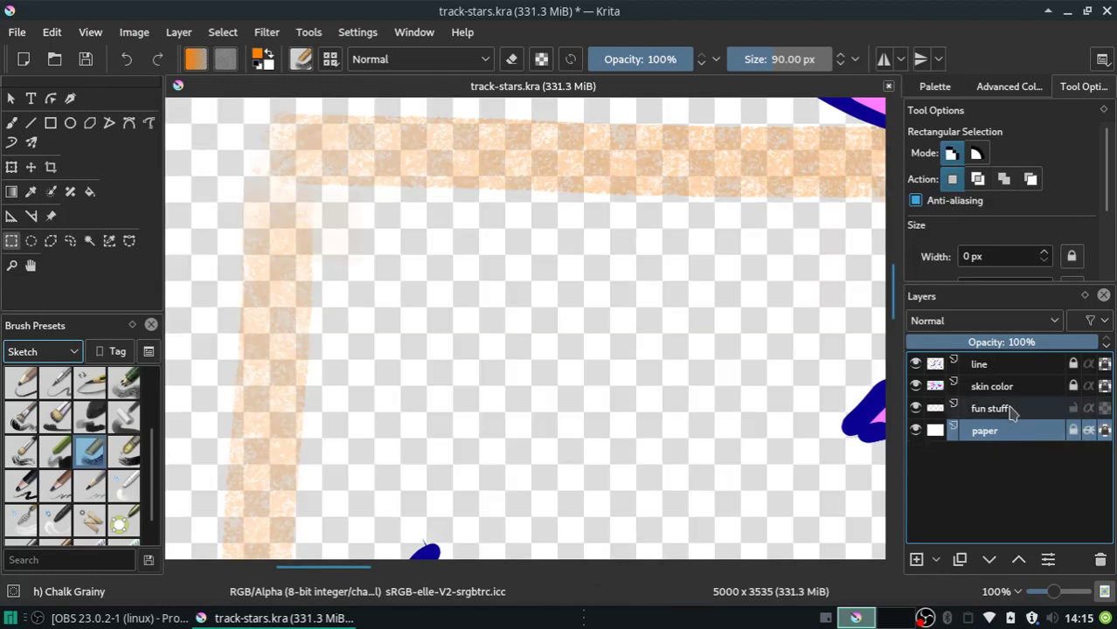
Brush a soft orange diagonal across the frame's upper-left corner on fun stuff, showing the white paper.
{"action": "left_click", "coordinate": [952, 409]}
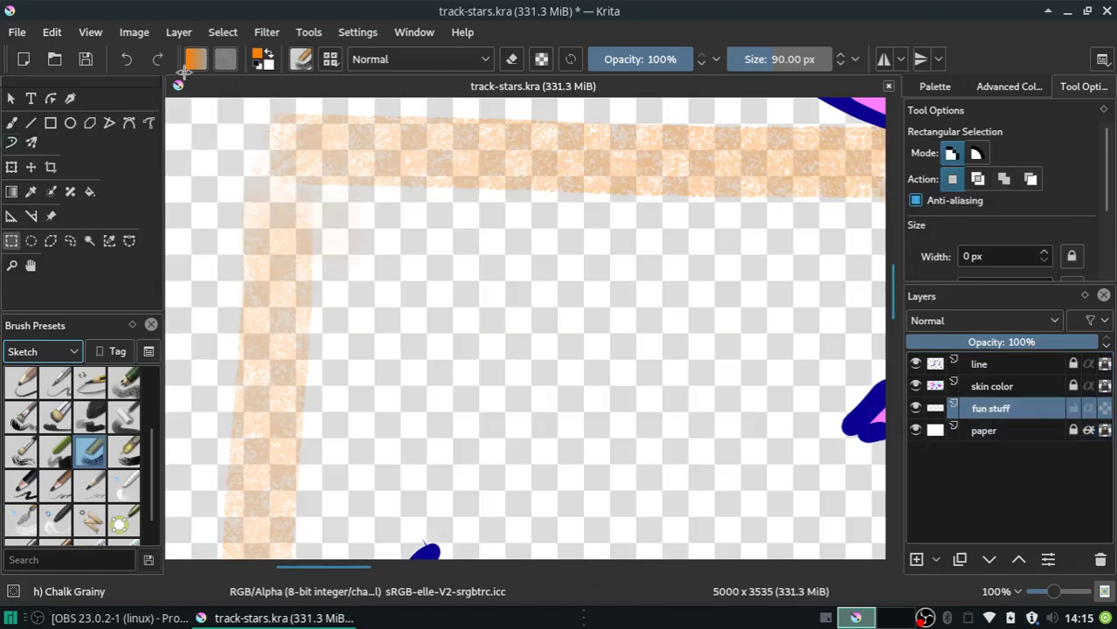
{"action": "left_click", "coordinate": [12, 124]}
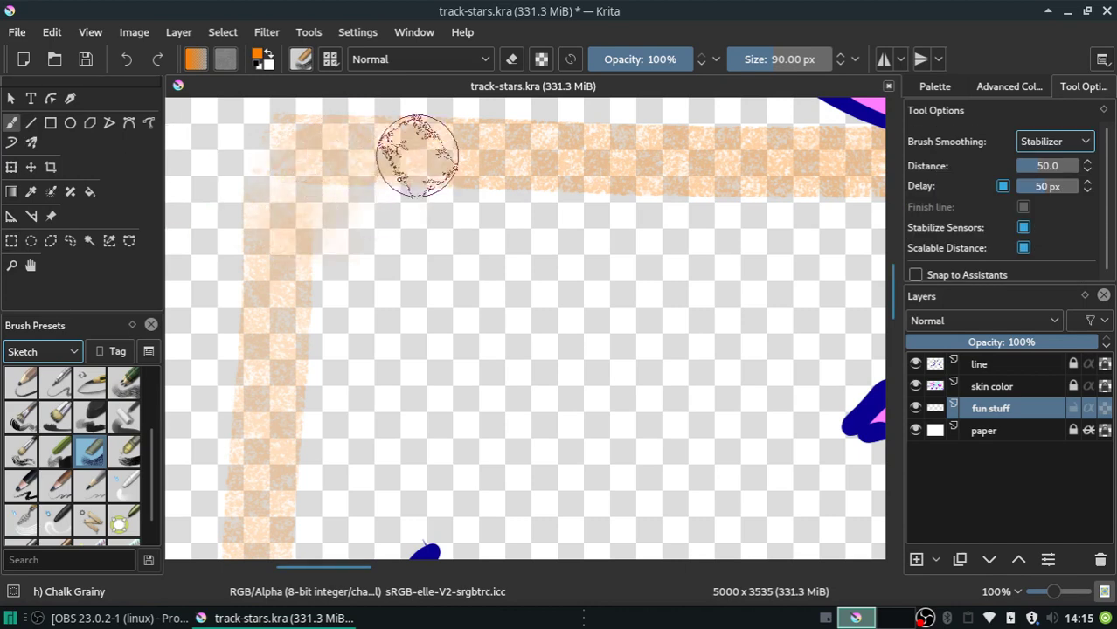
{"action": "left_click_drag", "start_coordinate": [418, 154], "coordinate": [300, 302]}
{"action": "left_click", "coordinate": [1038, 434]}
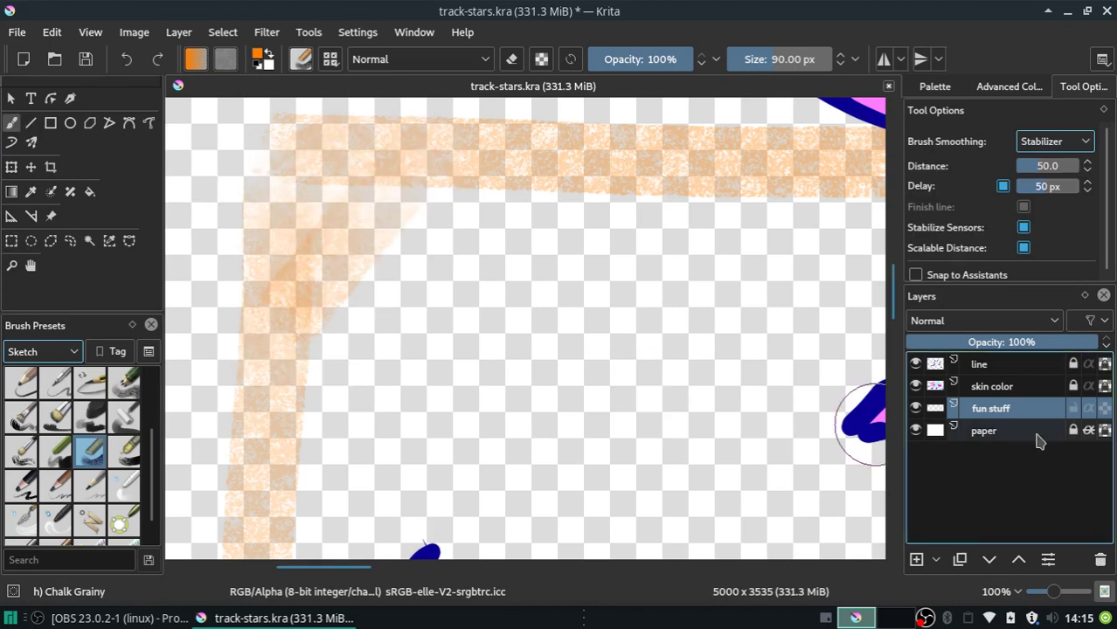
{"action": "left_click", "coordinate": [1088, 432]}
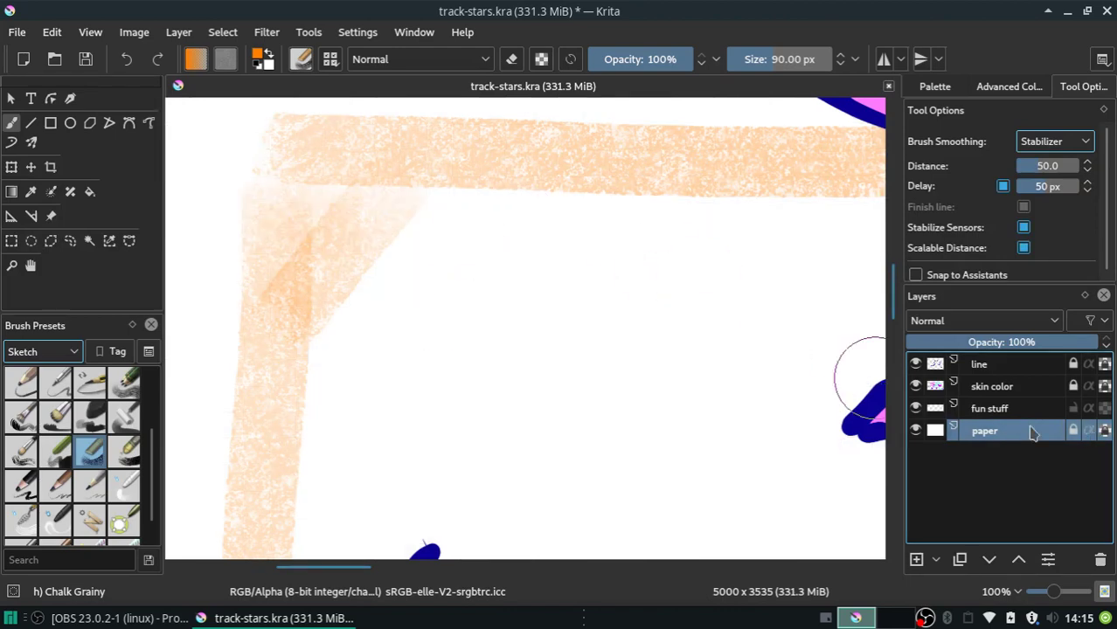
On fun stuff, paint three parallel diagonal orange chalk bands across the frame's upper-left corner.
{"action": "left_click", "coordinate": [1023, 410]}
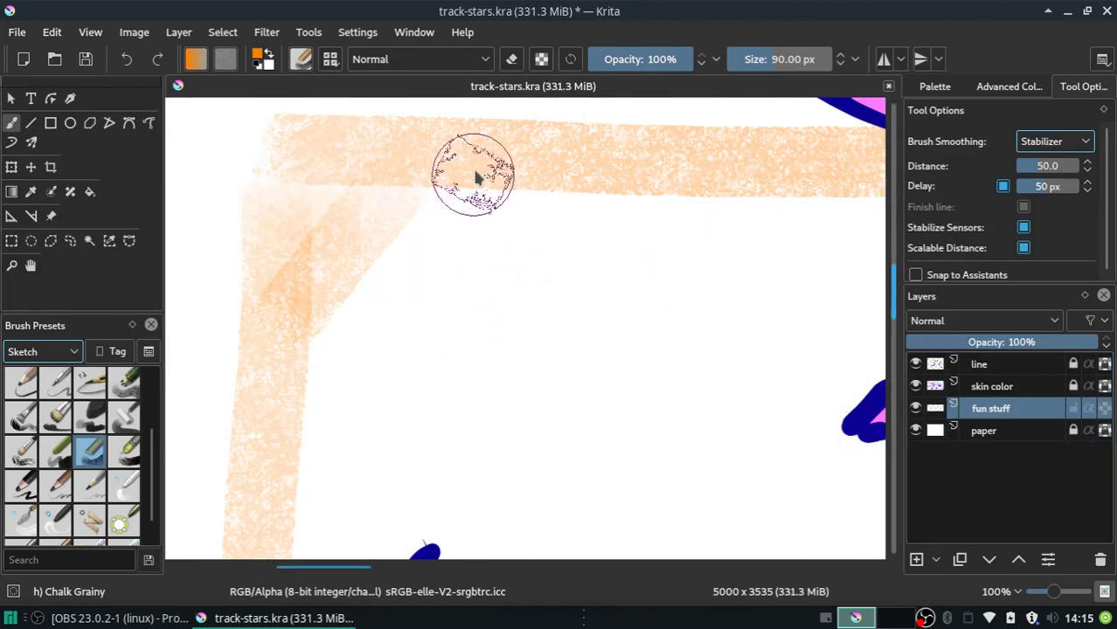
{"action": "left_click_drag", "start_coordinate": [276, 416], "coordinate": [433, 257]}
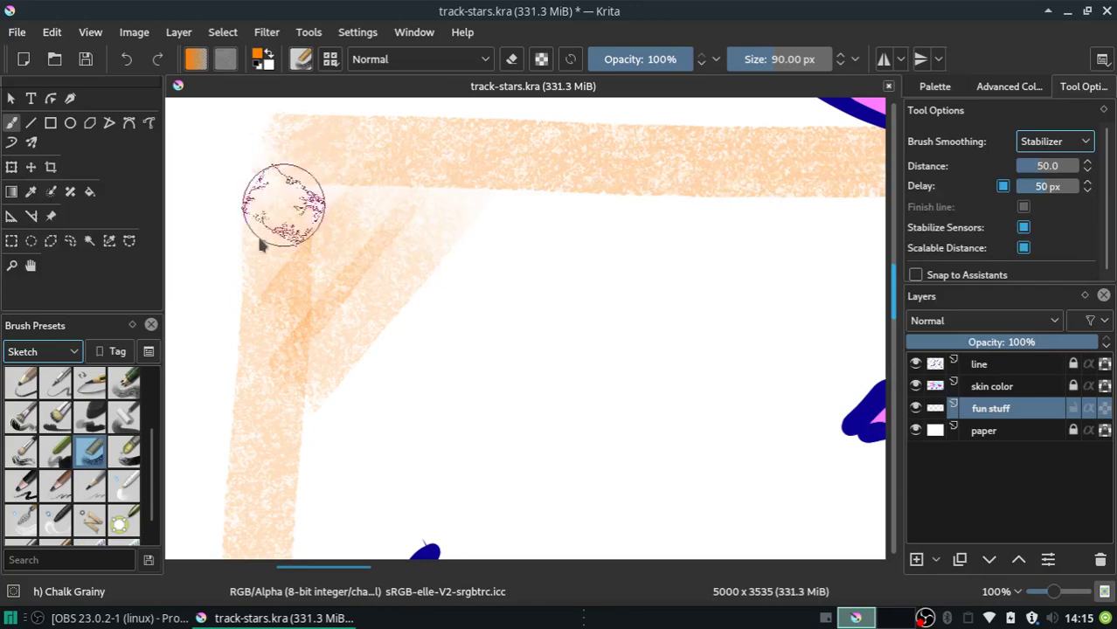
{"action": "left_click_drag", "start_coordinate": [529, 201], "coordinate": [295, 444]}
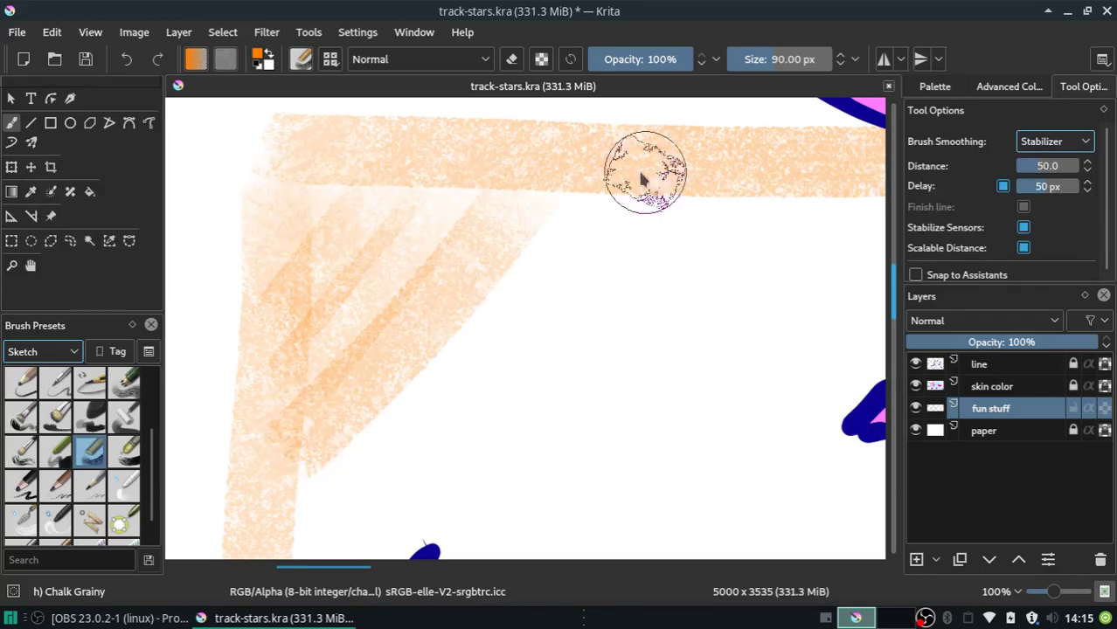
{"action": "scroll", "coordinate": [894, 306], "scroll_direction": "down", "scroll_amount": 1}
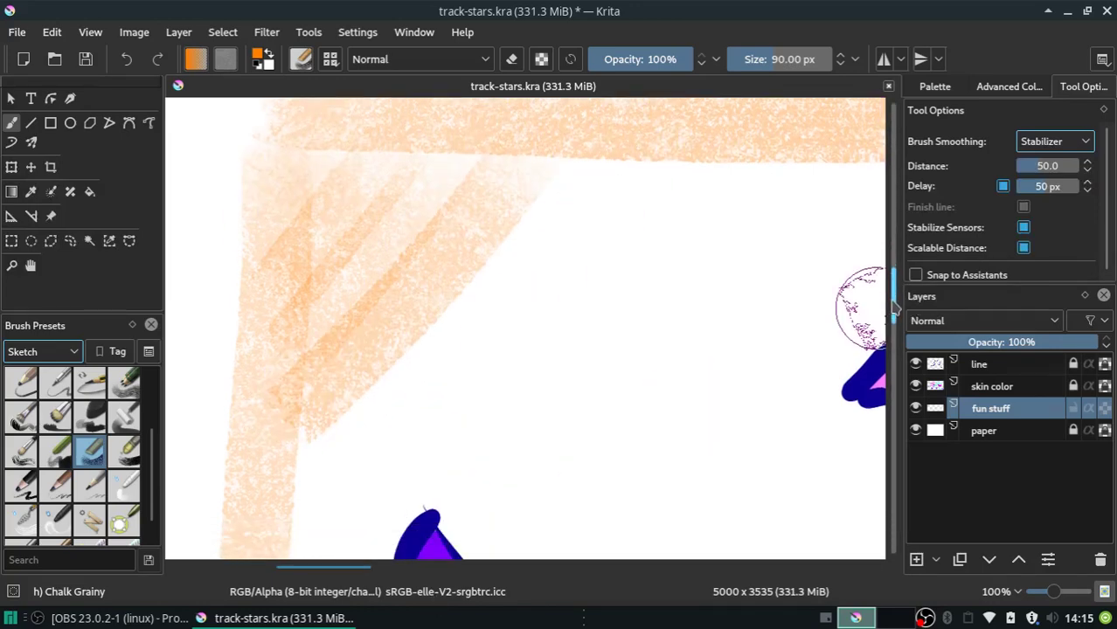
{"action": "left_click_drag", "start_coordinate": [552, 179], "coordinate": [301, 521]}
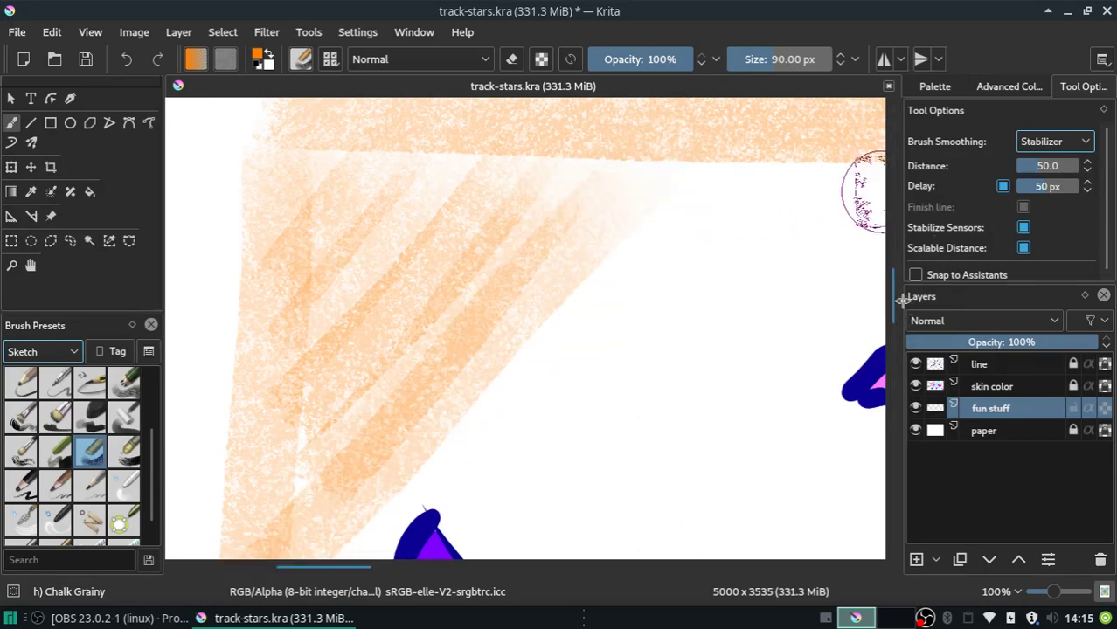
{"action": "scroll", "coordinate": [893, 310], "scroll_direction": "down", "scroll_amount": 1}
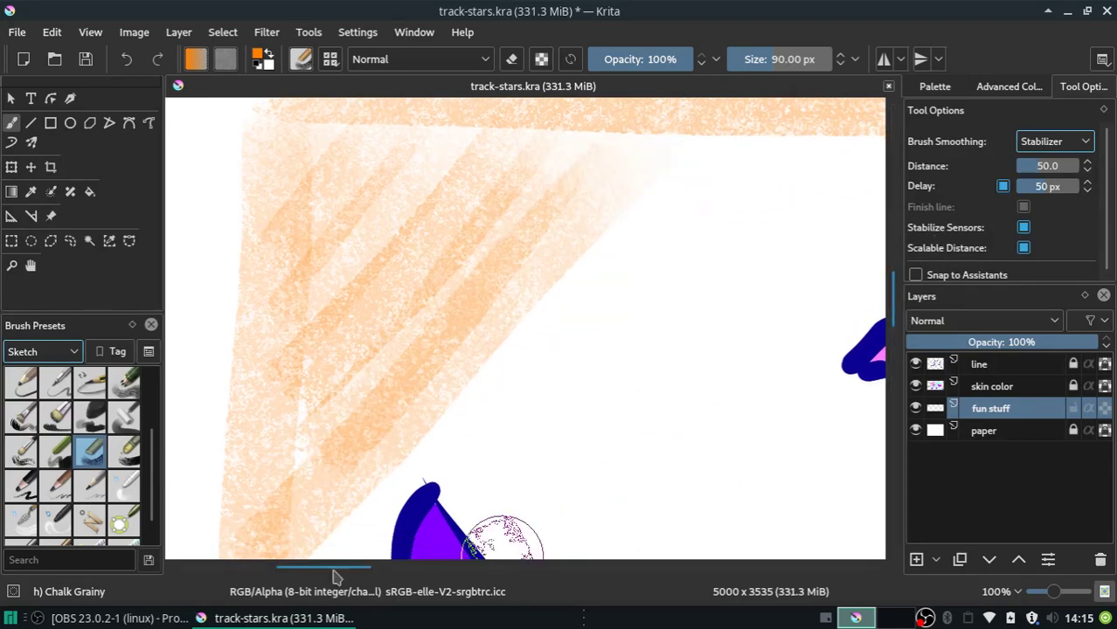
{"action": "scroll", "coordinate": [339, 570], "scroll_direction": "right", "scroll_amount": 1}
{"action": "scroll", "coordinate": [343, 572], "scroll_direction": "right", "scroll_amount": 1}
{"action": "scroll", "coordinate": [893, 312], "scroll_direction": "down", "scroll_amount": 1}
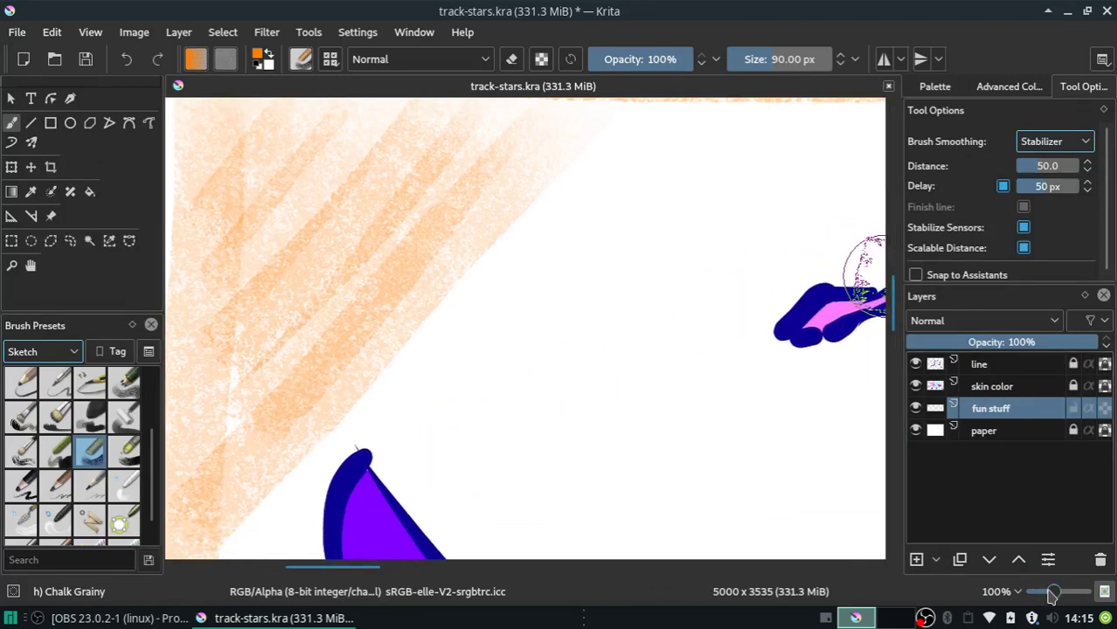
Add two more diagonal chalk strokes, extending the corner hatching down the left border.
{"action": "scroll", "coordinate": [1051, 595], "scroll_direction": "down", "scroll_amount": 2}
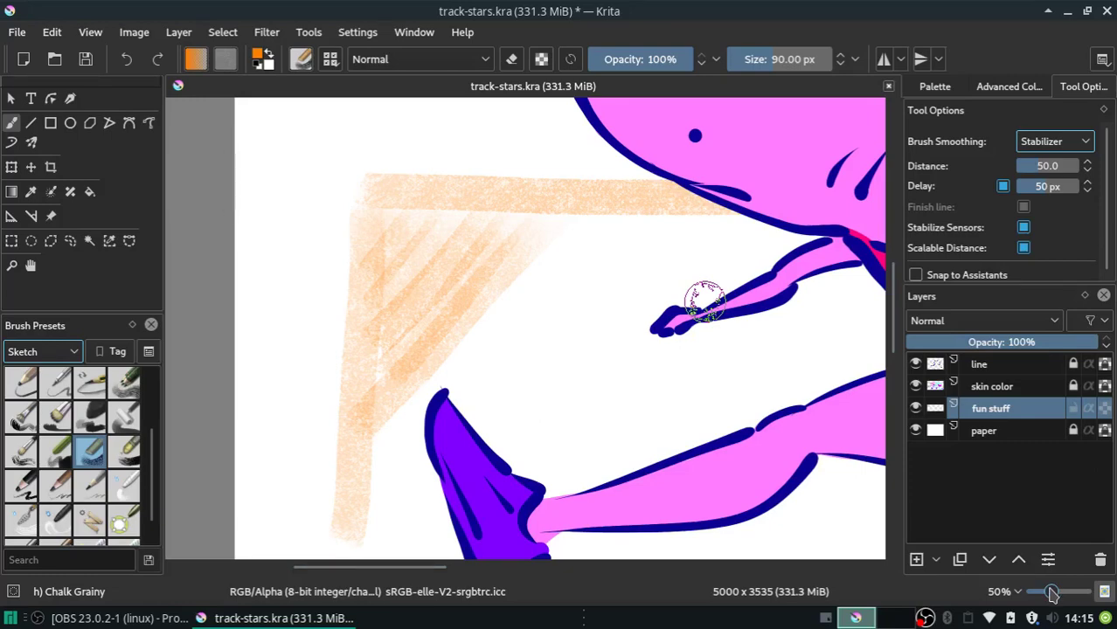
{"action": "left_click_drag", "start_coordinate": [538, 276], "coordinate": [368, 471]}
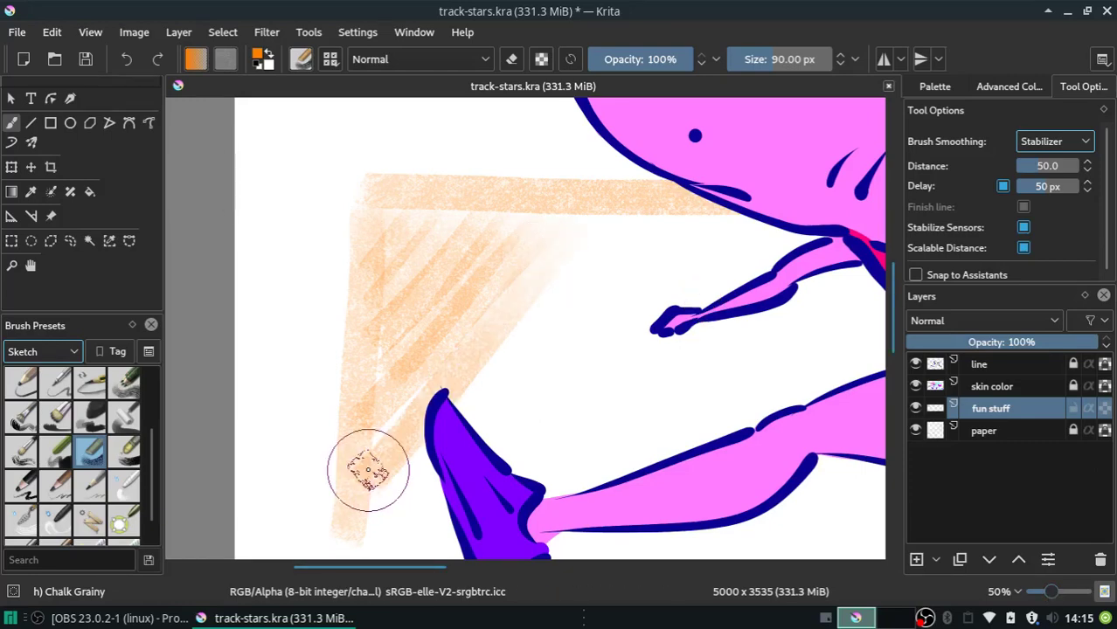
{"action": "mouse_move", "coordinate": [624, 191]}
{"action": "left_mouse_down"}
{"action": "mouse_move", "coordinate": [406, 495]}
{"action": "mouse_move", "coordinate": [637, 320]}
{"action": "left_mouse_up"}
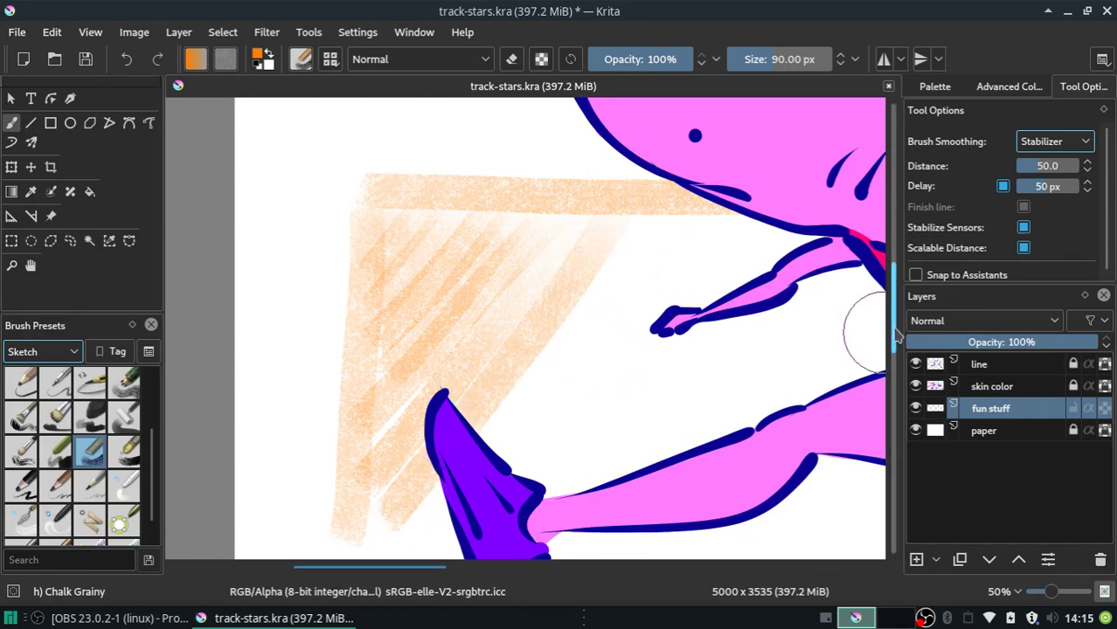
{"action": "left_click_drag", "start_coordinate": [896, 337], "coordinate": [446, 369]}
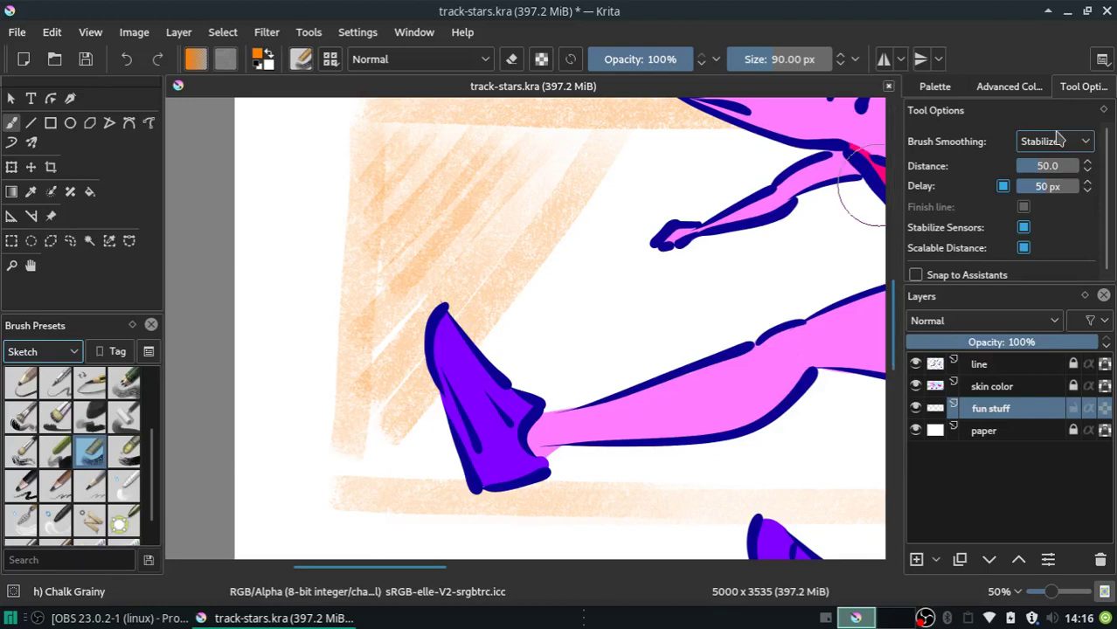
Switch brush smoothing to Weighted and redraw the diagonal corner hatch strokes.
{"action": "left_click", "coordinate": [1058, 140]}
{"action": "left_click", "coordinate": [1052, 197]}
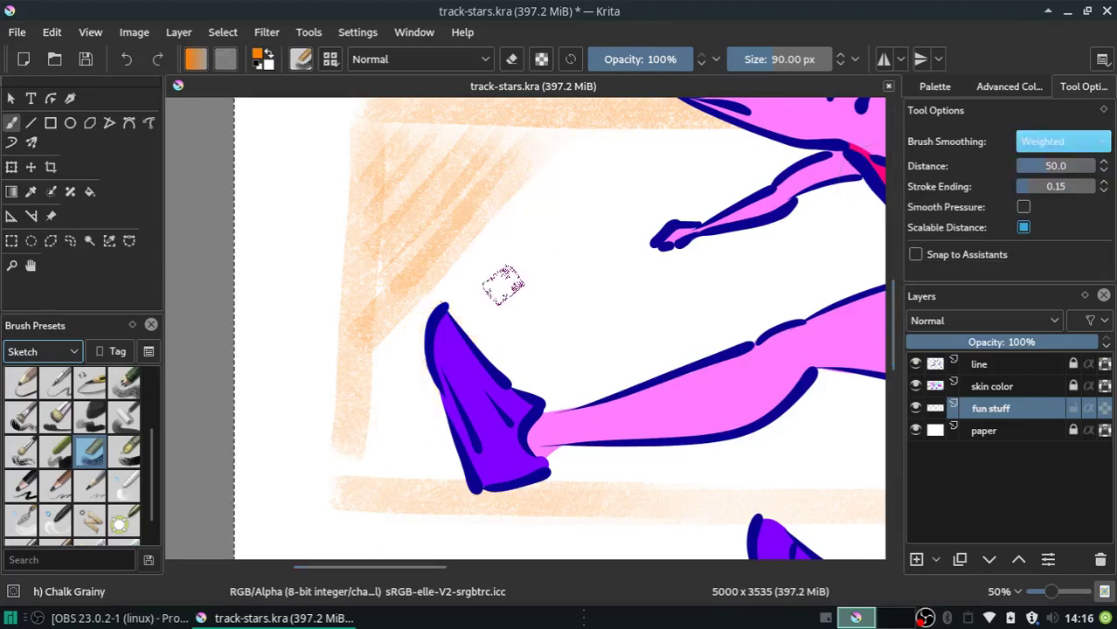
{"action": "key", "text": "ctrl+z"}
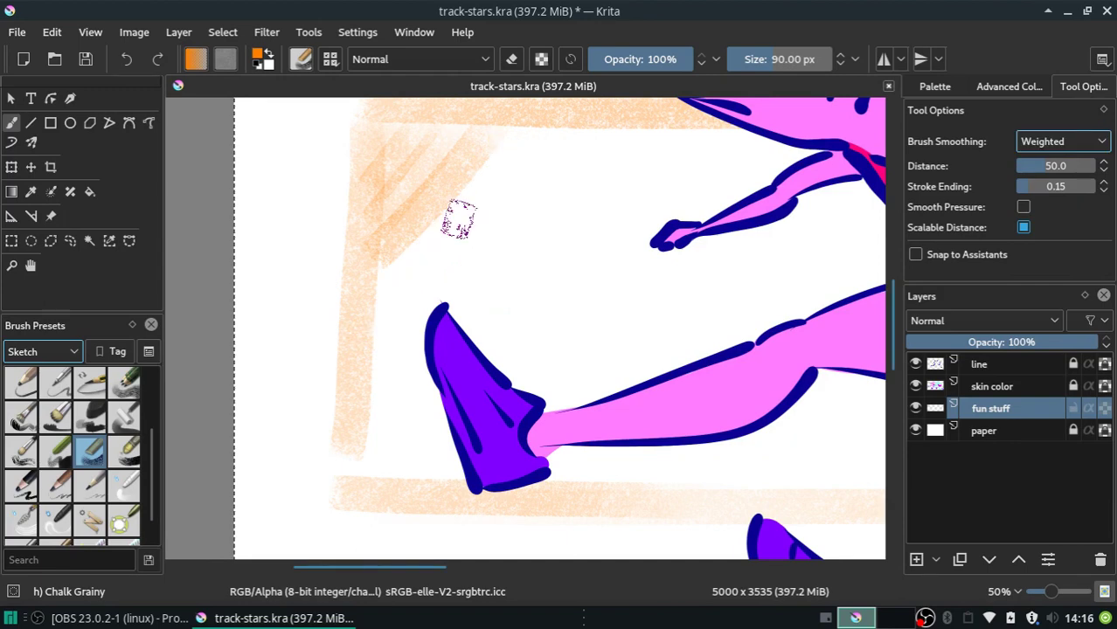
{"action": "key", "text": "ctrl+z"}
{"action": "left_click_drag", "start_coordinate": [325, 313], "coordinate": [492, 123]}
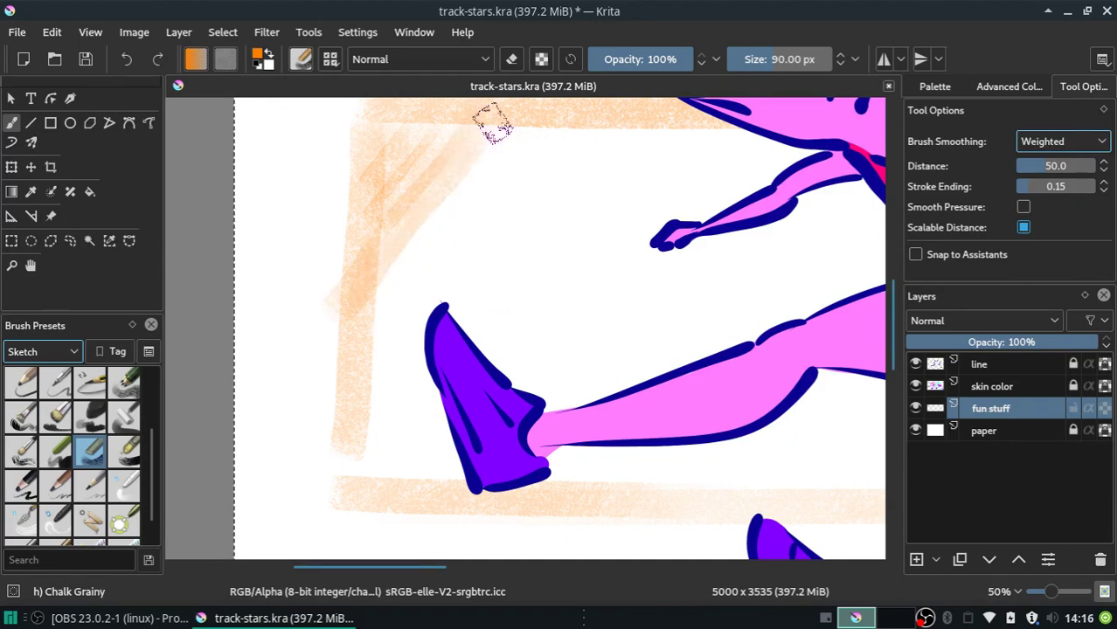
{"action": "key", "text": "ctrl+z"}
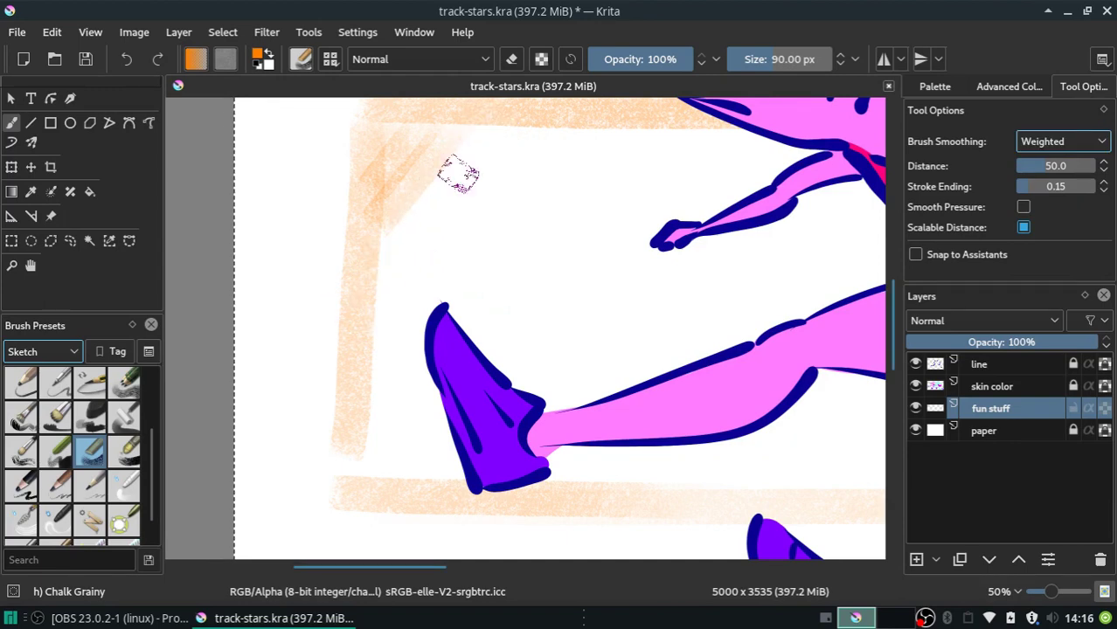
{"action": "left_click_drag", "start_coordinate": [492, 127], "coordinate": [387, 319]}
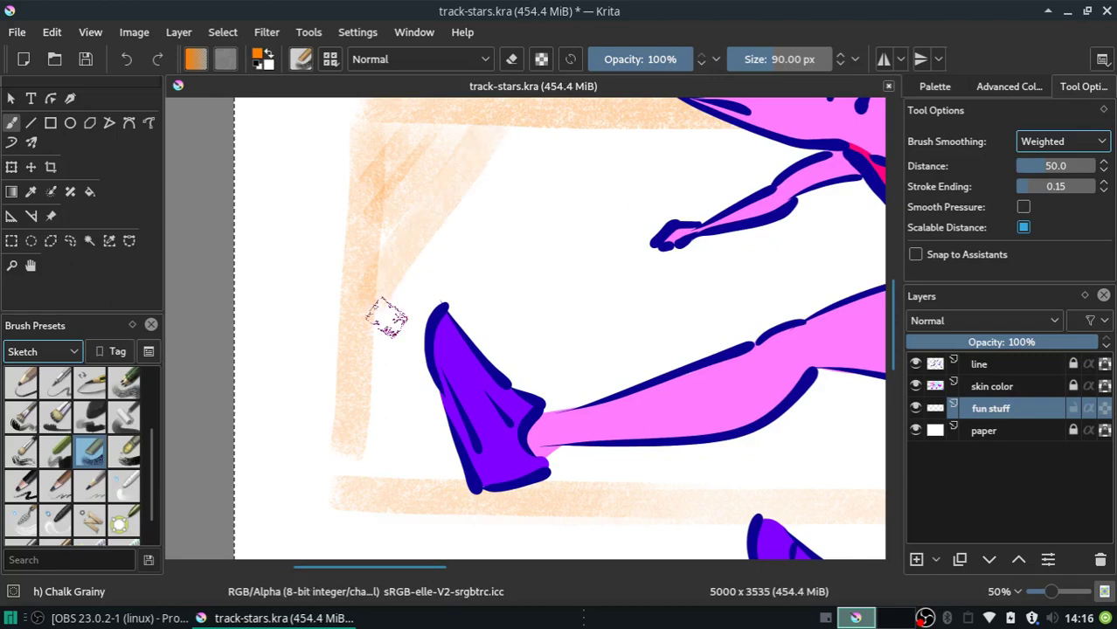
{"action": "left_click_drag", "start_coordinate": [341, 407], "coordinate": [560, 127]}
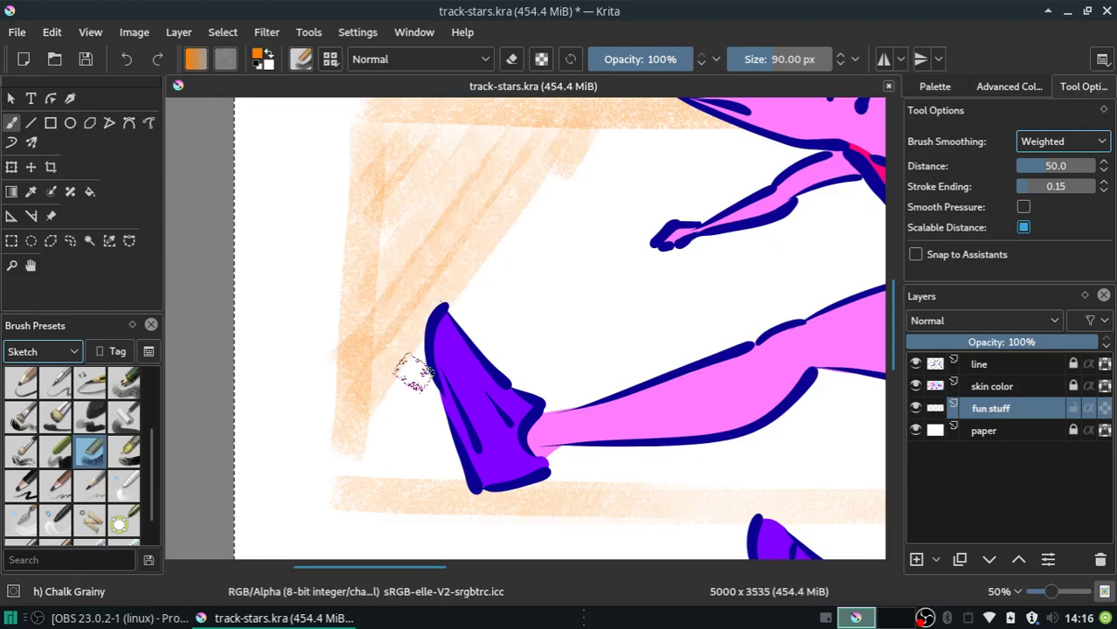
{"action": "left_click_drag", "start_coordinate": [414, 374], "coordinate": [592, 141]}
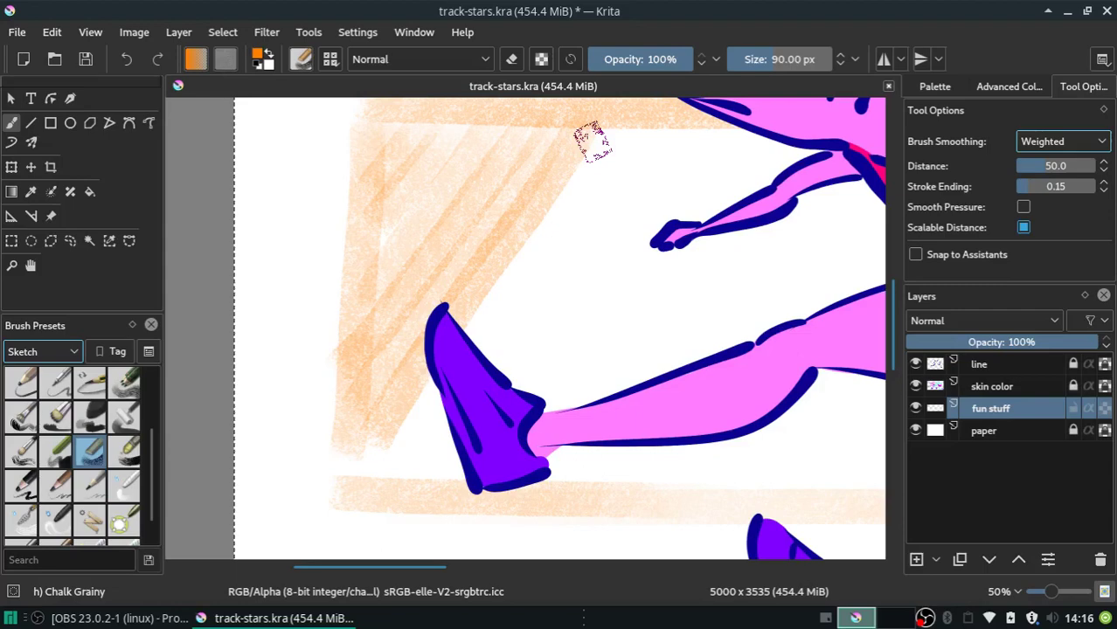
{"action": "key", "text": "ctrl+z"}
{"action": "left_click_drag", "start_coordinate": [594, 119], "coordinate": [380, 448]}
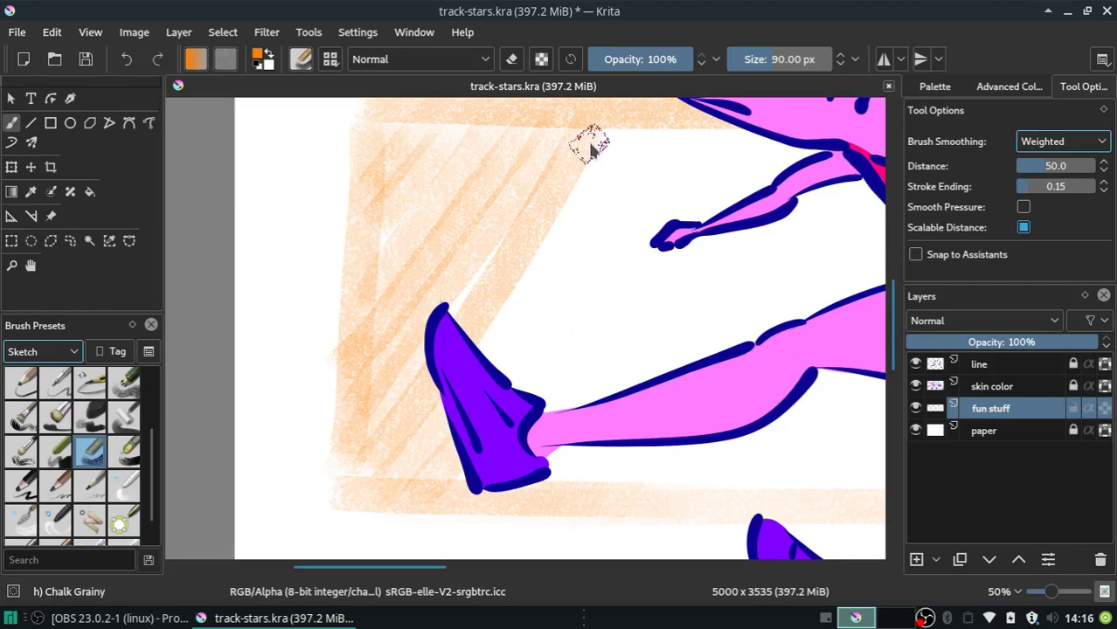
Extend the orange hatching over the white gaps behind and below the pink shark's leg.
{"action": "left_click_drag", "start_coordinate": [592, 149], "coordinate": [542, 259]}
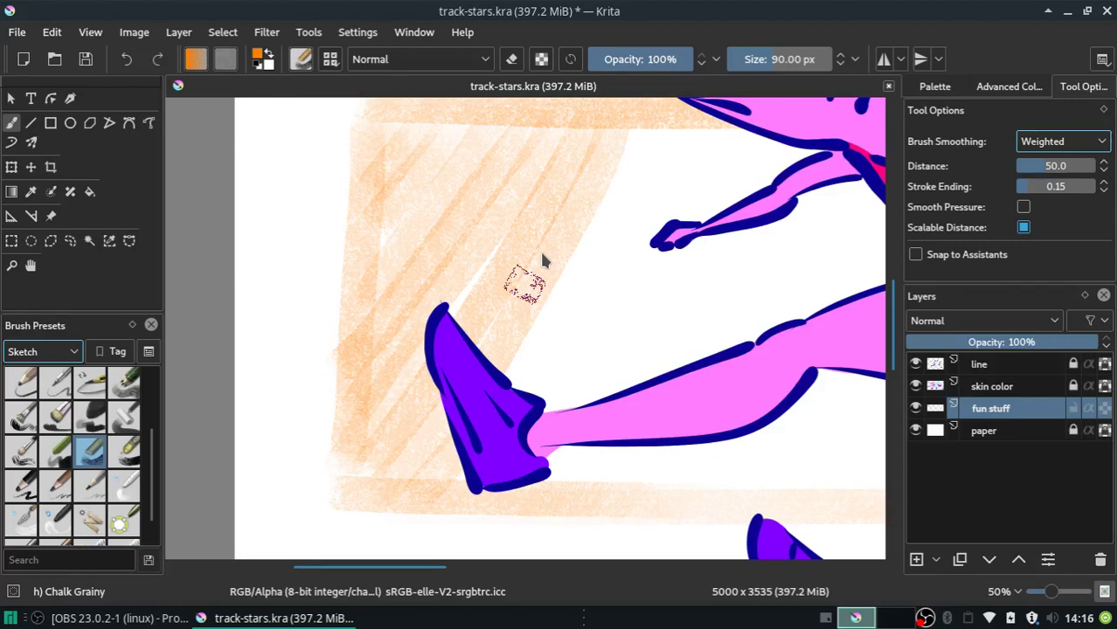
{"action": "mouse_move", "coordinate": [673, 122]}
{"action": "left_mouse_down"}
{"action": "mouse_move", "coordinate": [498, 385]}
{"action": "mouse_move", "coordinate": [662, 216]}
{"action": "mouse_move", "coordinate": [714, 216]}
{"action": "left_mouse_up"}
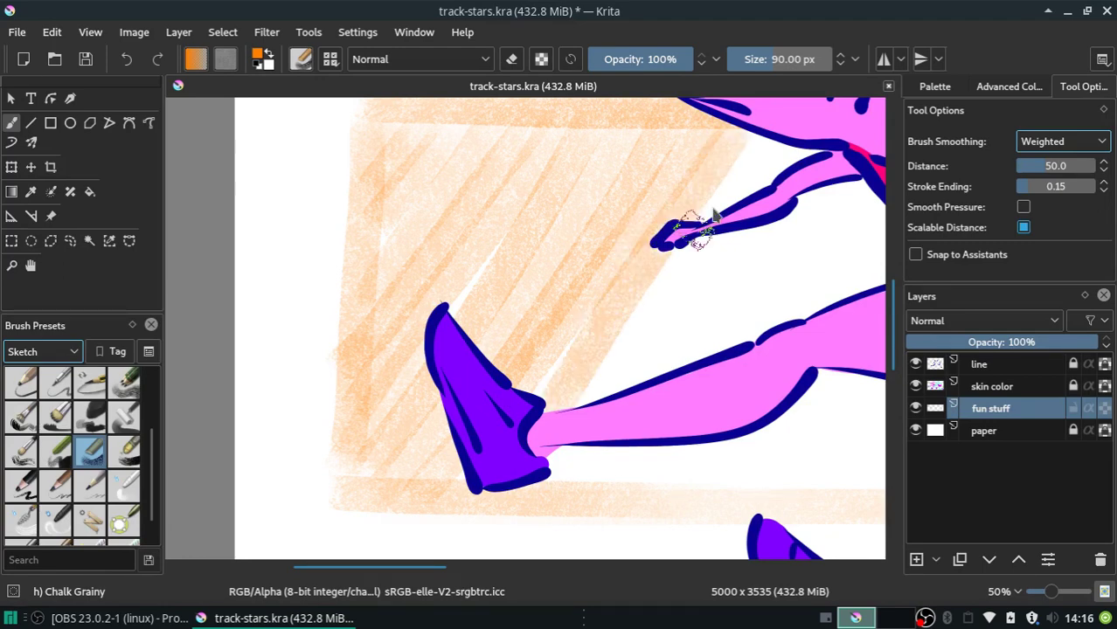
{"action": "left_click_drag", "start_coordinate": [713, 214], "coordinate": [864, 172]}
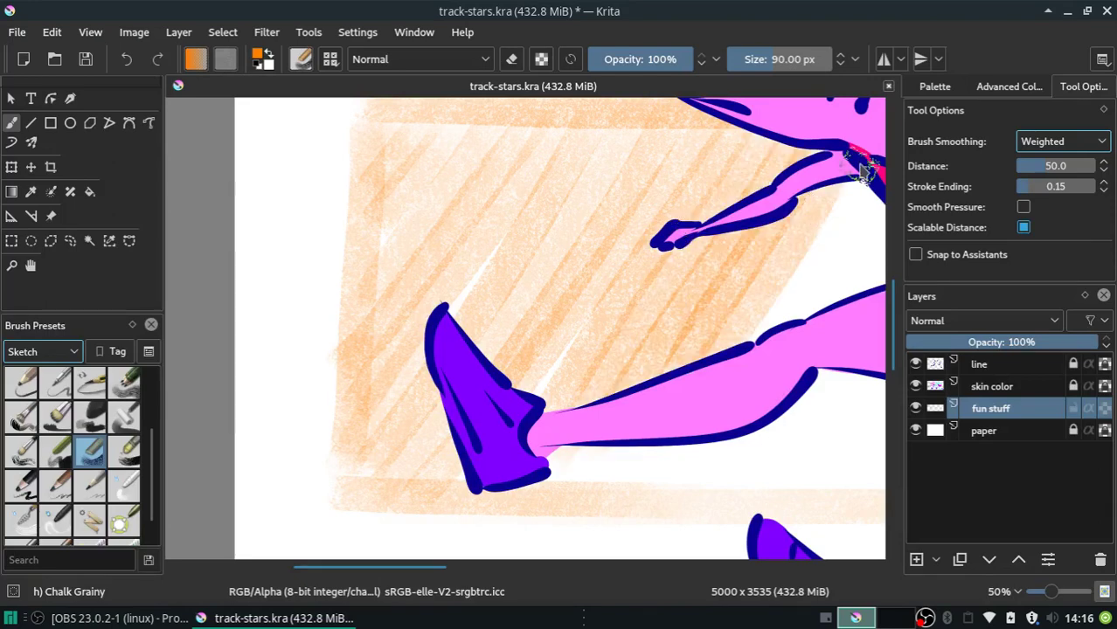
{"action": "left_click_drag", "start_coordinate": [869, 228], "coordinate": [809, 306]}
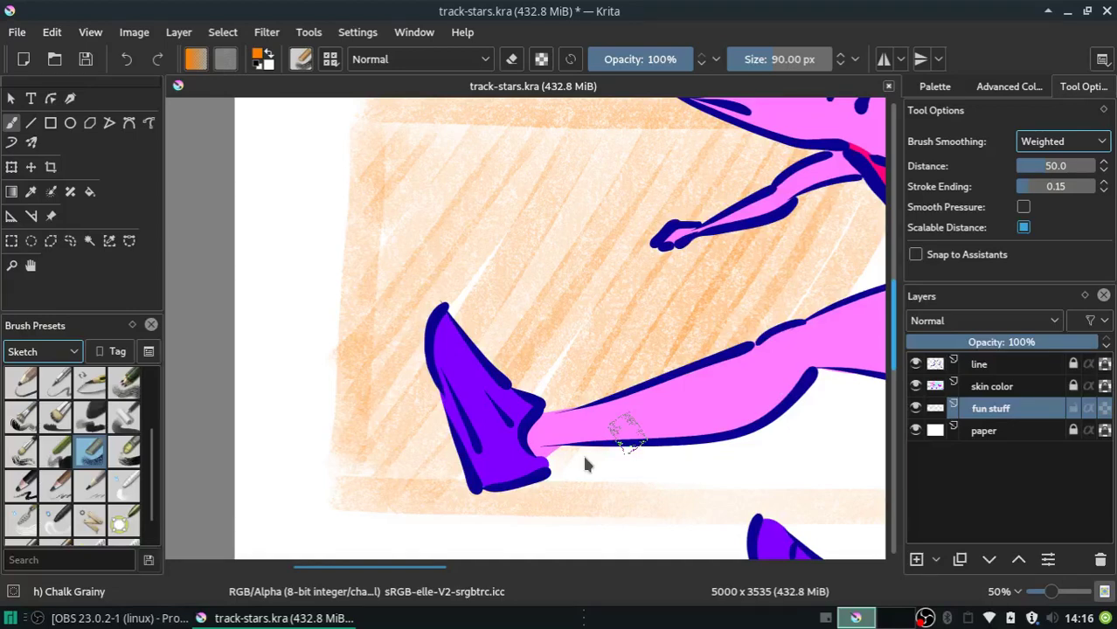
{"action": "left_click_drag", "start_coordinate": [586, 465], "coordinate": [778, 429]}
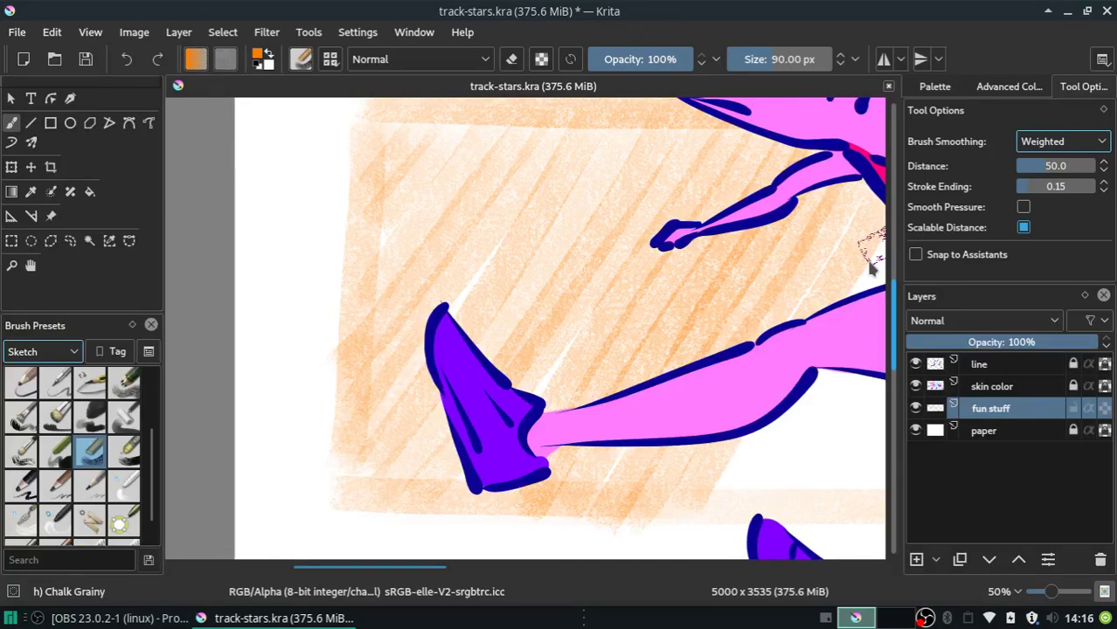
{"action": "scroll", "coordinate": [641, 428], "scroll_direction": "right", "scroll_amount": 5}
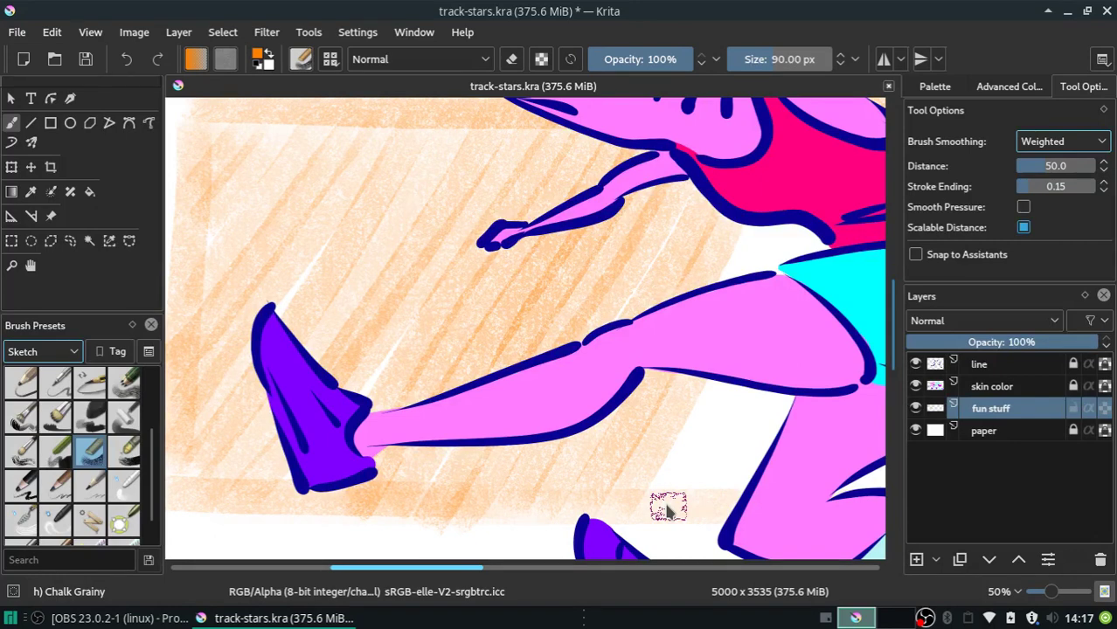
{"action": "mouse_move", "coordinate": [667, 508]}
{"action": "left_mouse_down"}
{"action": "mouse_move", "coordinate": [801, 218]}
{"action": "mouse_move", "coordinate": [840, 253]}
{"action": "left_mouse_up"}
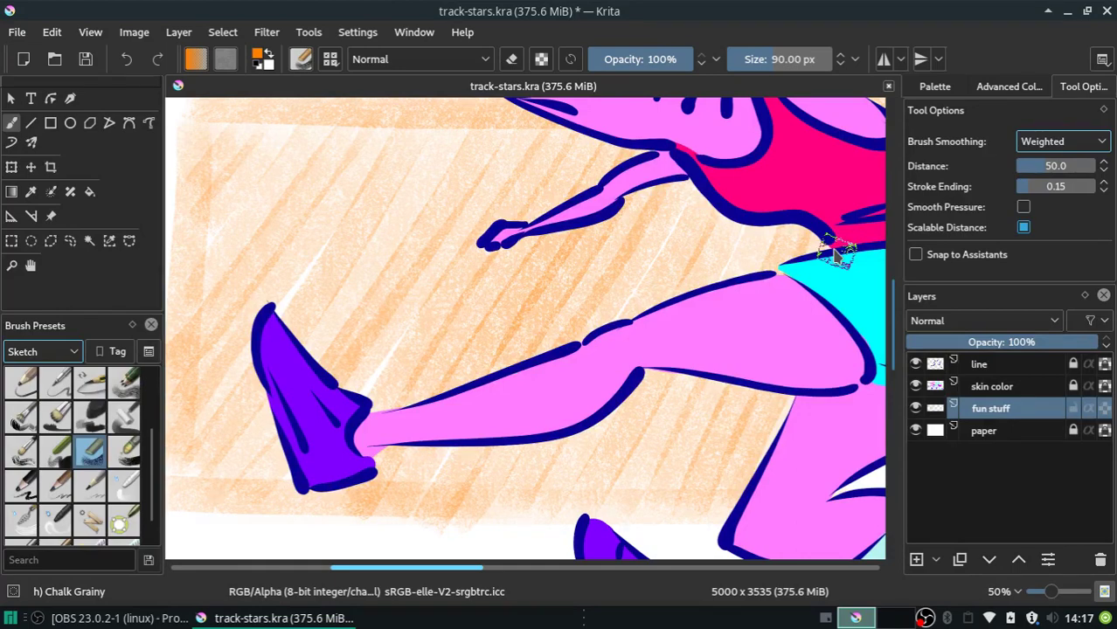
{"action": "scroll", "coordinate": [837, 254], "scroll_direction": "right", "scroll_amount": 5}
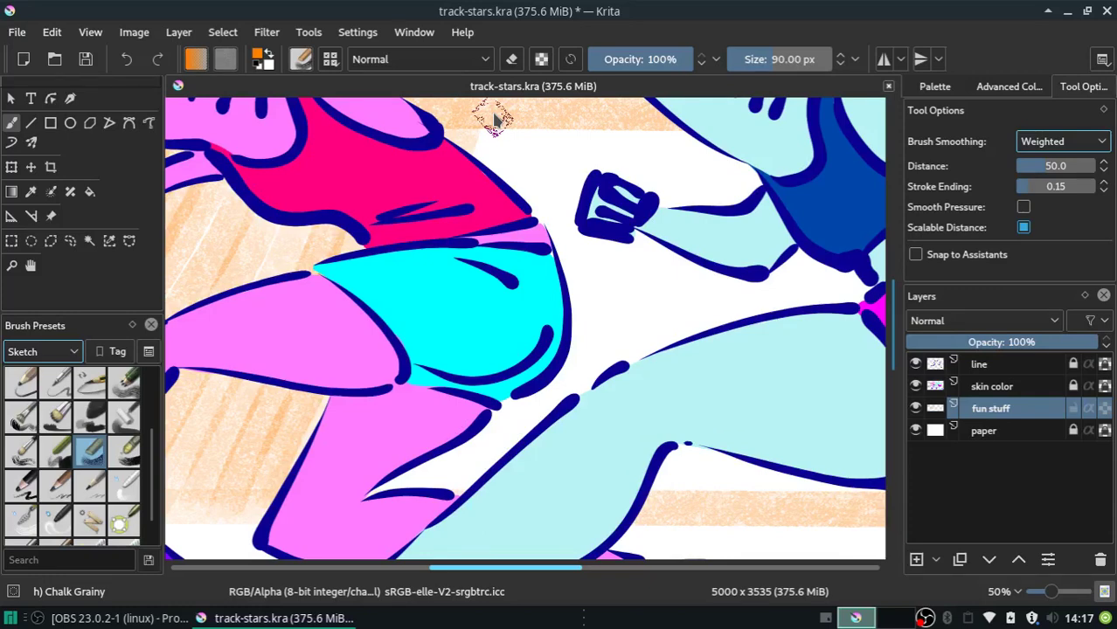
Hatch the white gap between the two sharks with orange chalk, undoing the stray strokes.
{"action": "mouse_move", "coordinate": [494, 119]}
{"action": "left_mouse_down"}
{"action": "mouse_move", "coordinate": [678, 173]}
{"action": "mouse_move", "coordinate": [642, 299]}
{"action": "left_mouse_up"}
{"action": "key", "text": "ctrl+z"}
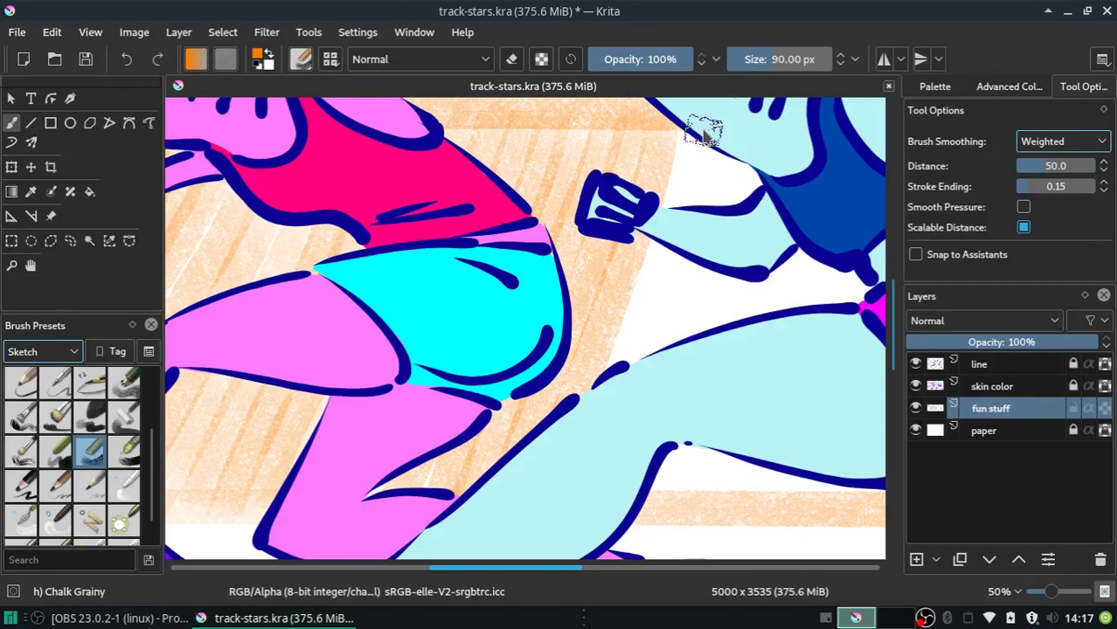
{"action": "left_click_drag", "start_coordinate": [528, 569], "coordinate": [579, 570]}
{"action": "left_click_drag", "start_coordinate": [415, 485], "coordinate": [440, 516]}
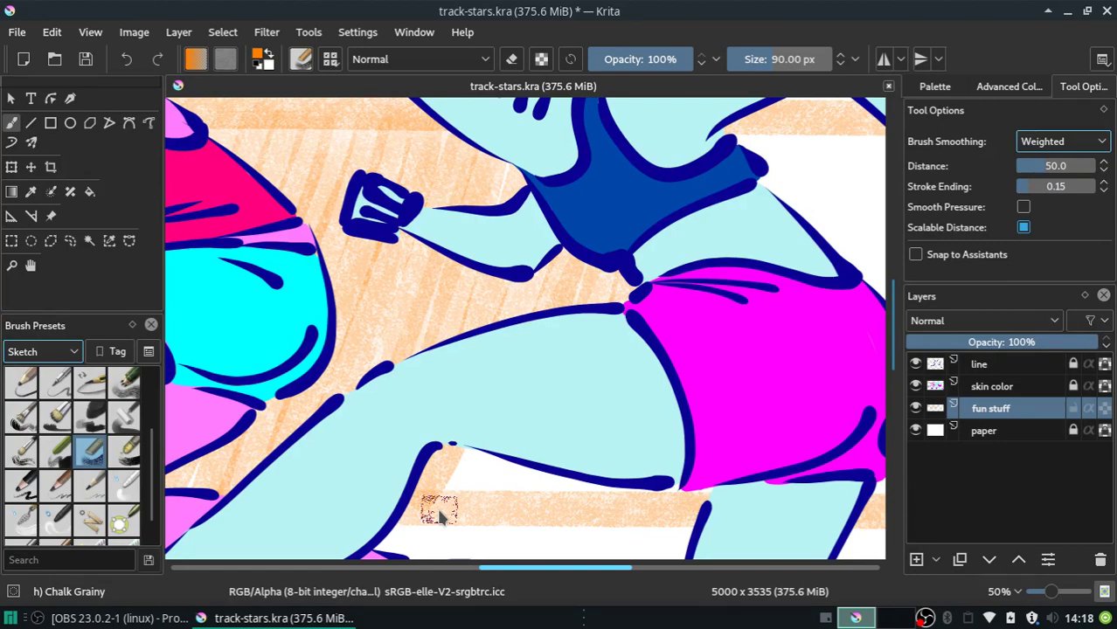
{"action": "scroll", "coordinate": [737, 229], "scroll_direction": "right", "scroll_amount": 5}
{"action": "key", "text": "ctrl+z"}
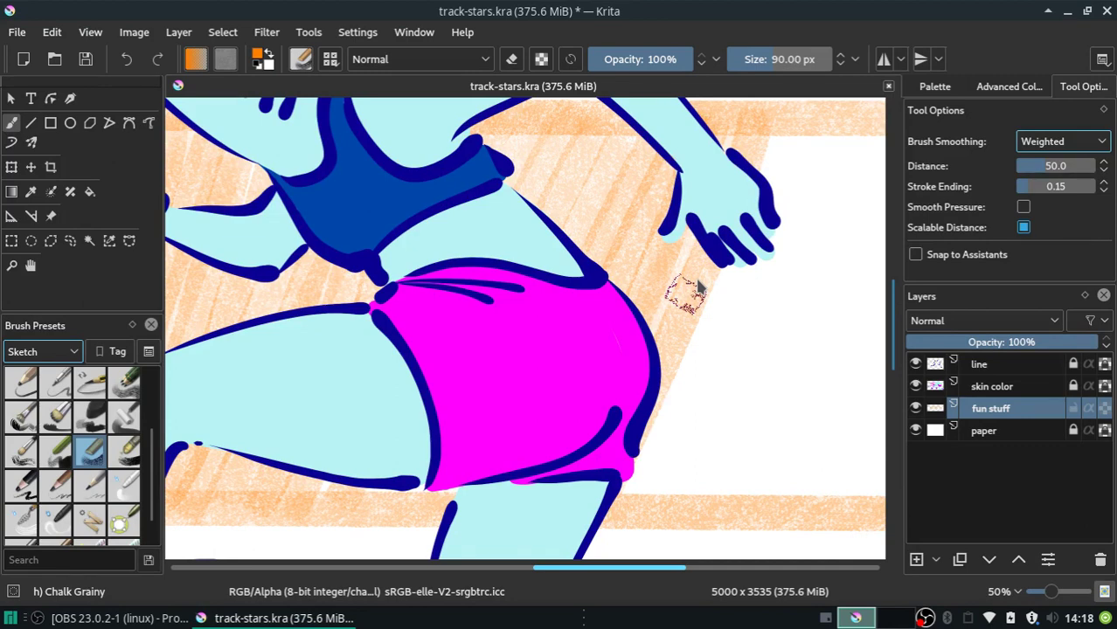
Paint two diagonal orange chalk stripes across the right end of the frame.
{"action": "scroll", "coordinate": [697, 288], "scroll_direction": "right", "scroll_amount": 5}
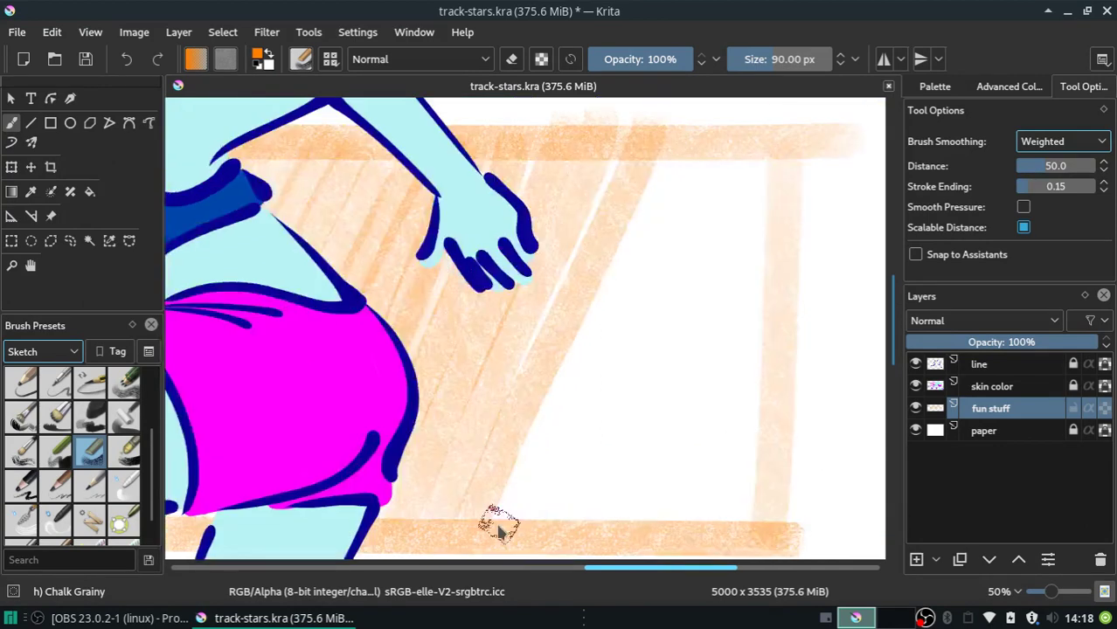
{"action": "left_click_drag", "start_coordinate": [500, 531], "coordinate": [683, 188]}
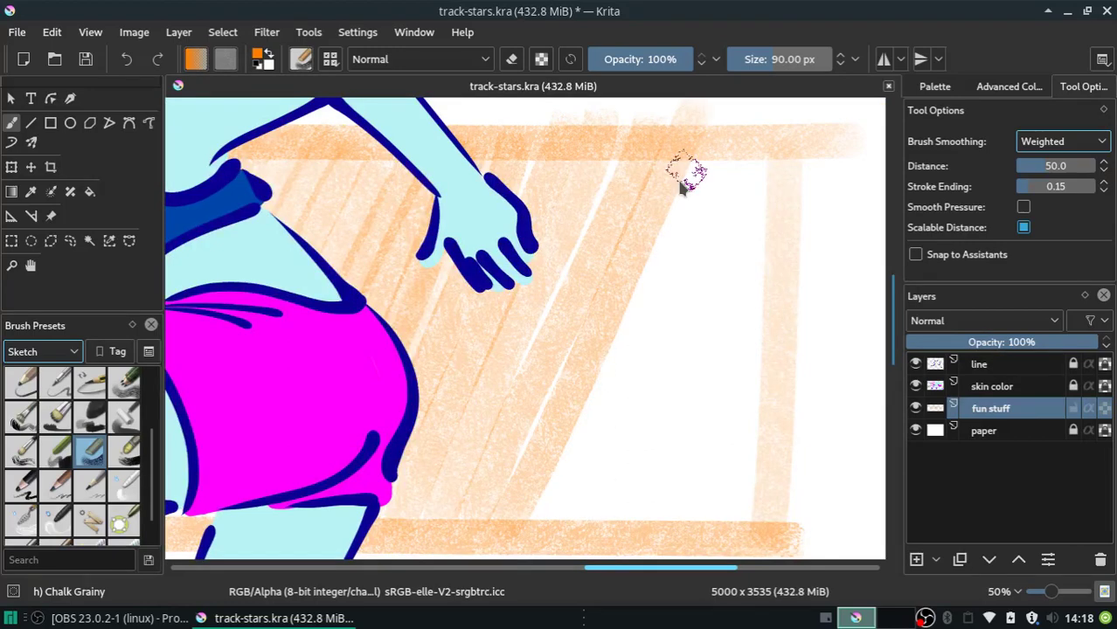
{"action": "left_click_drag", "start_coordinate": [713, 144], "coordinate": [549, 524]}
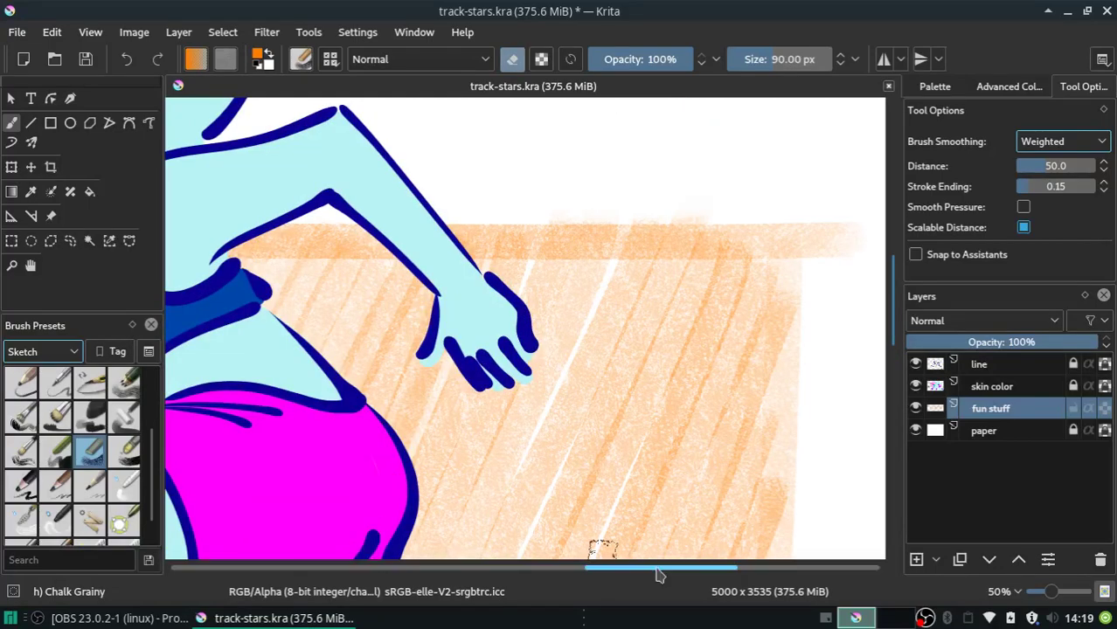
{"action": "left_click_drag", "start_coordinate": [659, 575], "coordinate": [468, 579]}
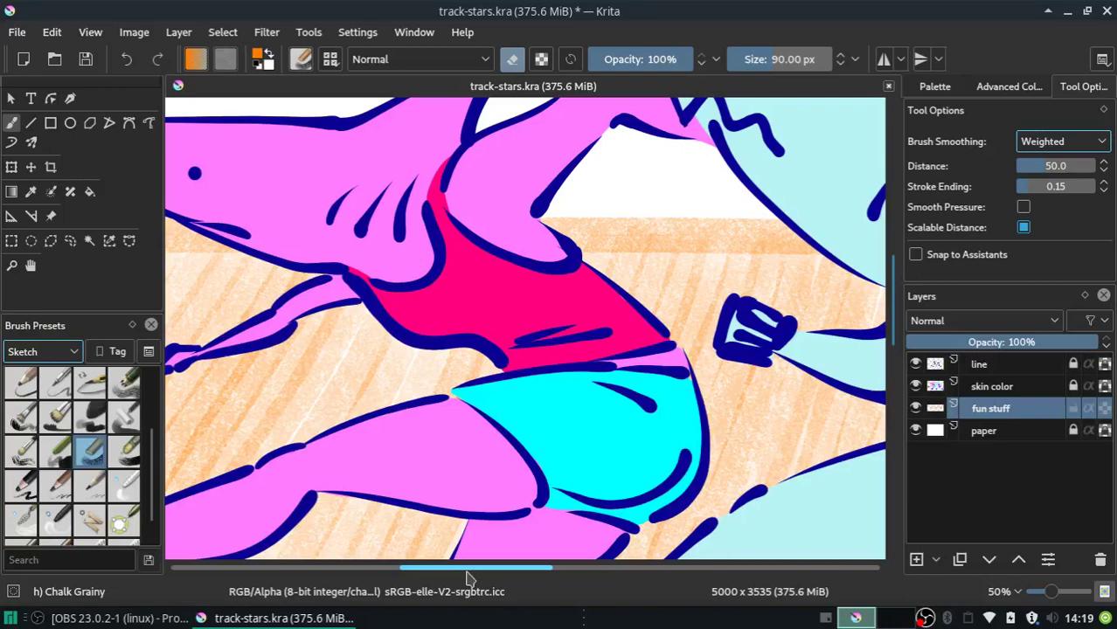
{"action": "scroll", "coordinate": [942, 238], "scroll_direction": "down", "scroll_amount": 1}
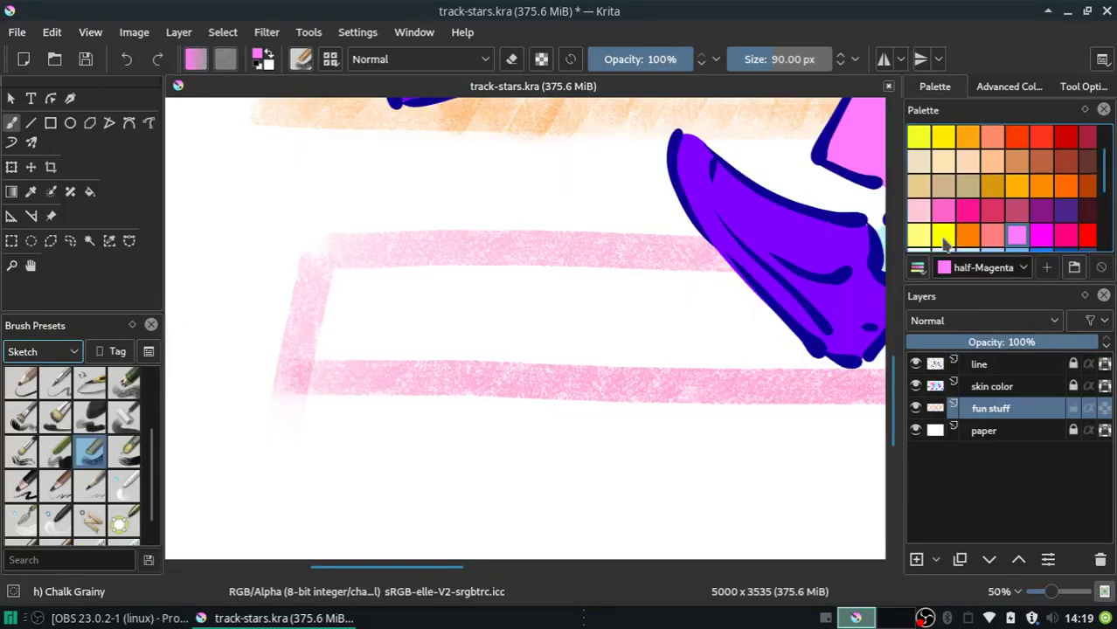
Pick the Rose pink palette swatch and toggle the brush into eraser mode.
{"action": "left_click", "coordinate": [943, 211]}
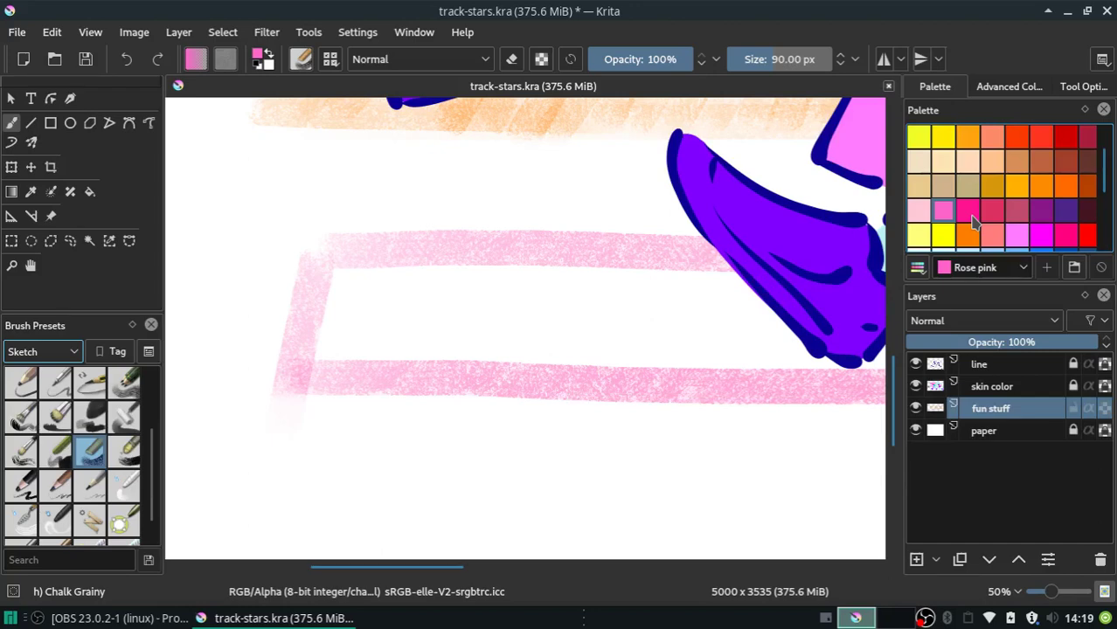
{"action": "key", "text": "e"}
{"action": "scroll", "coordinate": [524, 219], "scroll_direction": "right", "scroll_amount": 5}
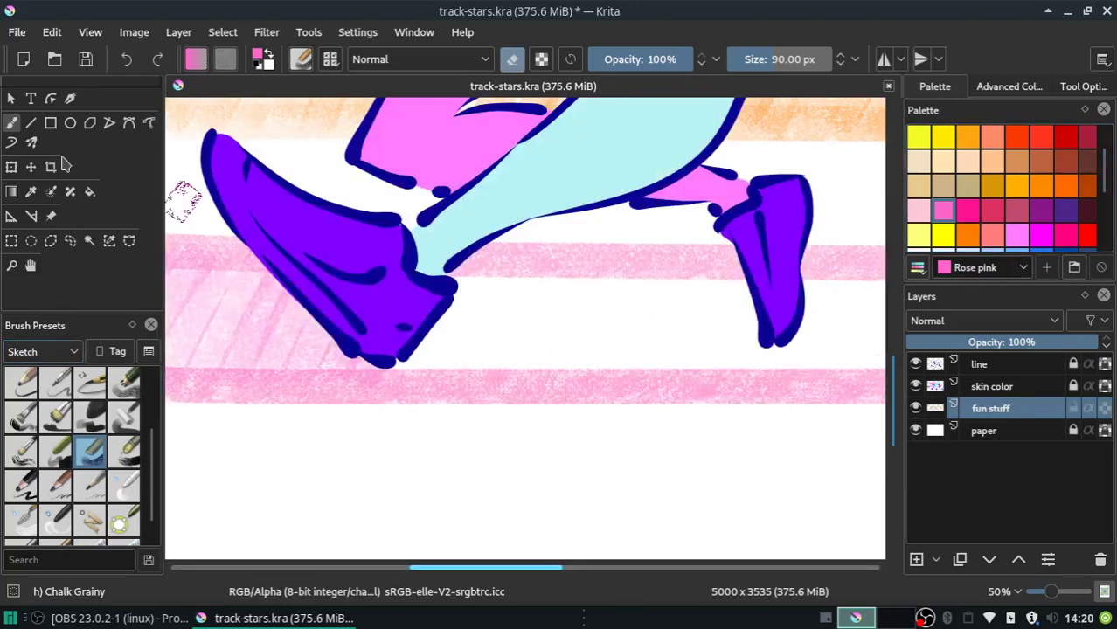
{"action": "left_click", "coordinate": [10, 122]}
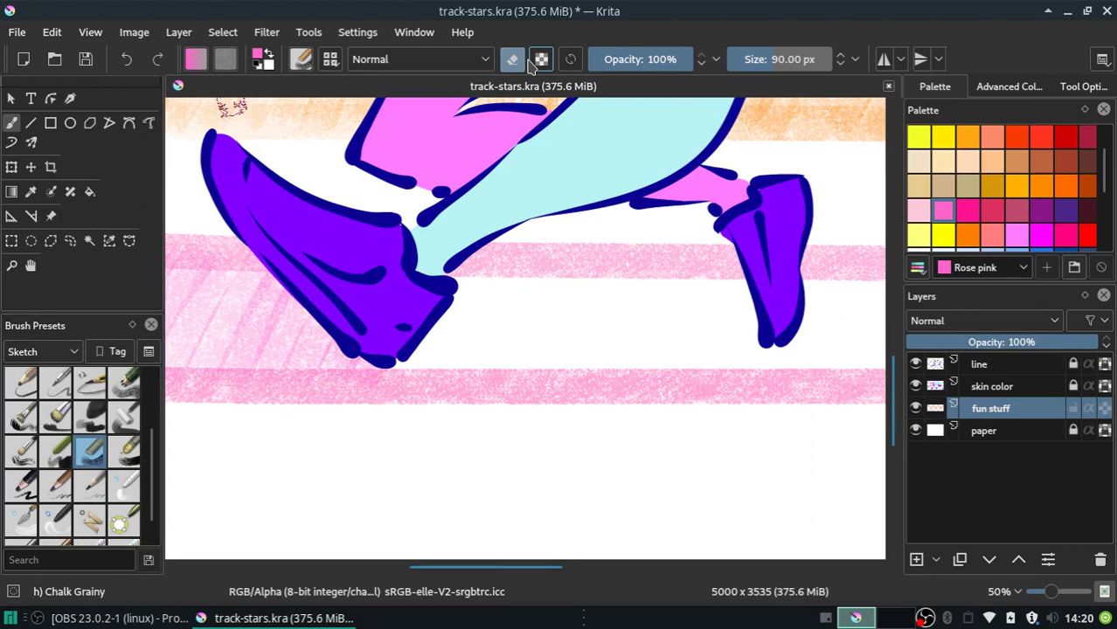
{"action": "scroll", "coordinate": [811, 399], "scroll_direction": "right", "scroll_amount": 5}
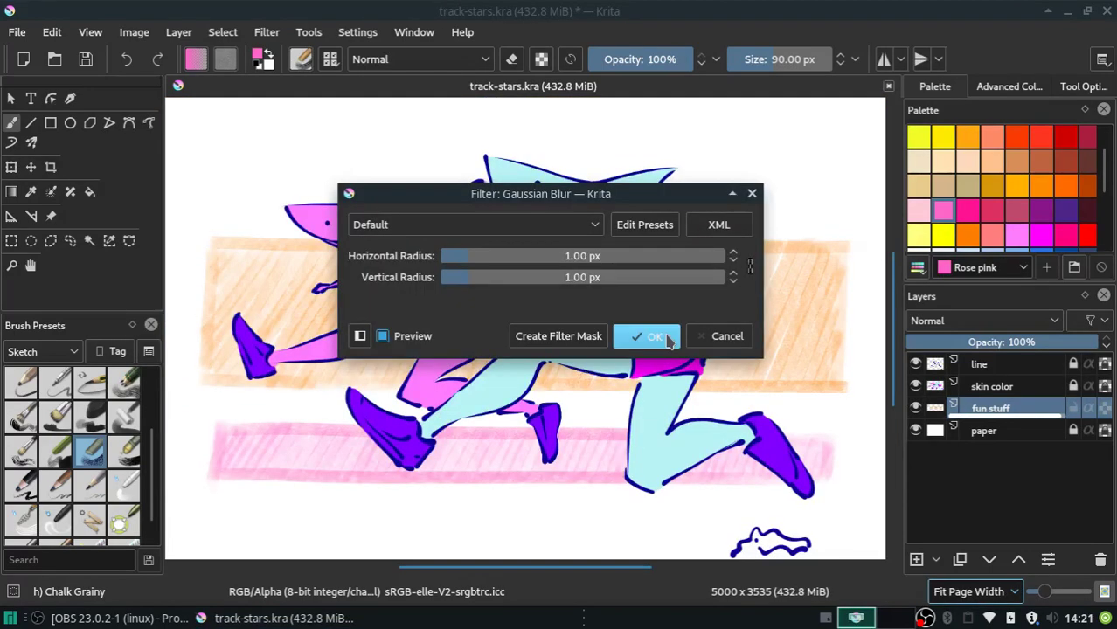
Apply the 1 px Gaussian Blur to the fun stuff layer.
{"action": "left_click", "coordinate": [669, 339]}
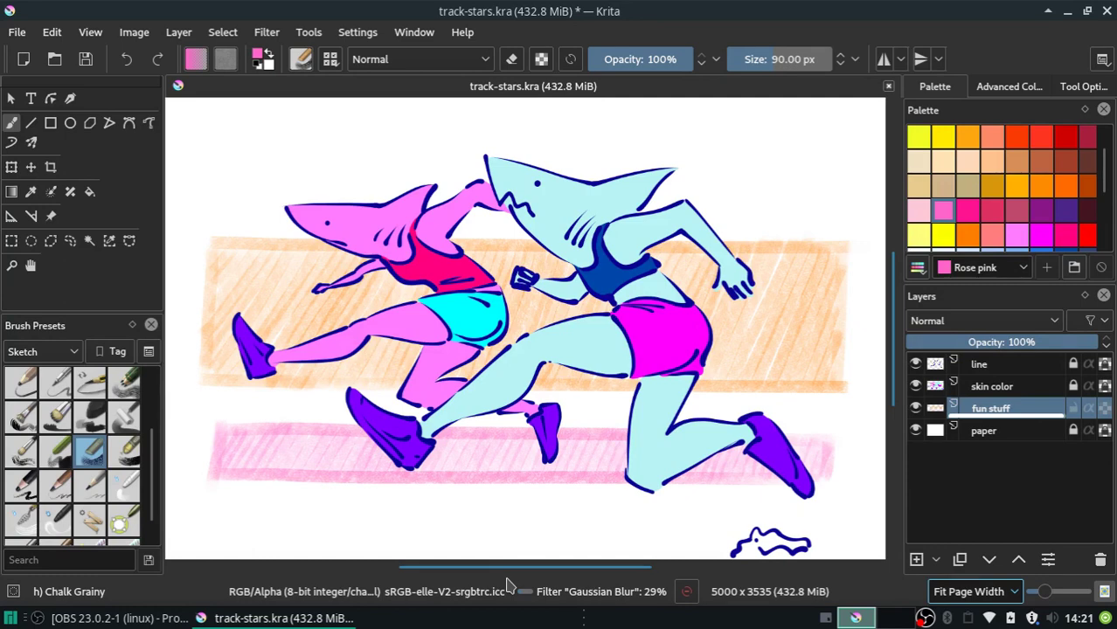
Open HSV/HSL Adjustment with Ctrl+U and raise saturation and lightness to 10.
{"action": "key", "text": "ctrl+u"}
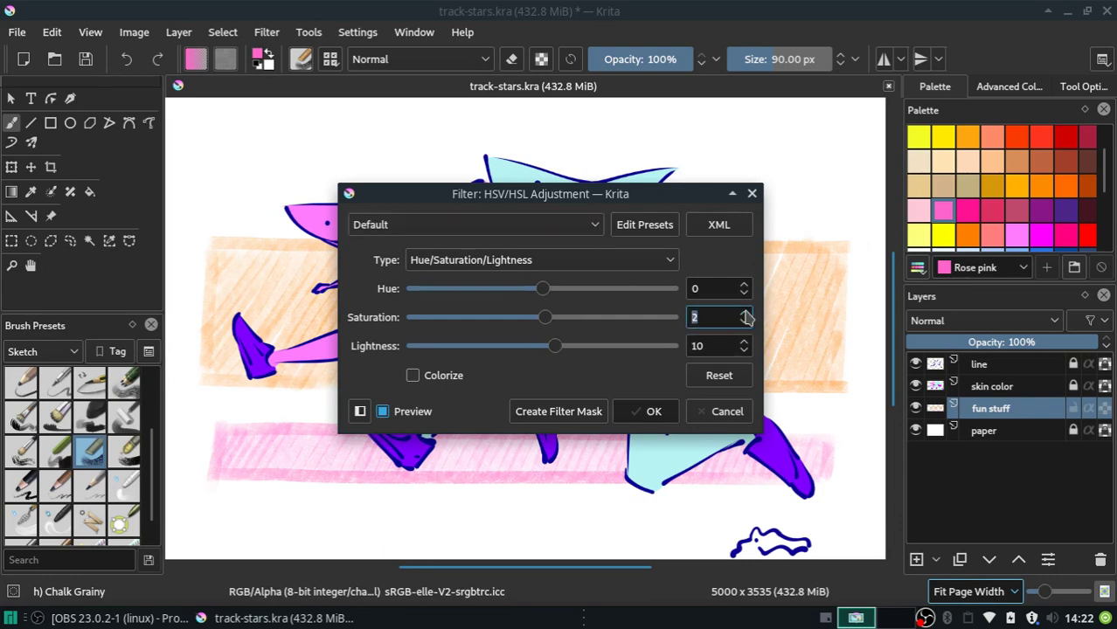
{"action": "scroll", "coordinate": [746, 317], "scroll_direction": "up", "scroll_amount": 5}
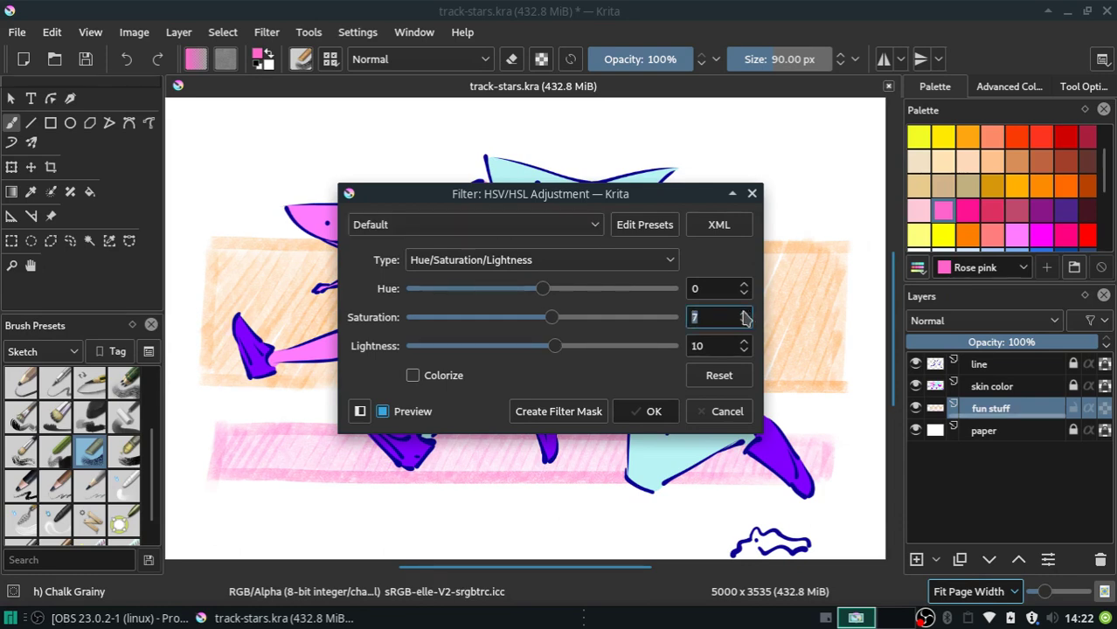
{"action": "scroll", "coordinate": [745, 317], "scroll_direction": "up", "scroll_amount": 3}
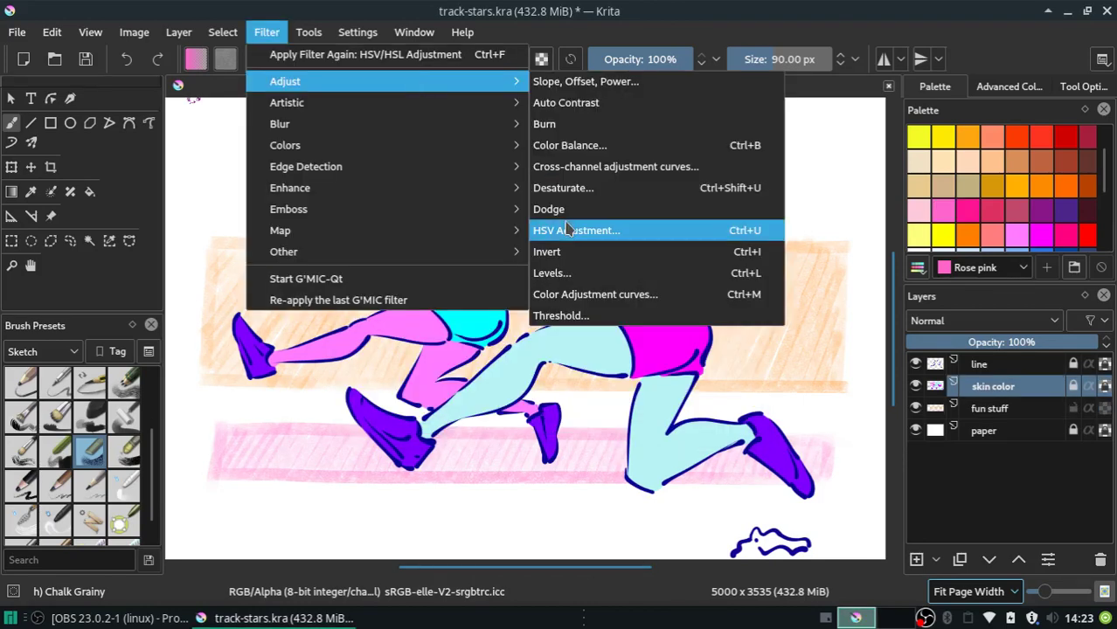
Try Filter > Adjust > HSV Adjustment on the locked skin color layer, which Krita refuses.
{"action": "left_click", "coordinate": [568, 230]}
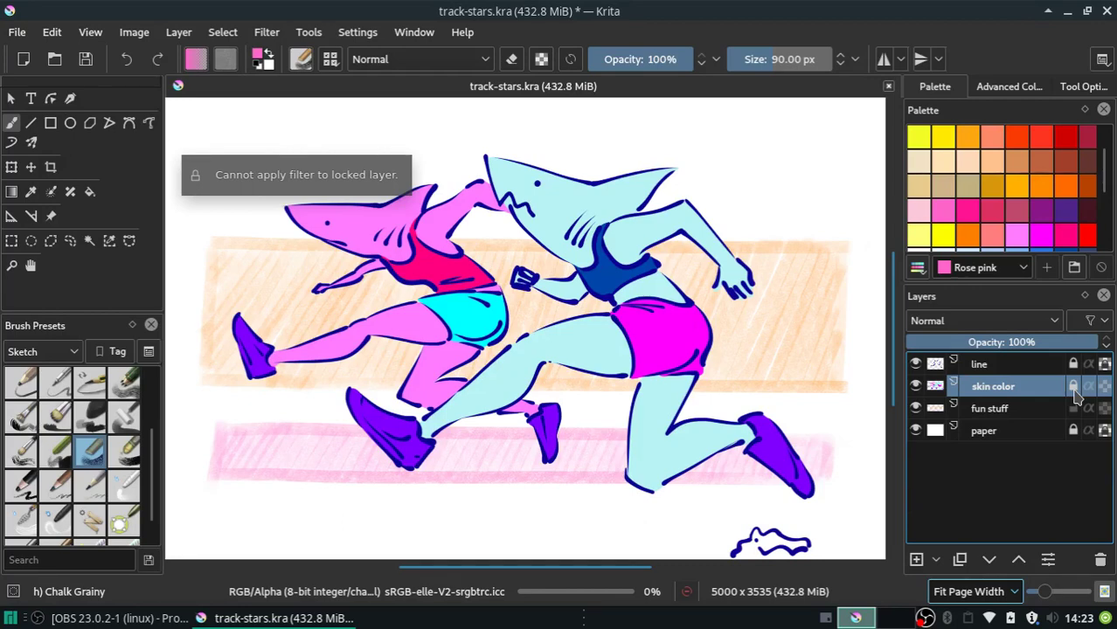
Unlock the skin color layer and save track-stars.kra.
{"action": "left_click", "coordinate": [1074, 387]}
{"action": "key", "text": "ctrl+s"}
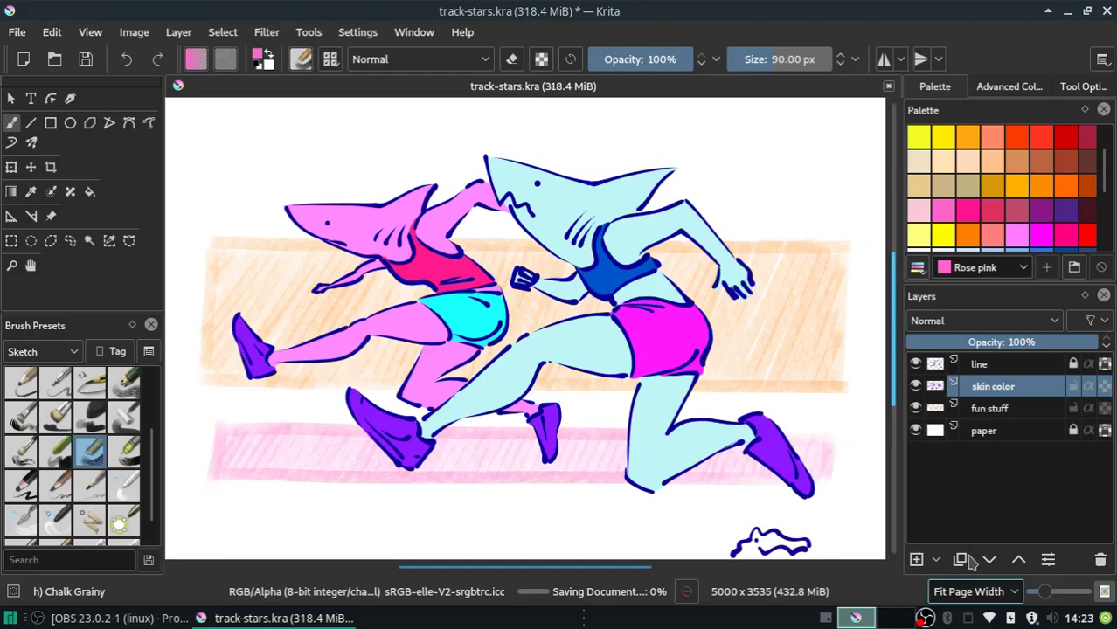
{"action": "left_click", "coordinate": [972, 591]}
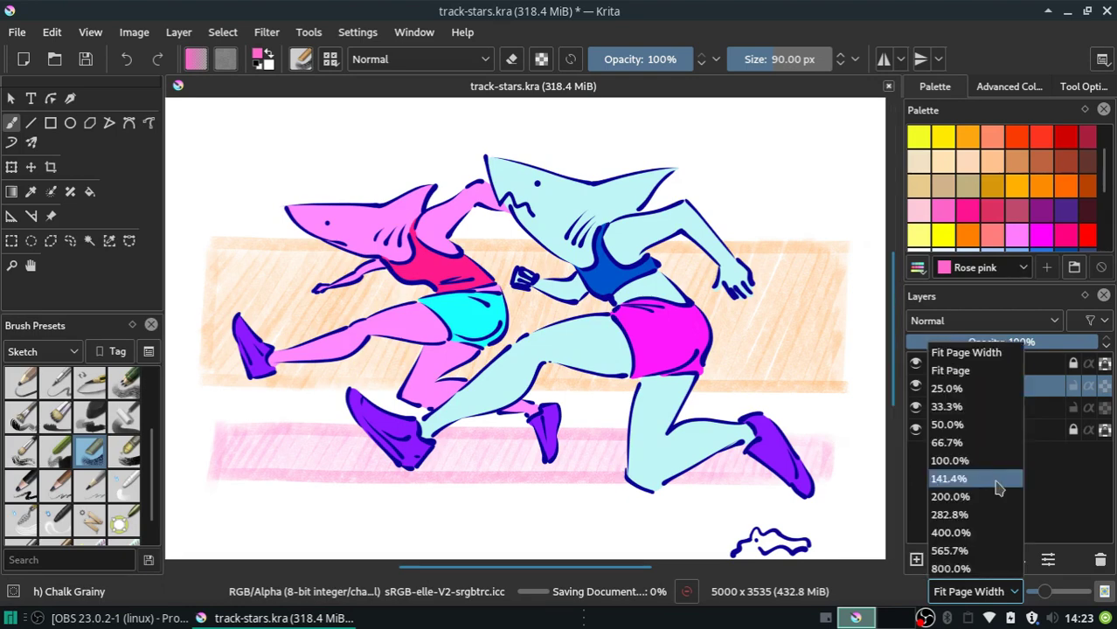